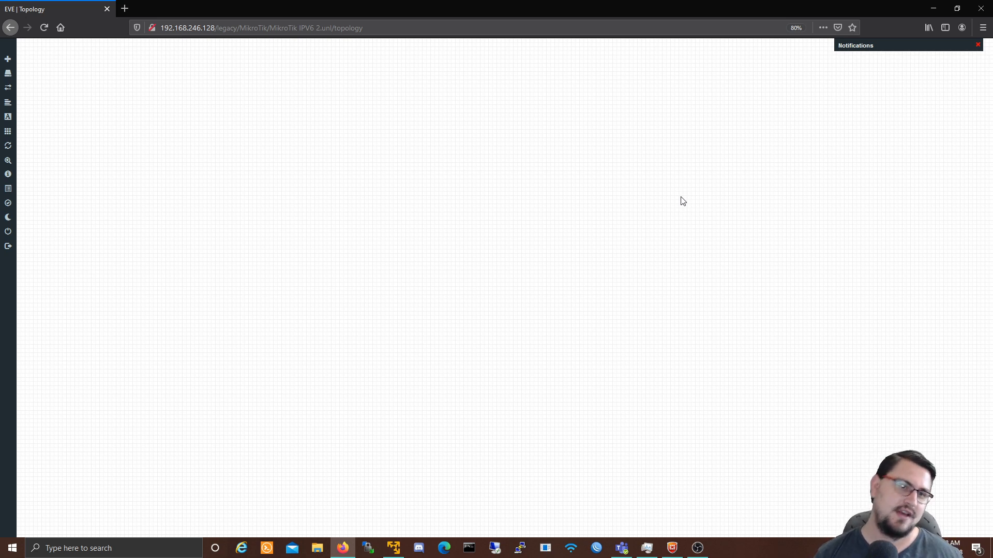
Step: Start adding 4 nodes from the MikroTik RouterOS template
right_click(496, 204)
left_click(512, 219)
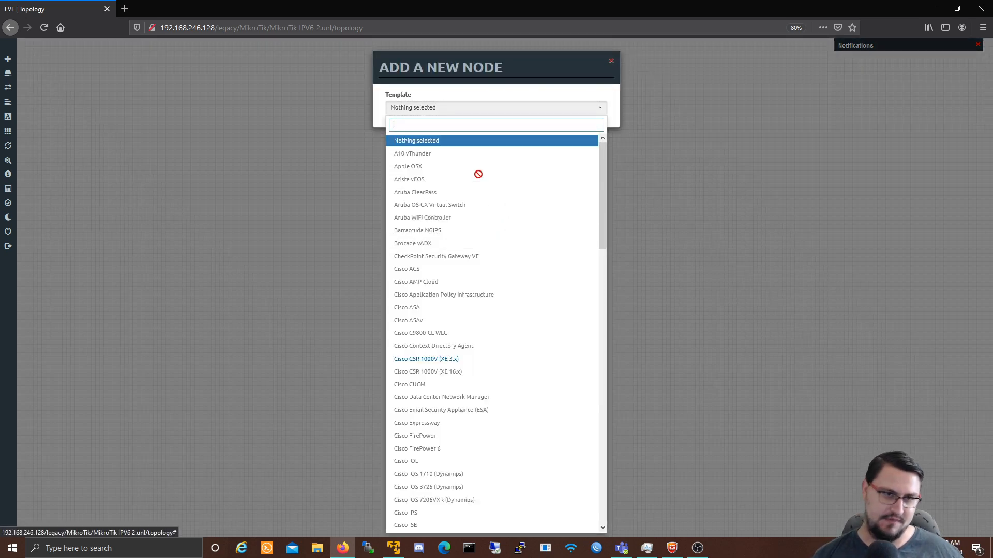
type("Mikr")
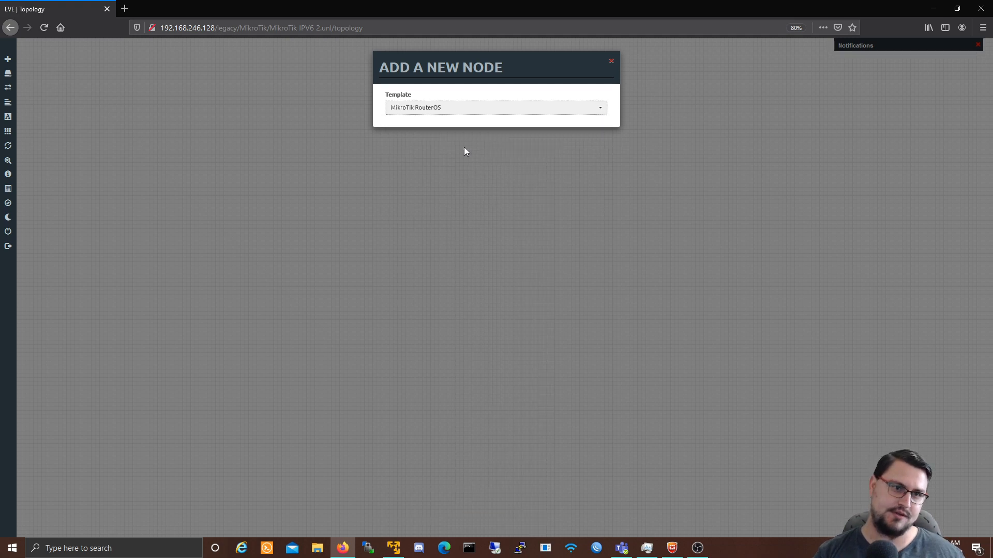
key("Return")
double_click(451, 145)
type("4")
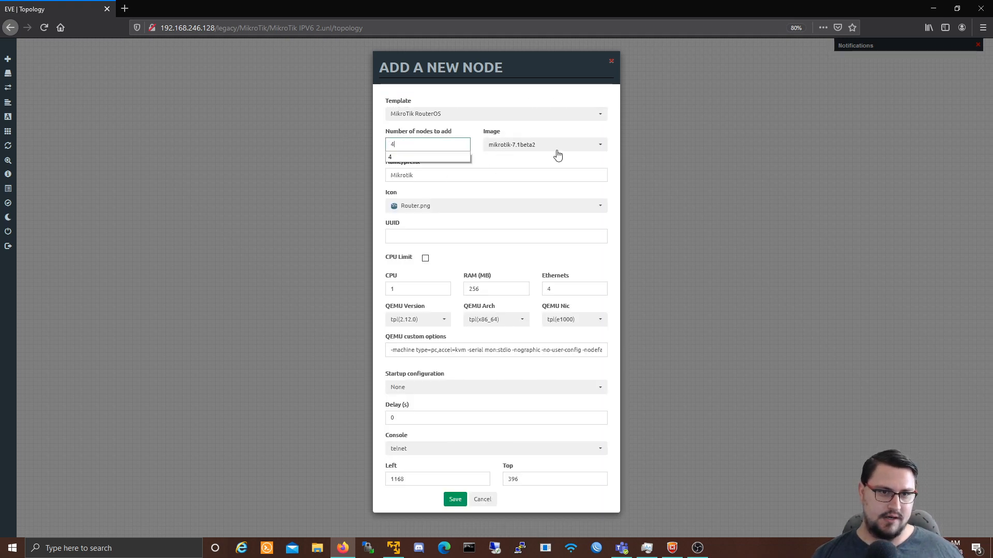
key("Tab")
Step: Give them image mikrotik-6.47.1 and 12 Ethernets, create them, and spread Mikrotik1 and Mikrotik2 apart
left_click(506, 146)
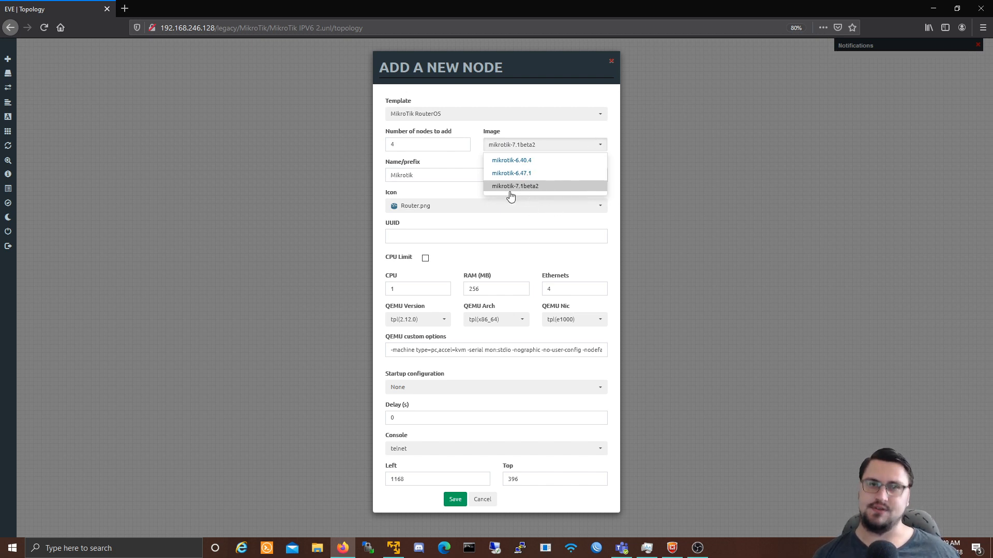
left_click(518, 176)
left_click(528, 149)
left_click(520, 174)
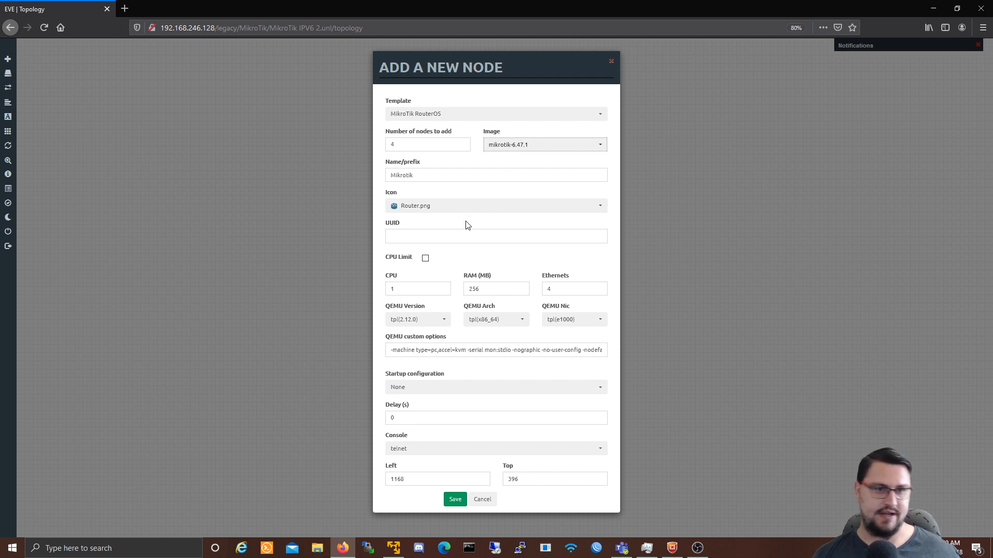
double_click(551, 288)
type("12")
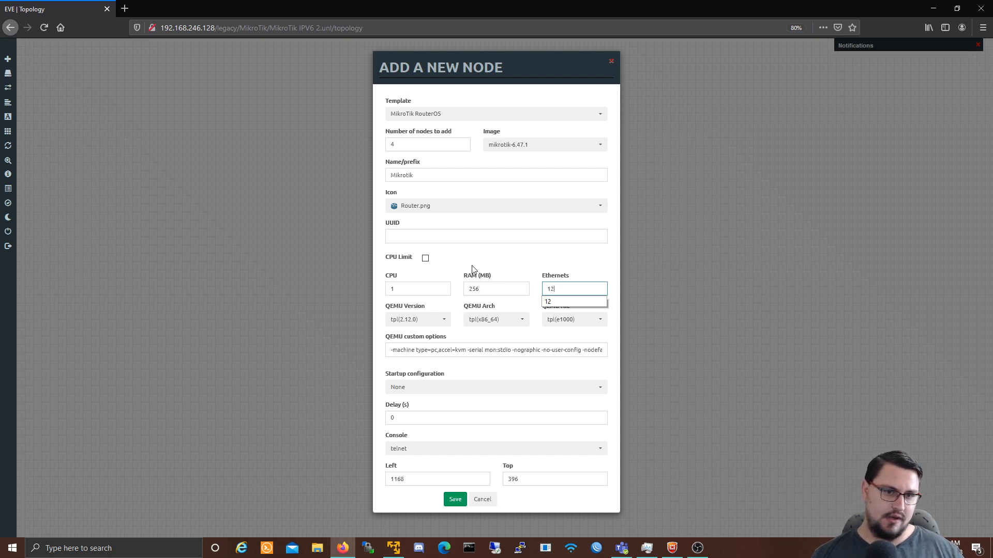
left_click(537, 271)
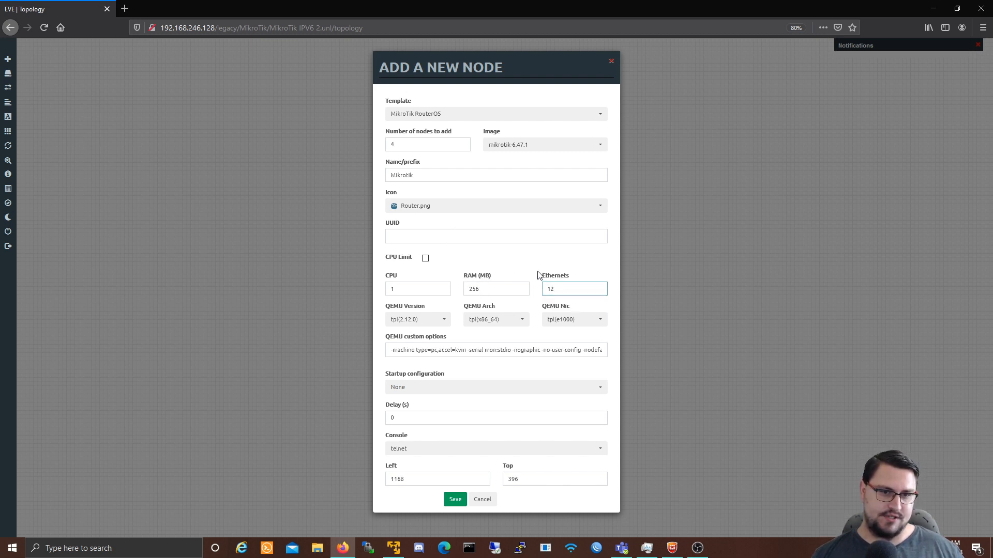
left_click(454, 499)
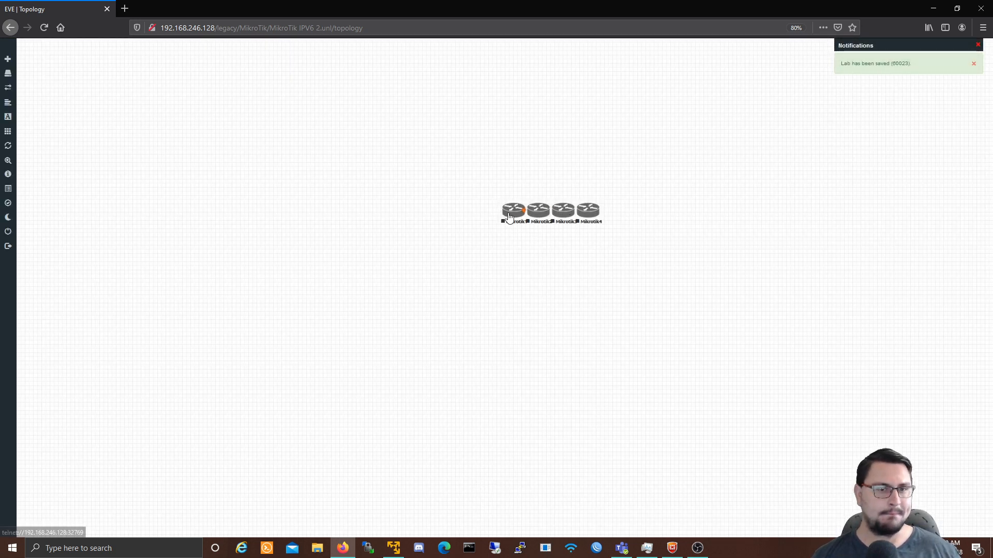
left_click_drag(509, 216, 397, 166)
left_click_drag(539, 212, 391, 274)
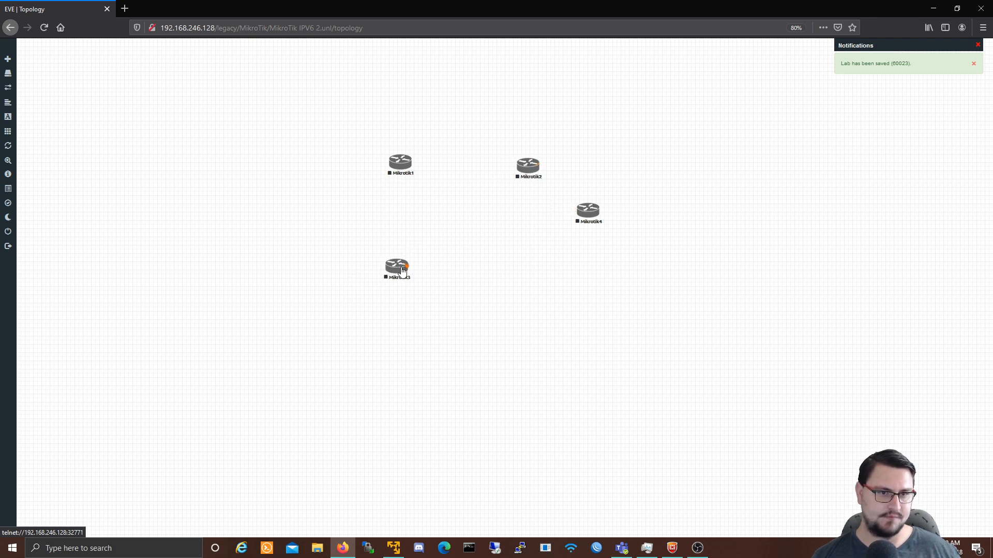
Step: Place Mikrotik4 beside Mikrotik3, then add the Net management cloud and move it near the routers
left_click_drag(585, 222, 533, 276)
right_click(668, 226)
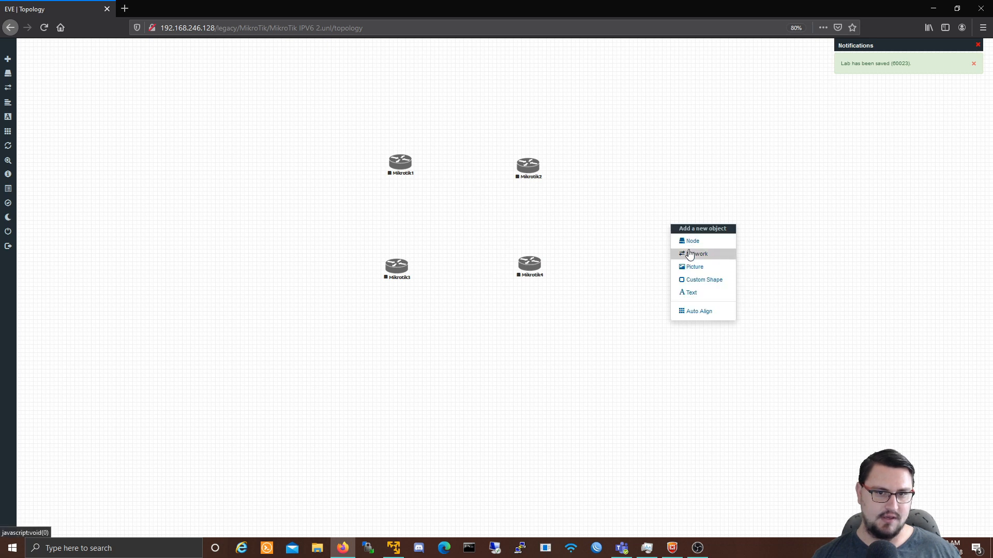
left_click(690, 254)
left_click(521, 145)
left_click(499, 189)
left_click(453, 205)
left_click_drag(678, 238, 449, 220)
Step: Link Mikrotik1, Mikrotik2, Mikrotik3 and Mikrotik4 to the Net cloud via eth1
left_click_drag(406, 162, 397, 266)
left_click(514, 257)
left_click(514, 252)
left_click_drag(472, 222, 520, 171)
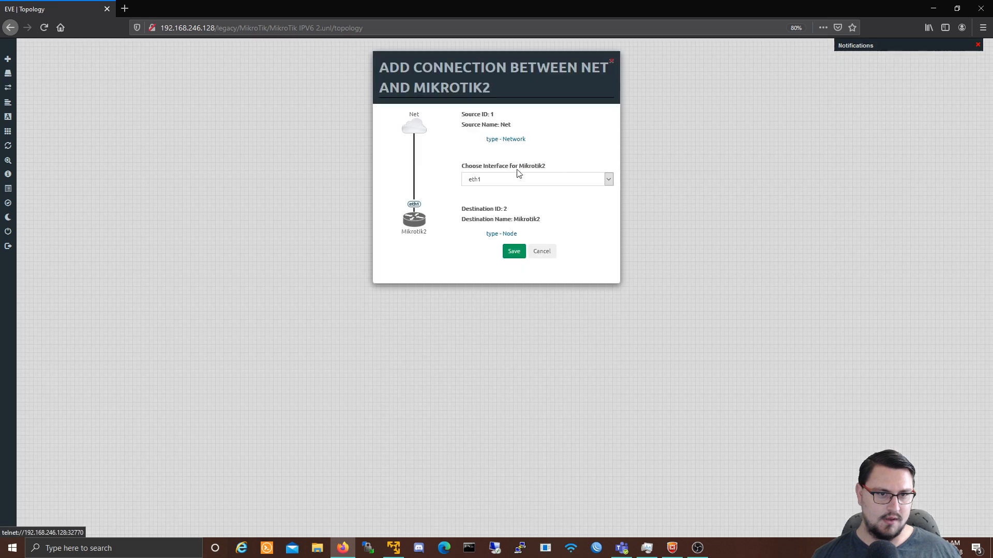
left_click(514, 252)
left_click_drag(470, 217, 528, 265)
left_click(514, 256)
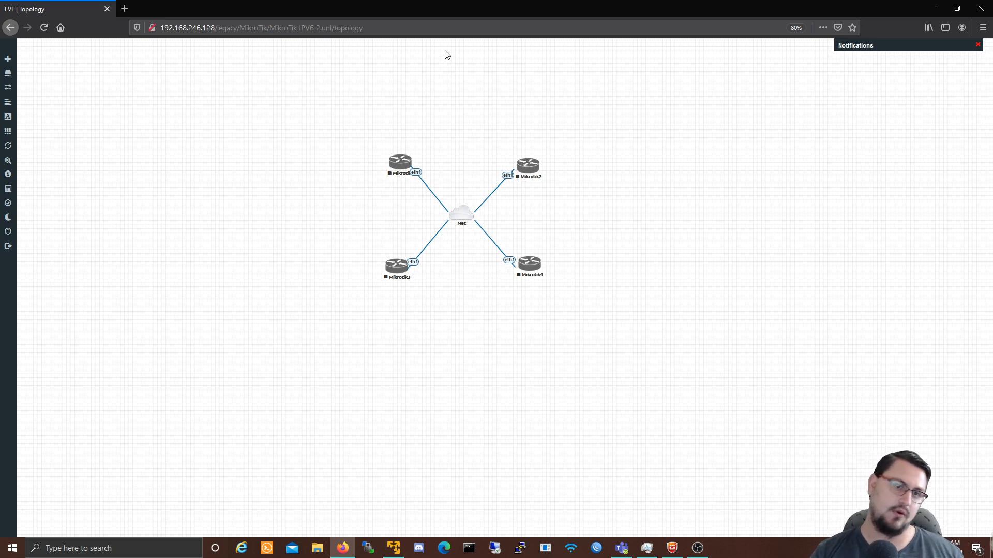
Step: Start all four routers and the Net cloud together
left_click_drag(315, 100, 573, 314)
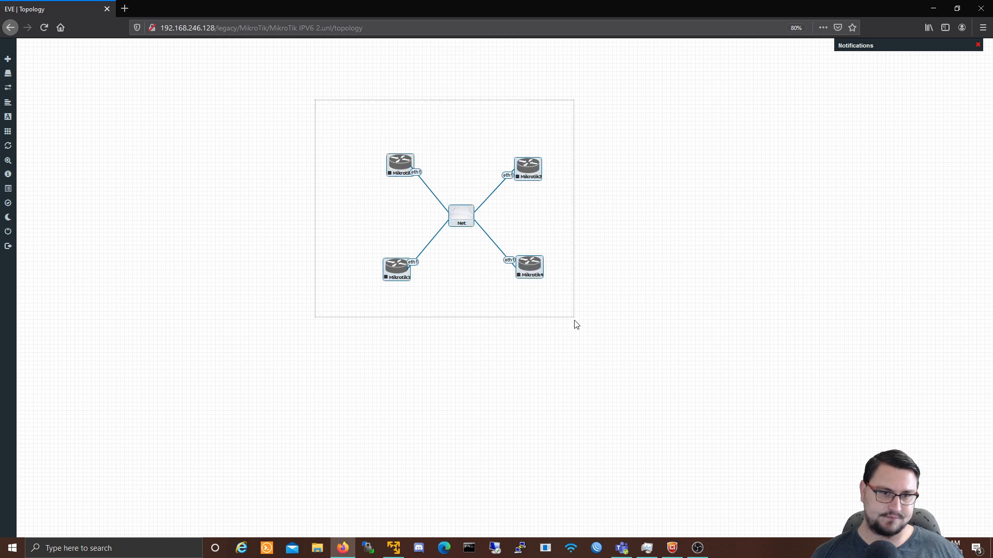
right_click(391, 269)
left_click(418, 283)
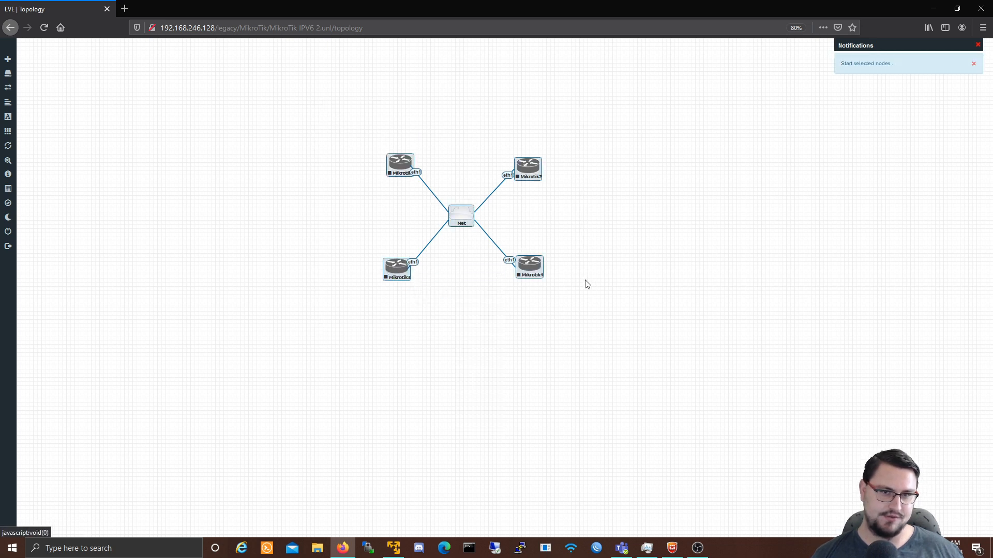
left_click(490, 337)
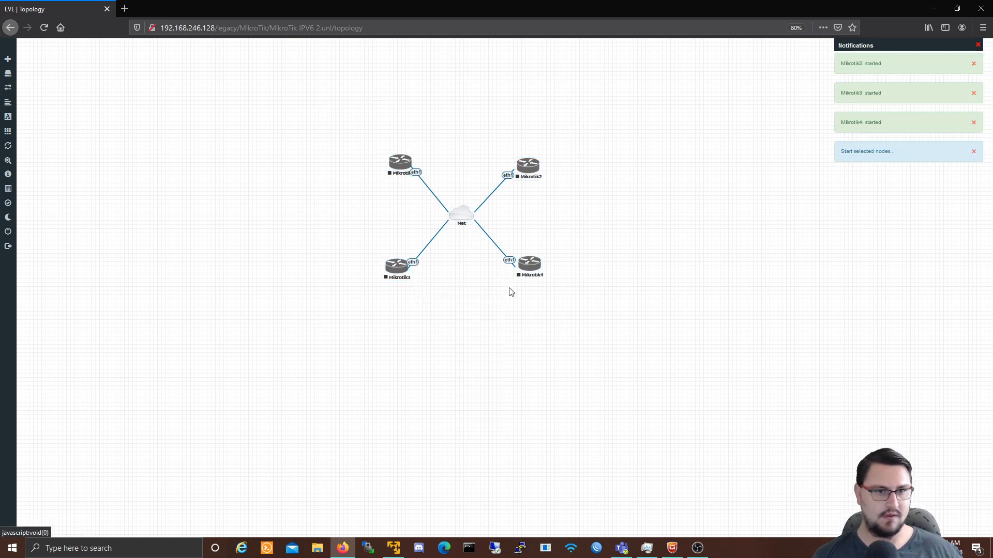
Step: Nudge the four routers into an even layout and launch WinBox
left_click(467, 217)
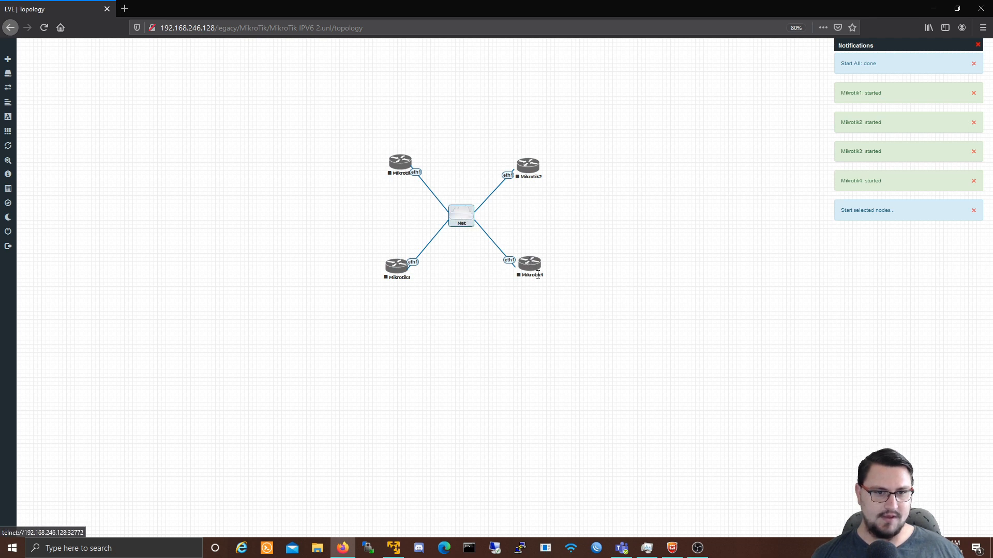
left_click_drag(538, 274, 536, 283)
left_click_drag(397, 272, 393, 278)
left_click_drag(403, 176, 404, 169)
left_click_drag(533, 177, 534, 171)
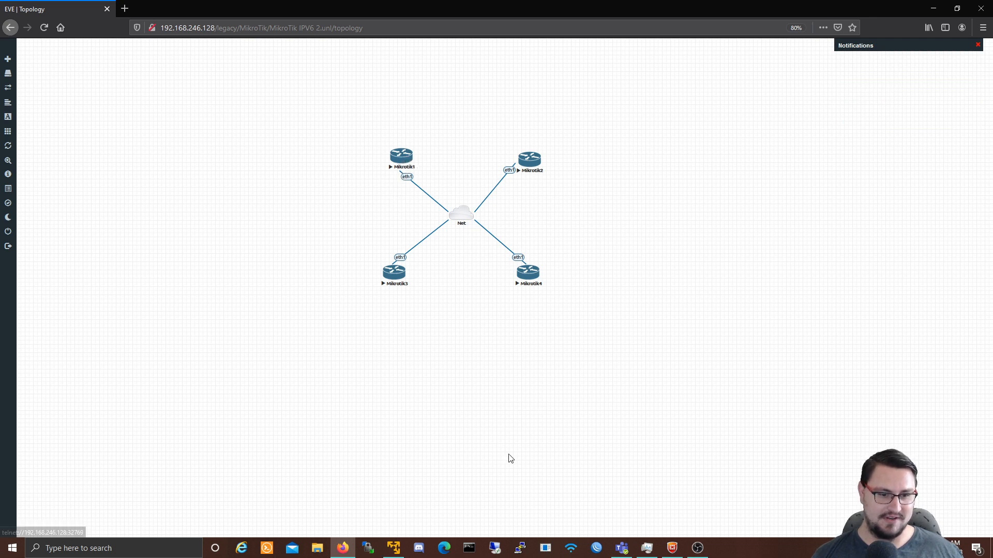
left_click(596, 548)
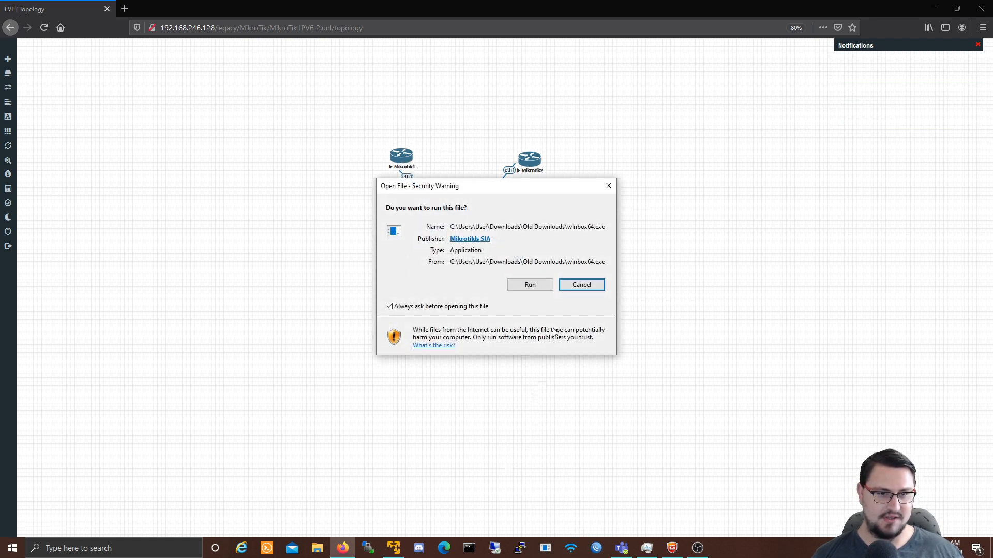
Step: Allow WinBox to run and connect to router 50:00:00:01:00:00 from the Neighbors list
left_click(542, 284)
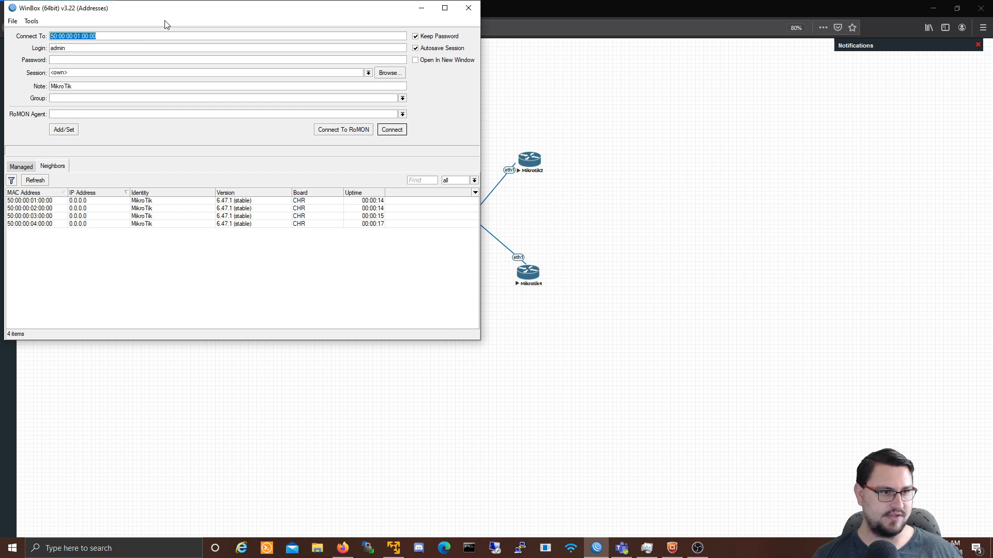
left_click(37, 203)
left_click(38, 209)
left_click(39, 216)
left_click(42, 224)
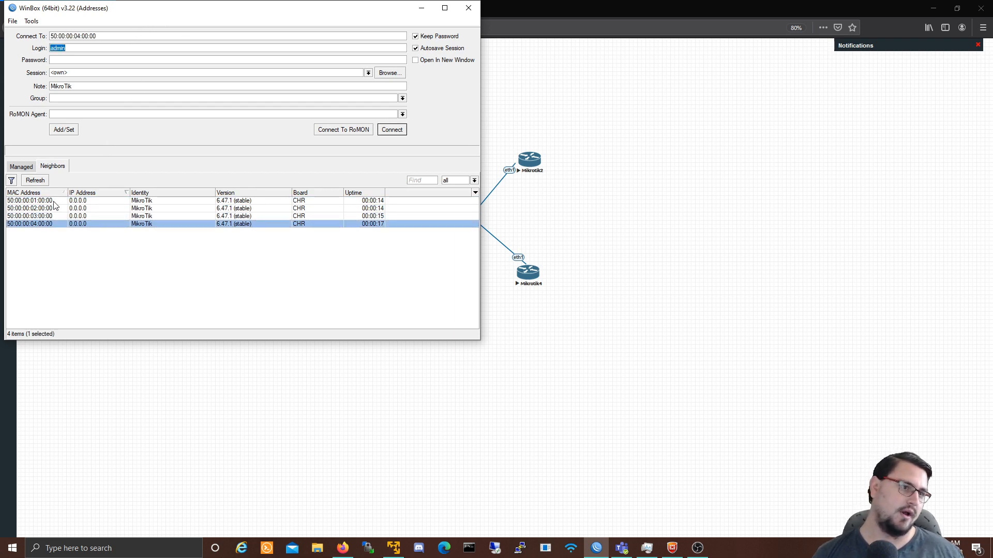
left_click(54, 202)
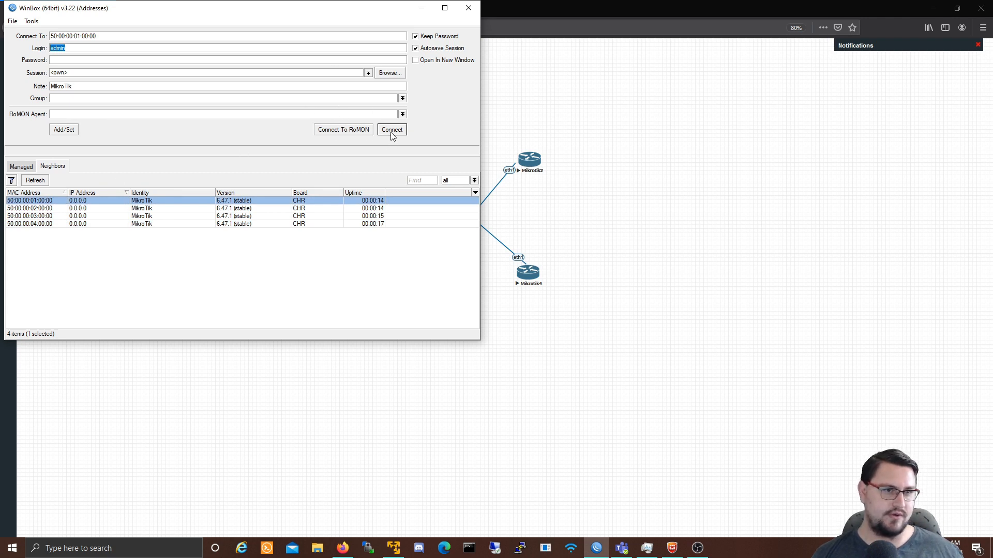
left_click(391, 132)
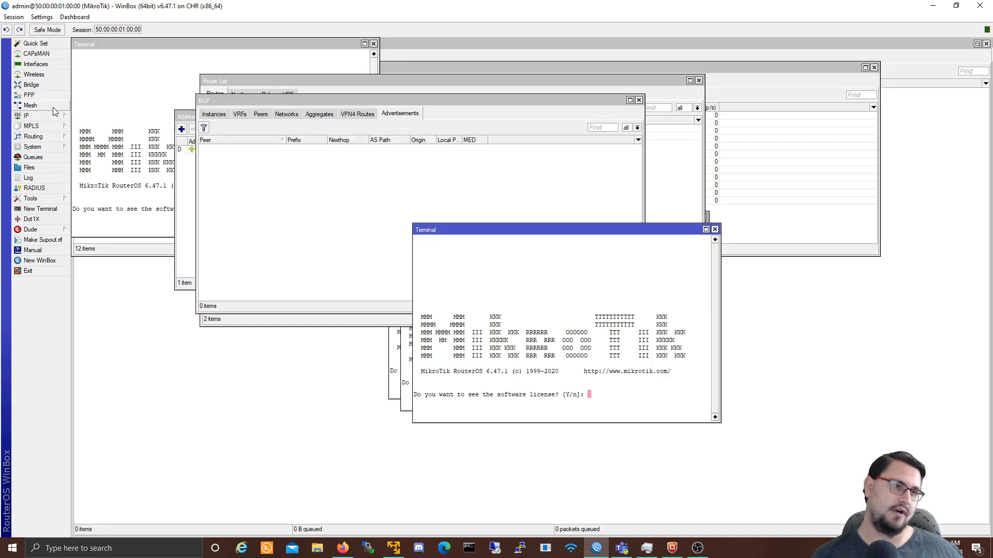
Step: Open the IP Address List showing 192.168.246.129/24 on ether1, discarding a started new address
left_click(30, 117)
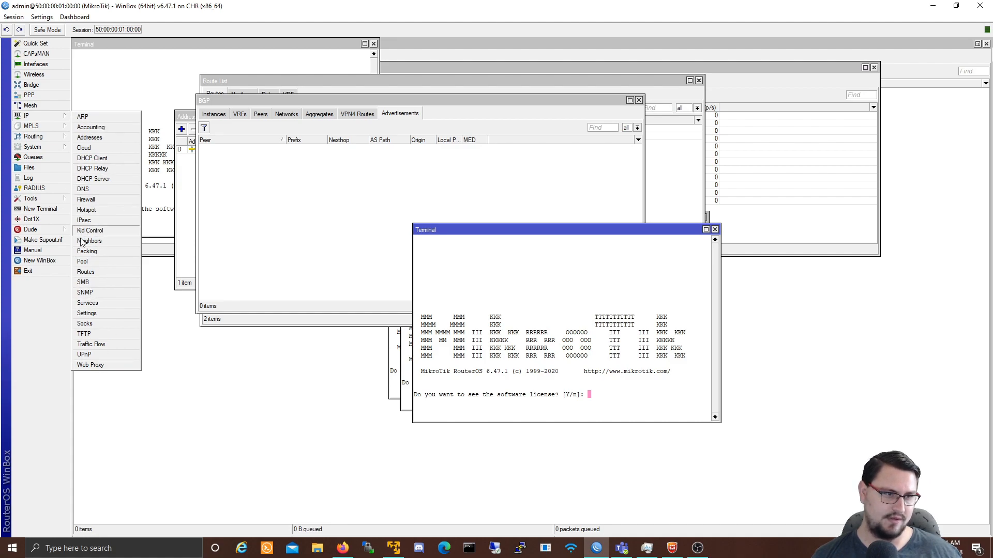
left_click(104, 140)
left_click(181, 129)
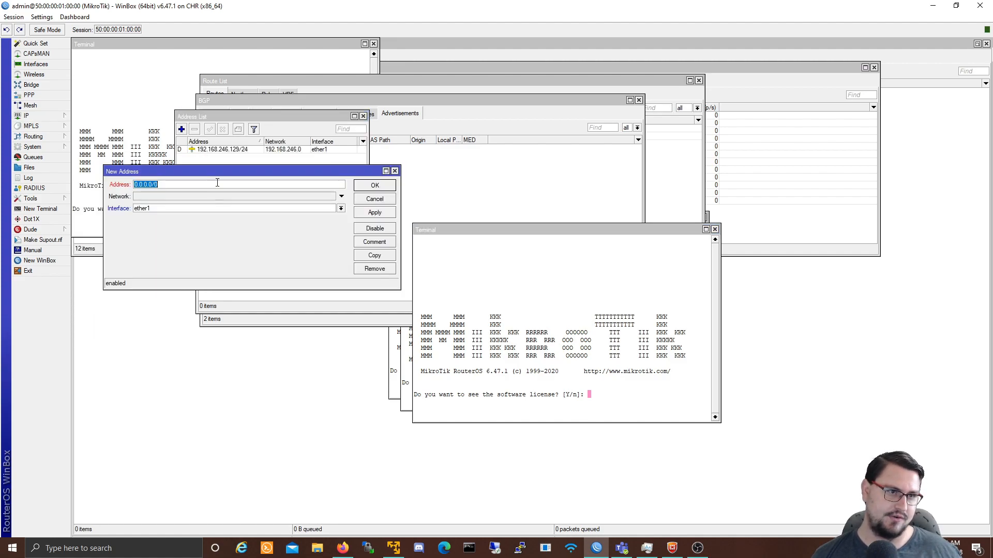
type("200")
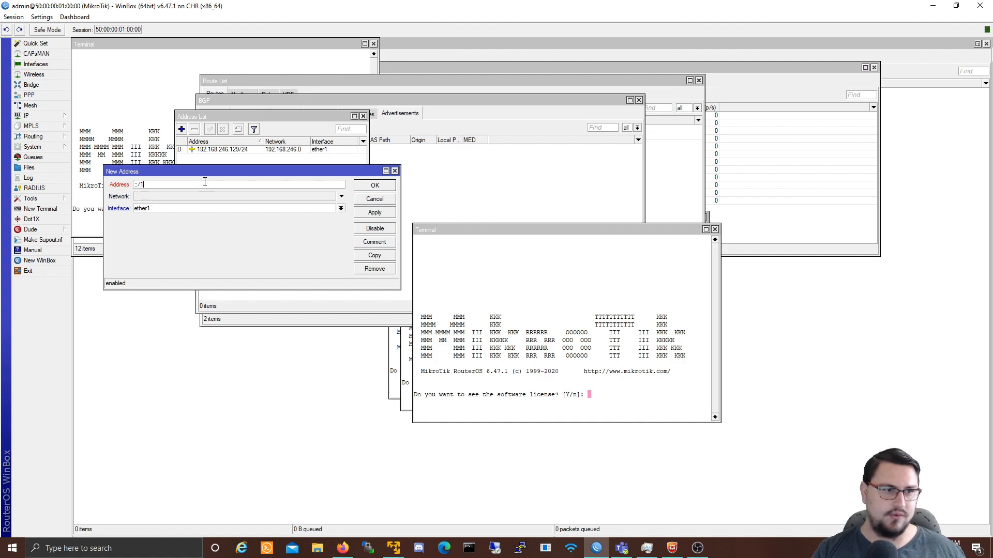
left_click(373, 200)
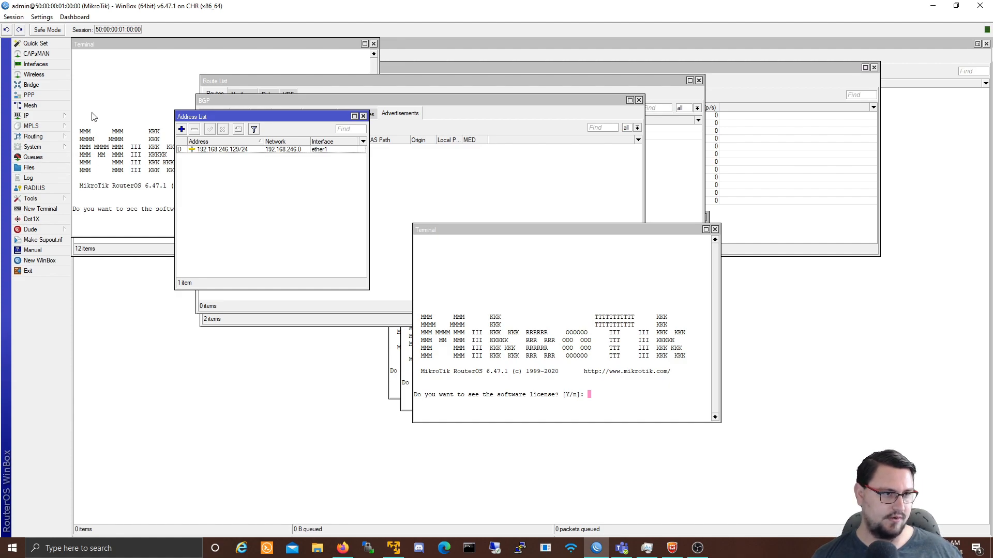
Step: Schedule the disabled ipv6 package to be enabled in the Package List
left_click(49, 144)
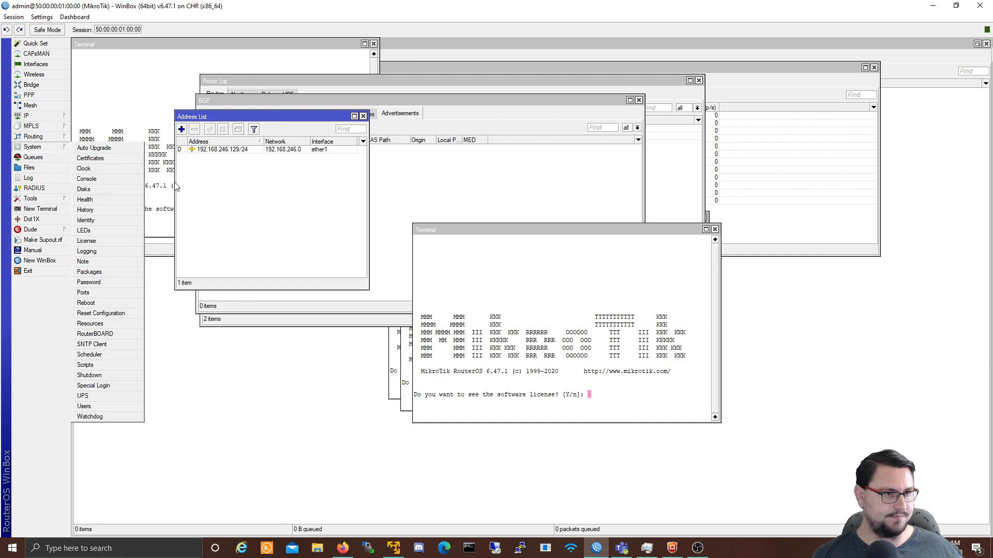
left_click(123, 277)
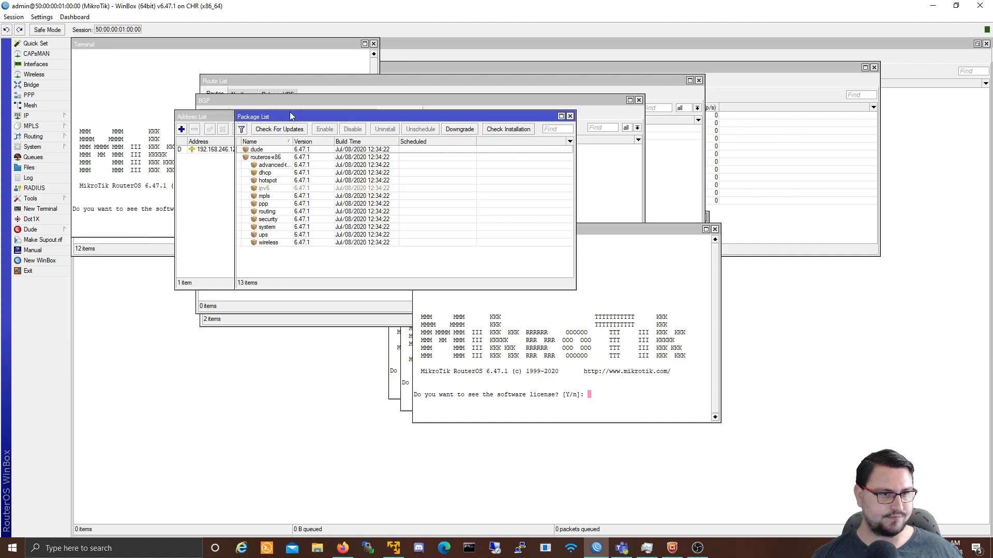
left_click(275, 189)
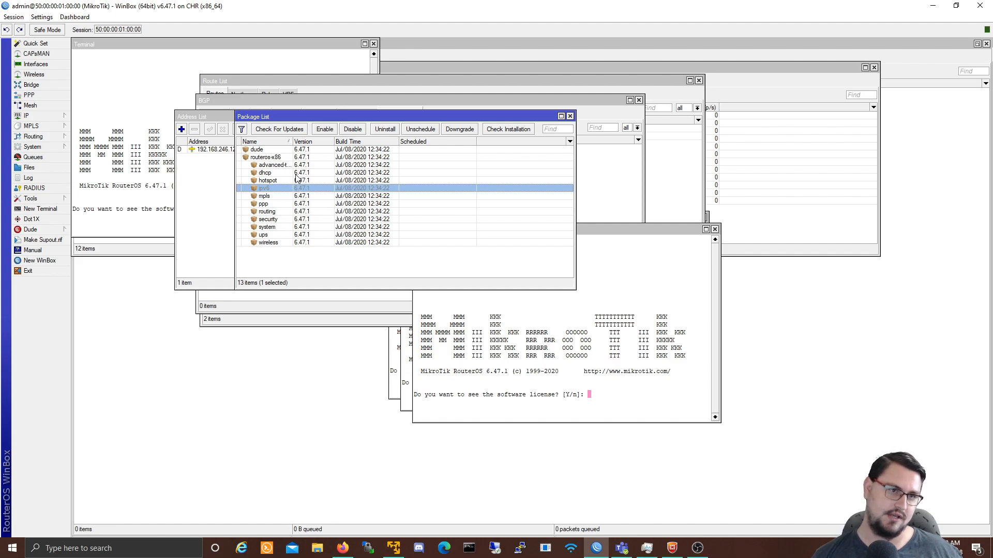
left_click(324, 130)
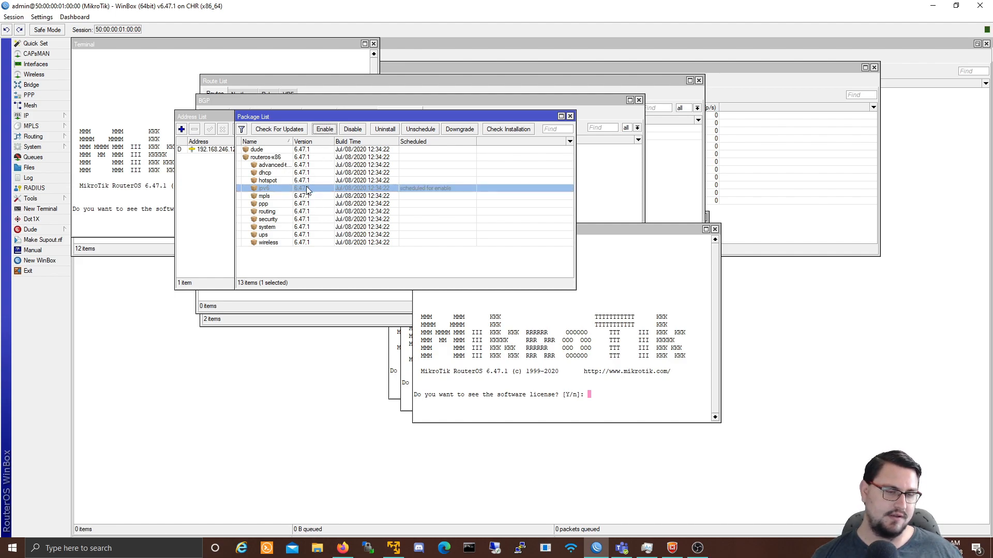
left_click(276, 196)
left_click(277, 188)
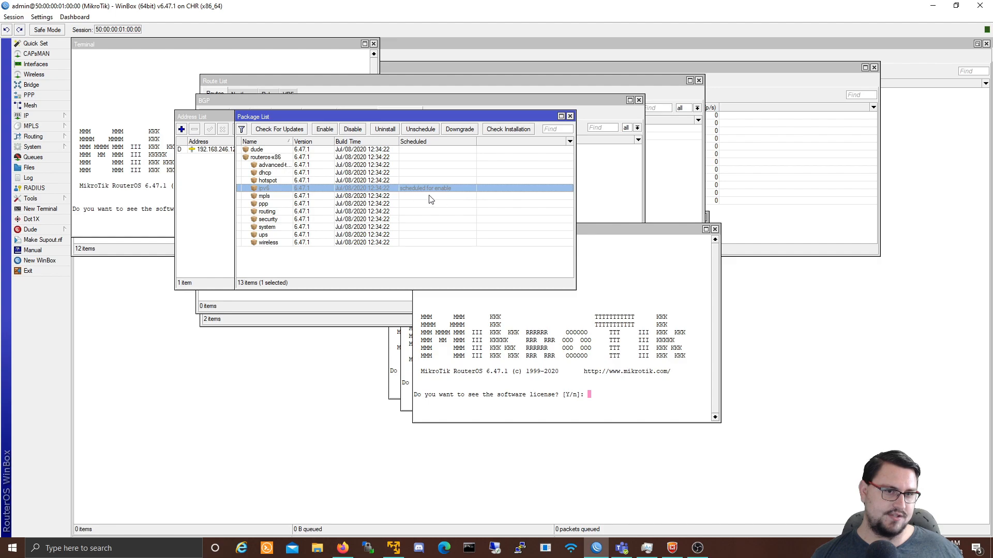
Step: Run 'system reboot' in a new terminal, confirm with y, and close WinBox
left_click(56, 214)
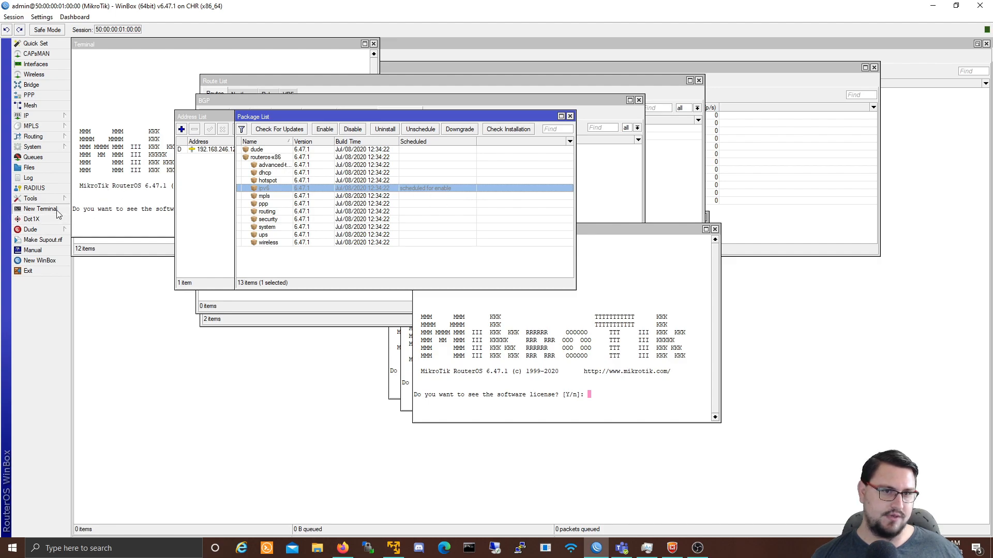
type("n")
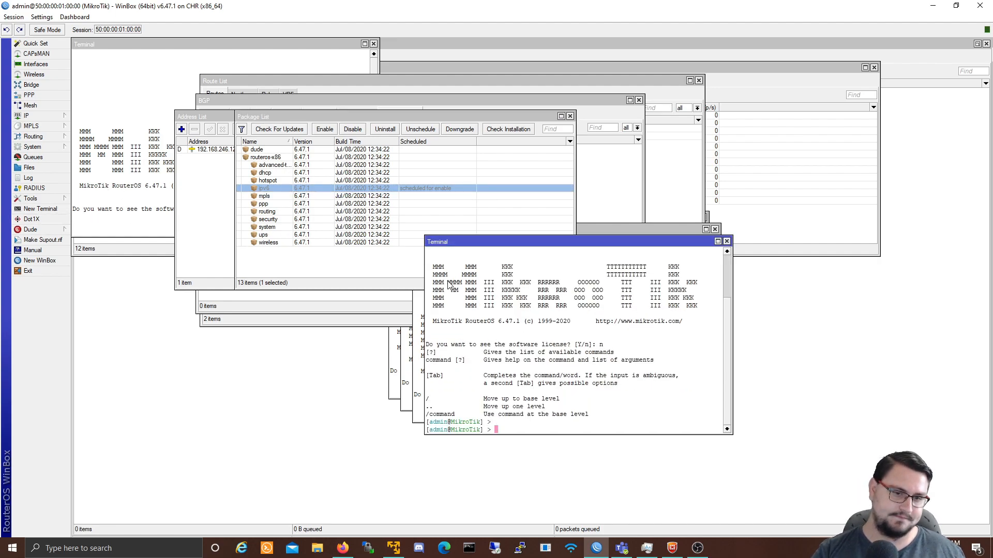
type("system rew")
type("oot")
key("Return")
type("y")
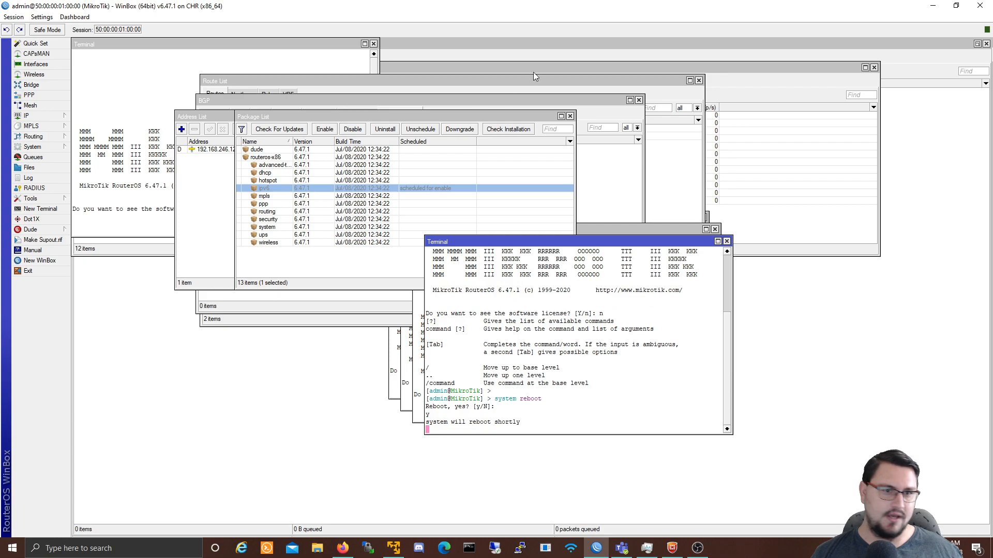
left_click(982, 6)
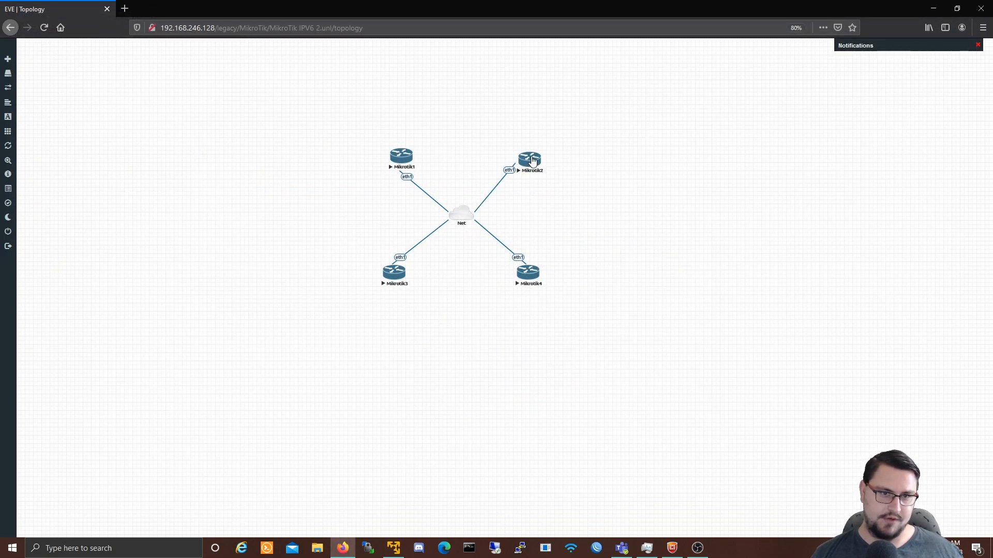
Step: Open the Mikrotik2 console and log in as admin with an empty password
left_click(533, 161)
left_click(522, 167)
key("Return")
type("admin")
key("Return")
key("Return")
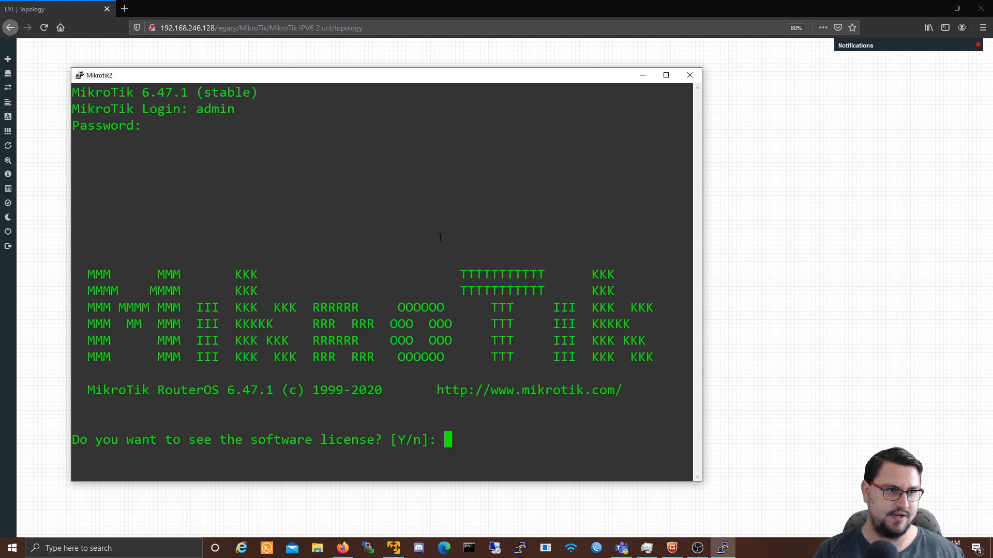
type("n")
Step: List the installed packages and enable ipv6 with 'system package enable 3'
key("Return")
key("Return")
type("system pa")
key("Tab")
type("p")
key("Tab")
key("Return")
type("system pa")
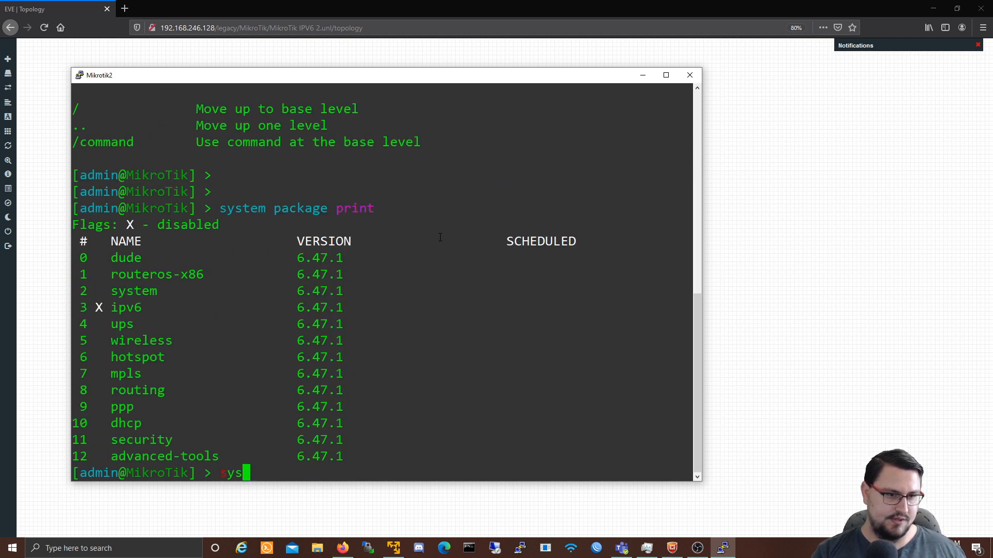
key("Tab")
type("enable 3")
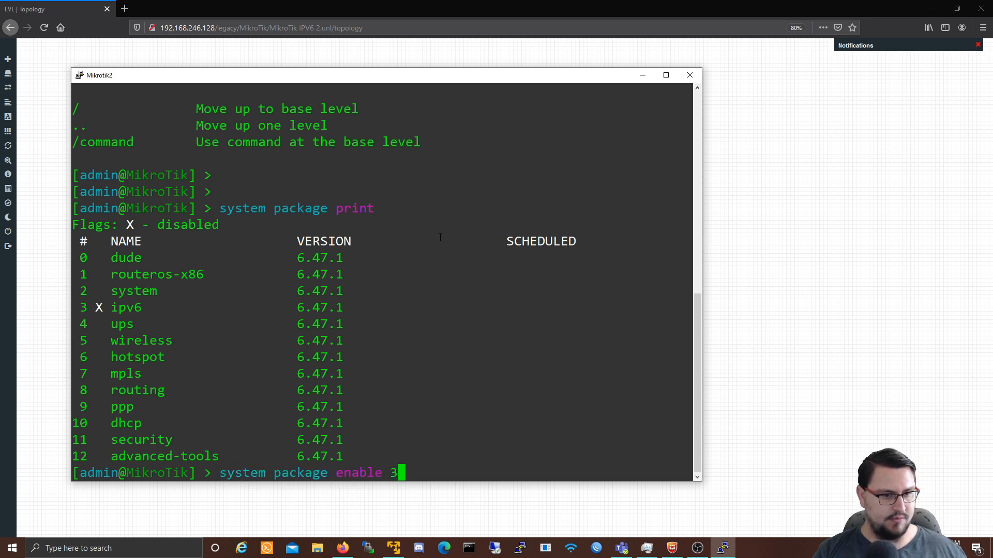
key("Return")
Step: Copy the enable command line and close the Mikrotik2 console
left_click_drag(220, 457, 395, 456)
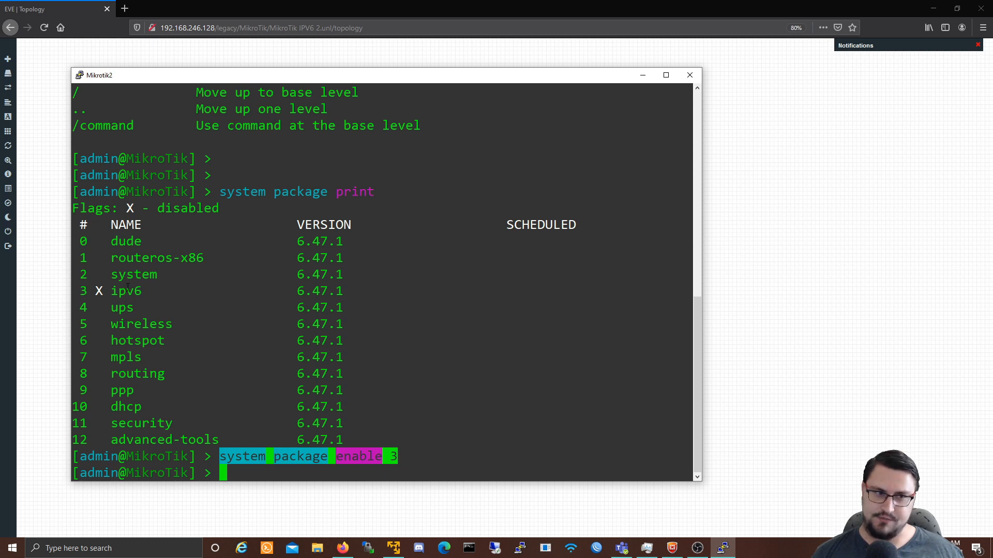
left_click(690, 75)
left_click(513, 313)
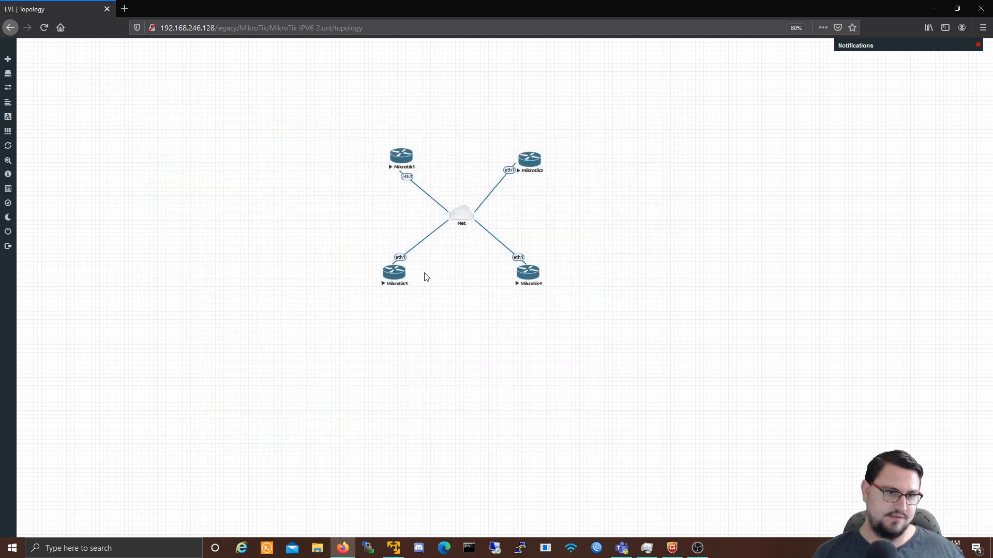
Step: On Mikrotik3, log in as admin, paste 'system package enable 3', and close the console
left_click(397, 275)
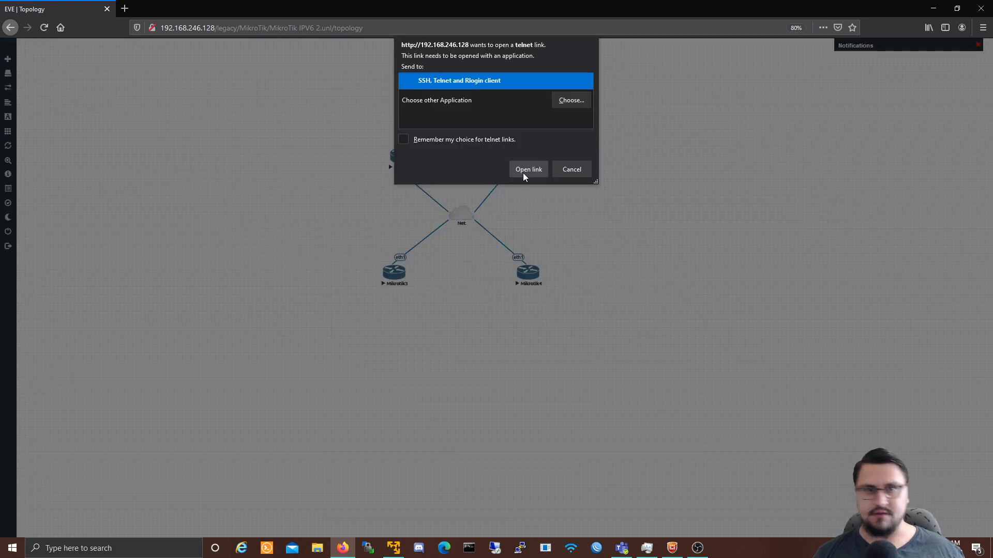
left_click(526, 171)
type("admin")
key("Return")
key("Return")
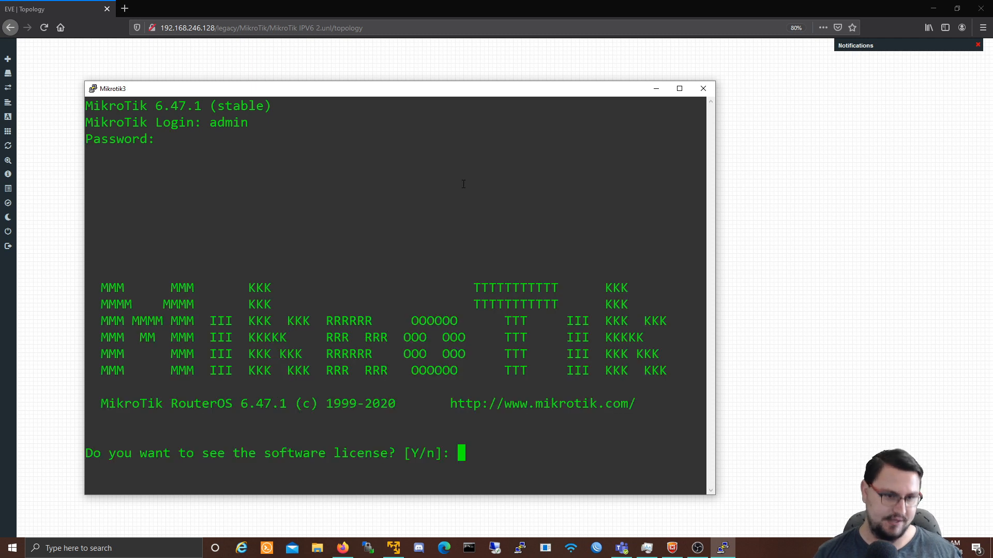
type("n")
key("Return")
right_click(542, 298)
key("Return")
left_click(703, 88)
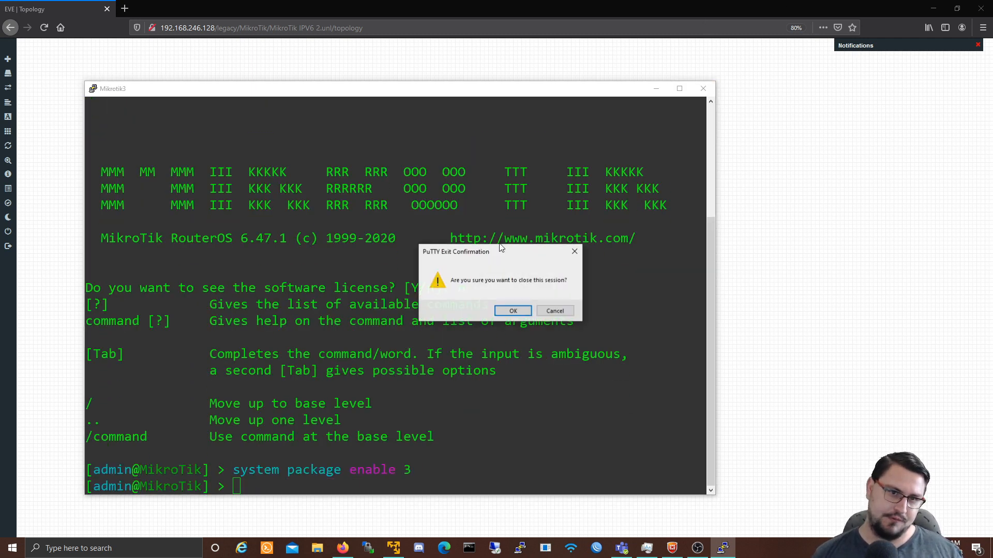
left_click(514, 314)
Step: On Mikrotik4, log in, enable ipv6 via the pasted command, run 'system reboot' with y, and close
left_click(518, 257)
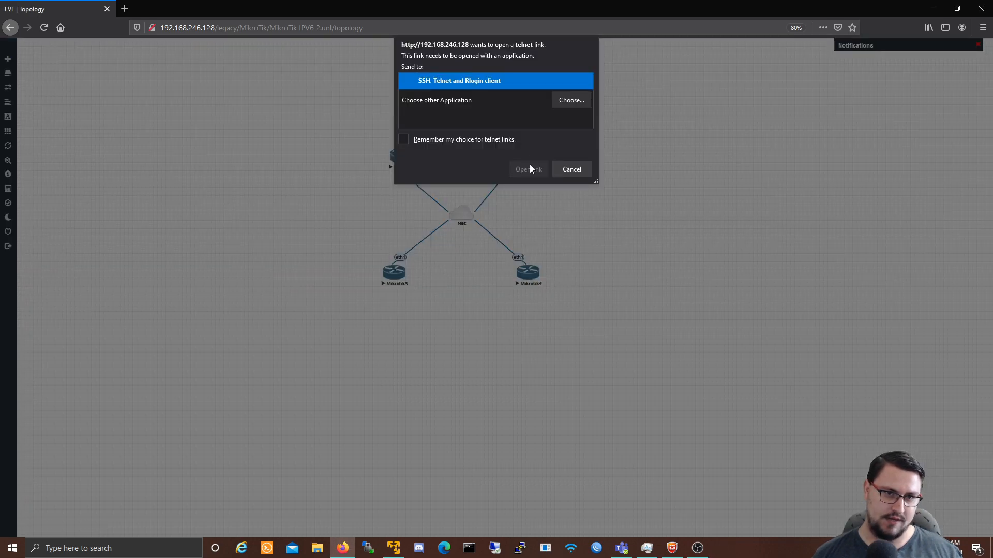
left_click(529, 169)
type("admin")
key("Return")
key("Return")
type("n")
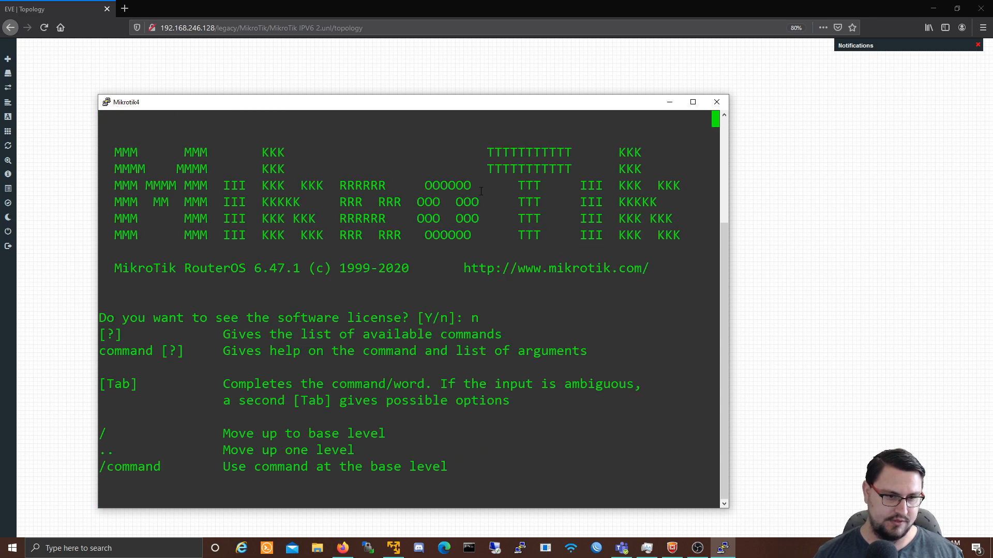
right_click(507, 213)
key("Return")
type("system rebo")
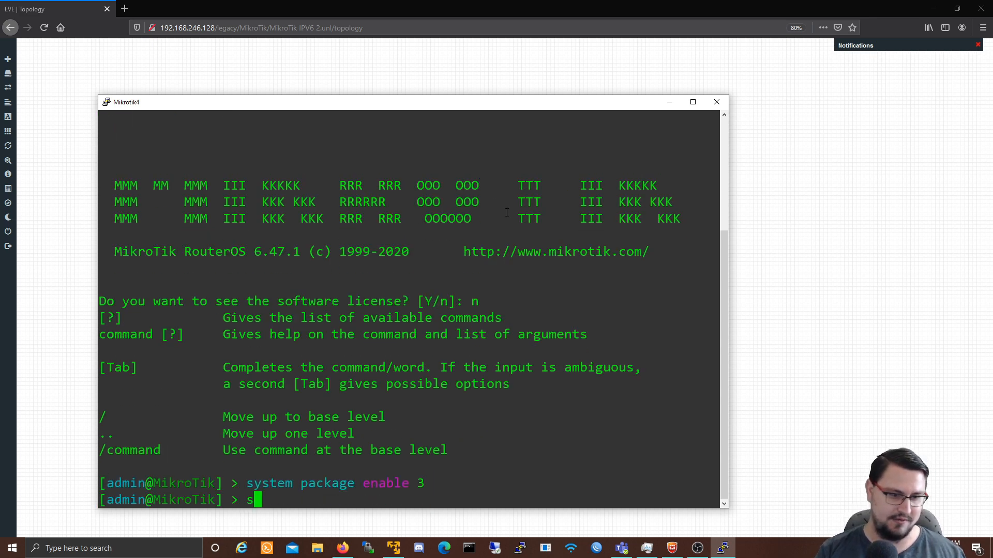
type("ot")
key("Return")
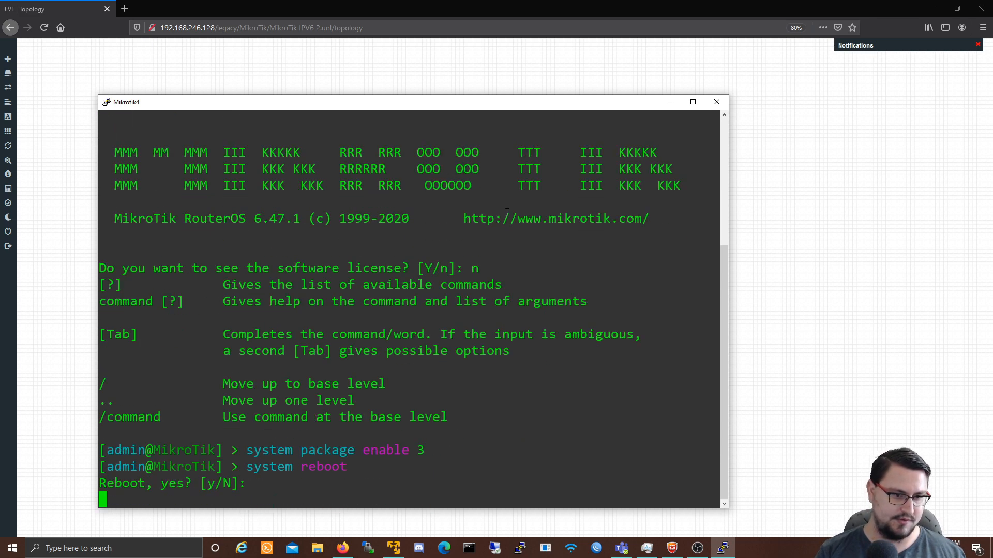
type("y")
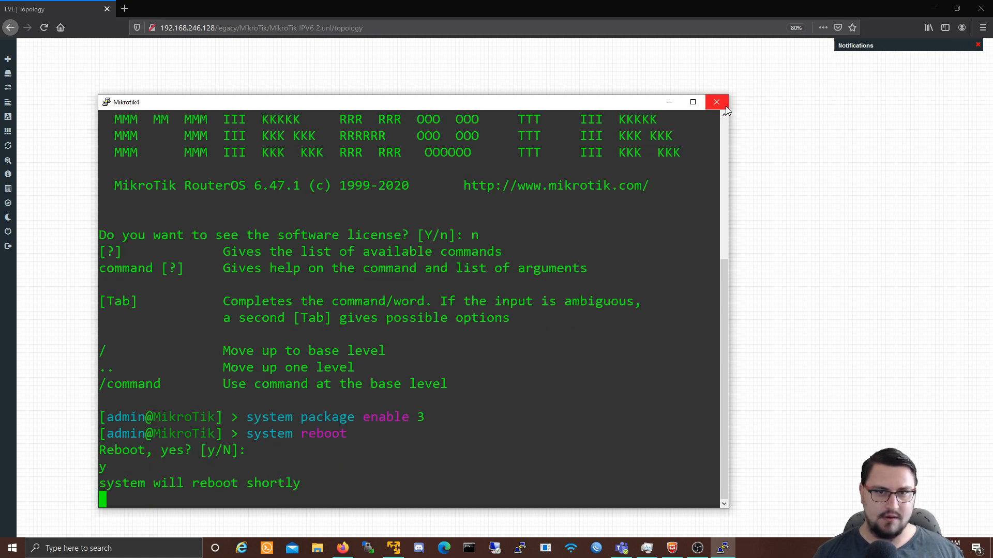
left_click(716, 102)
left_click(512, 311)
Step: Reboot Mikrotik3 with 'system reboot' and y, then close its console
left_click(394, 274)
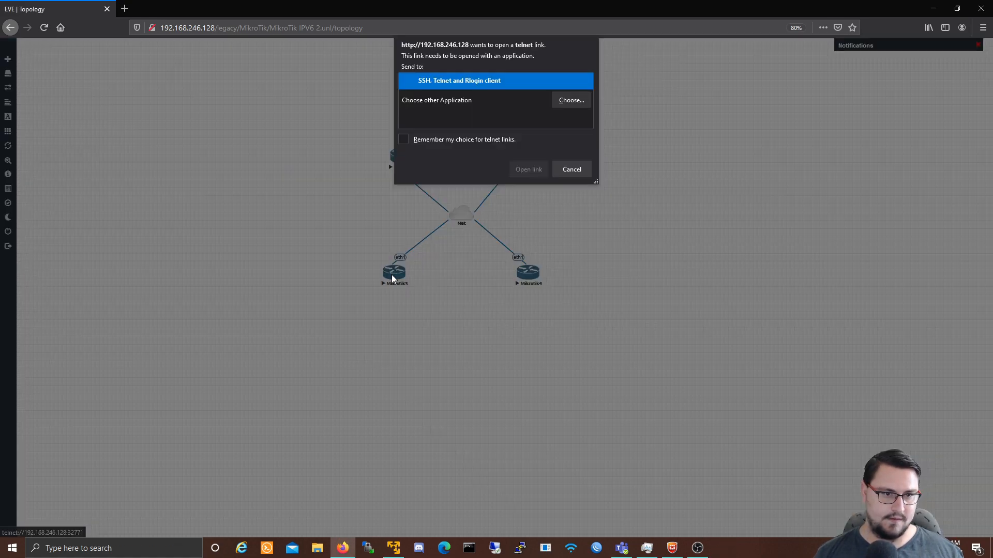
left_click(528, 169)
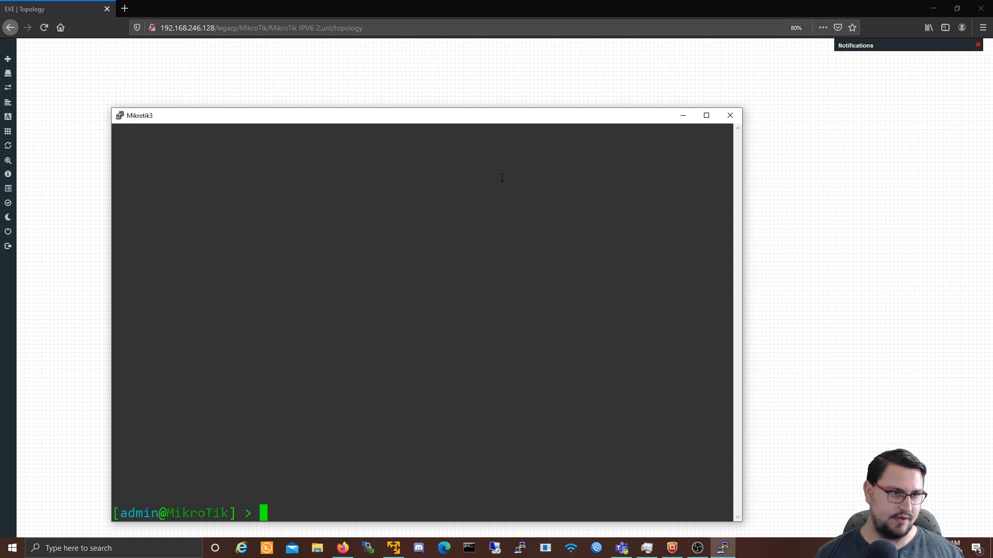
type("system reboot")
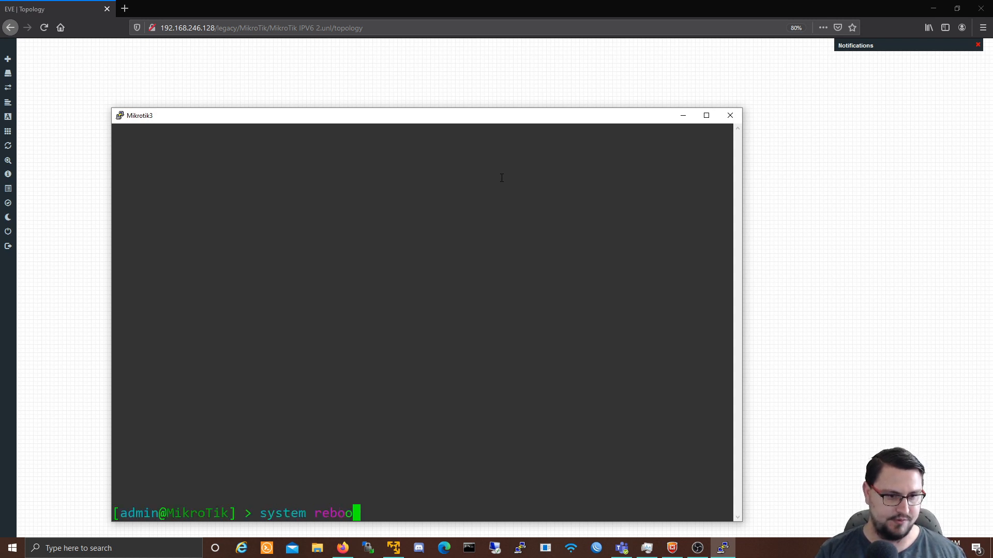
key("Return")
type("y")
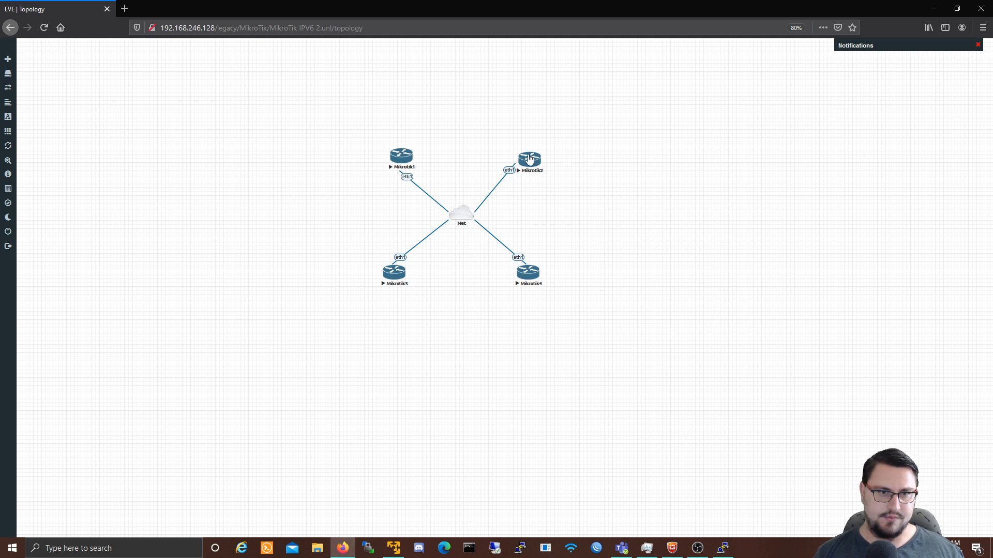
left_click(528, 154)
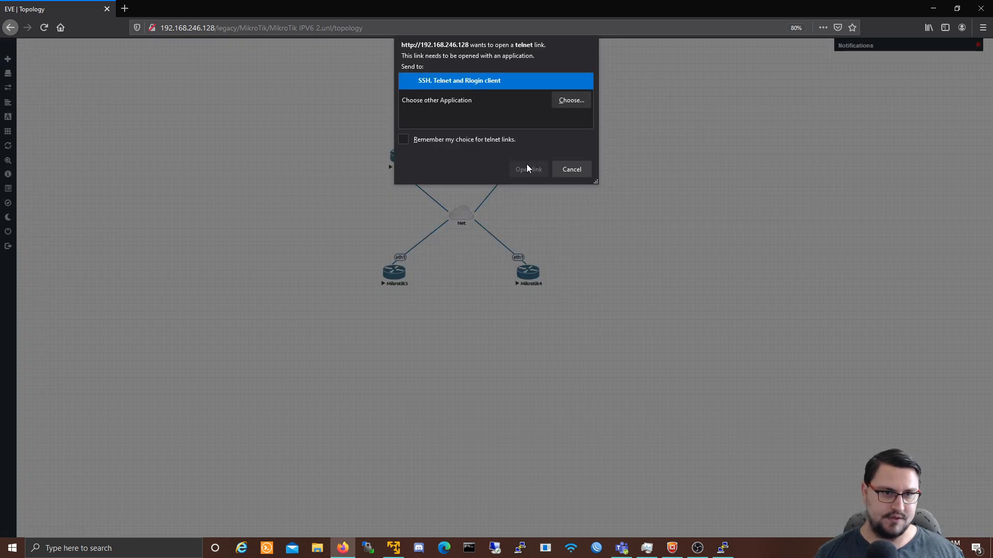
Step: Reboot Mikrotik2 with 'system reboot' and y, then close its console
left_click(527, 168)
type("system reboot")
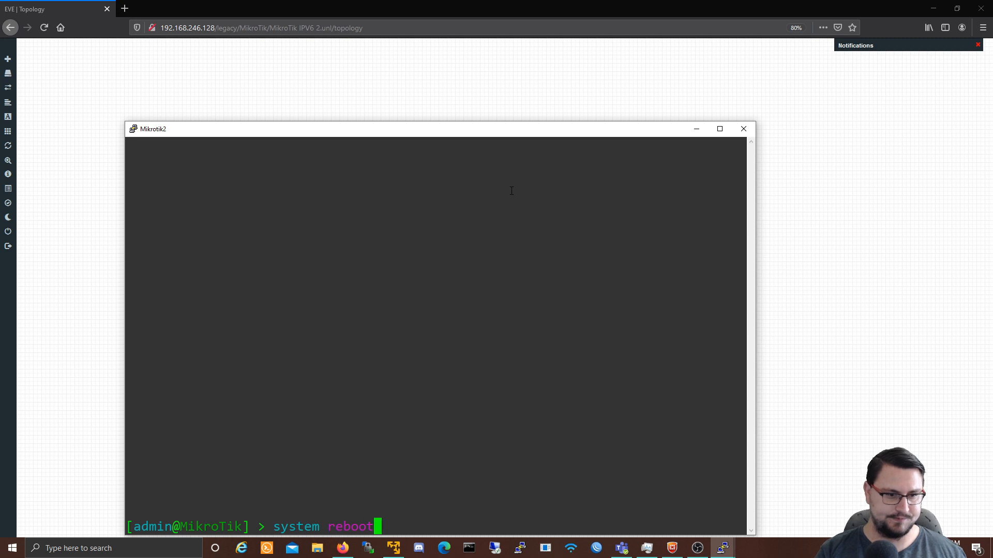
key("Return")
type("y")
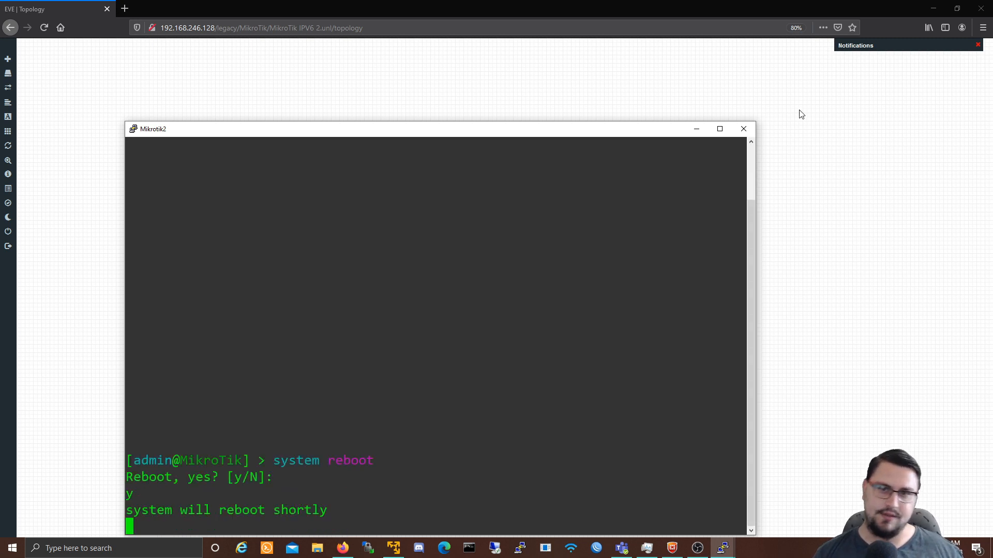
left_click(744, 129)
Step: Confirm closing the Mikrotik2 session and relaunch WinBox
left_click(525, 311)
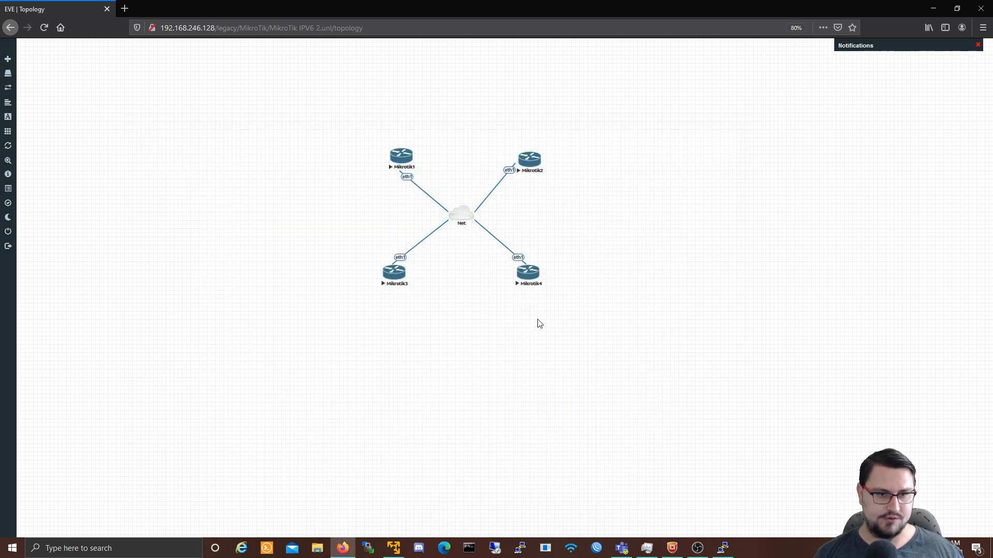
left_click(545, 544)
left_click(527, 288)
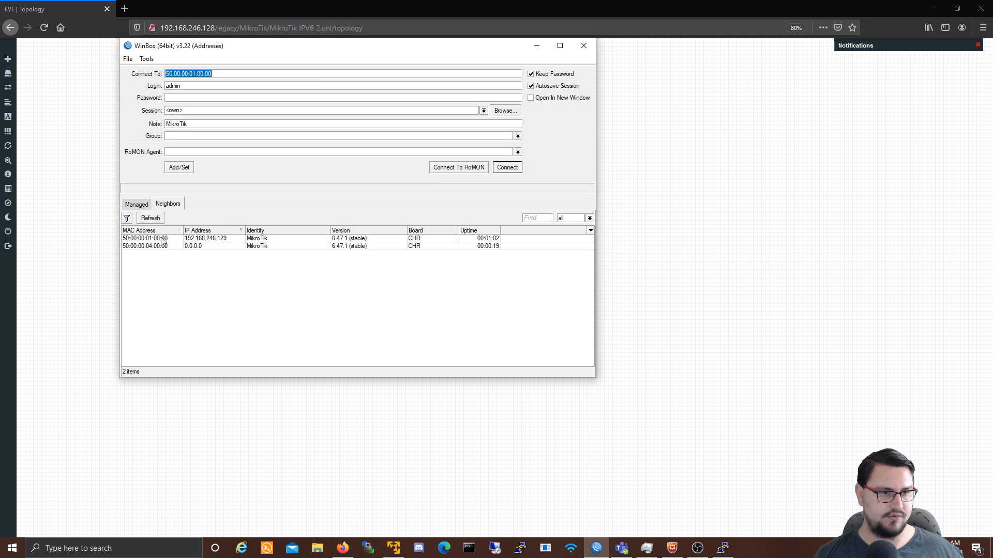
Step: Connect to router 50:00:00:01:00:00 and close all its restored session windows
left_click(161, 241)
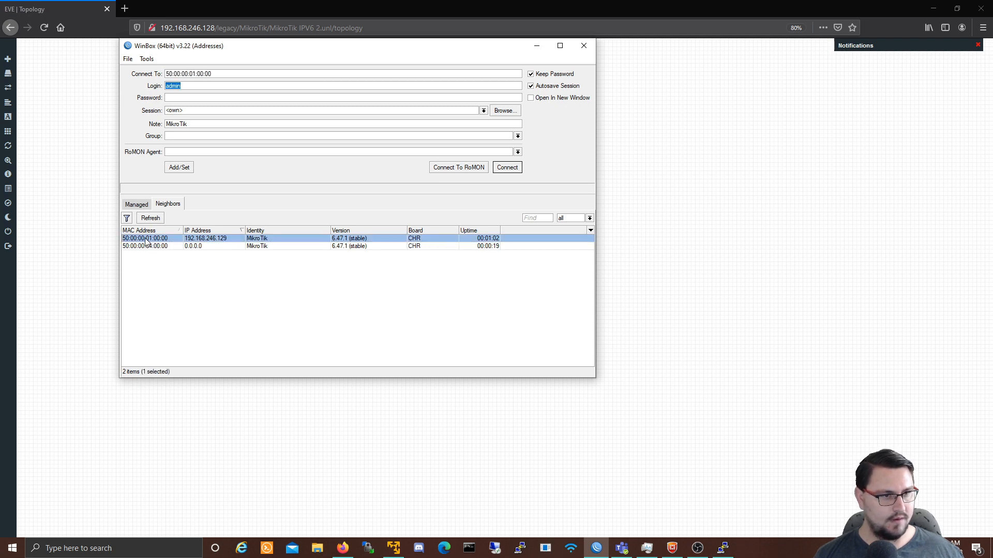
left_click(501, 169)
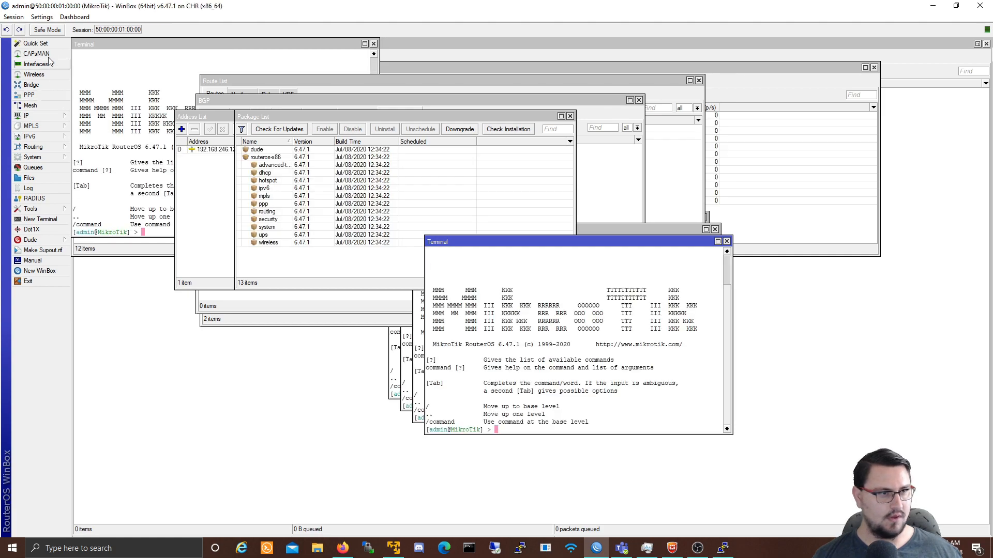
left_click(13, 17)
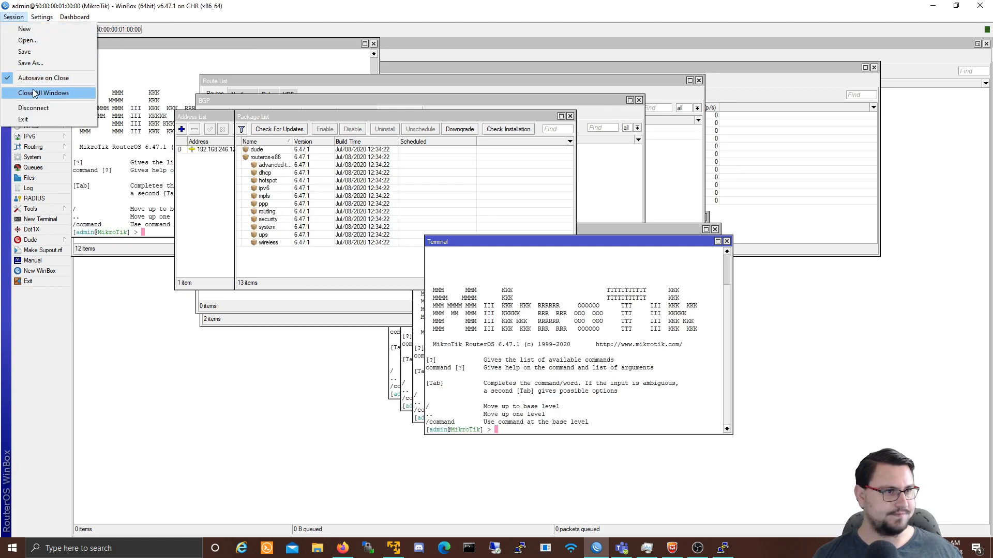
left_click(33, 92)
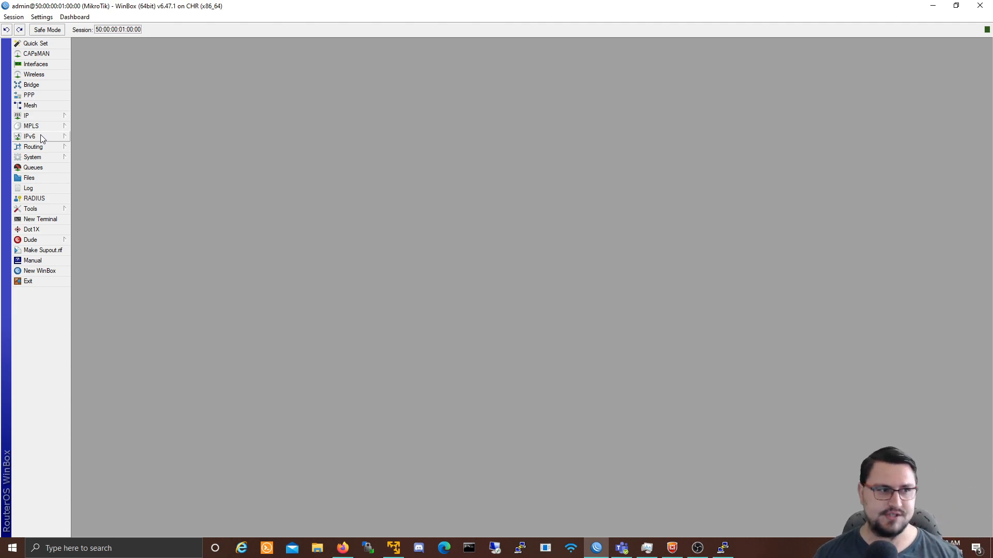
Step: Open the IPv6 and IPv4 Address Lists and place them side by side
left_click(30, 138)
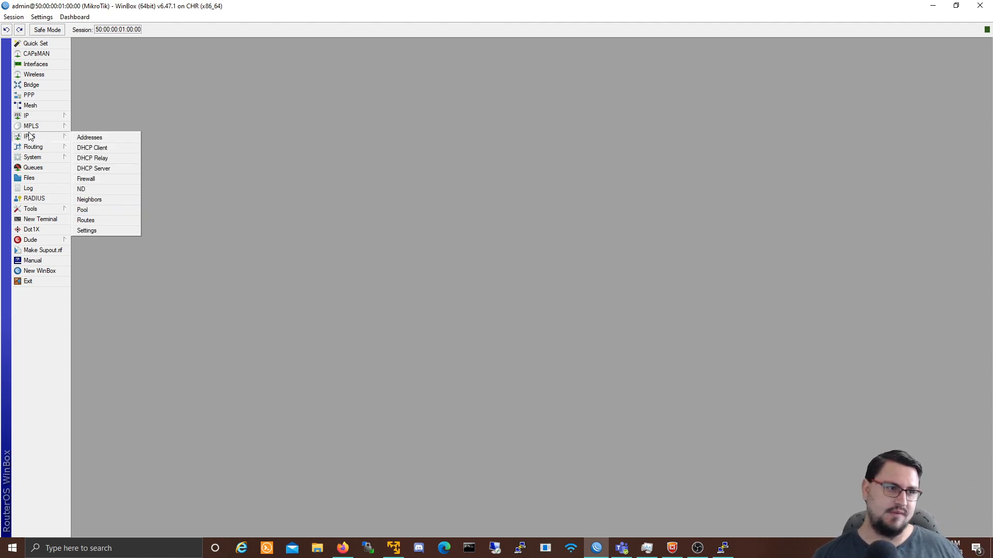
left_click(93, 138)
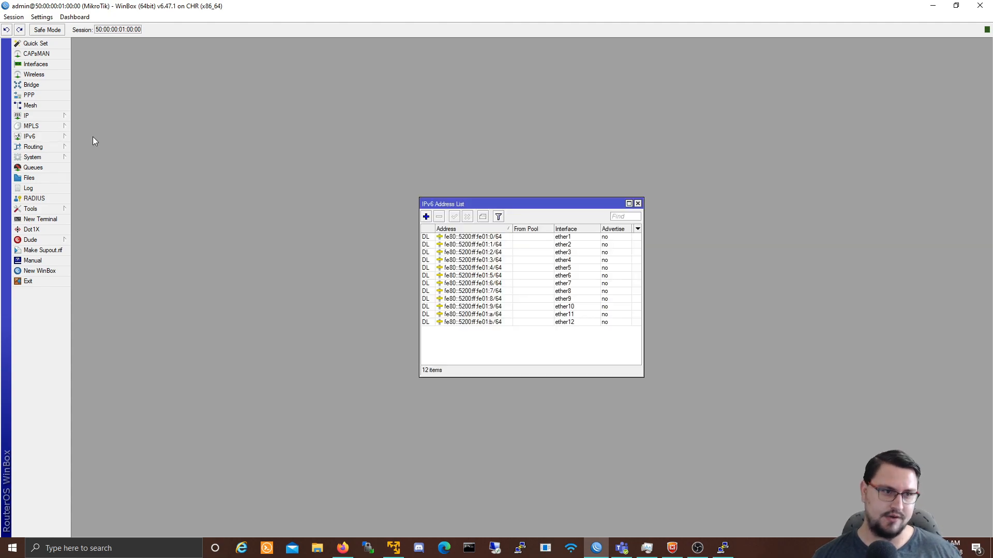
left_click(42, 117)
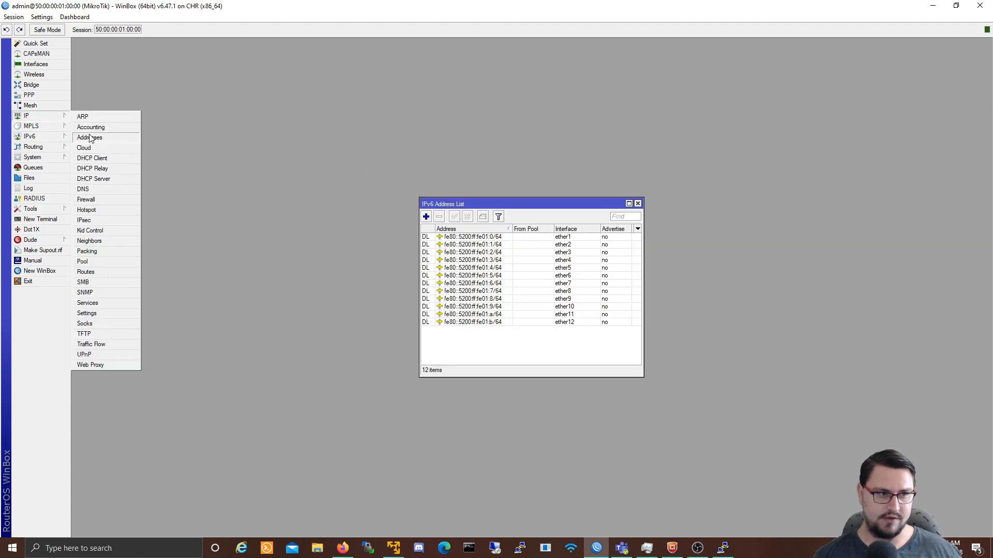
left_click(123, 138)
left_click_drag(229, 116, 296, 205)
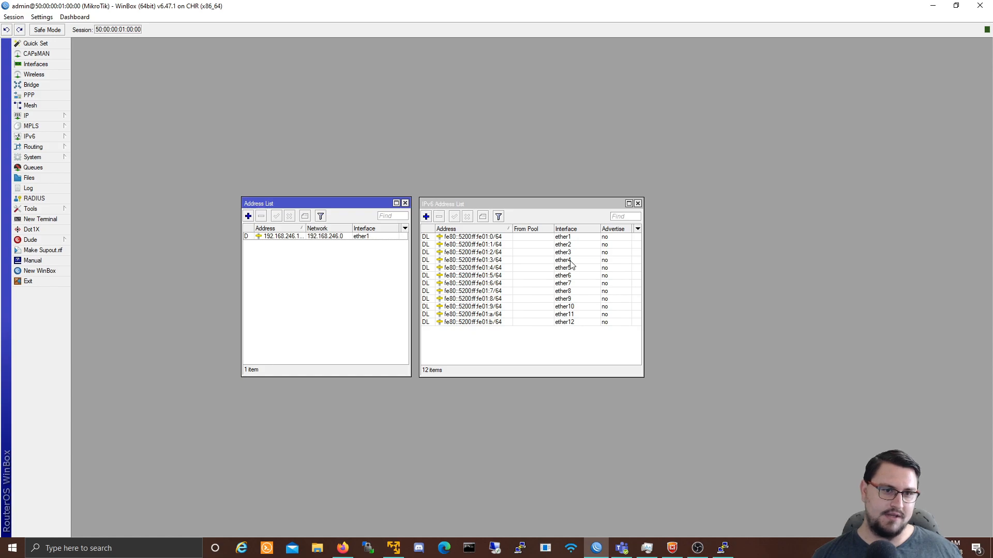
Step: Review the fe80 link-local addresses on ether2 and ether4 through ether7
left_click(490, 244)
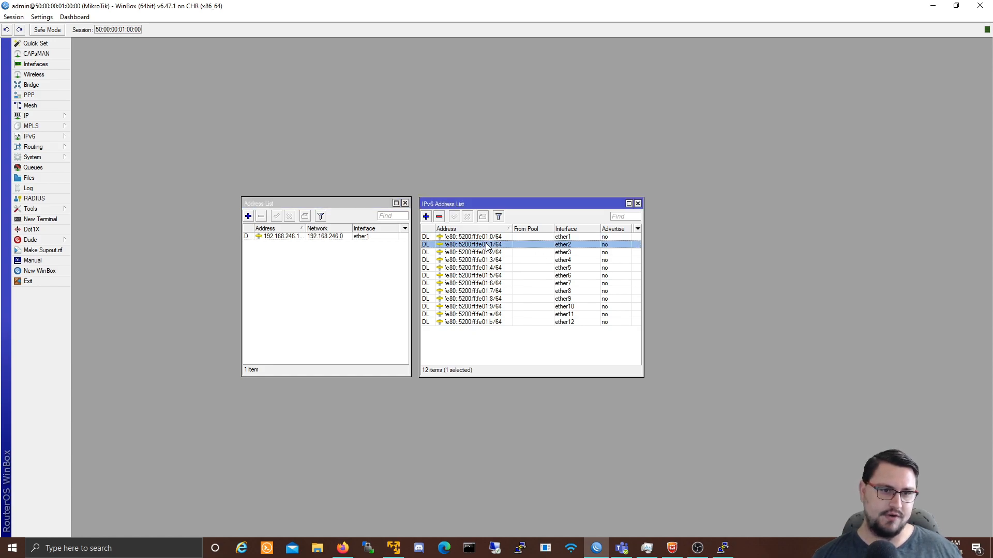
left_click(492, 260)
left_click(495, 268)
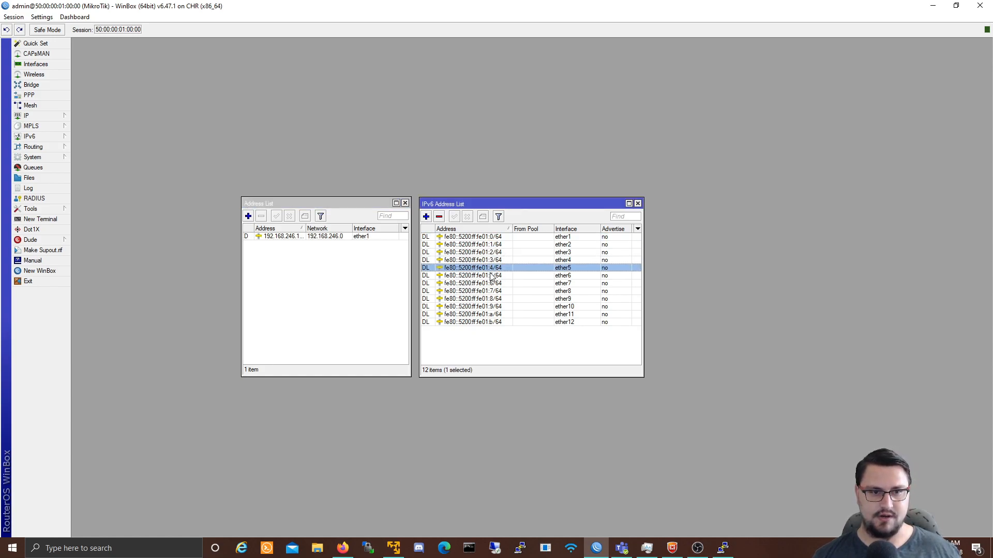
left_click(501, 284)
left_click(500, 278)
left_click(495, 284)
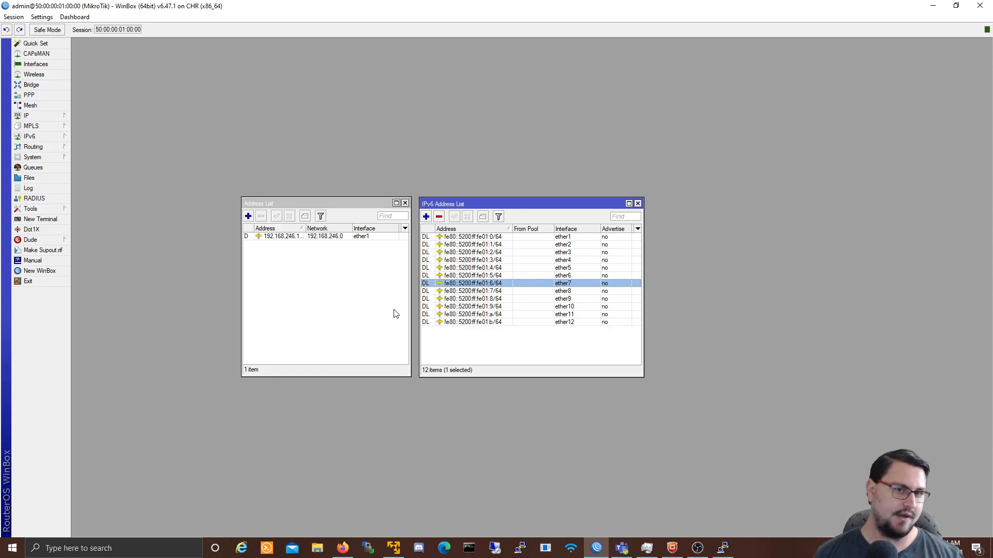
Step: Add a new IPv6 address entry, trying prefixes /32, /256 and /128 before settling on /64
left_click(427, 219)
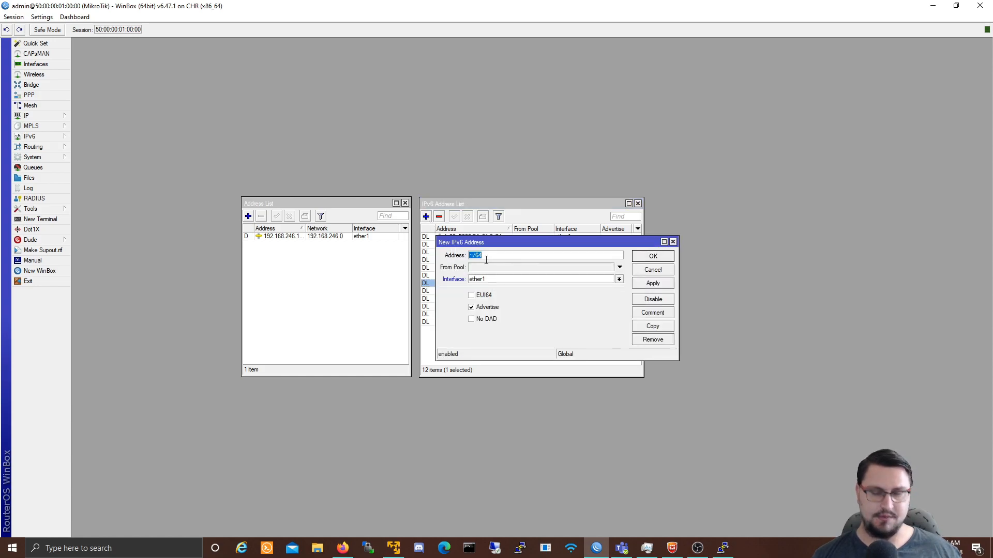
key("Left")
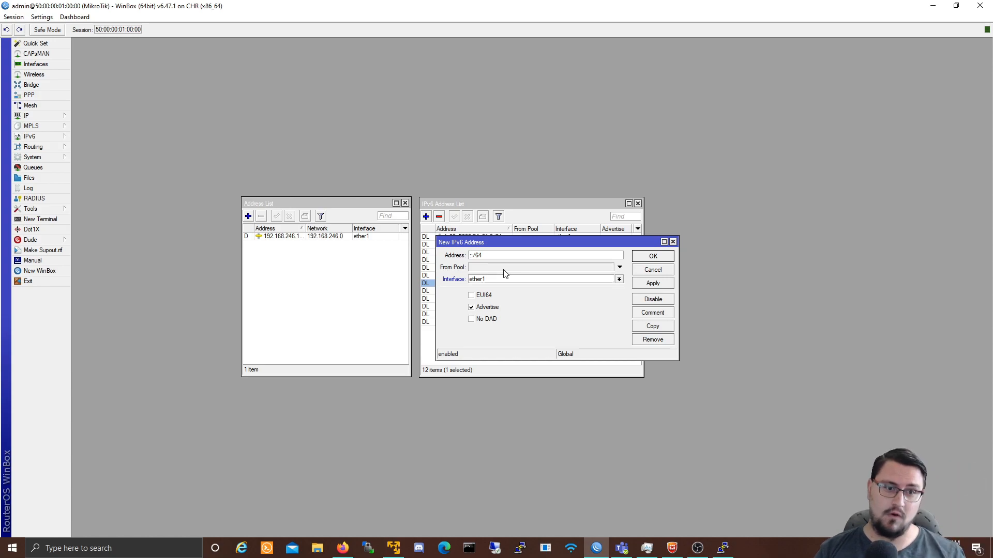
key("BackSpace")
key("BackSpace")
type("32")
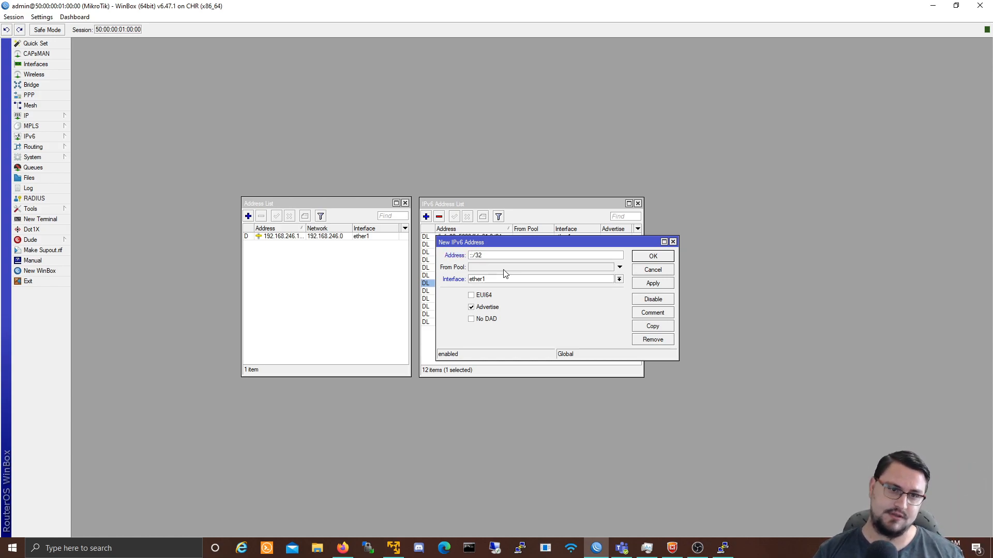
key("BackSpace")
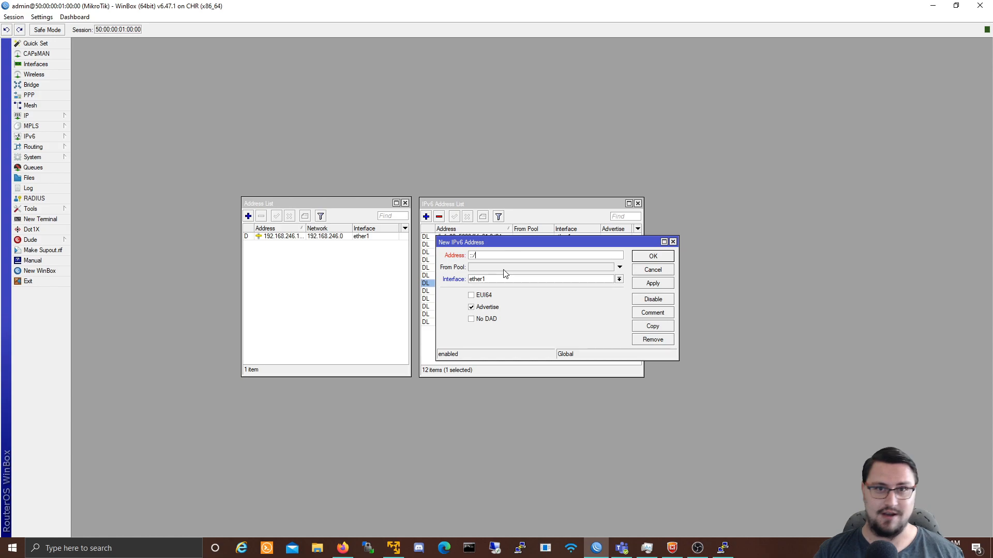
type("256")
key("BackSpace")
key("BackSpace")
key("BackSpace")
type("128")
key("BackSpace")
key("BackSpace")
key("BackSpace")
type("64")
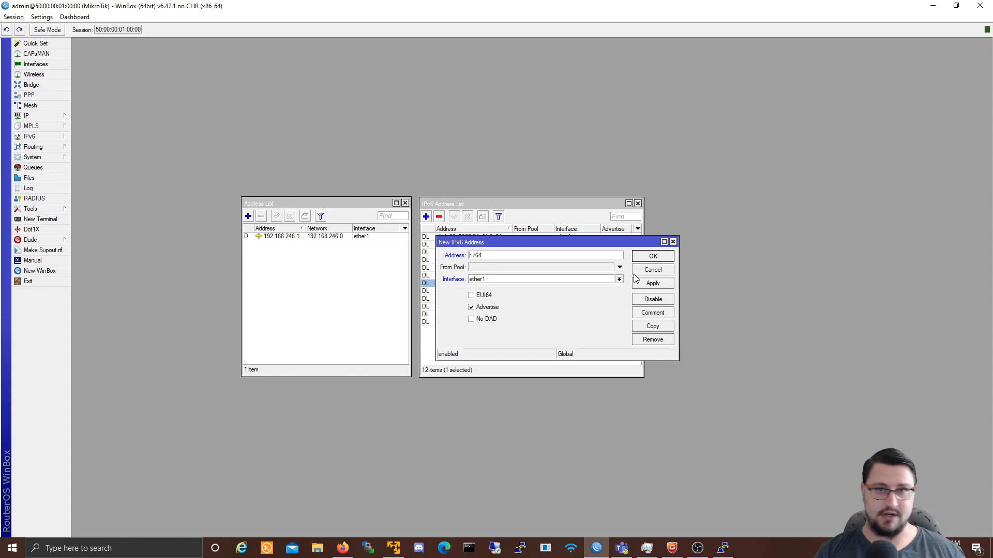
Step: Type 2001:2000:3000:1000 into the new entry's Address field ahead of ::/64
type("2001")
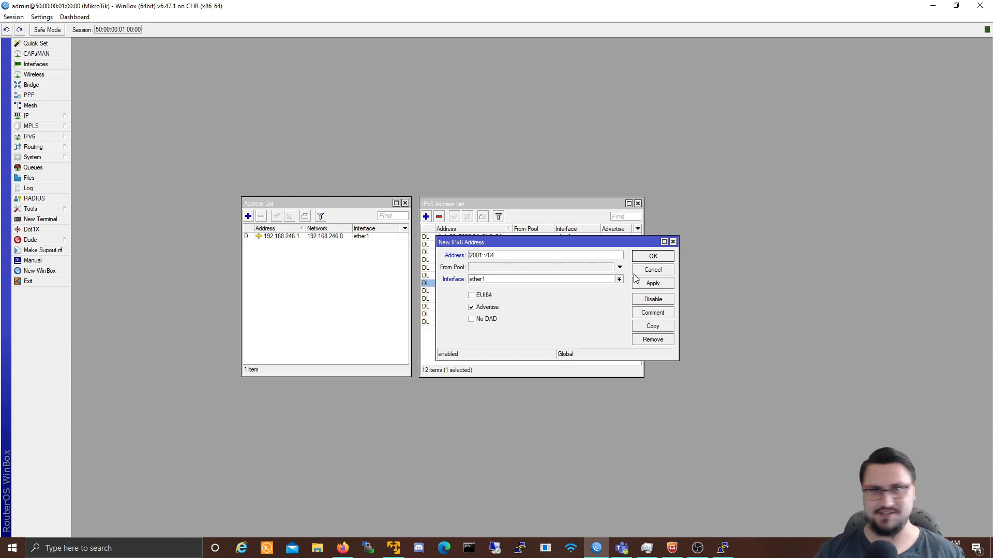
type("1")
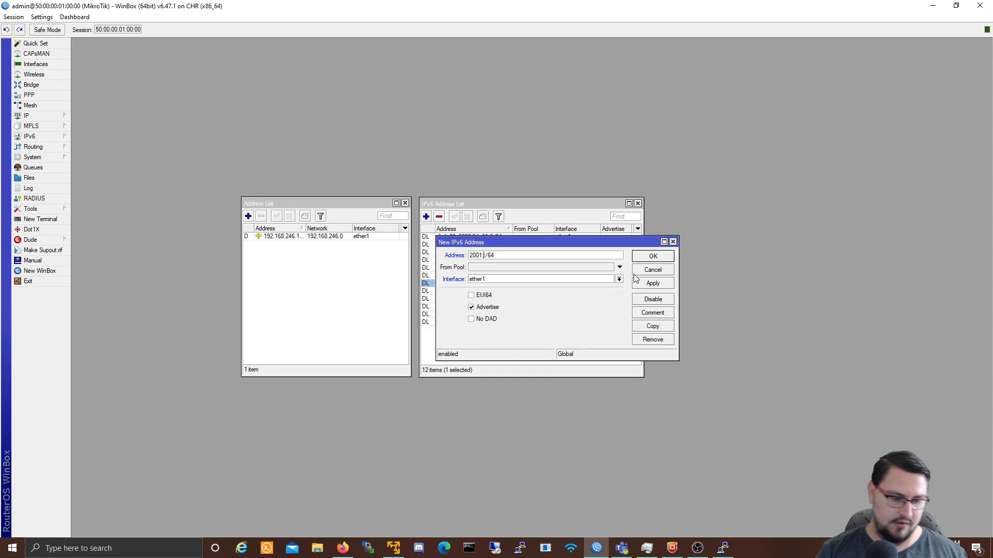
type("2000")
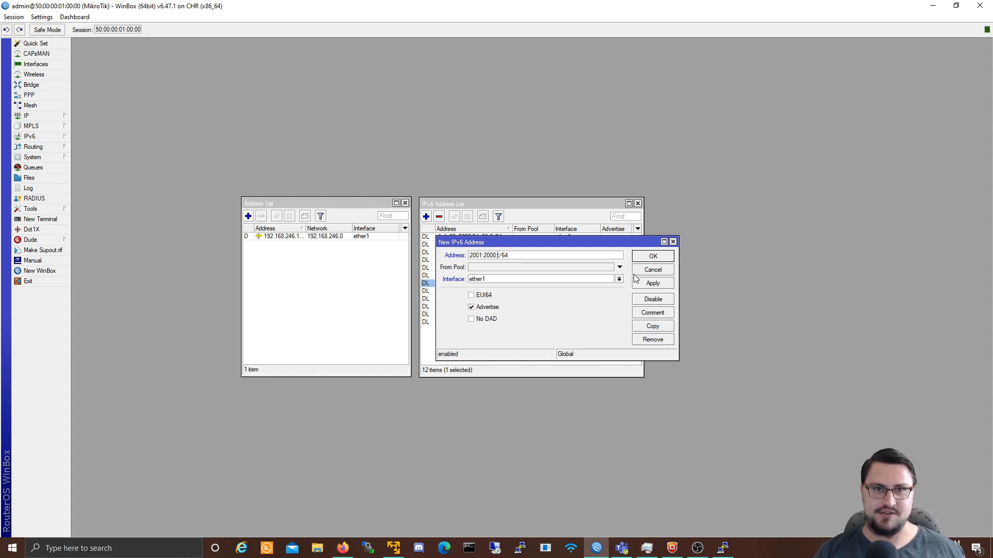
type("3000")
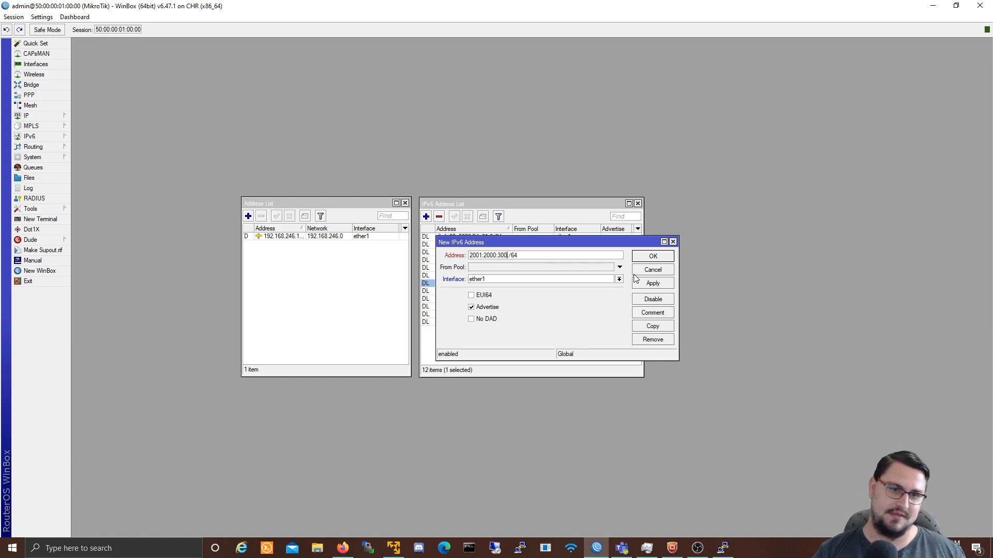
type("::")
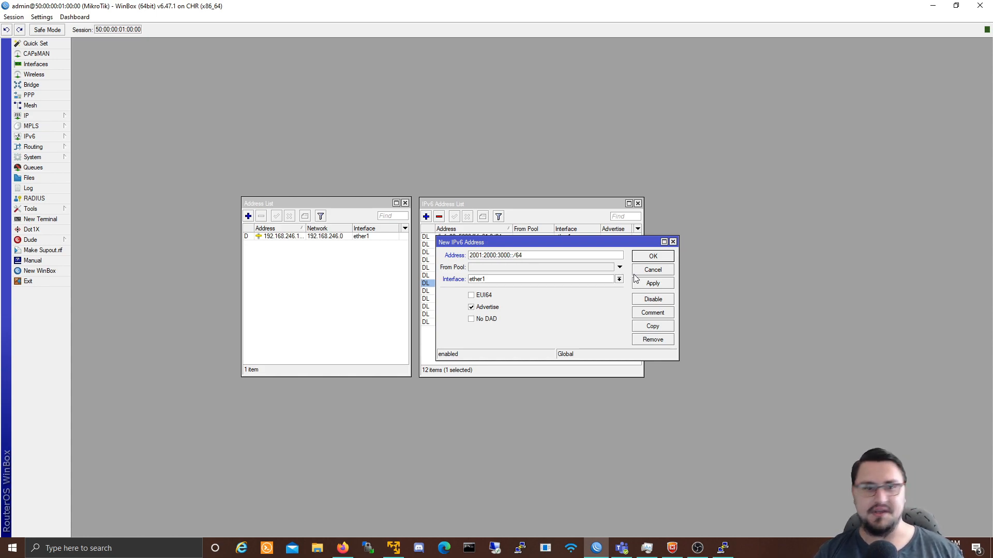
type("1000")
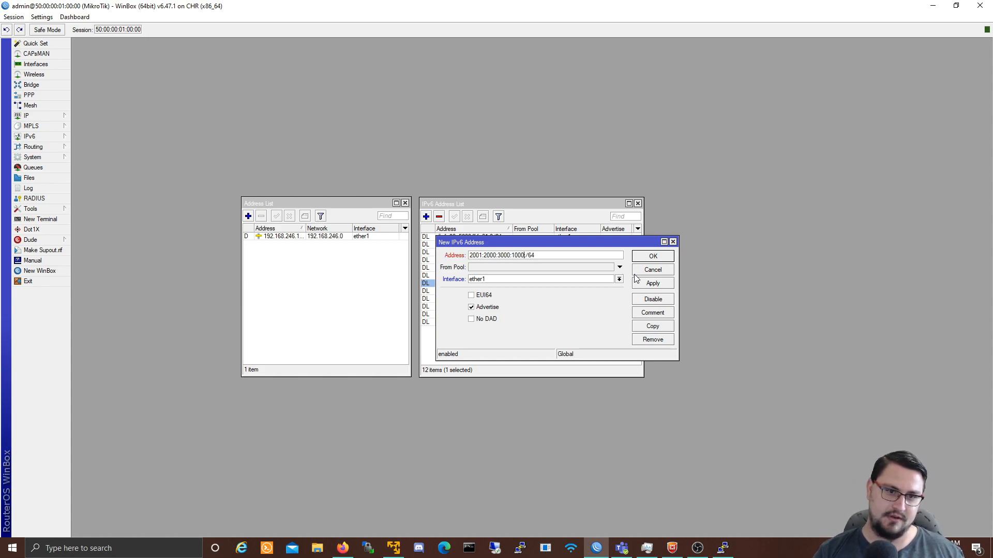
type("::")
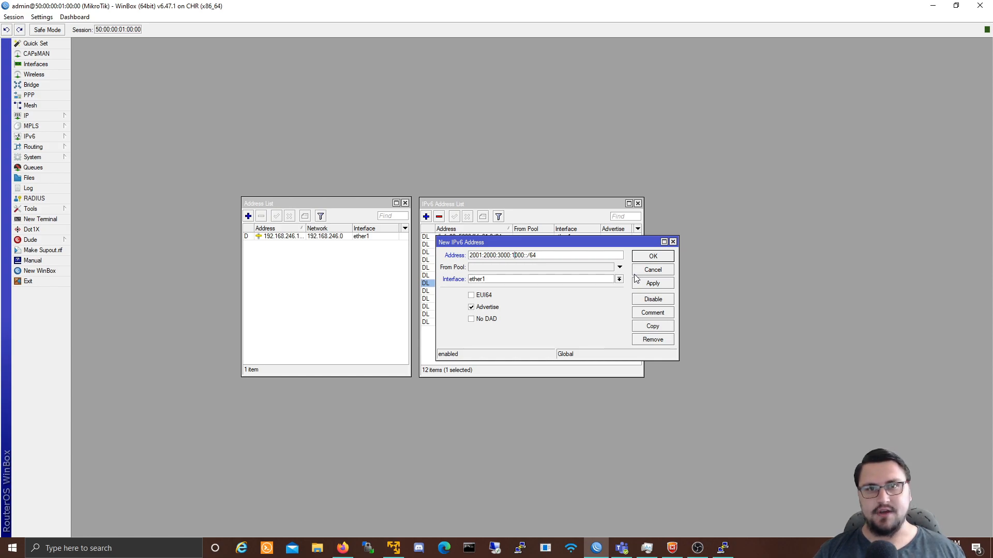
Step: Fix the address typos and shorten the second group from 2000 to 20
key("Delete")
type("A")
key("Delete")
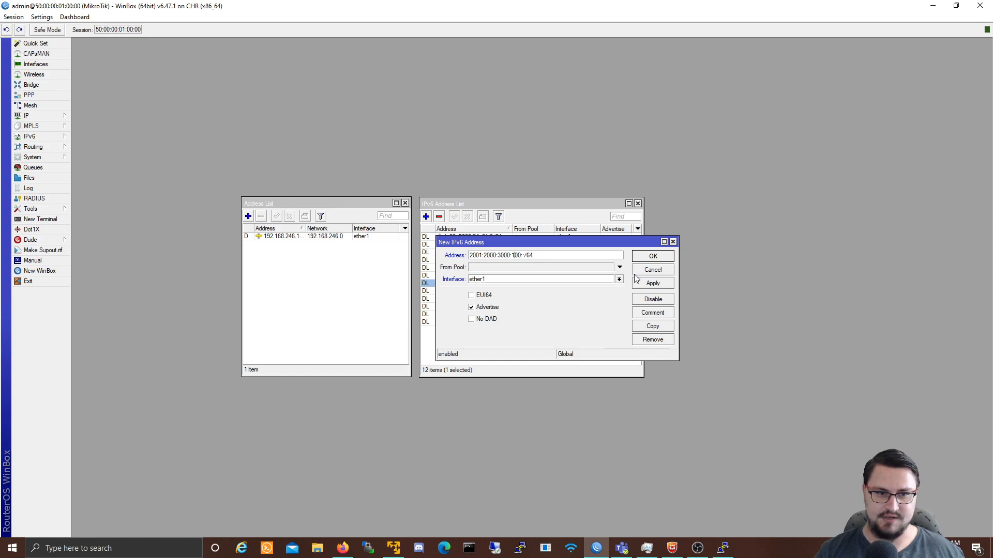
type("0")
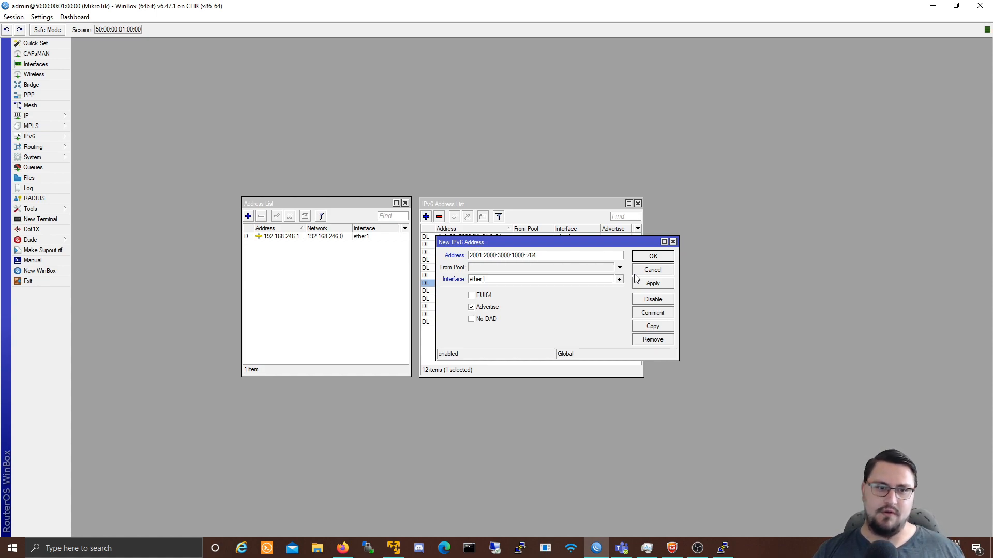
key("Left")
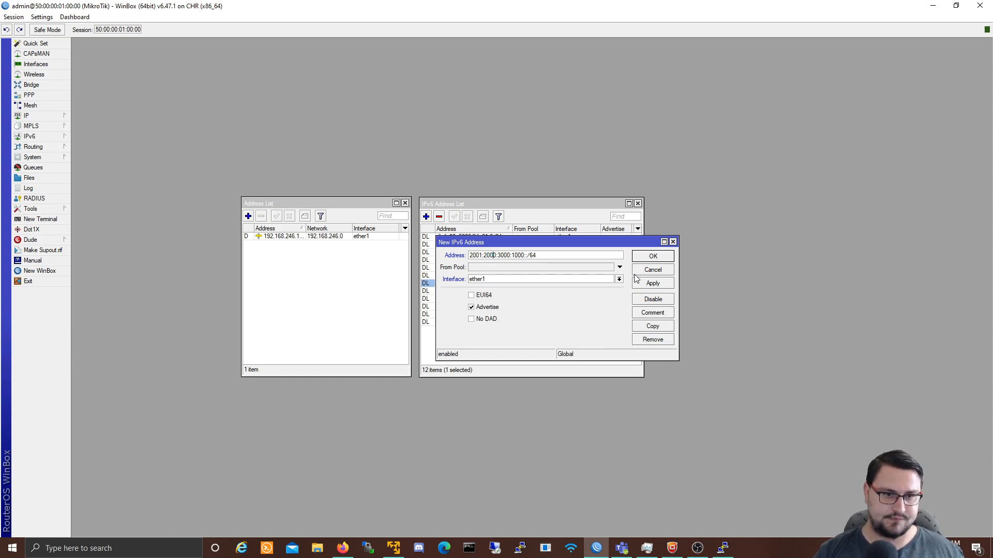
key("BackSpace")
type("0")
key("Right")
key("Right")
key("BackSpace")
key("BackSpace")
key("BackSpace")
type("200")
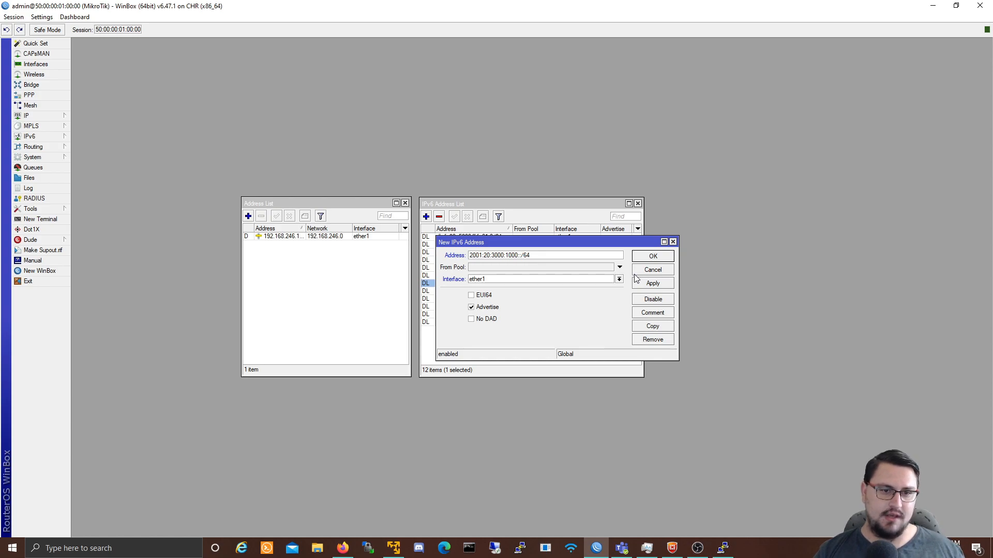
type("1")
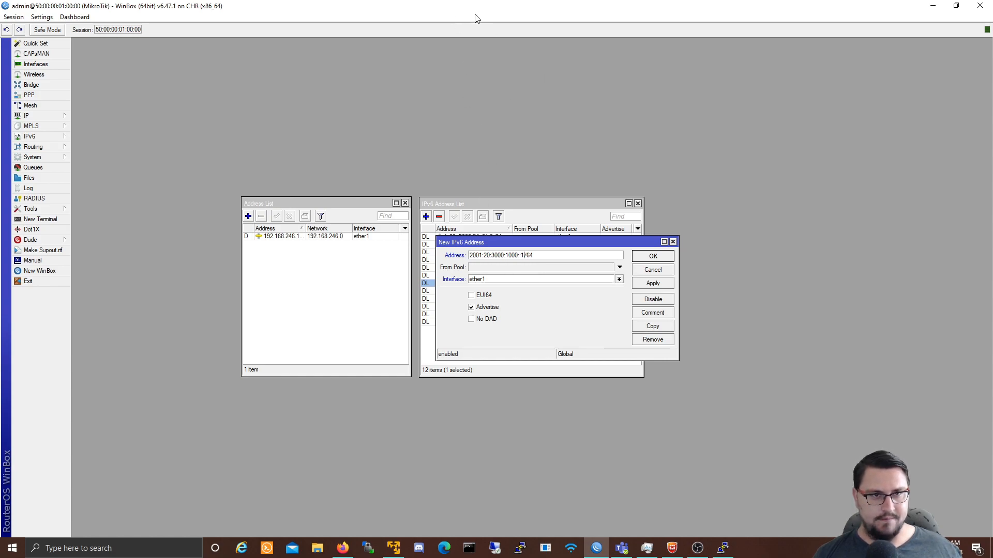
Step: Save 2001:20:3000:1000::1/64 on ether1, then minimise the first router's WinBox window
left_click(500, 280)
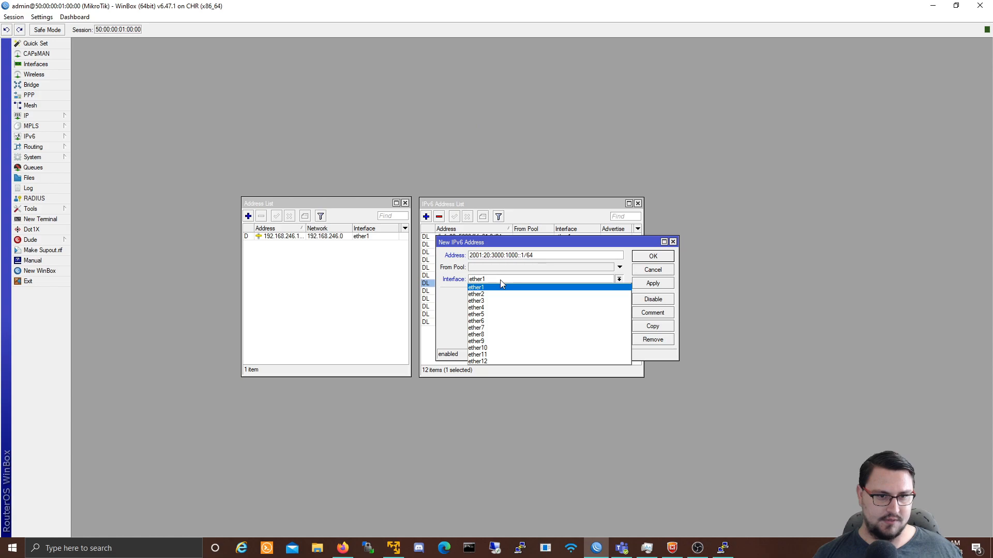
left_click(501, 282)
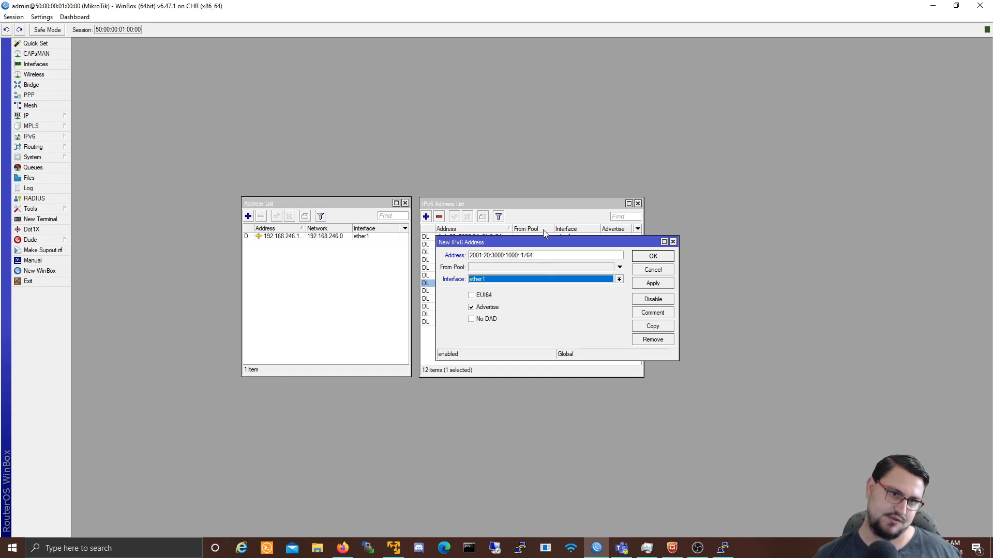
left_click(651, 286)
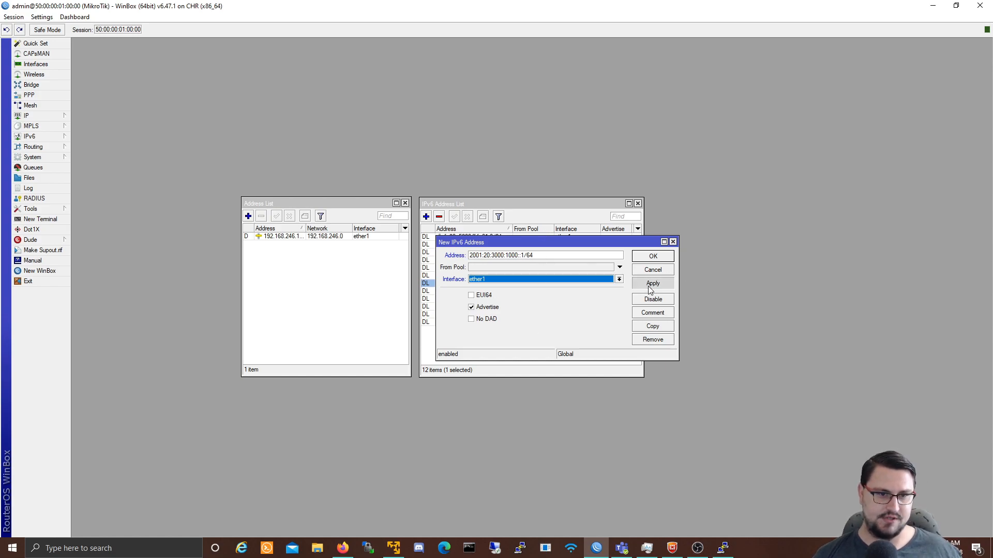
left_click(653, 256)
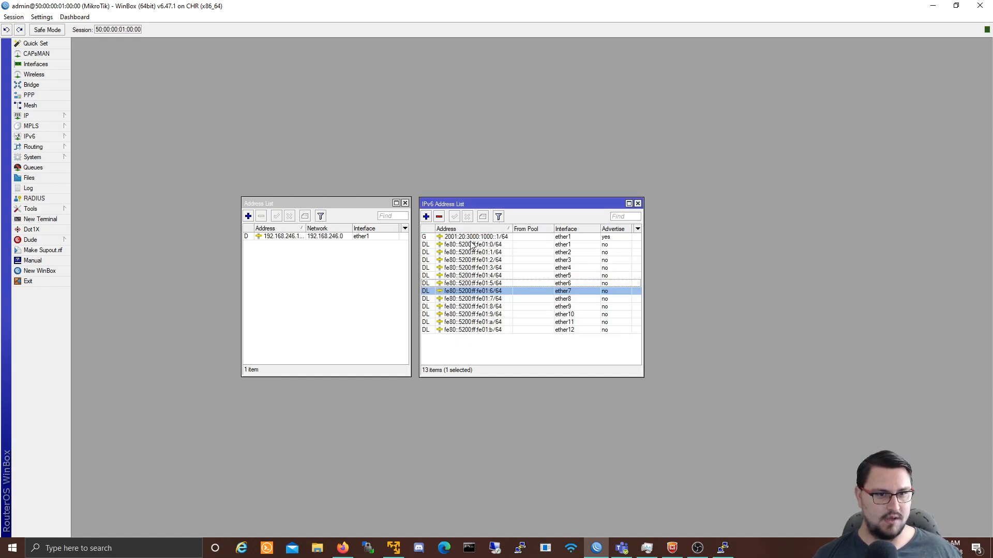
left_click(424, 237)
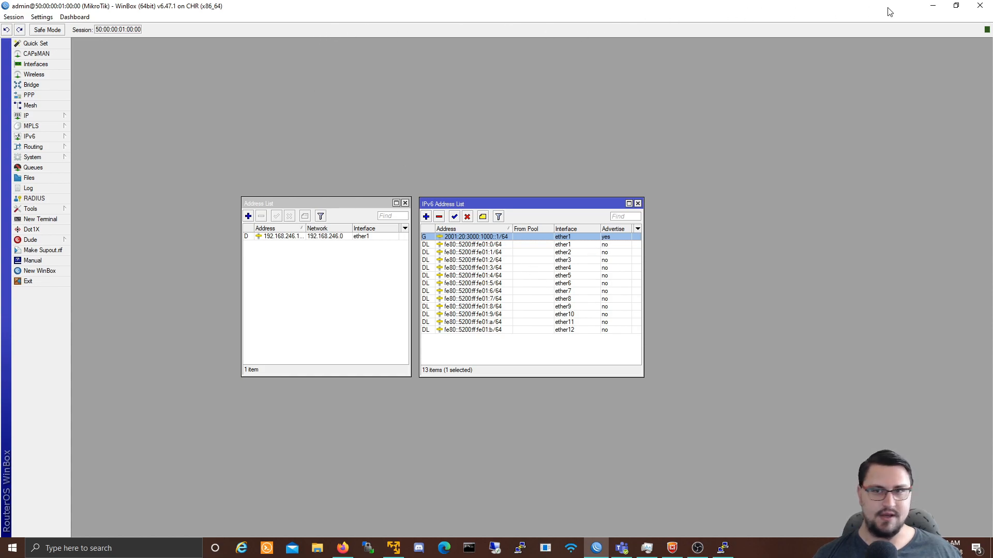
left_click(933, 6)
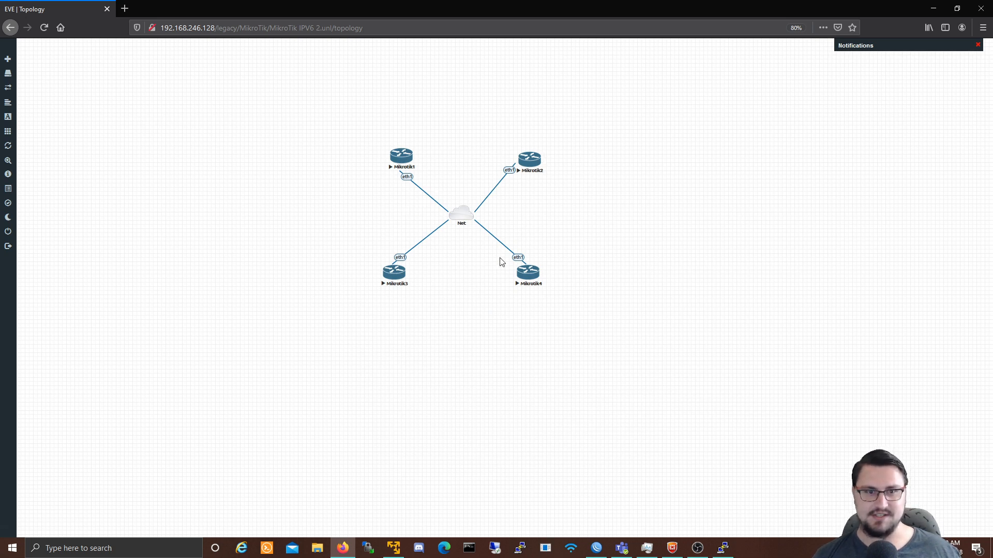
Step: Launch another WinBox and connect to neighbor 50:00:00:02:00:00 at 192.168.246.131
right_click(597, 547)
left_click(578, 496)
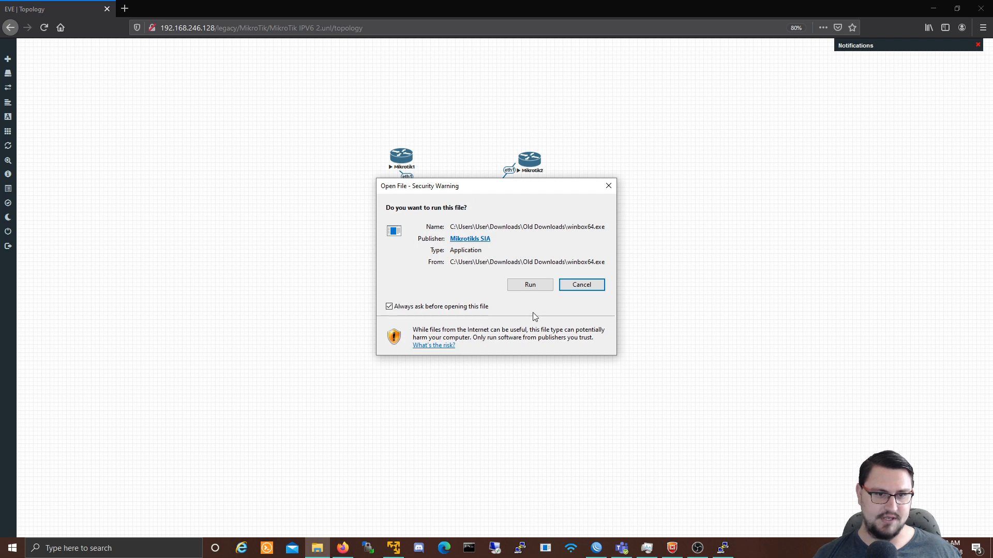
left_click(530, 284)
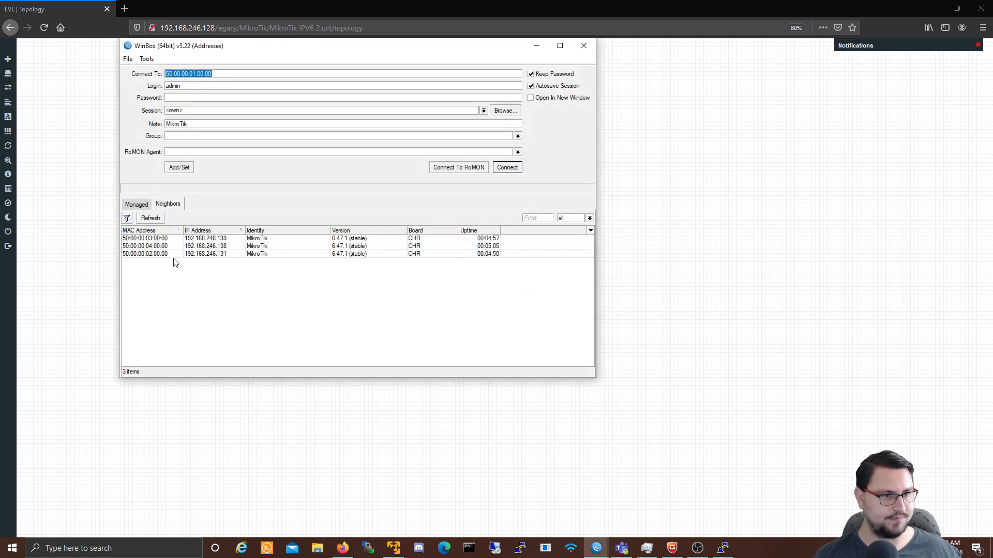
left_click(143, 255)
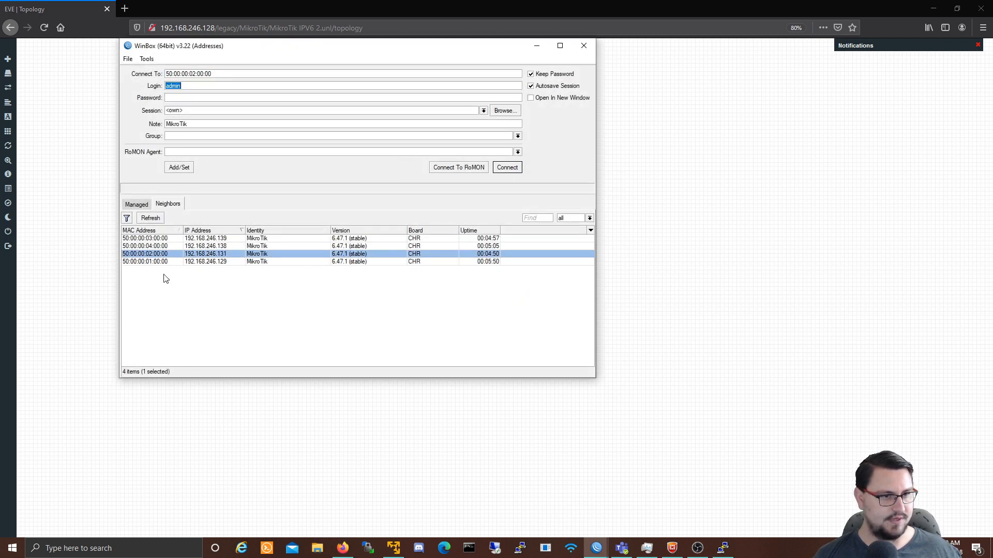
left_click(507, 167)
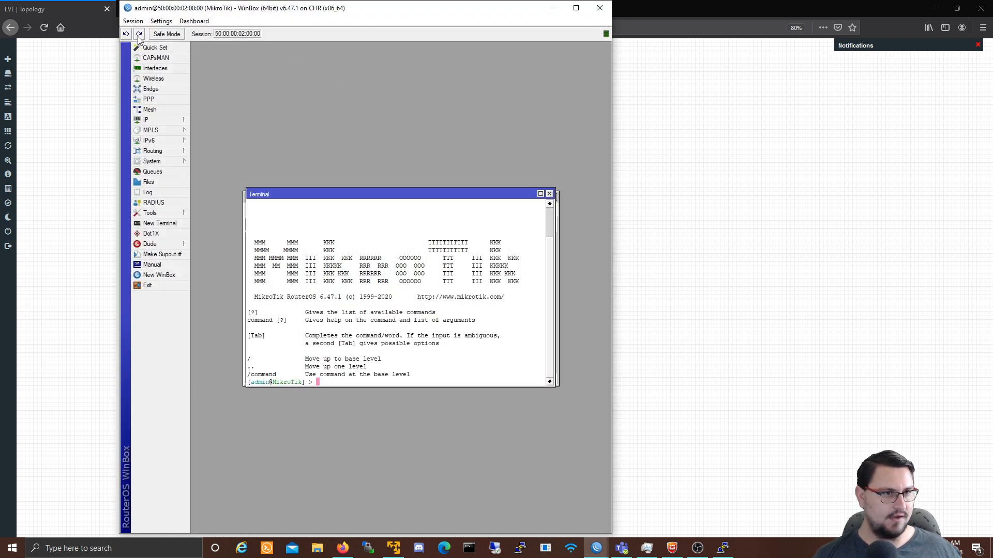
Step: Close all session windows and open the second router's IPv6 Address List, maximised
left_click(133, 20)
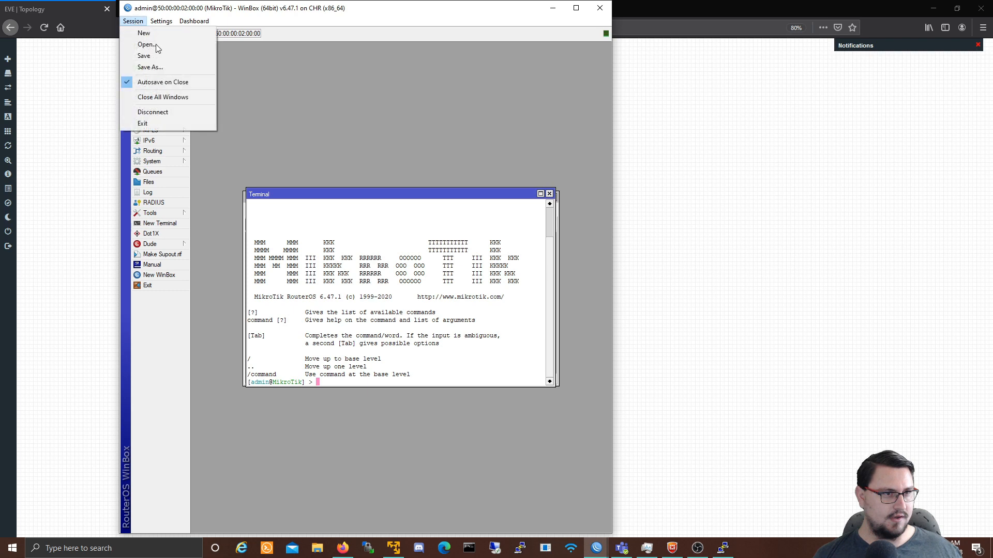
left_click(152, 98)
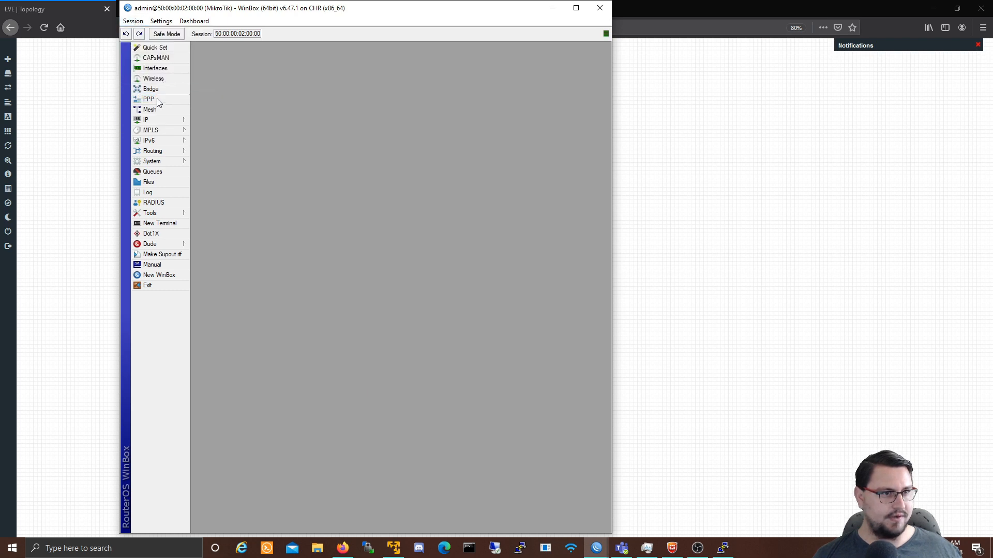
left_click(155, 140)
left_click(222, 140)
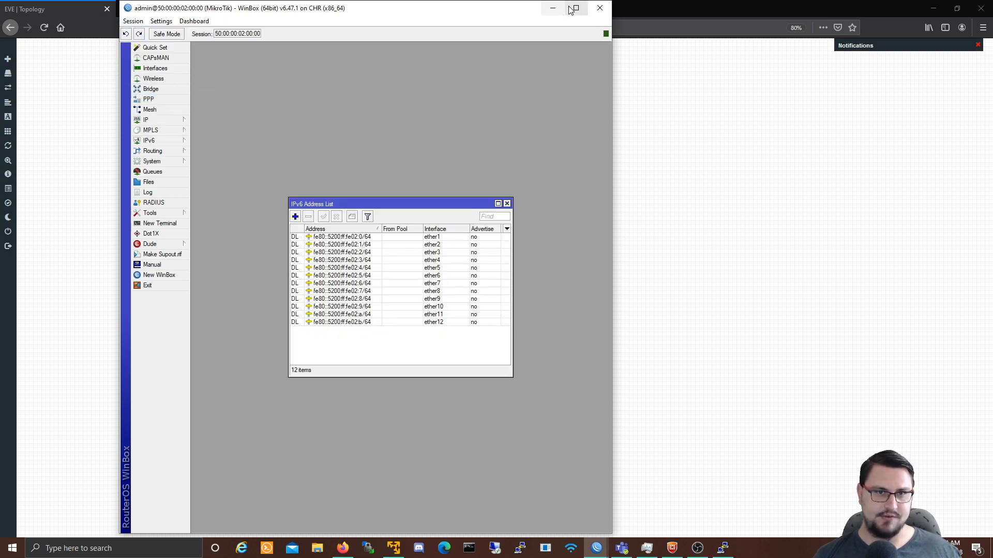
left_click_drag(500, 17, 602, 18)
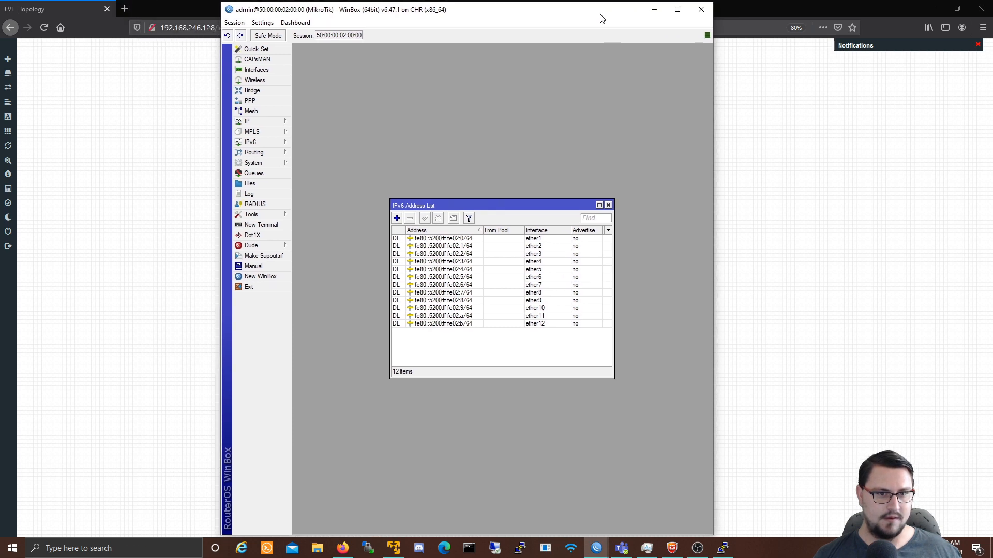
double_click(602, 19)
Step: Start a new IPv6 address entry and draft the 2001:20:3000:1000::/64 address
left_click(175, 213)
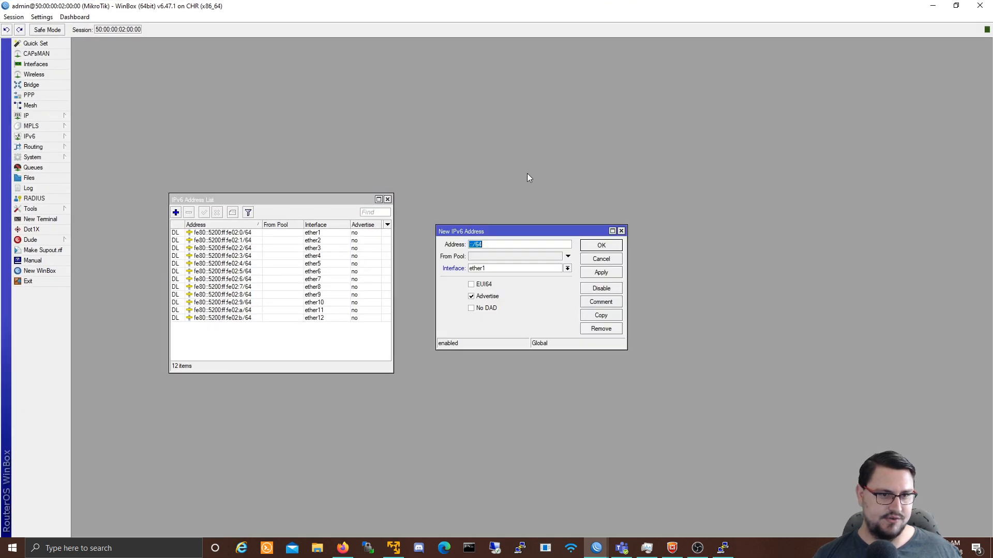
type("2000")
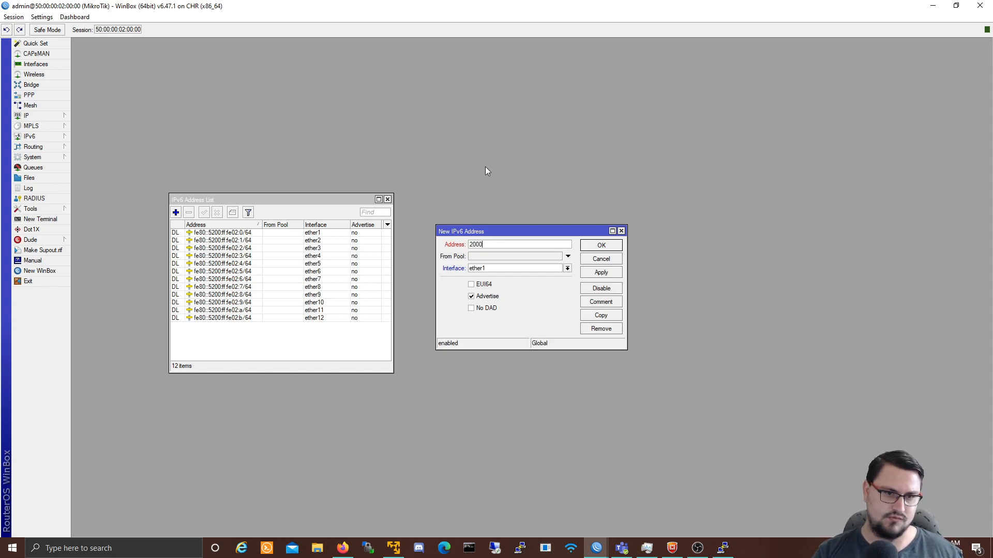
key("BackSpace")
type("1:0")
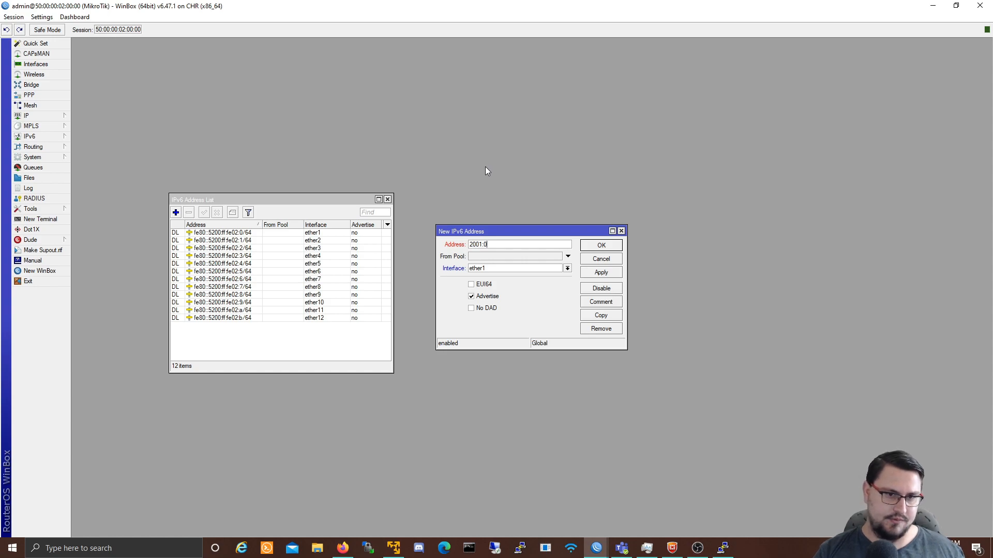
key("BackSpace")
type("20")
type(":3000:")
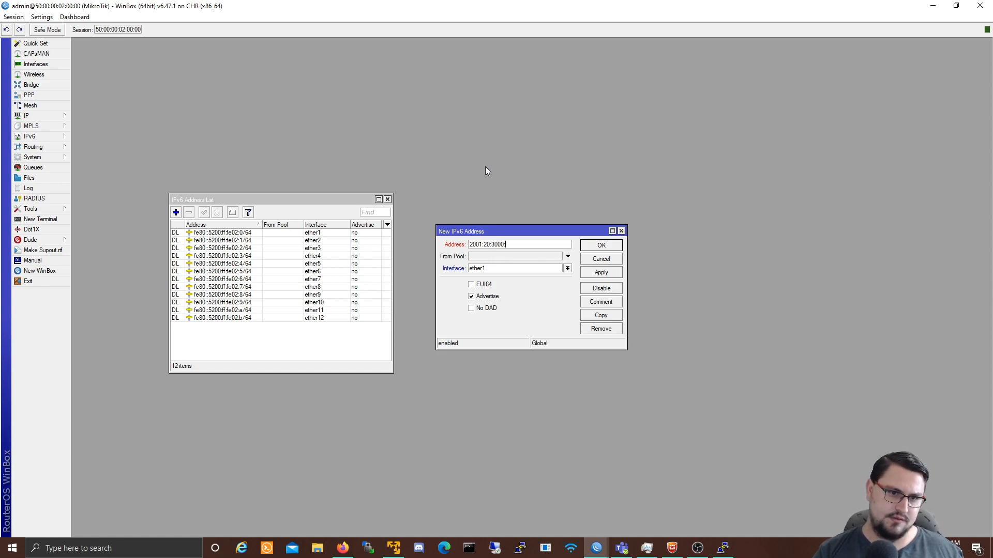
type("1000")
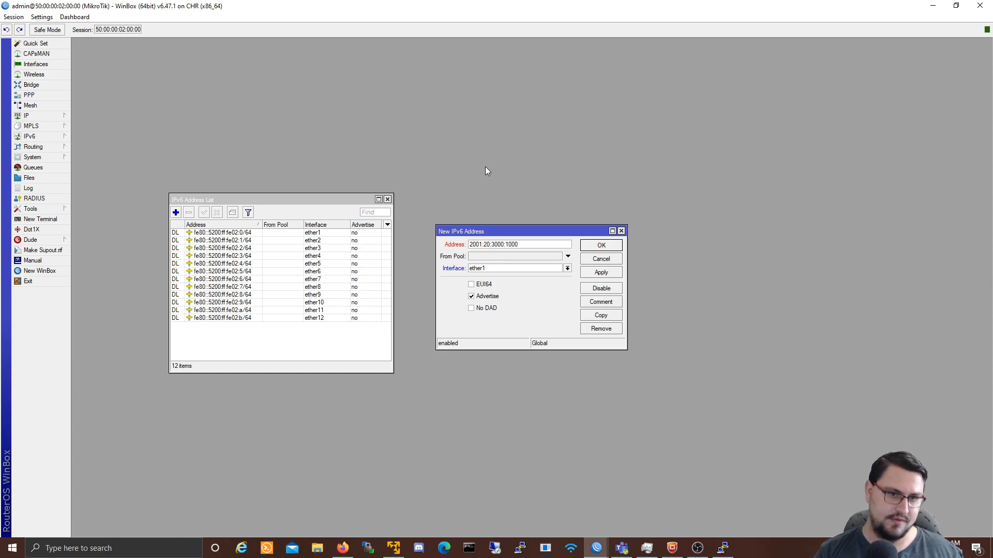
type("::/64")
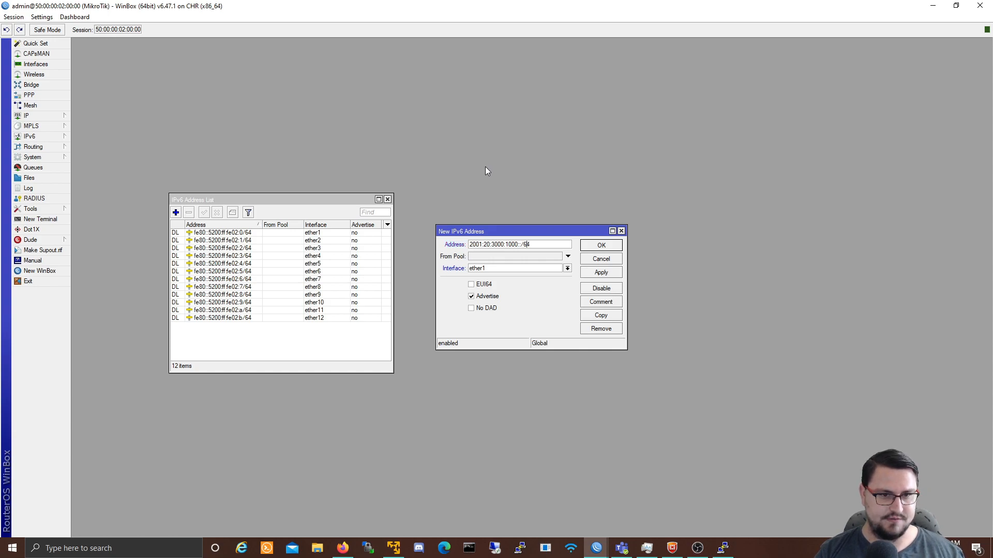
type("2")
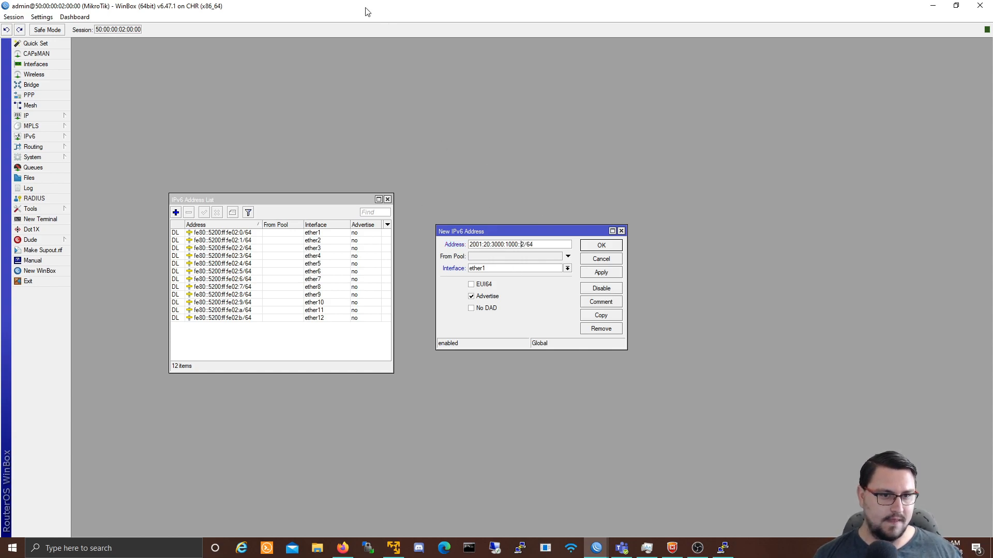
Step: Check the first router's ::1 address, then paste 2001:20:3000:1000::2/64 and apply it
left_click(597, 547)
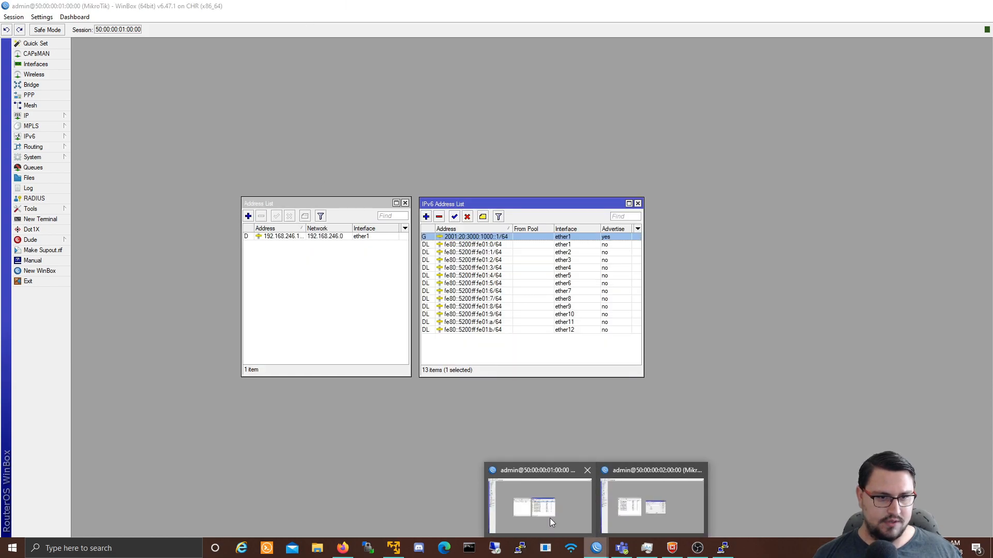
left_click(550, 518)
double_click(489, 238)
key("ctrl+c")
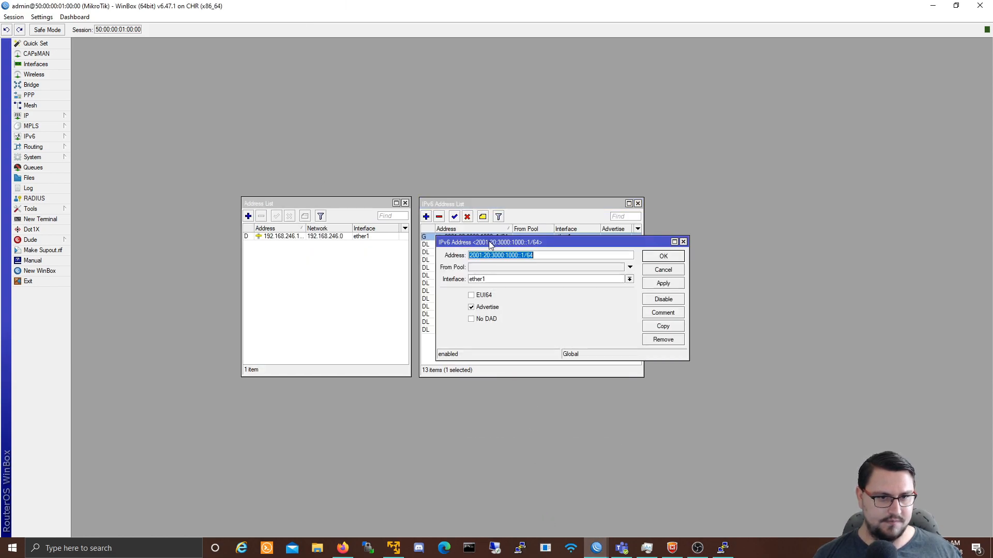
left_click(673, 271)
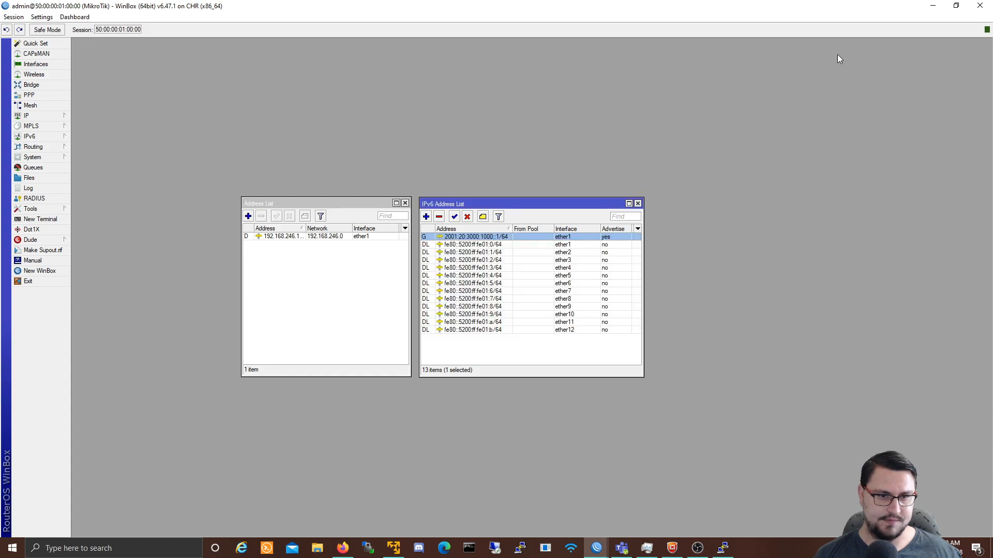
left_click(933, 5)
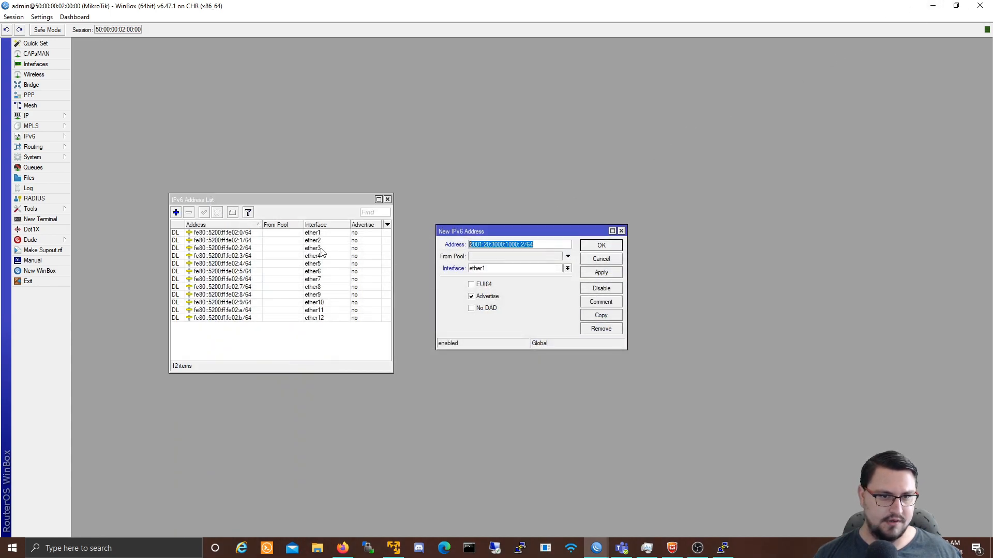
key("ctrl+v")
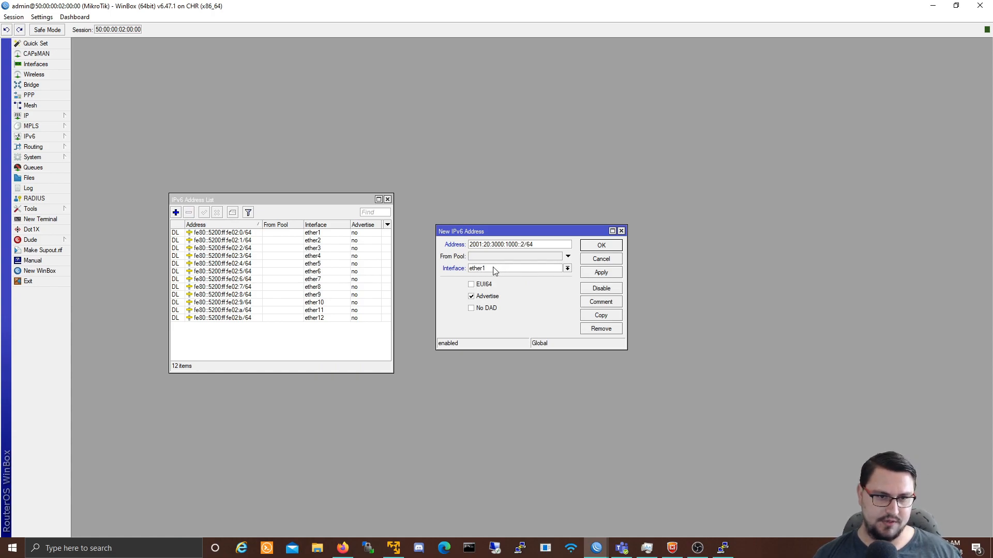
left_click(594, 274)
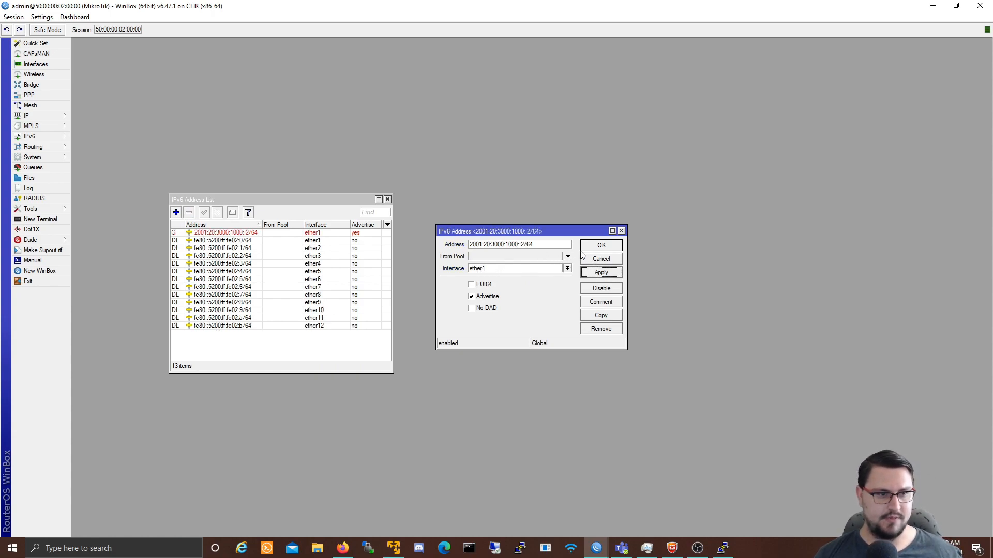
left_click(594, 246)
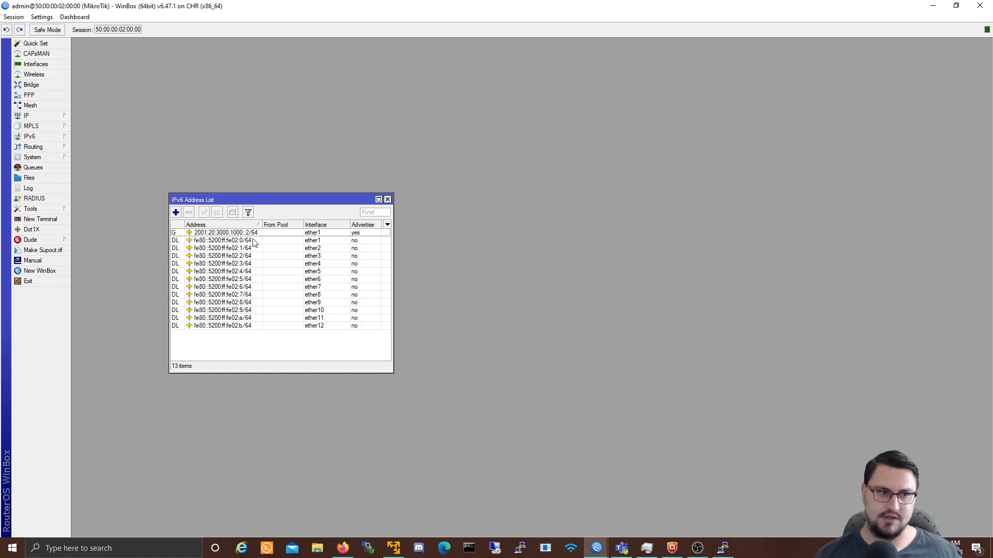
Step: Open the still-empty IPv6 Neighbor List, widen it, and start a New Terminal on the second router
left_click(248, 235)
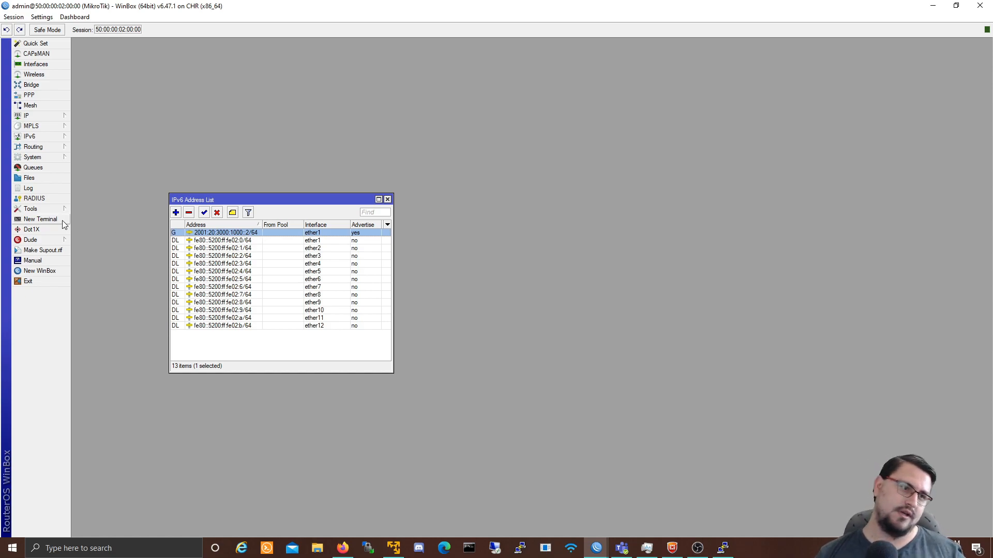
left_click(49, 135)
left_click(91, 197)
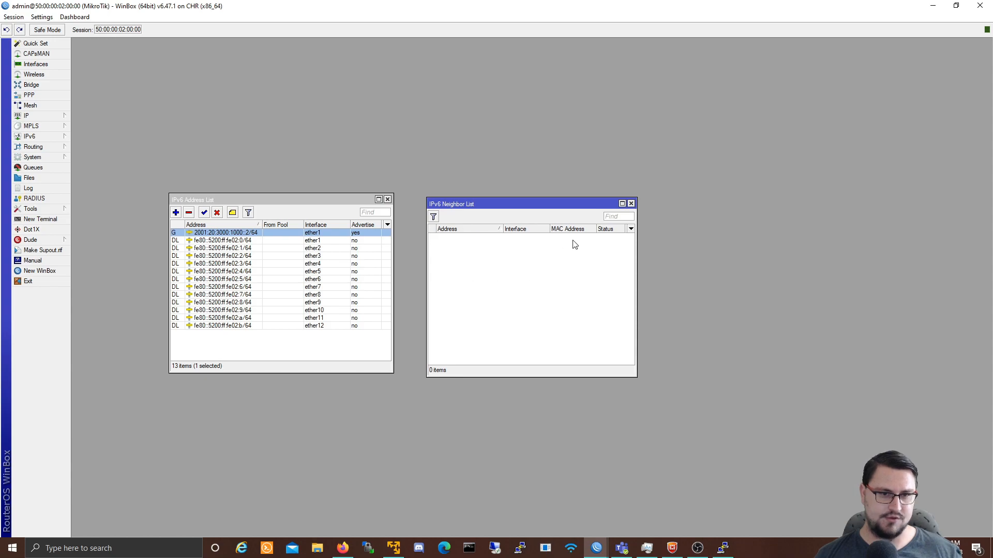
left_click_drag(637, 252, 793, 254)
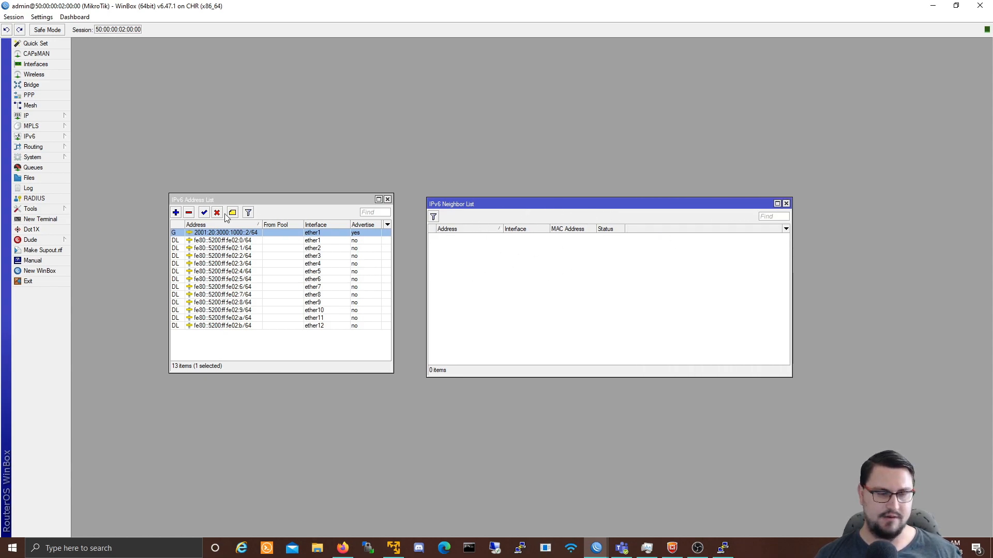
left_click(43, 221)
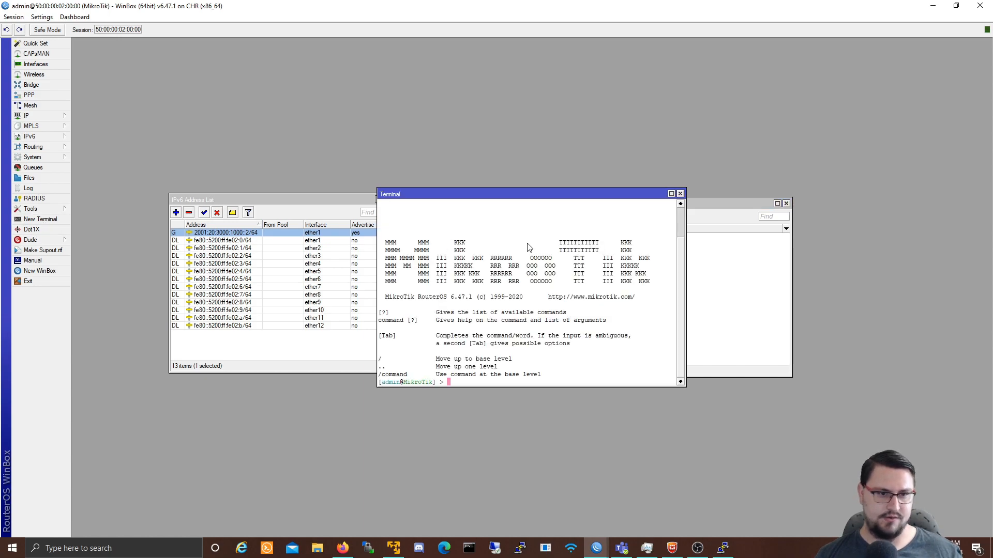
Step: Ping 2001:20:3000:1000::1 from the terminal and stop it to see the summary
key("Return")
key("Return")
type("pin")
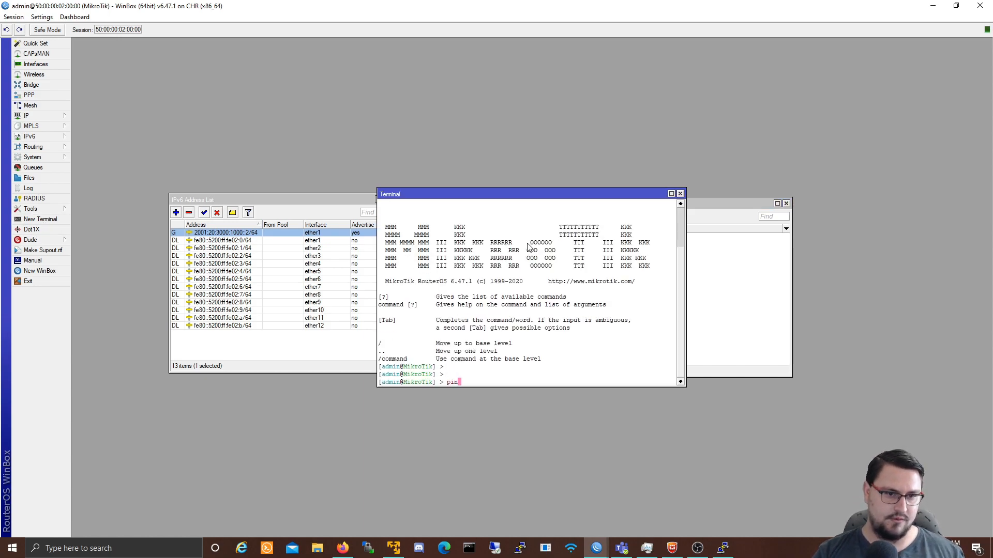
type("g 2001")
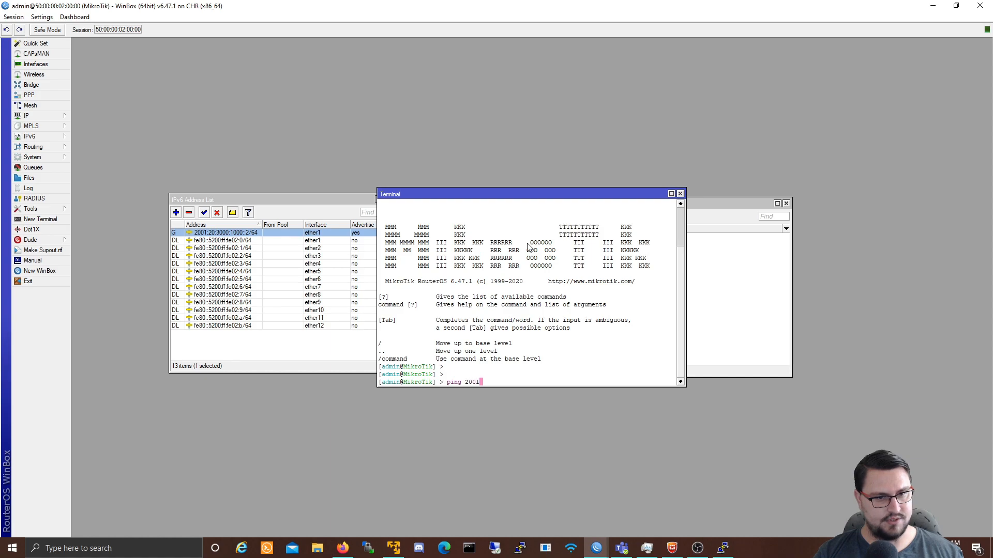
type(":20:3000:1000::1")
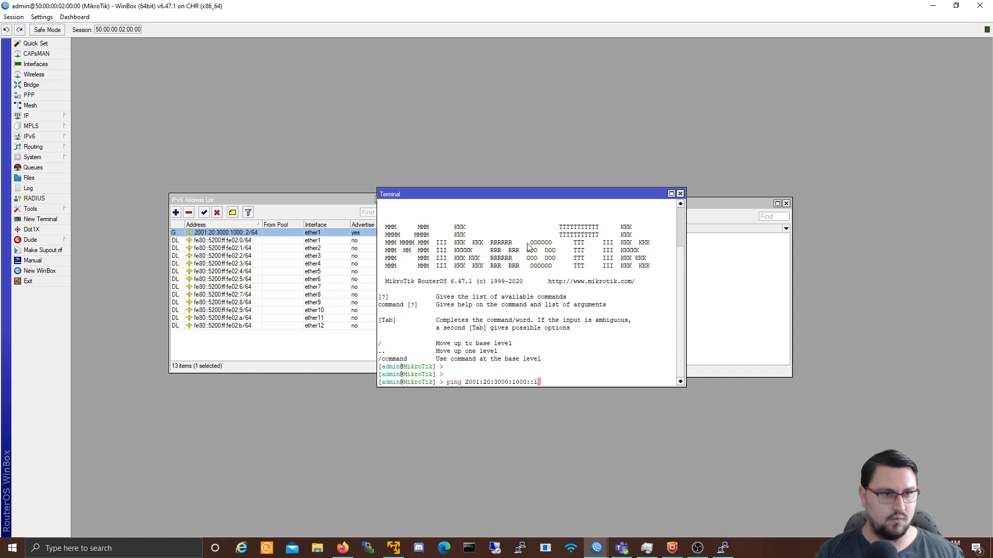
key("Return")
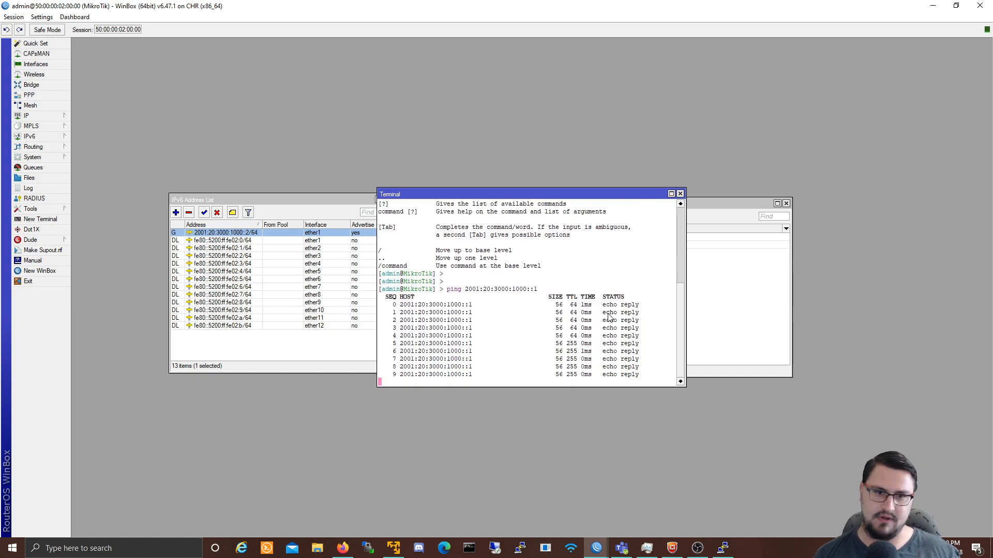
key("ctrl+c")
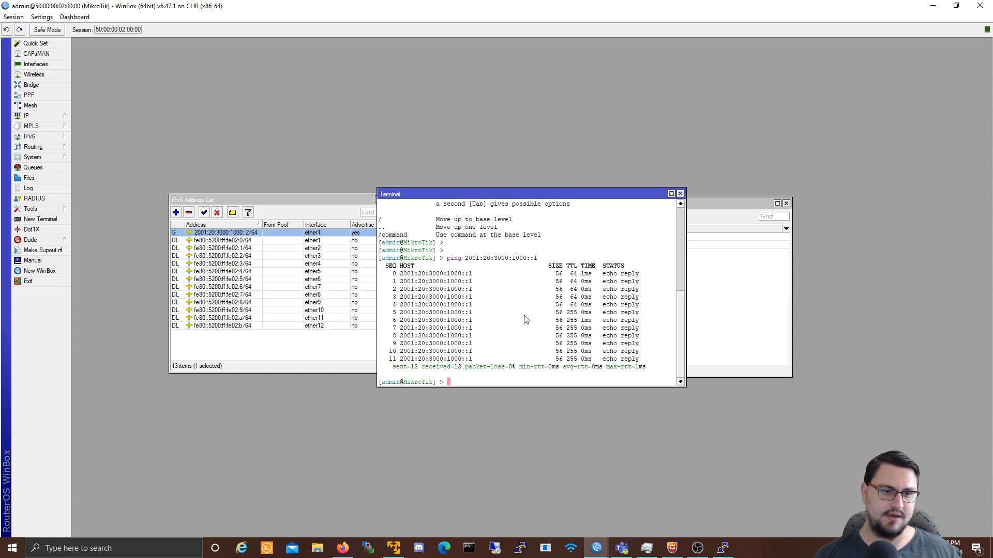
Step: Ping 8.8.8.8 and review the reply lines of both pings
type("ik] > p")
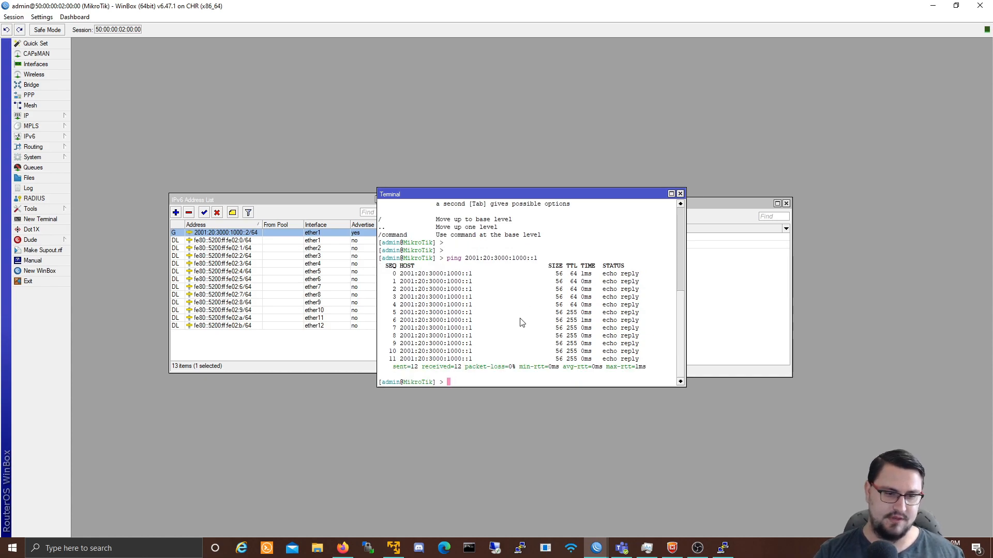
type("ing 8.8.8.8")
key("Return")
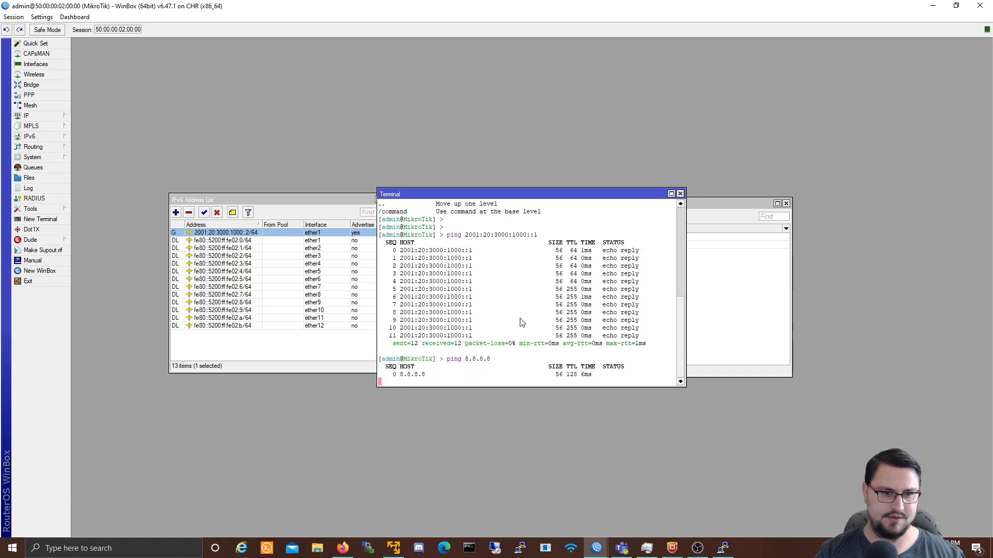
left_click_drag(562, 360, 608, 386)
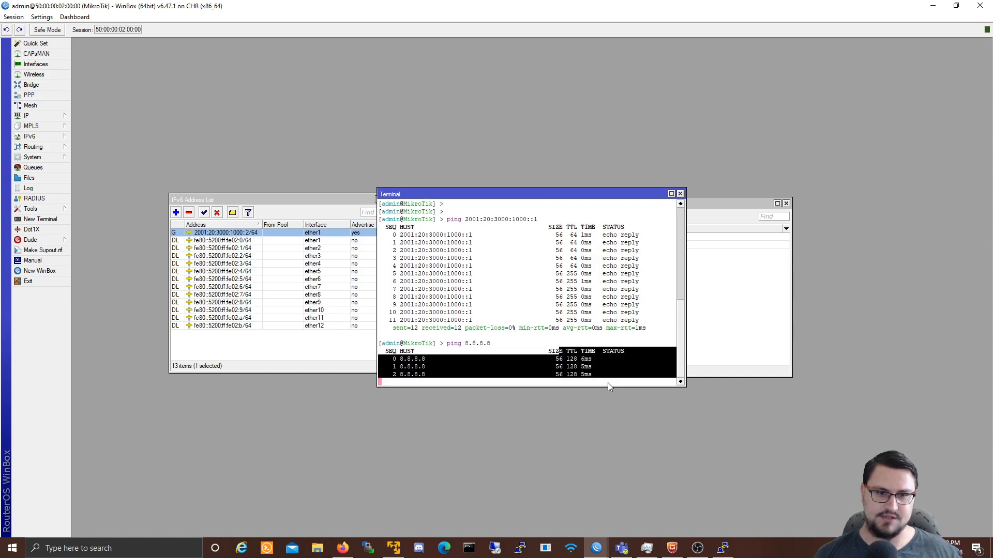
key("ctrl+c")
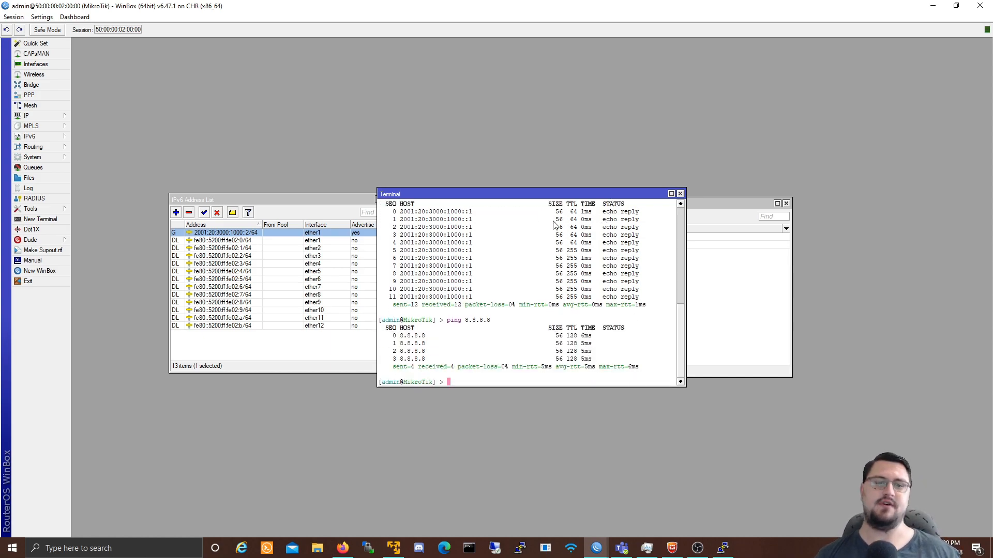
scroll(615, 238, "up", 1)
scroll(615, 237, "down", 1)
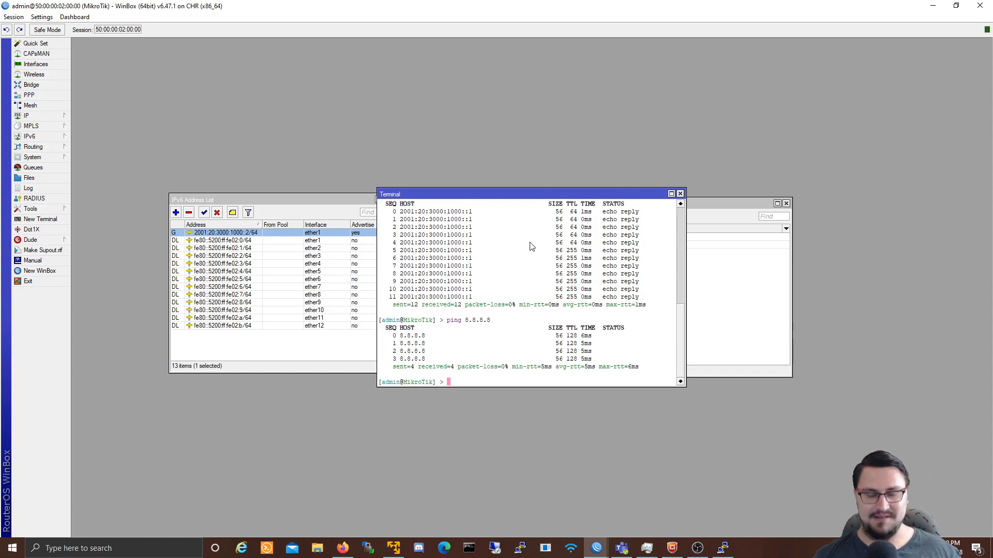
left_click_drag(637, 283, 447, 250)
left_click_drag(516, 236, 512, 243)
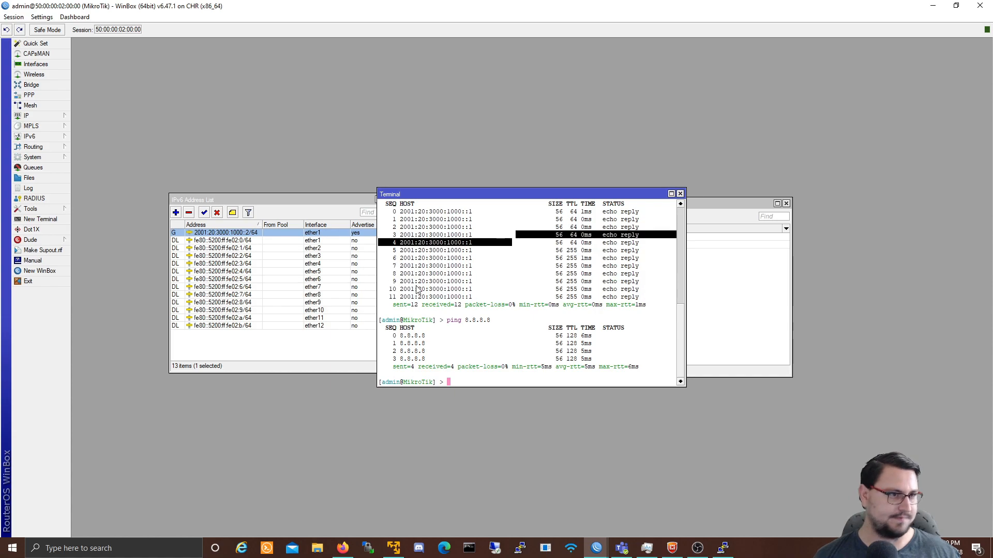
Step: Close the terminal, inspect the ::1 neighbour and ::2/64 address entries, then minimise WinBox
left_click(679, 195)
left_click(487, 244)
left_click(501, 237)
left_click(497, 244)
left_click(493, 237)
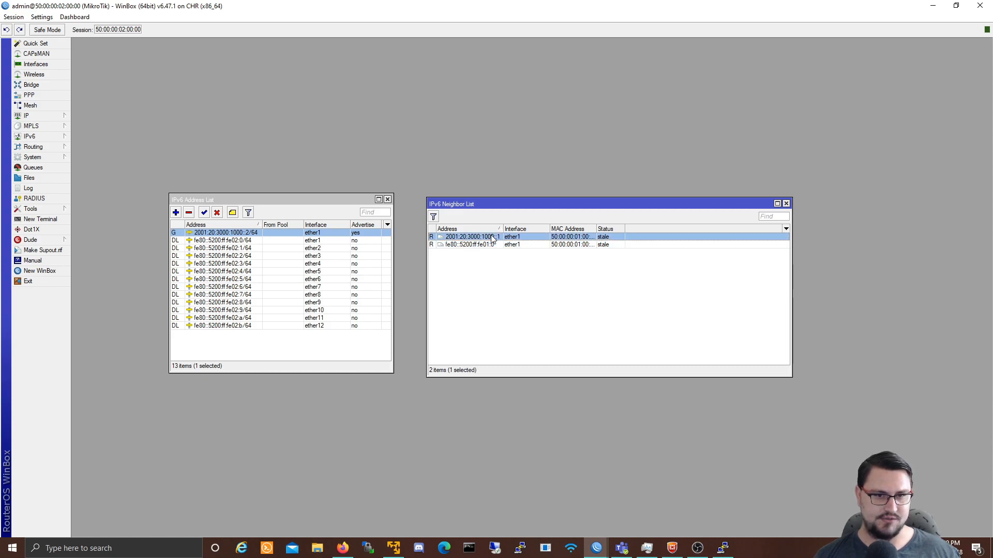
double_click(606, 239)
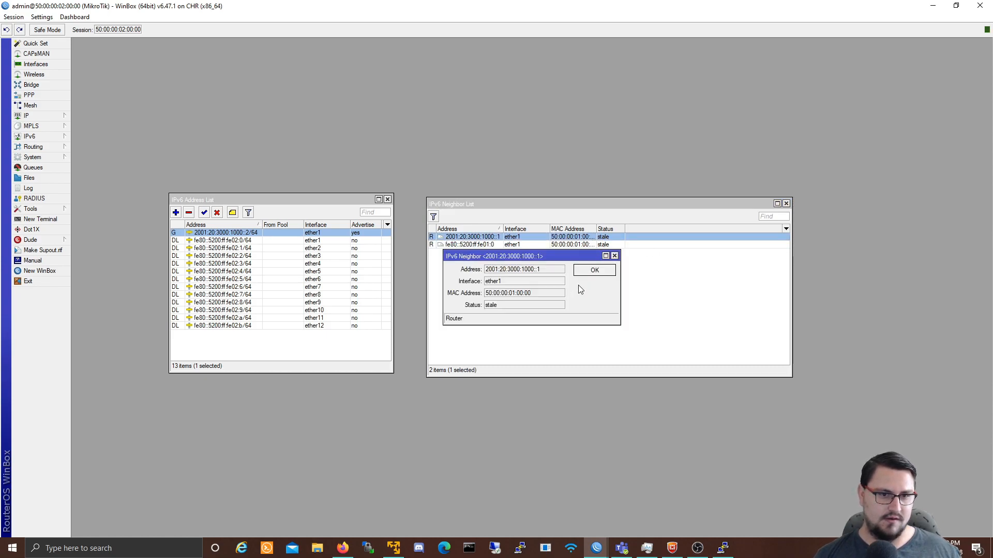
left_click(603, 267)
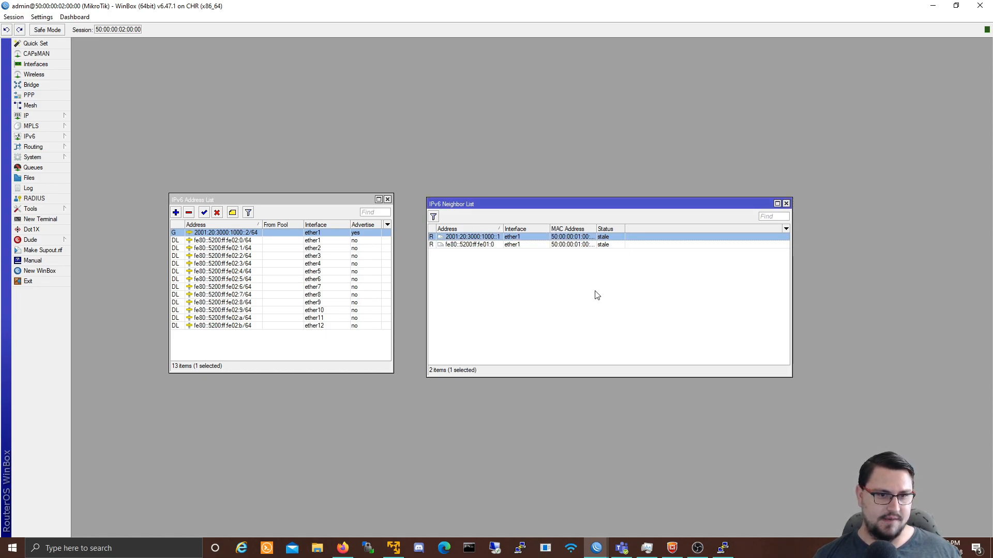
double_click(264, 235)
key("ctrl+c")
left_click(611, 259)
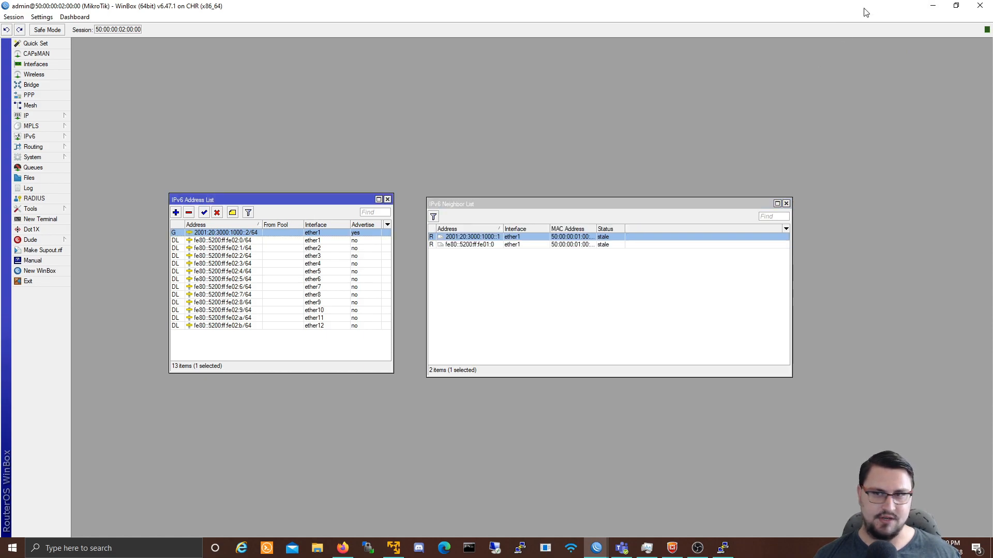
left_click(933, 6)
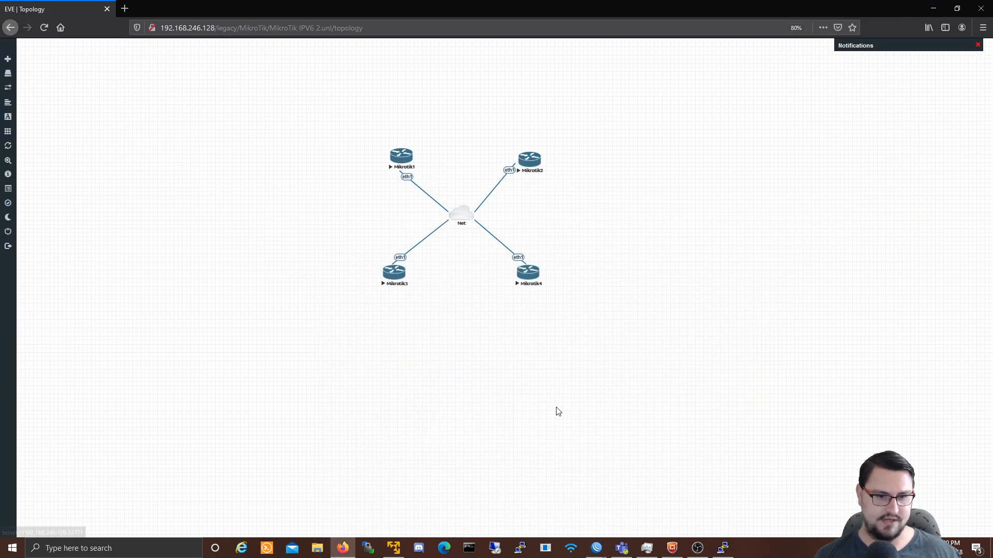
left_click(387, 279)
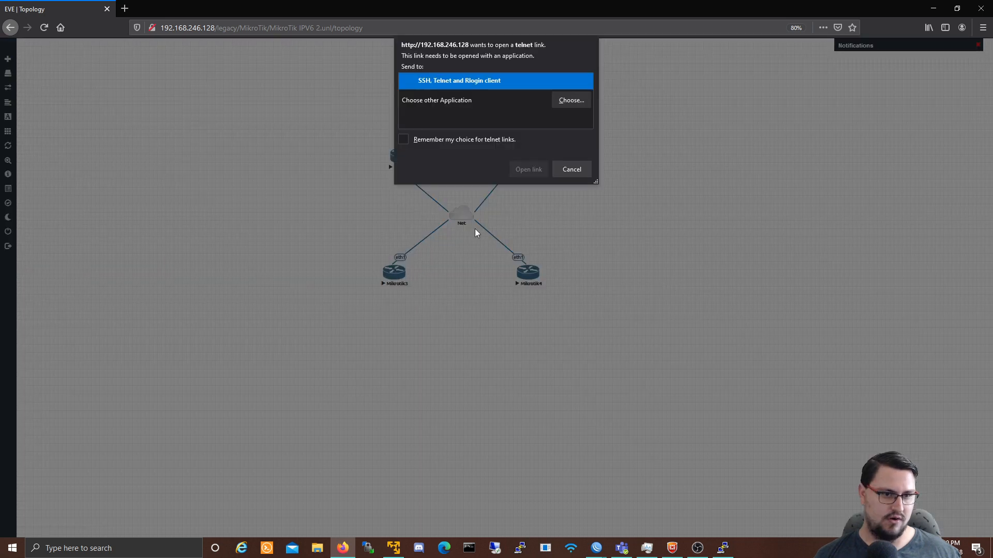
left_click(519, 169)
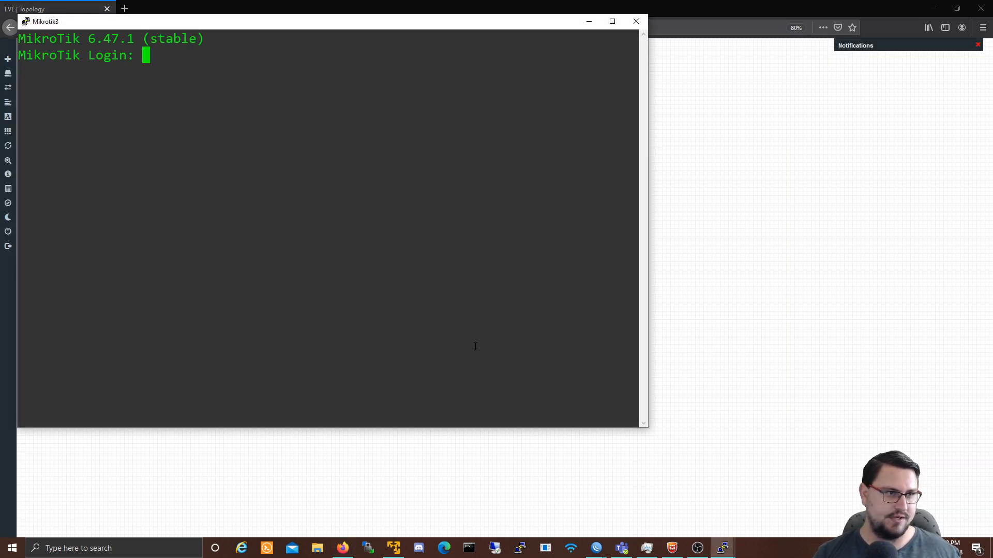
type("admin")
key("Return")
key("Return")
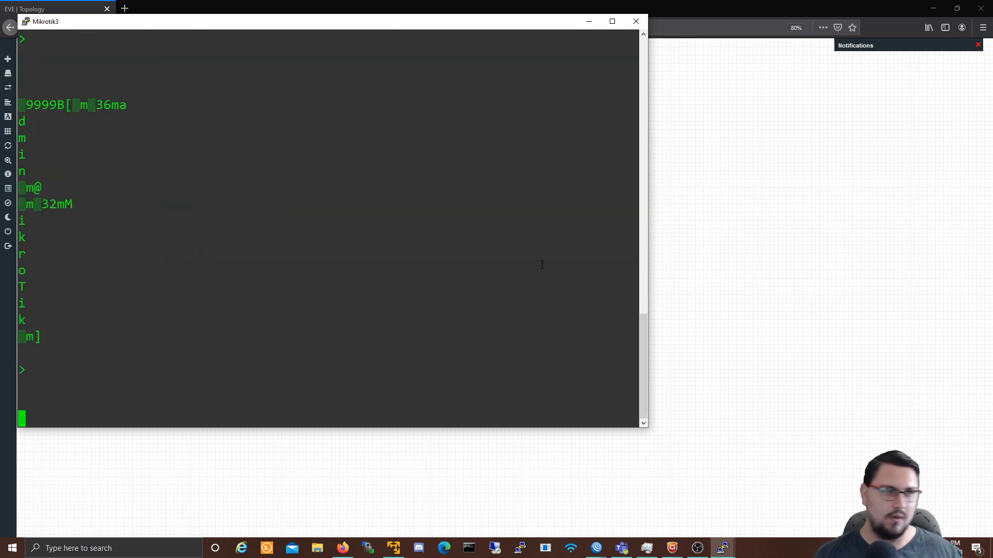
left_click(635, 21)
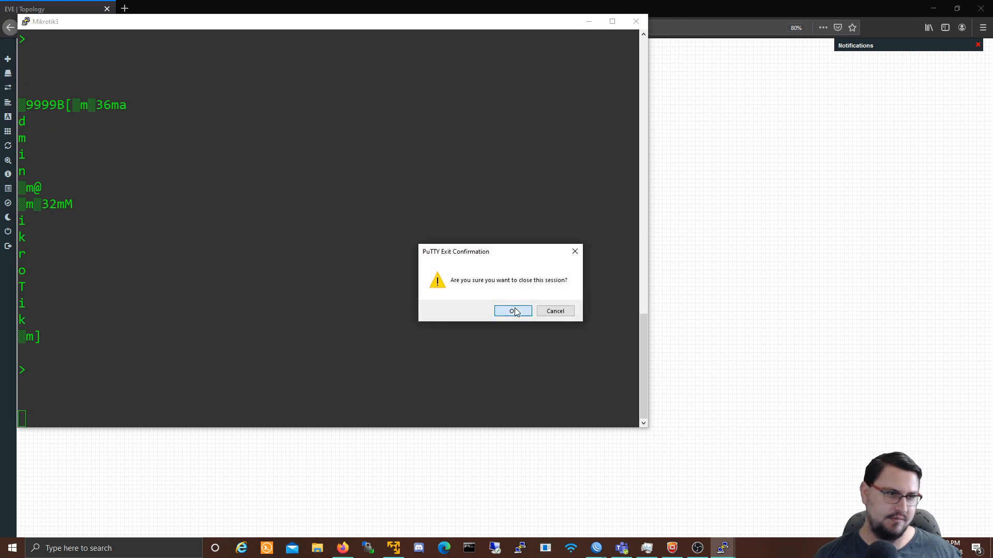
left_click(513, 311)
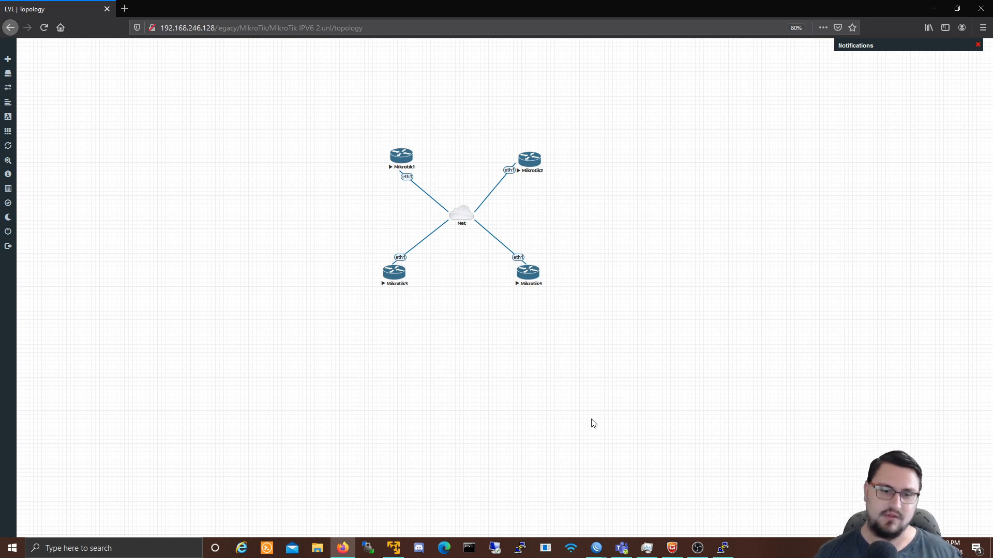
Step: Launch another WinBox and connect to router 50:00:00:03:00:00
right_click(598, 540)
left_click(579, 490)
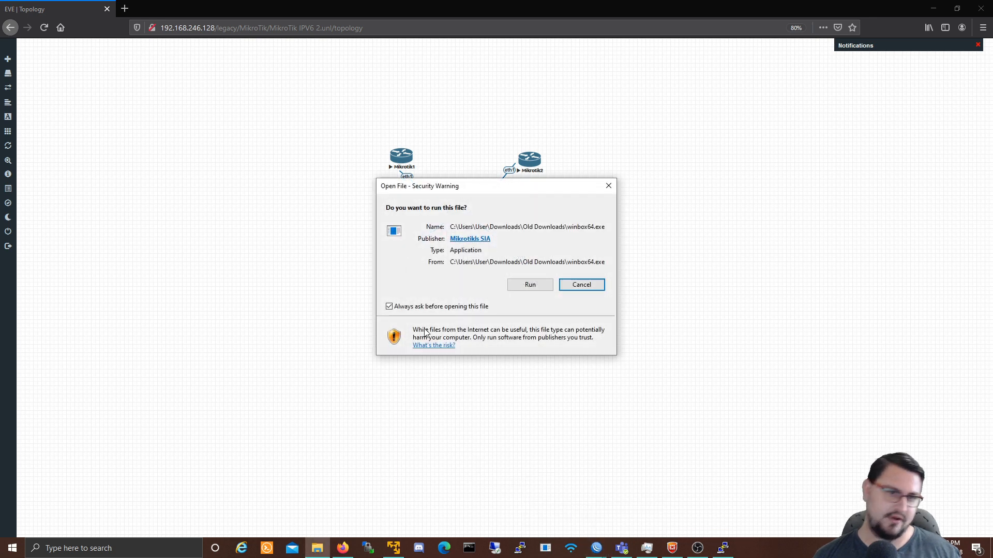
left_click(548, 284)
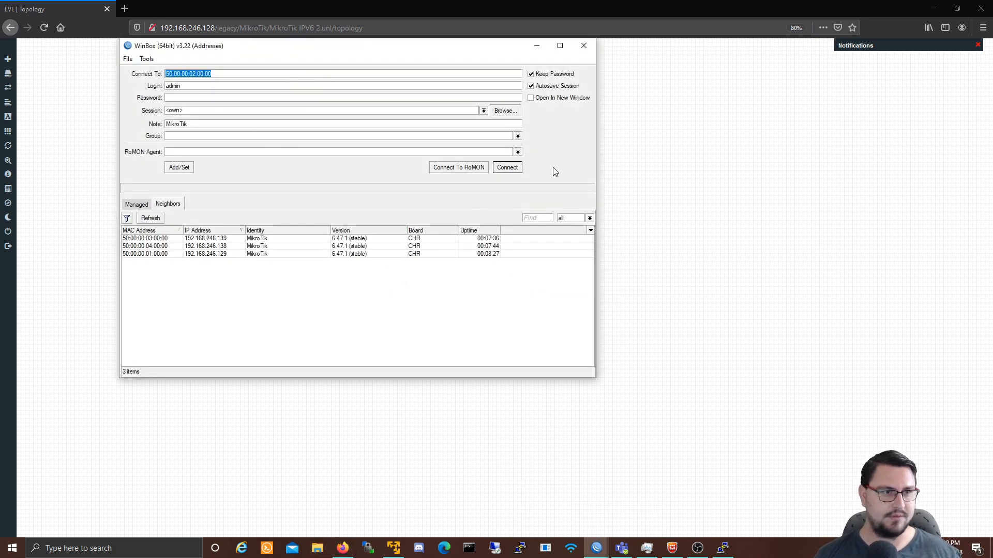
left_click(160, 239)
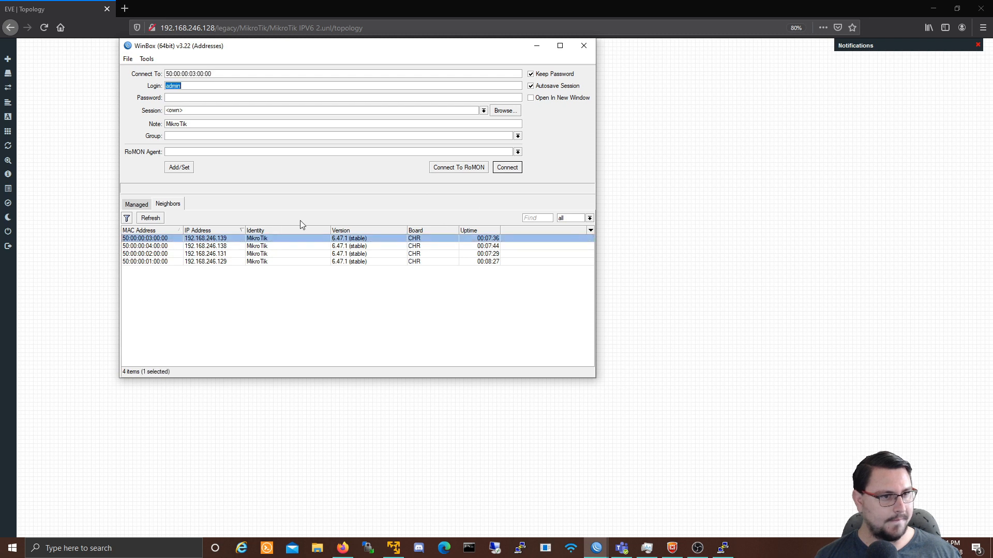
left_click(505, 169)
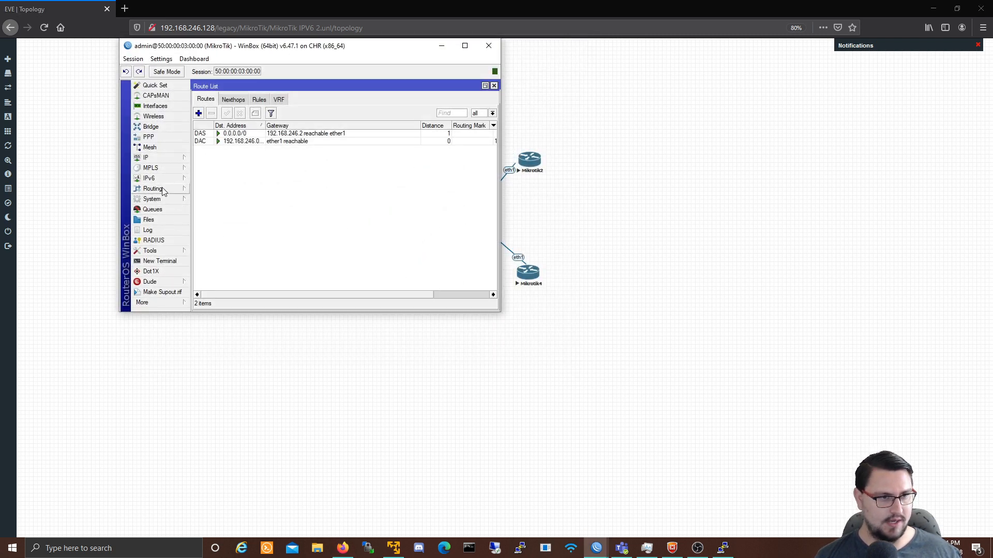
Step: Open a New Terminal on the third router and maximise the WinBox window
left_click(158, 181)
left_click(159, 261)
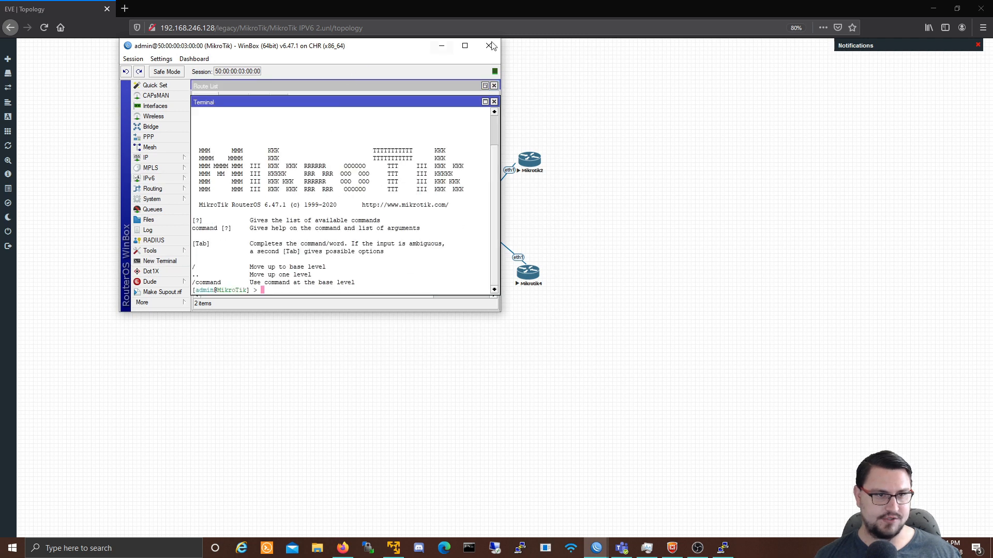
left_click(464, 45)
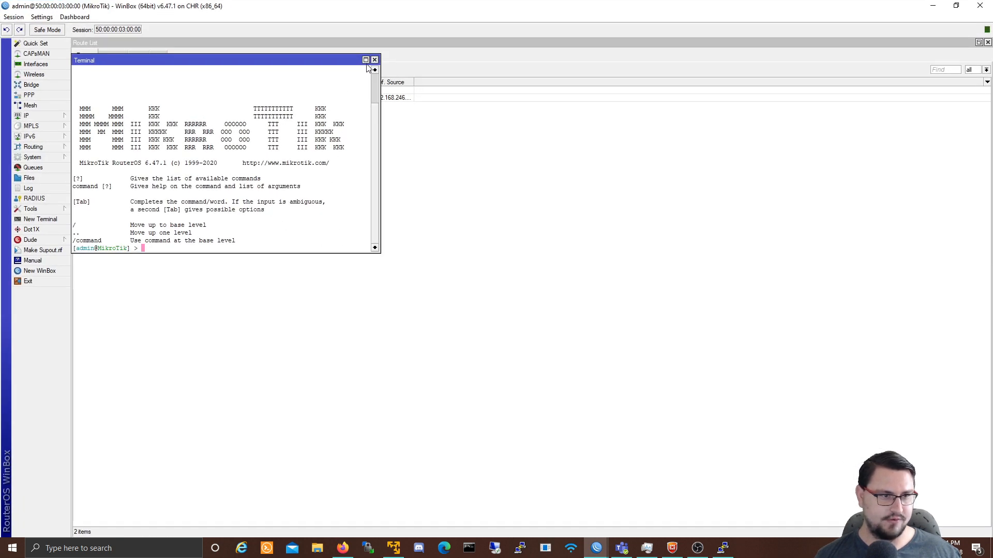
Step: Run 'ipv6 address add address=2001:20:3000:1000::3/64 interface=ether1' in the terminal
left_click(365, 60)
key("Return")
key("Return")
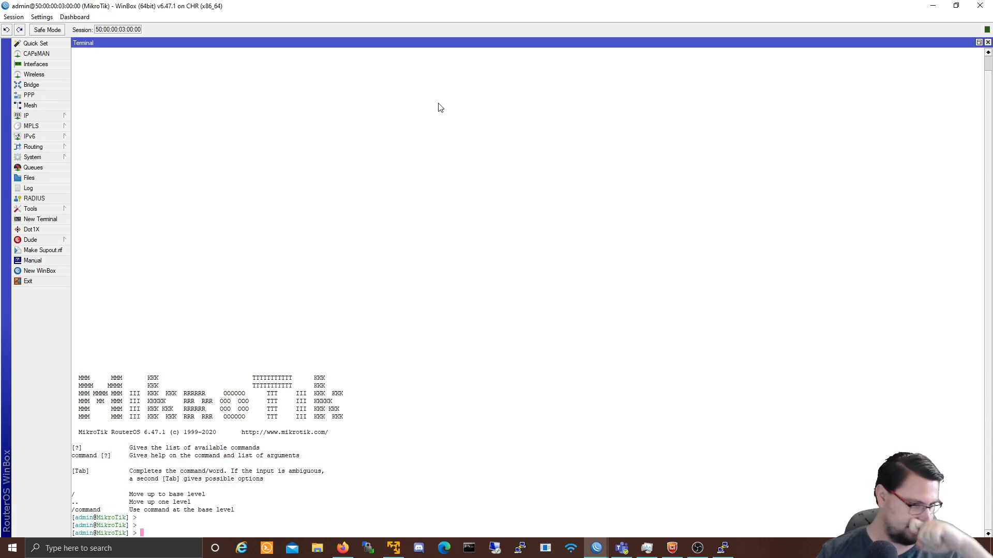
key("Return")
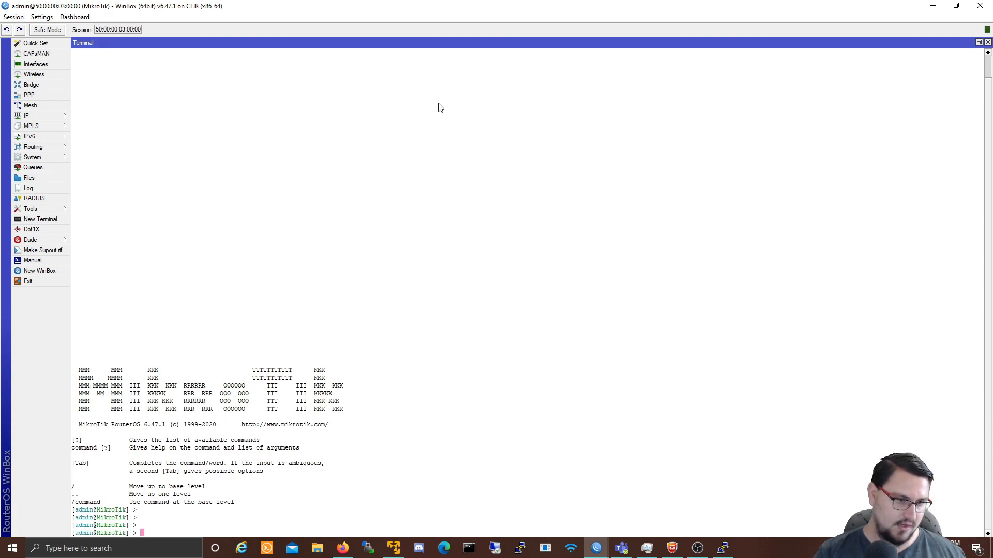
type("ipv6 ad")
key("Tab")
type("add a")
key("Tab")
right_click(441, 162)
left_click(481, 203)
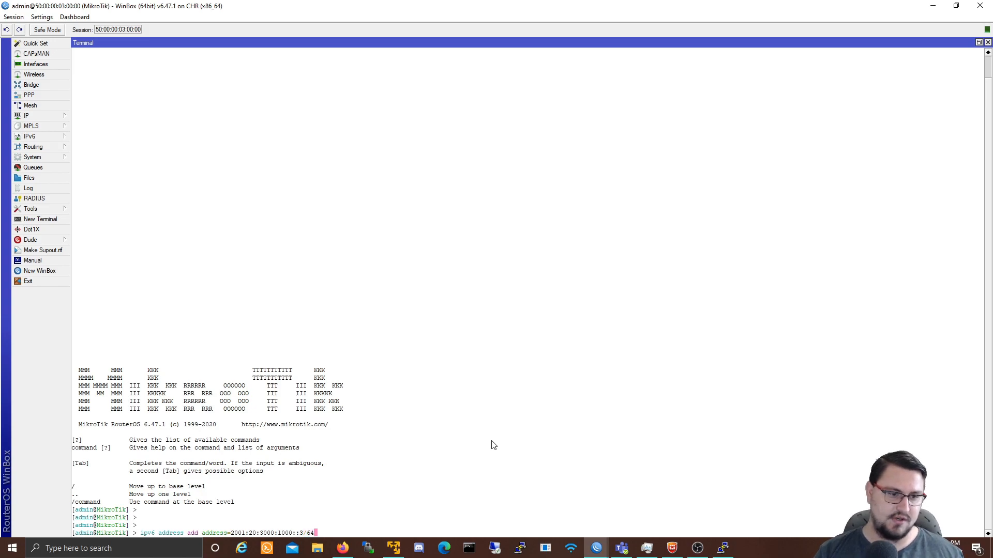
type("interface=")
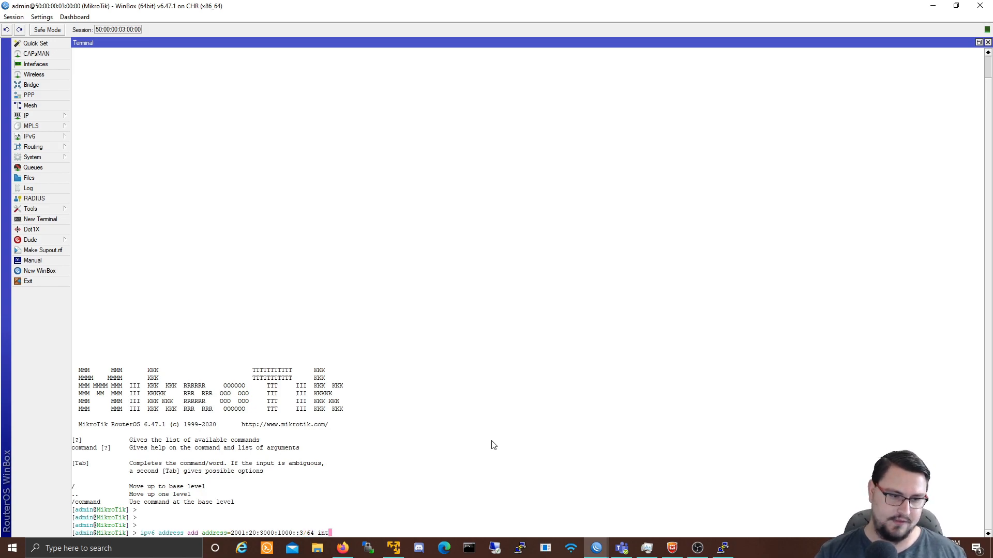
type("her1")
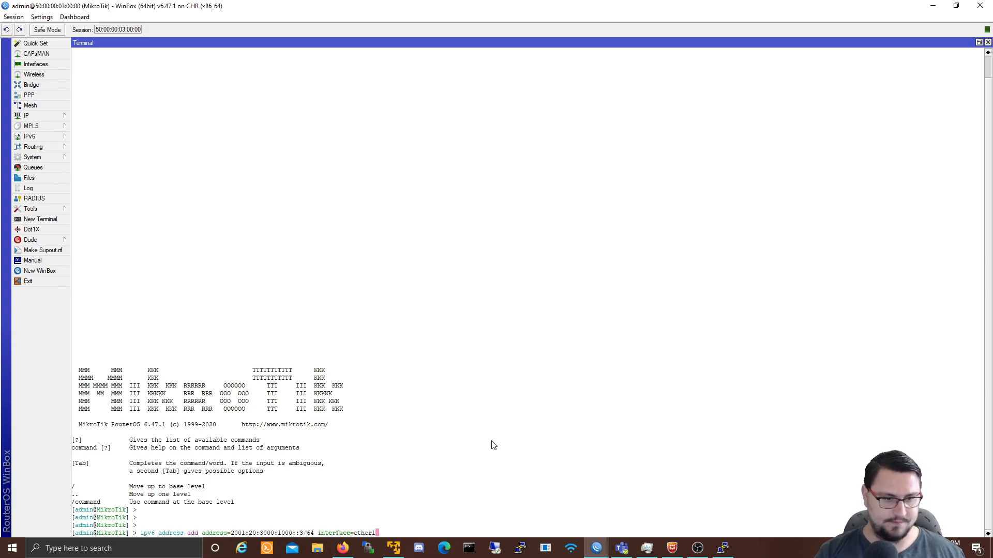
key("Return")
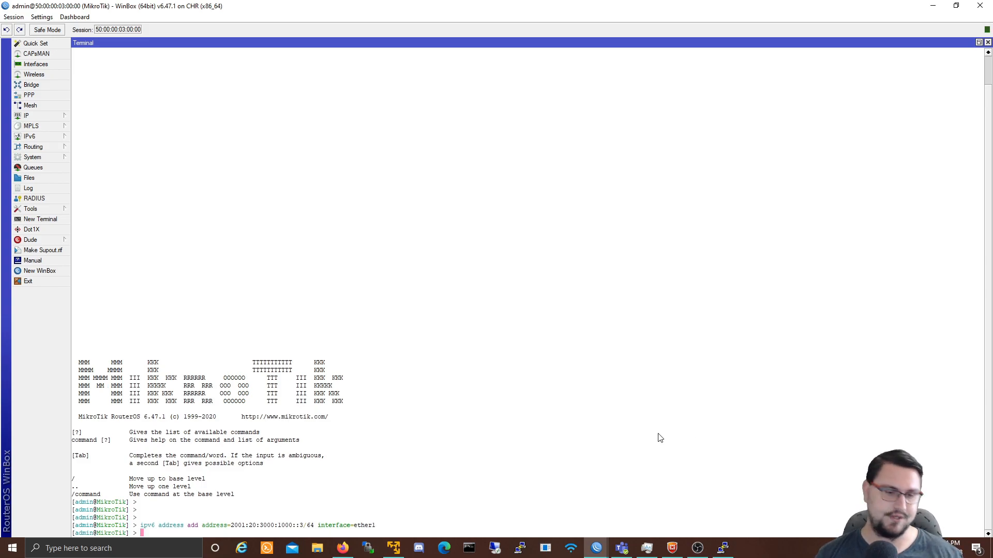
Step: Launch another WinBox and connect to the fourth router, neighbor 50:00:00:04:00:00
left_click(604, 553)
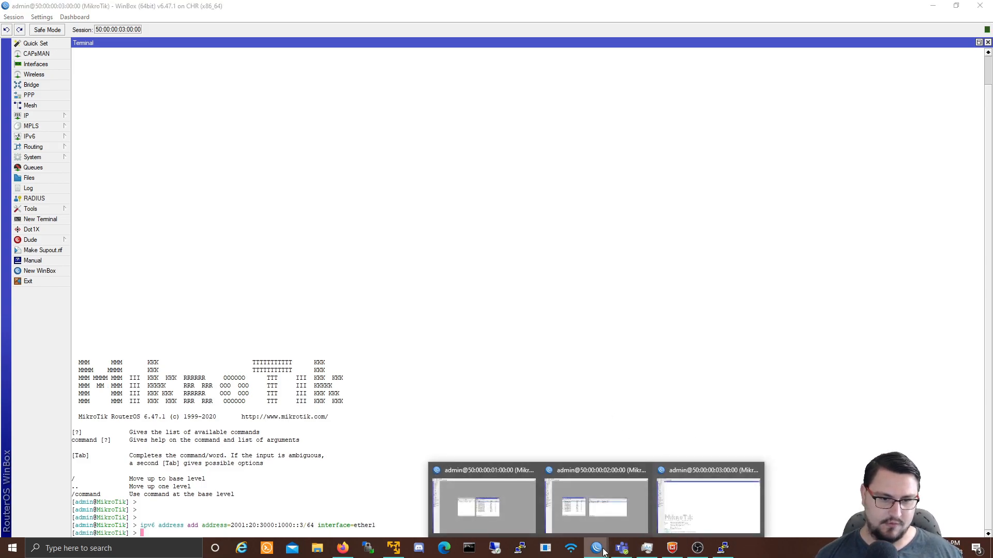
right_click(604, 553)
left_click(574, 497)
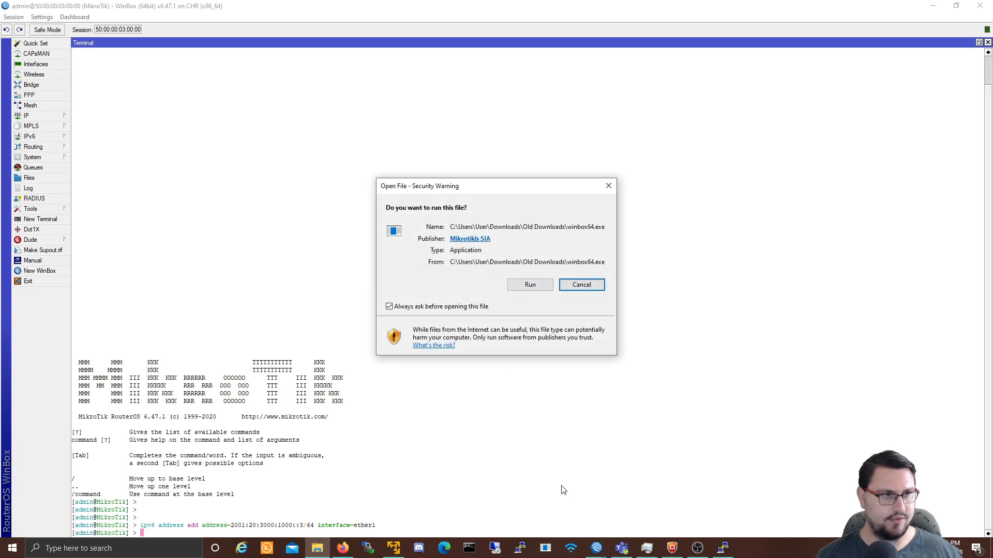
left_click(528, 285)
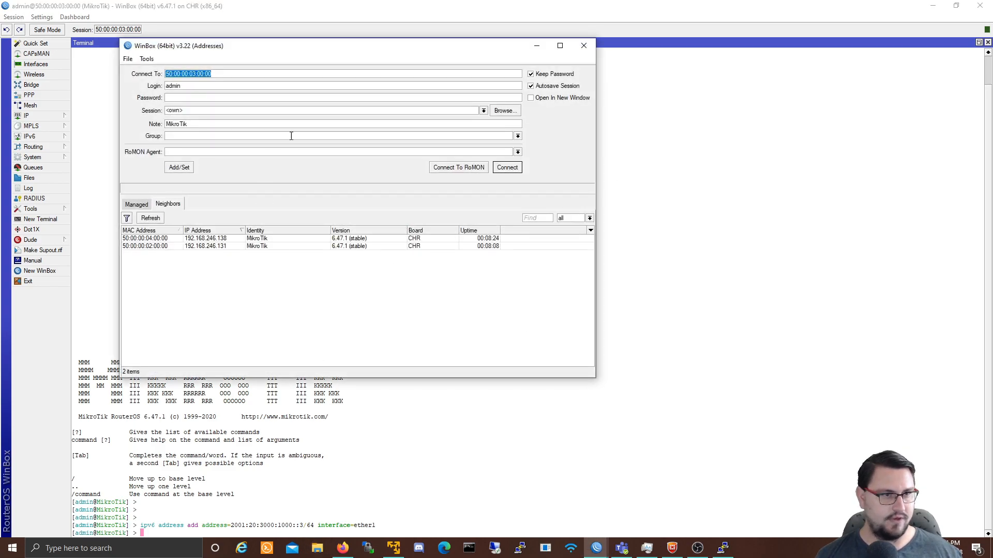
left_click(160, 246)
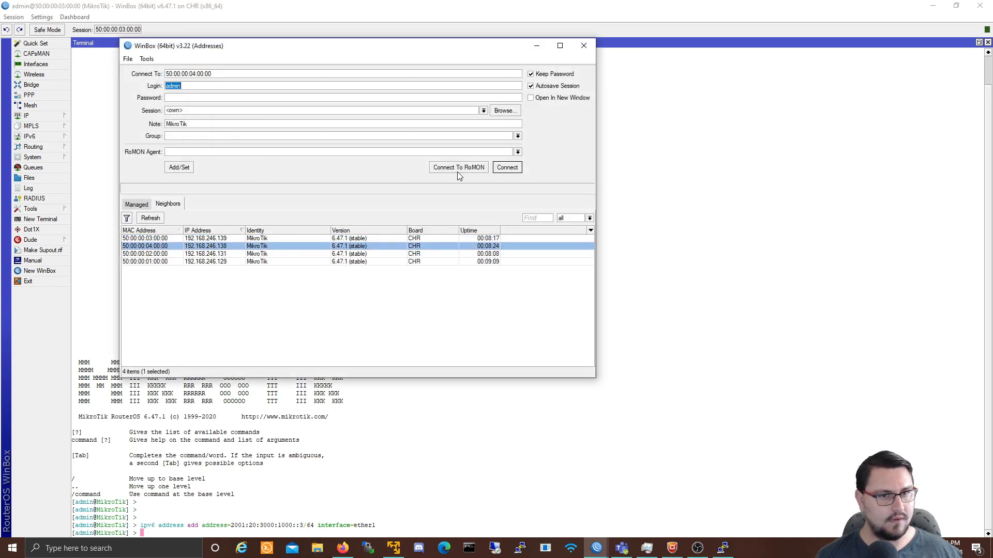
left_click(507, 167)
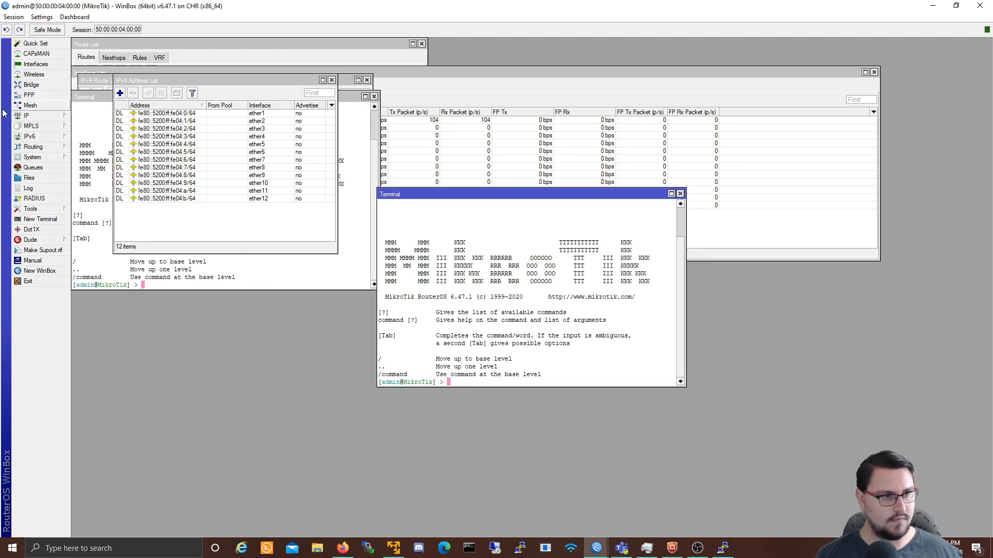
Step: In Terminal, run ipv6 address add address=2001:20:3000:1000::4/64 interface=ether1
type("ipv6 address add ")
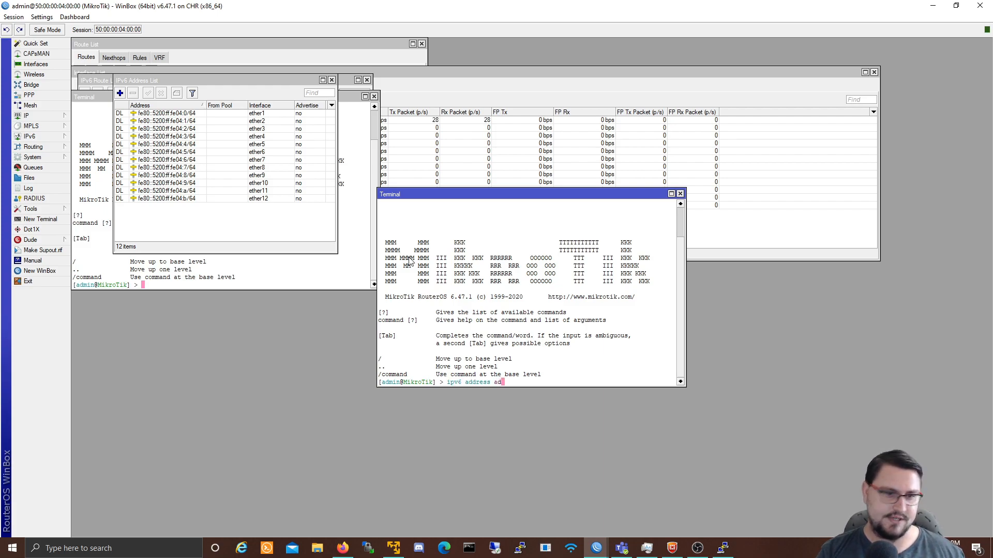
type("address=")
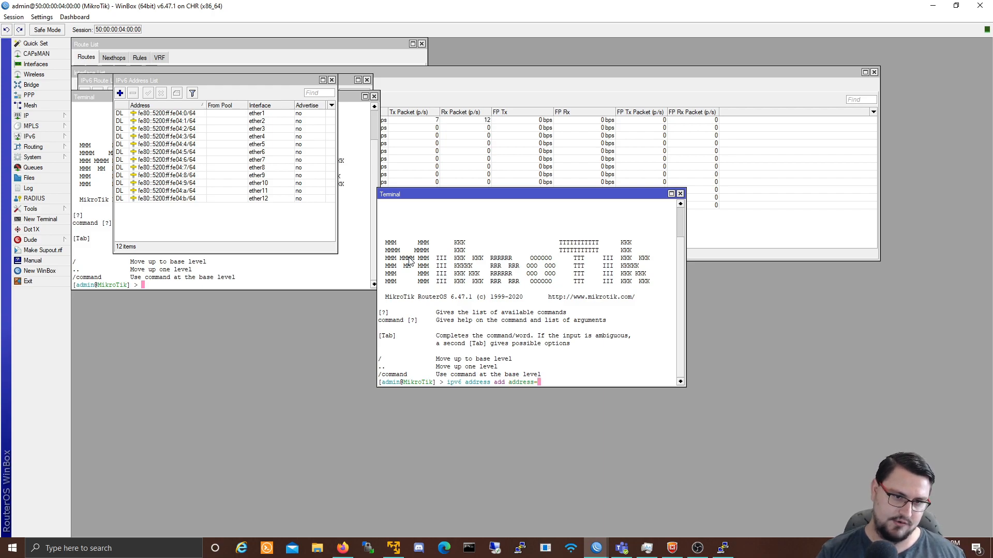
right_click(494, 324)
left_click(506, 368)
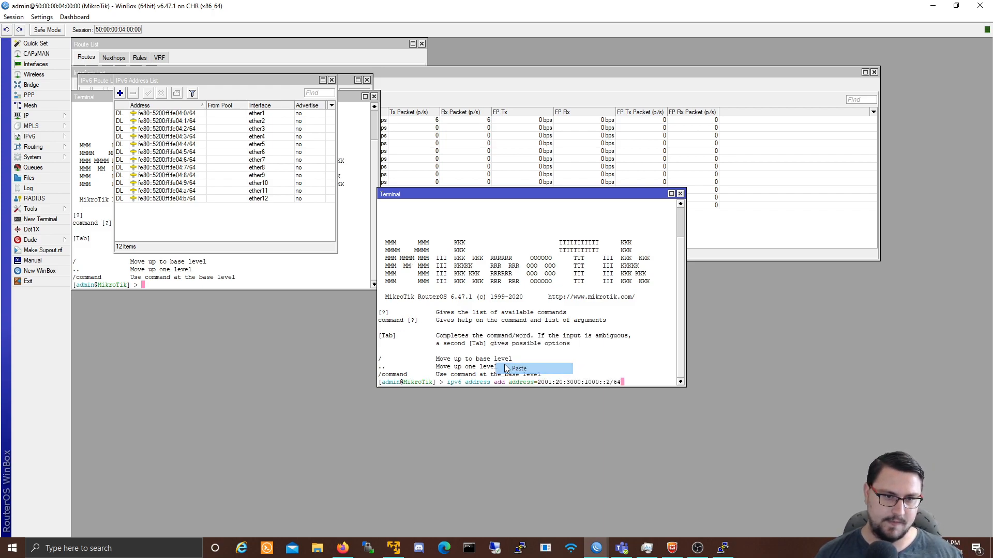
key("Left")
key("Left")
key("Left")
key("BackSpace")
type("4")
key("Right")
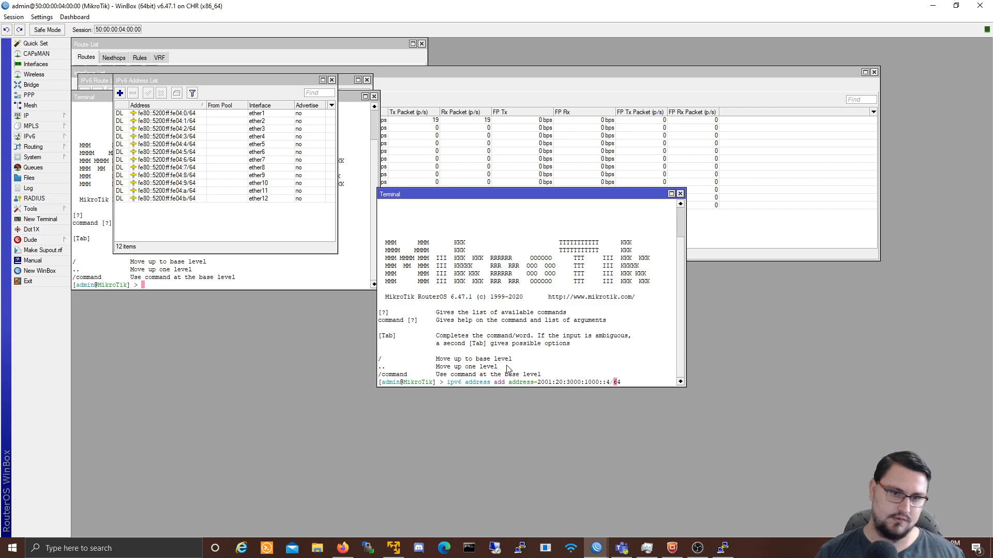
key("Right")
key("Right")
key("Right")
type("interface=")
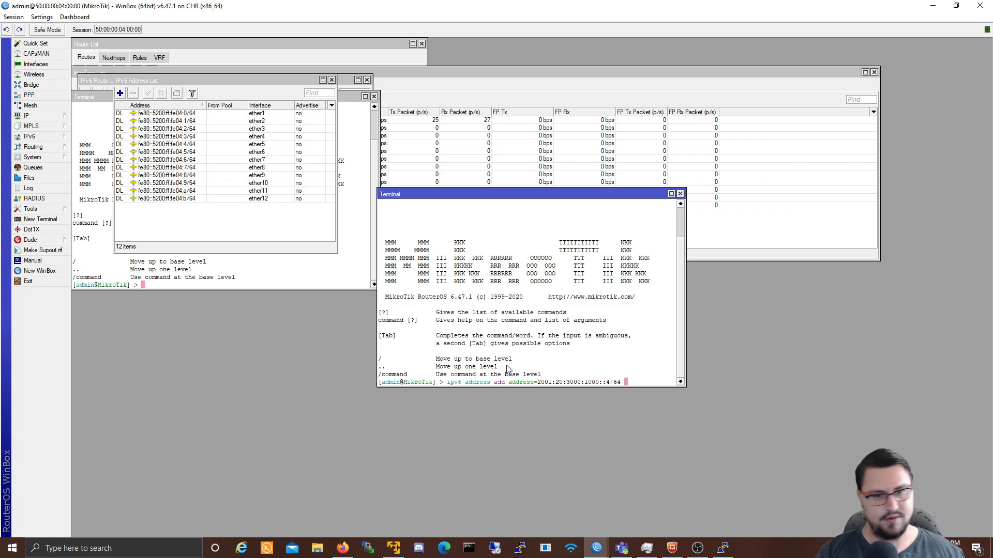
type("ether1")
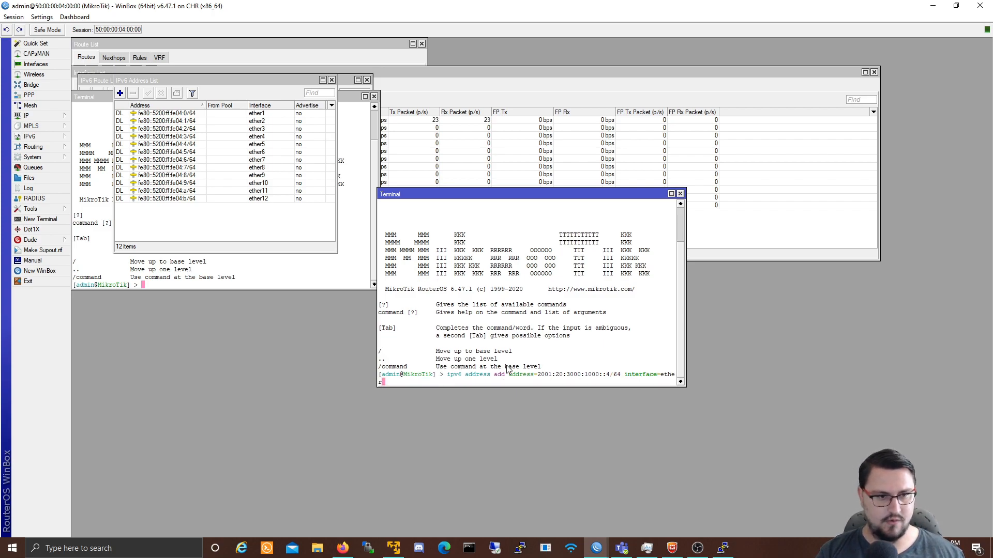
key("Return")
key("Return")
key("Return")
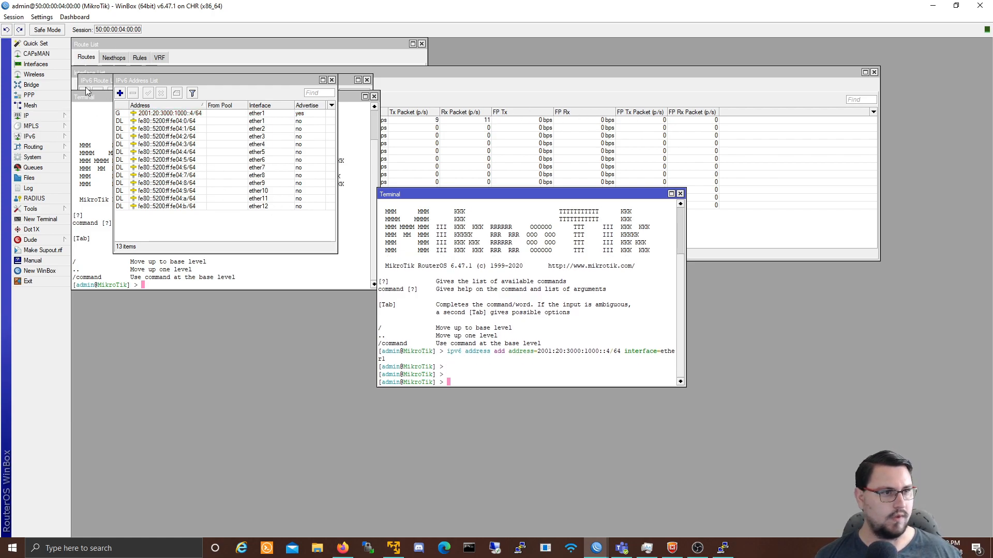
Step: Show the IPv6 Neighbors list and open a New Terminal beside it
left_click(36, 116)
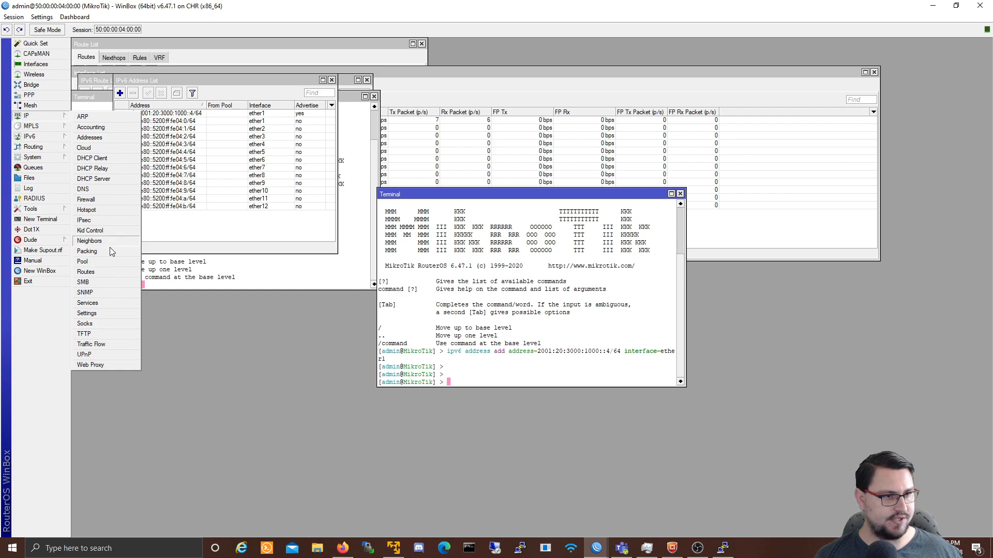
left_click(45, 139)
left_click(111, 204)
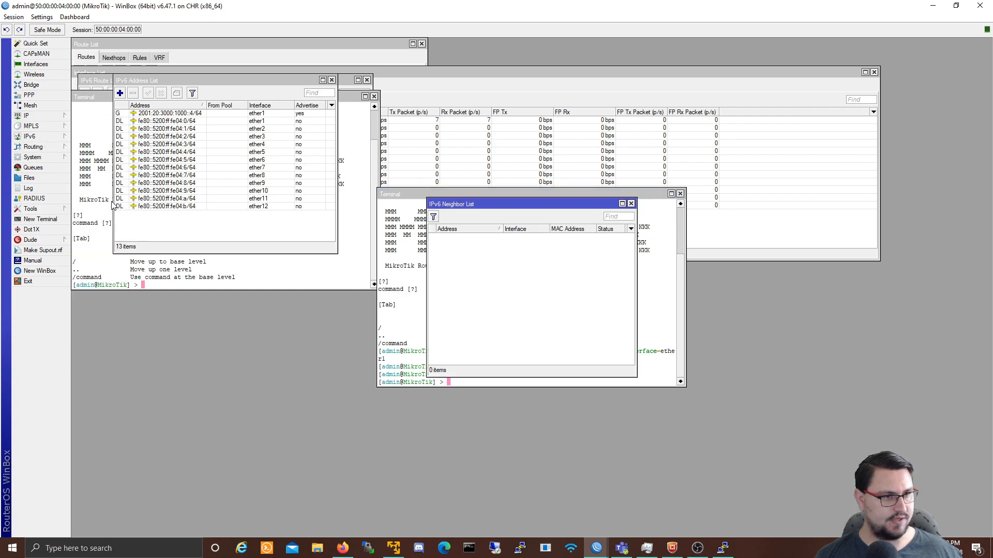
left_click_drag(453, 207, 188, 184)
left_click(41, 219)
key("Return")
key("Return")
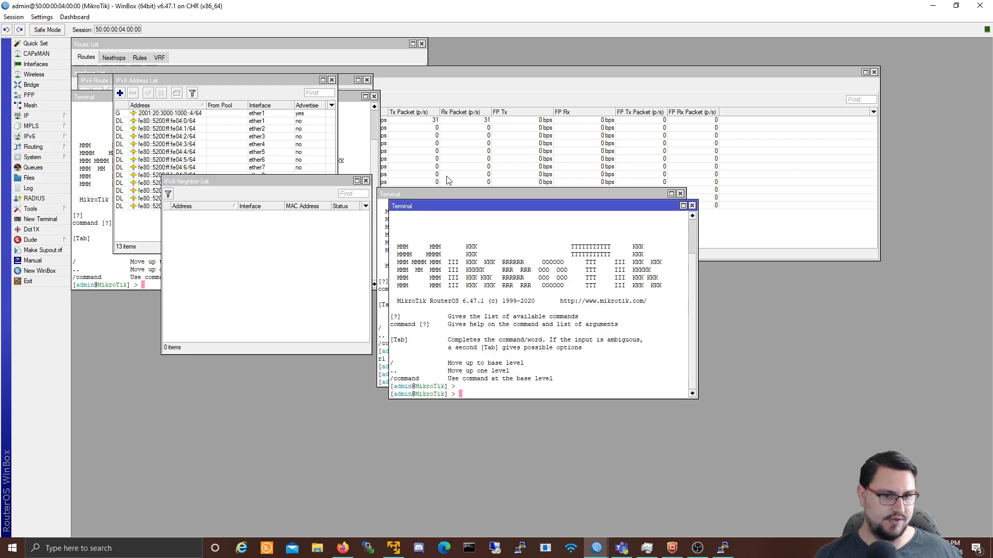
left_click_drag(431, 205, 495, 186)
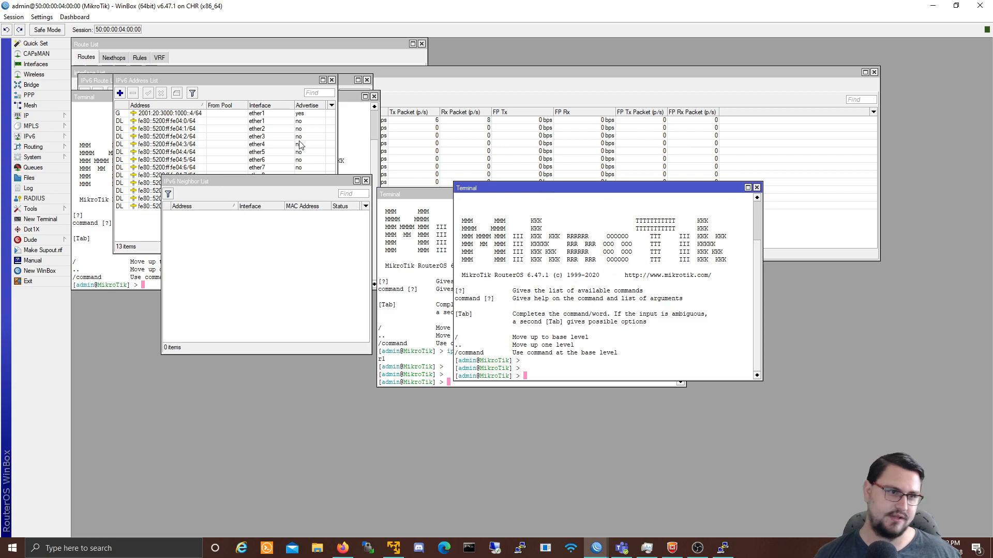
Step: Edit the recalled command into a ping to 2001:20:3000:1000::3 and verify replies
type("ipv6 address add address=2001:20:3000:1000::4/64 interface=ether1")
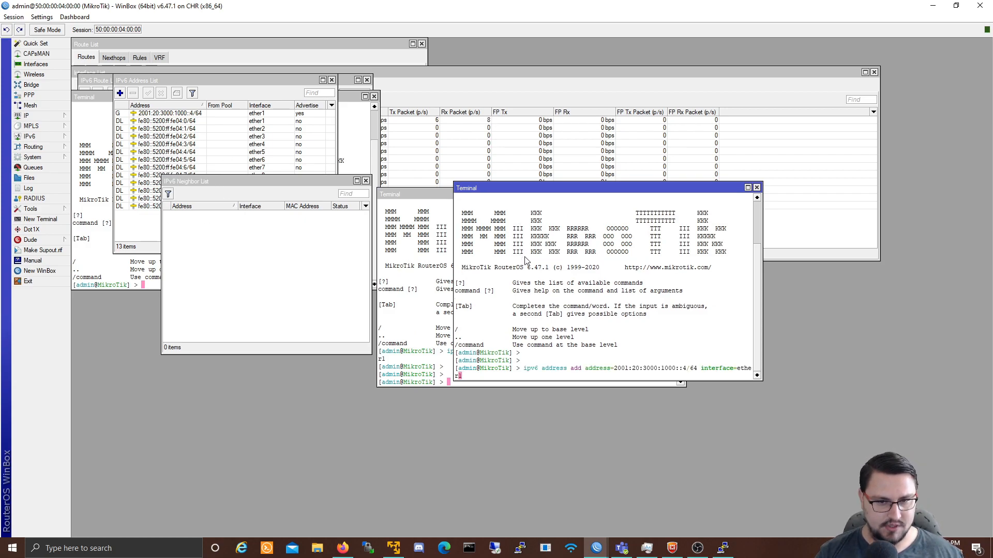
key("BackSpace")
key("BackSpace")
key("BackSpace")
key("BackSpace")
key("BackSpace")
key("BackSpace")
key("BackSpace")
key("BackSpace")
key("BackSpace")
key("BackSpace")
key("BackSpace")
key("BackSpace")
key("BackSpace")
key("BackSpace")
key("BackSpace")
key("BackSpace")
key("BackSpace")
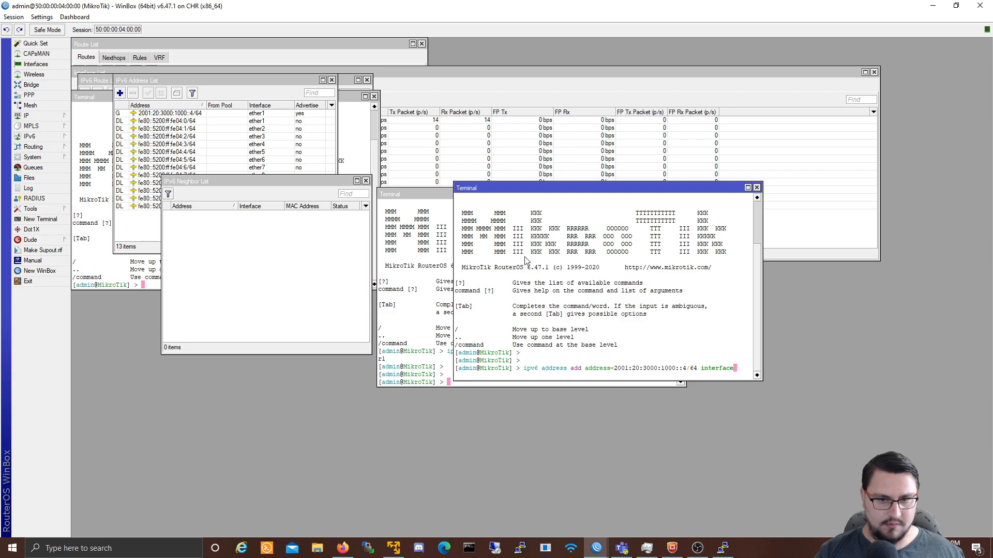
key("Left")
key("Left")
key("Left")
key("Left")
key("Left")
key("Left")
key("Left")
key("Left")
key("Left")
key("Left")
key("Left")
key("Left")
key("Left")
key("Left")
key("Left")
key("Left")
key("Left")
key("Left")
key("Left")
key("Left")
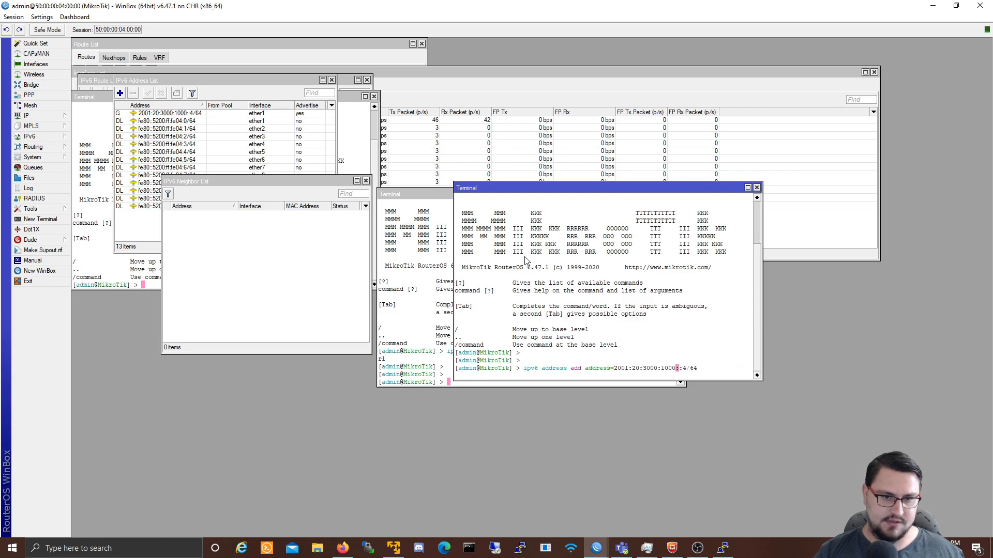
key("BackSpace")
key("BackSpace")
key("BackSpace")
key("BackSpace")
key("BackSpace")
key("BackSpace")
key("BackSpace")
key("BackSpace")
key("BackSpace")
key("BackSpace")
key("BackSpace")
key("BackSpace")
key("BackSpace")
key("BackSpace")
key("BackSpace")
key("BackSpace")
key("BackSpace")
key("BackSpace")
key("BackSpace")
key("BackSpace")
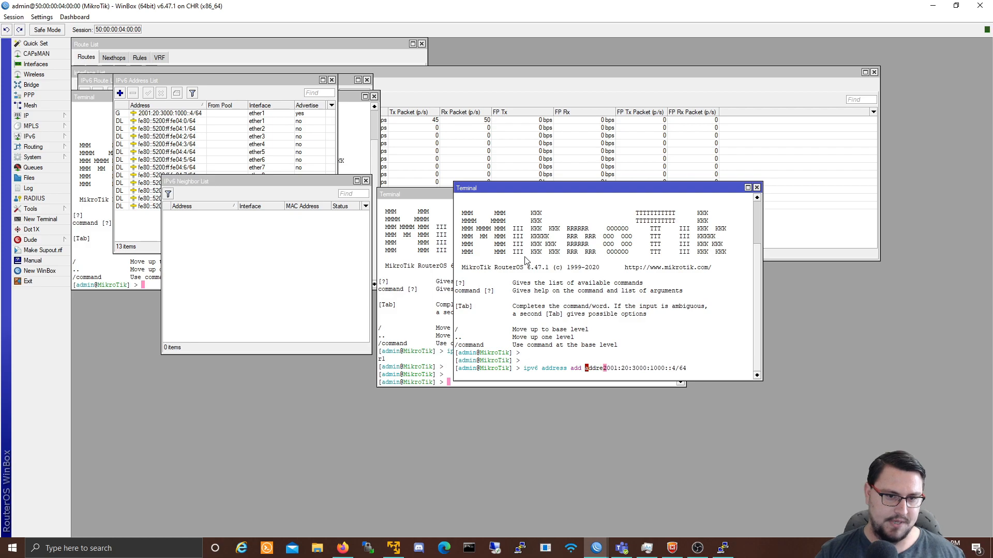
type("ing")
key("Right")
key("Right")
key("Right")
key("Right")
key("Right")
key("Right")
key("Right")
key("Right")
key("Right")
key("Right")
key("Right")
key("Right")
key("Right")
key("Right")
key("Right")
key("Right")
key("Right")
key("Right")
key("Right")
key("BackSpace")
type("3")
key("Return")
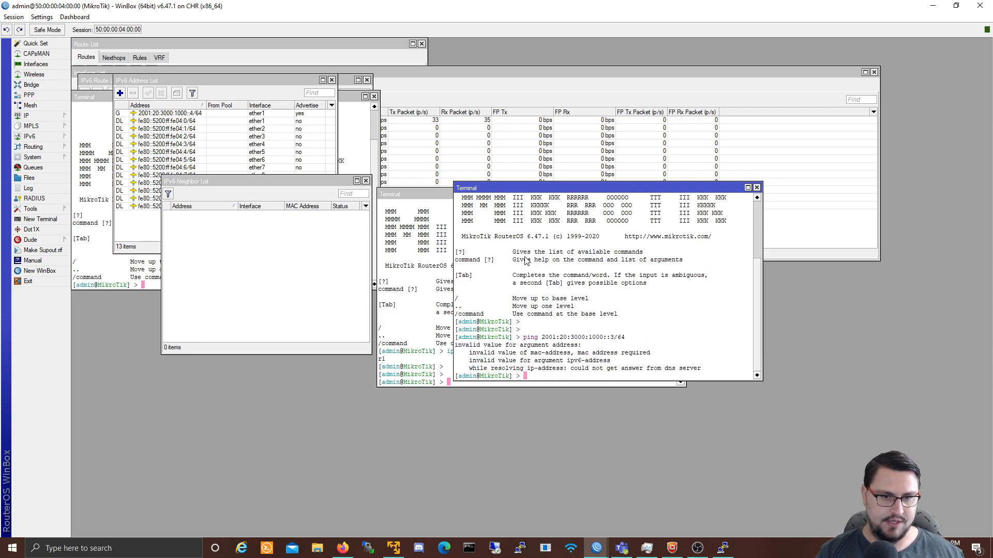
key("Up")
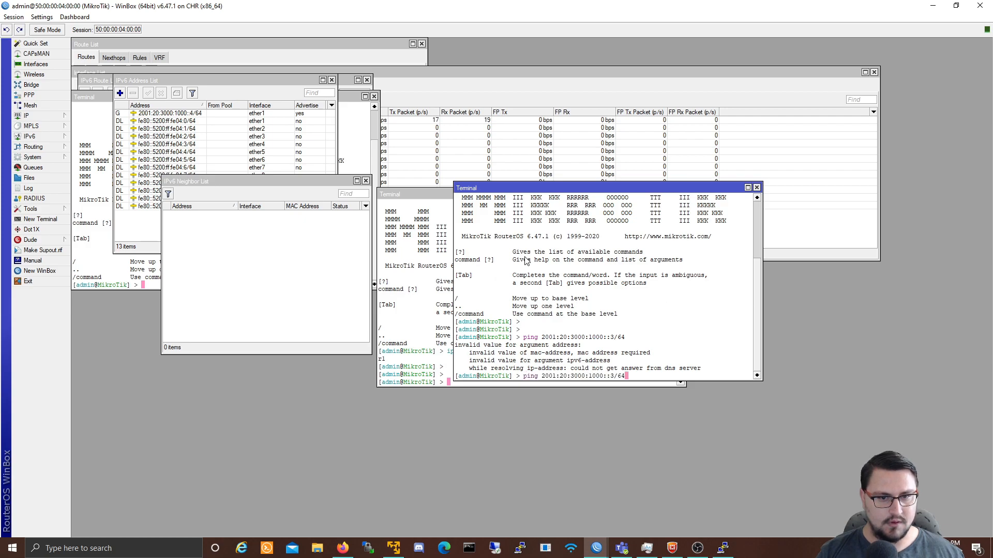
key("BackSpace")
key("BackSpace")
key("Return")
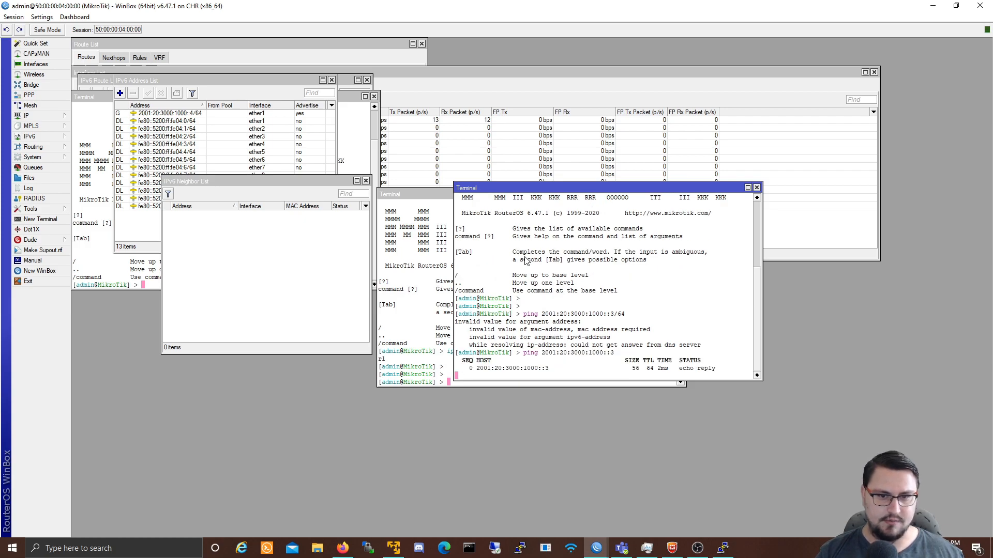
key("ctrl+c")
Step: Ping 2001:20:3000:1000::2 and then ::1, stopping each with Ctrl+C
key("Up")
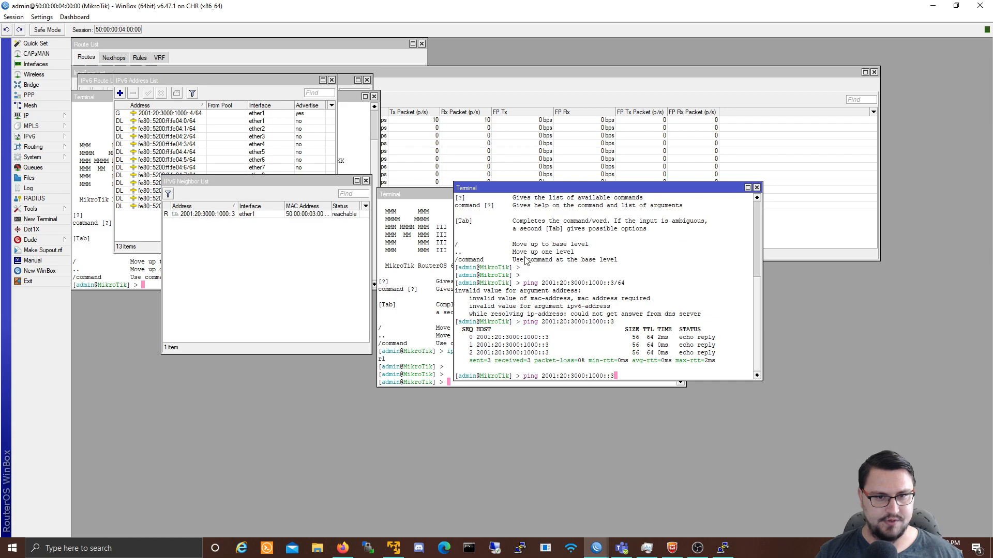
key("BackSpace")
type("2")
key("Return")
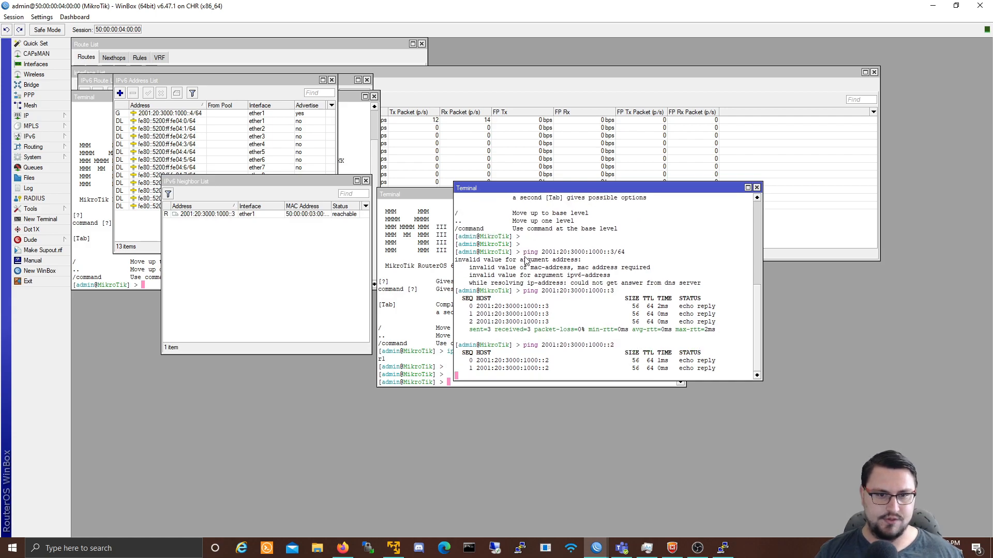
key("ctrl+c")
key("Up")
key("BackSpace")
type("1")
key("Return")
key("ctrl+c")
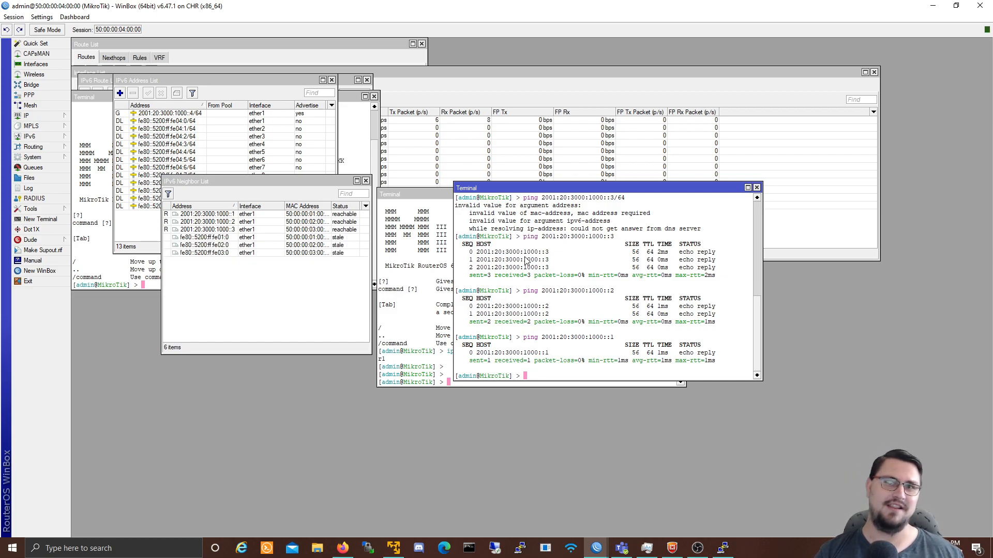
Step: Expand the IP menu and its IPv6 submenu in the fourth router's left menu
type("}{")
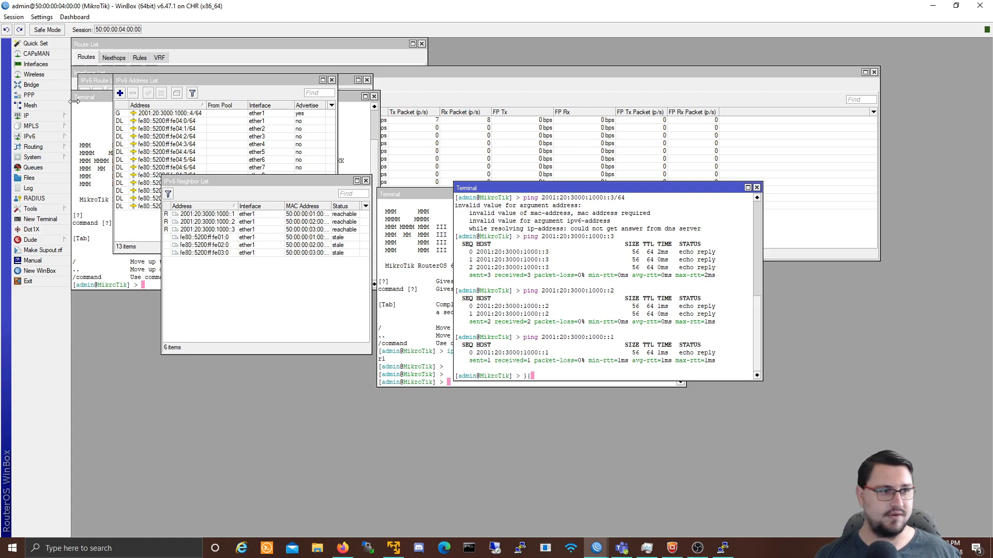
left_click(45, 115)
mouse_move(41, 127)
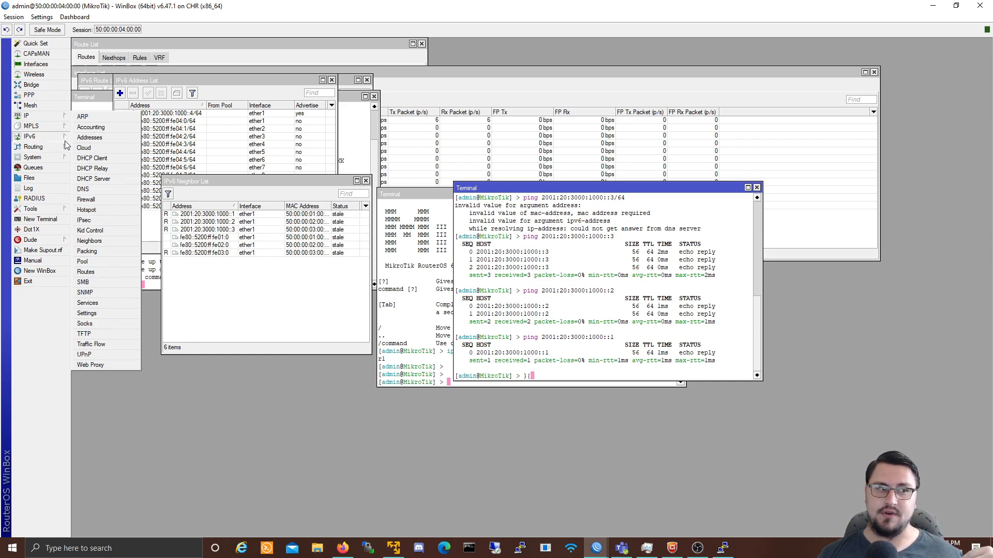
mouse_move(58, 142)
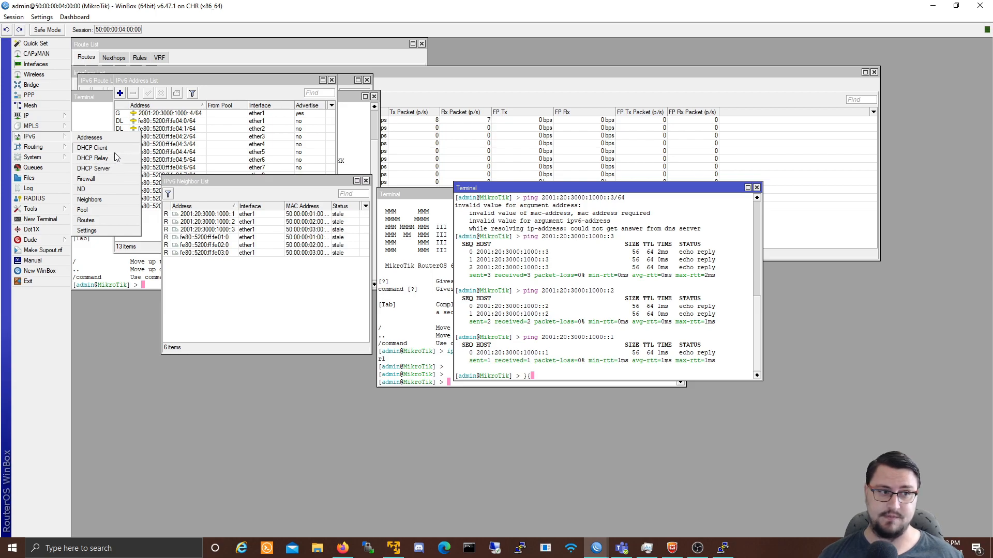
left_click(104, 179)
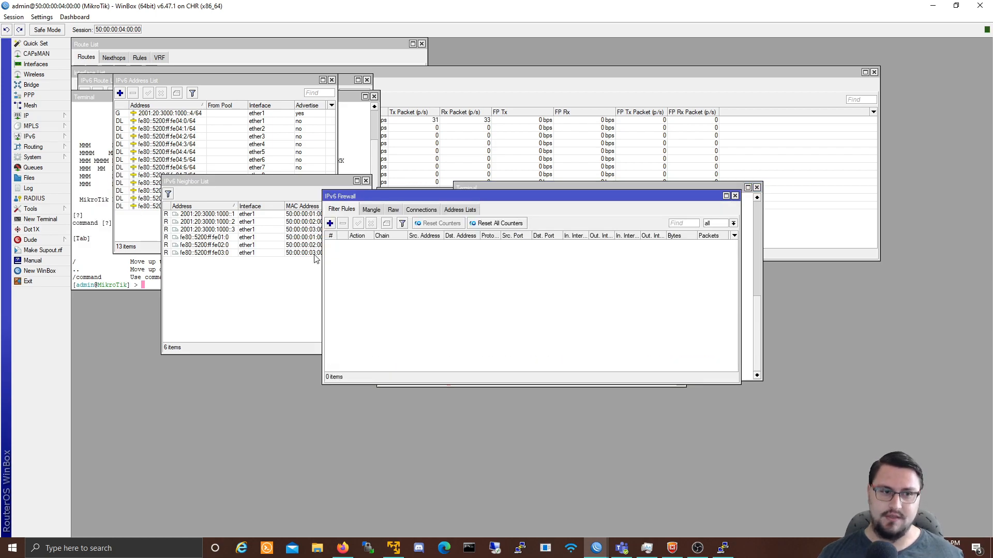
left_click(373, 211)
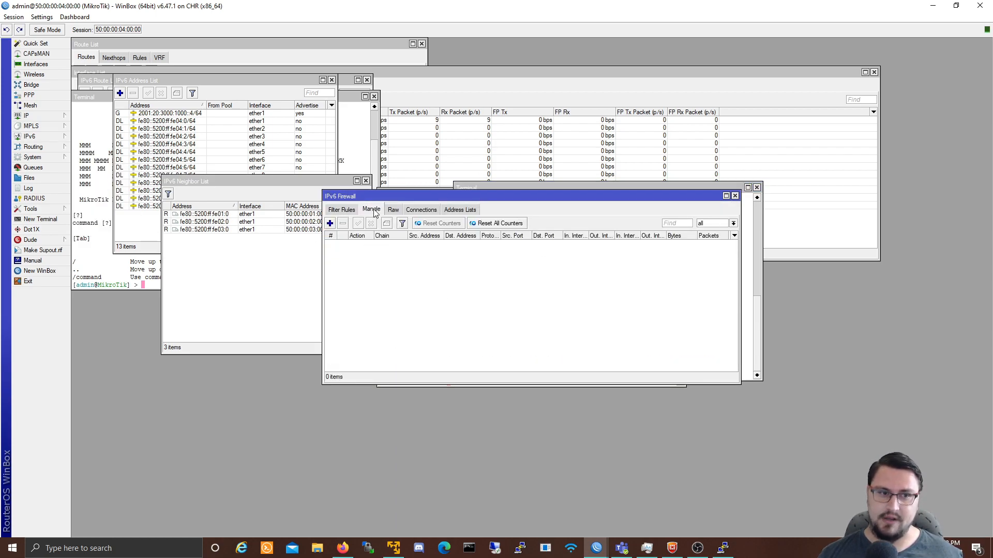
left_click(421, 210)
left_click(354, 210)
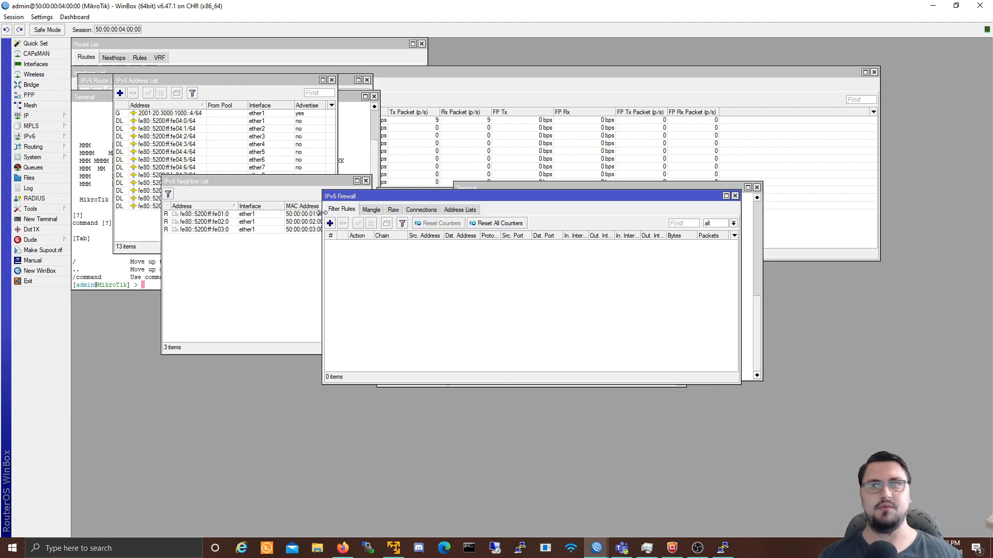
left_click(371, 209)
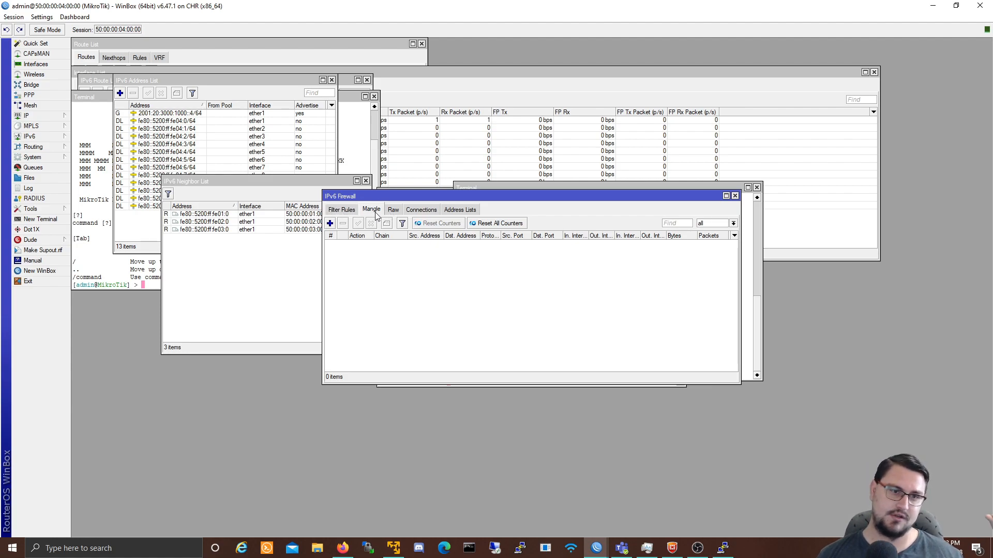
left_click(331, 210)
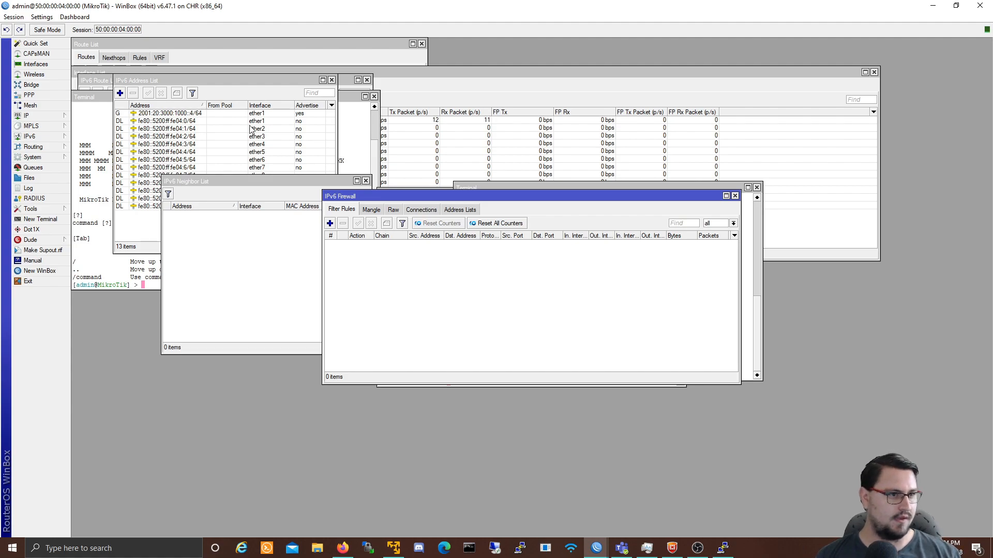
Step: Browse the IPv6, System and Routing menus, then open Routing > OSPFv3
left_click(48, 138)
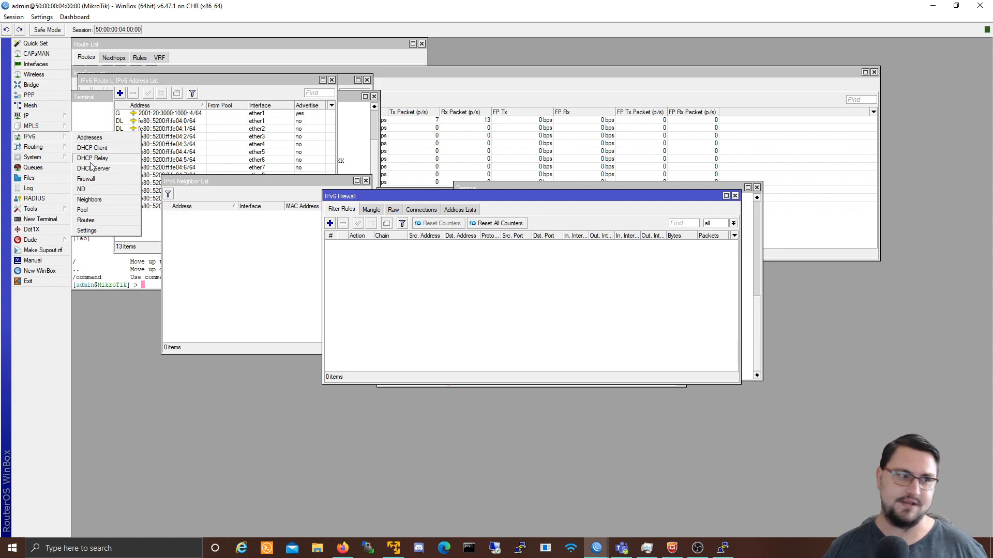
left_click(69, 159)
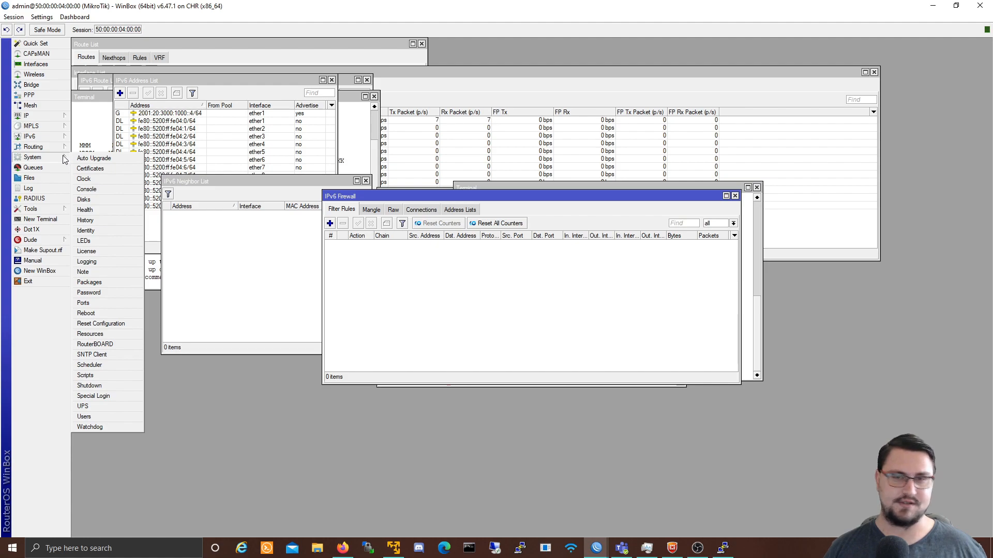
left_click(41, 138)
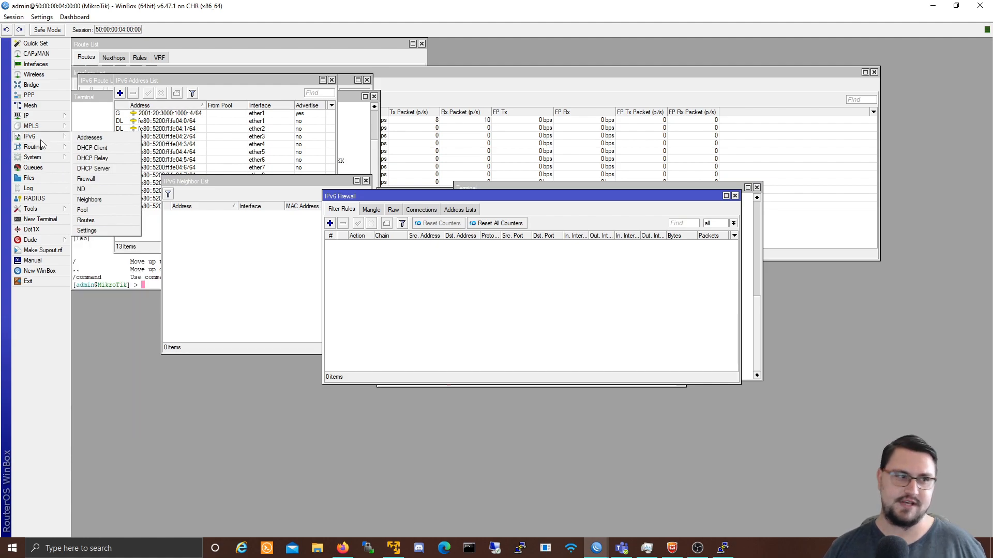
left_click(45, 148)
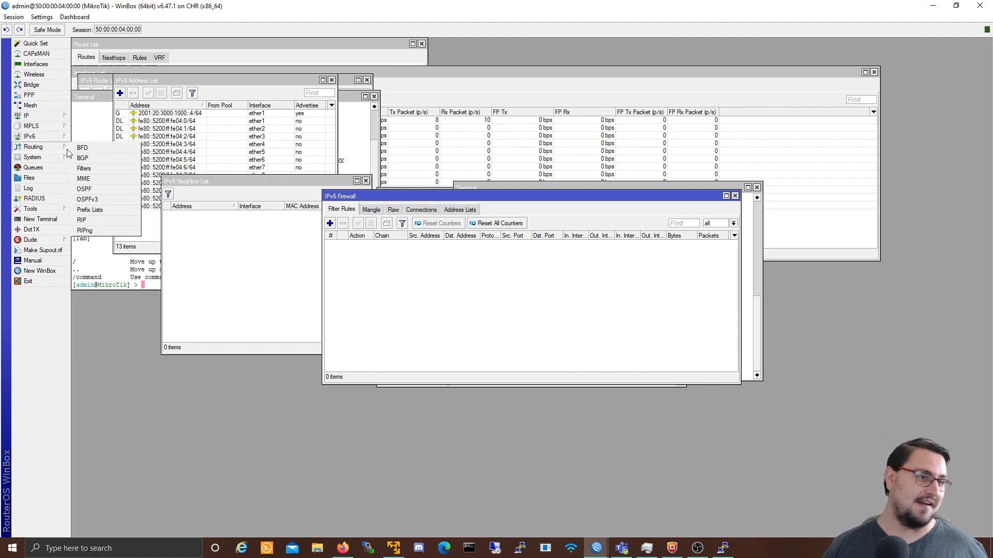
left_click(88, 200)
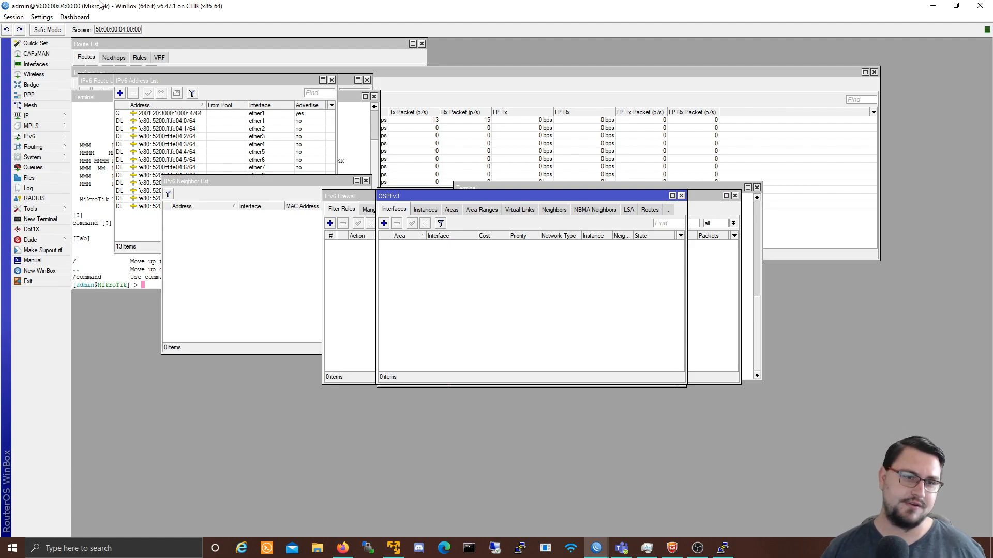
Step: Close all windows, reopen OSPFv3 alone and place it at the upper left
left_click(14, 17)
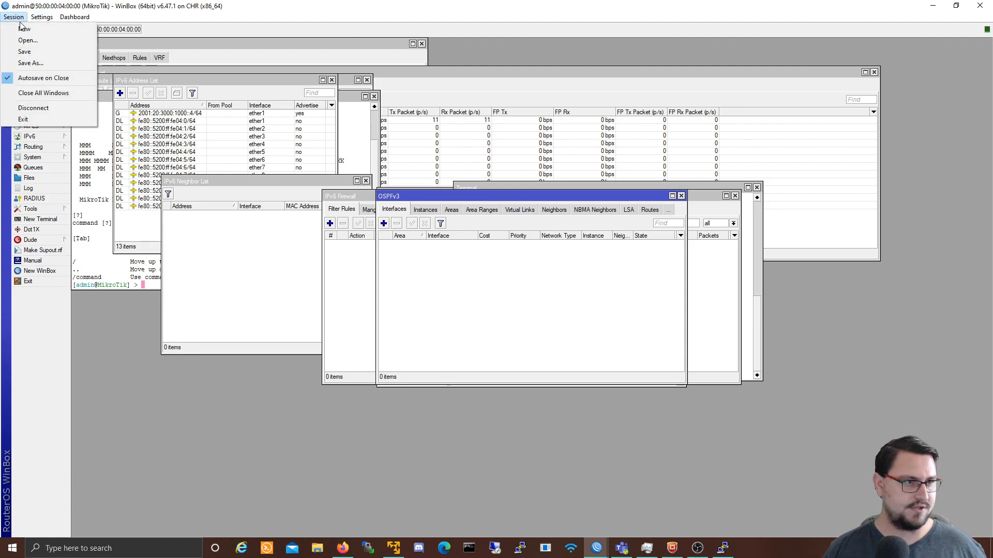
left_click(31, 93)
left_click(36, 148)
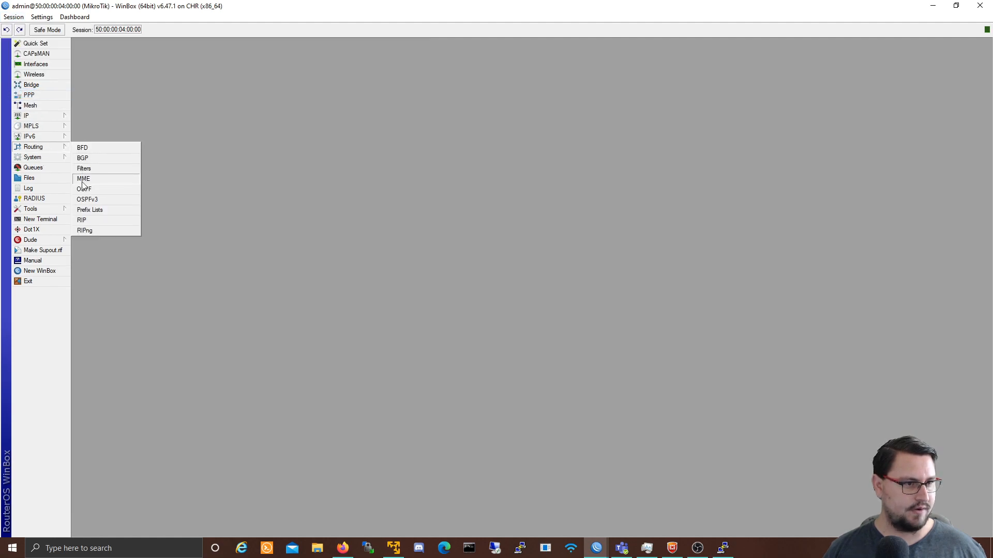
left_click(87, 200)
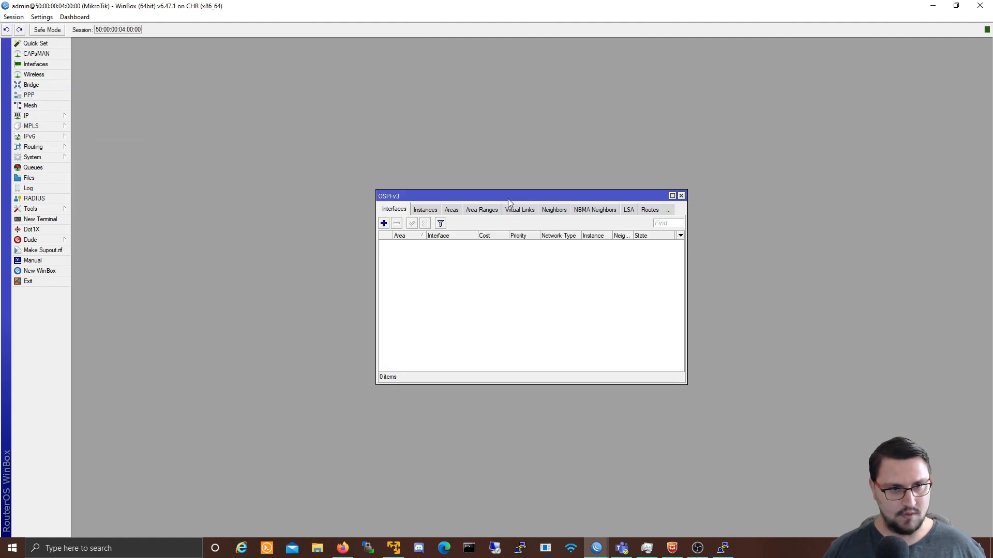
double_click(508, 198)
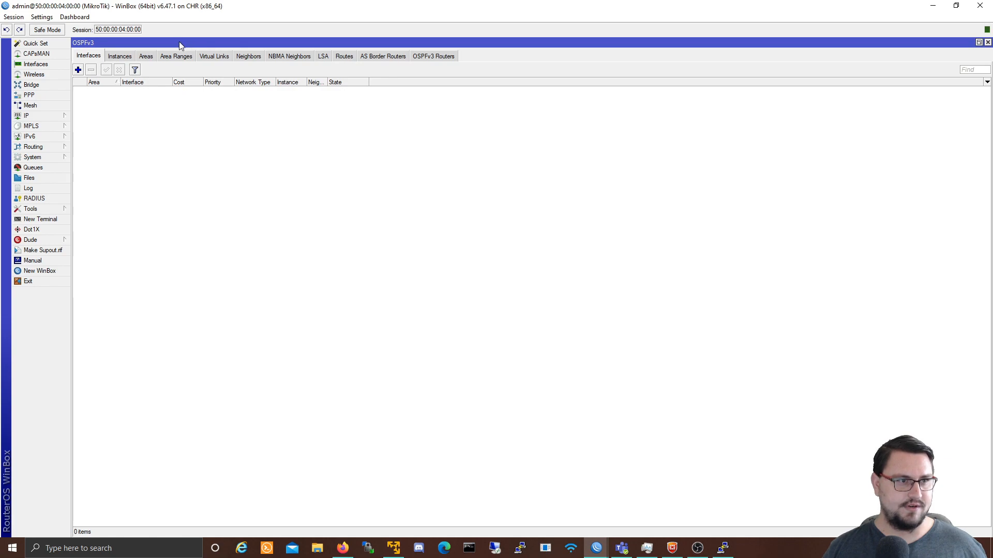
double_click(181, 43)
left_click_drag(454, 197, 174, 125)
Step: Open the IPv4 OSPF window beside OSPFv3 and view its Networks, Instances and Interfaces tabs
left_click(63, 147)
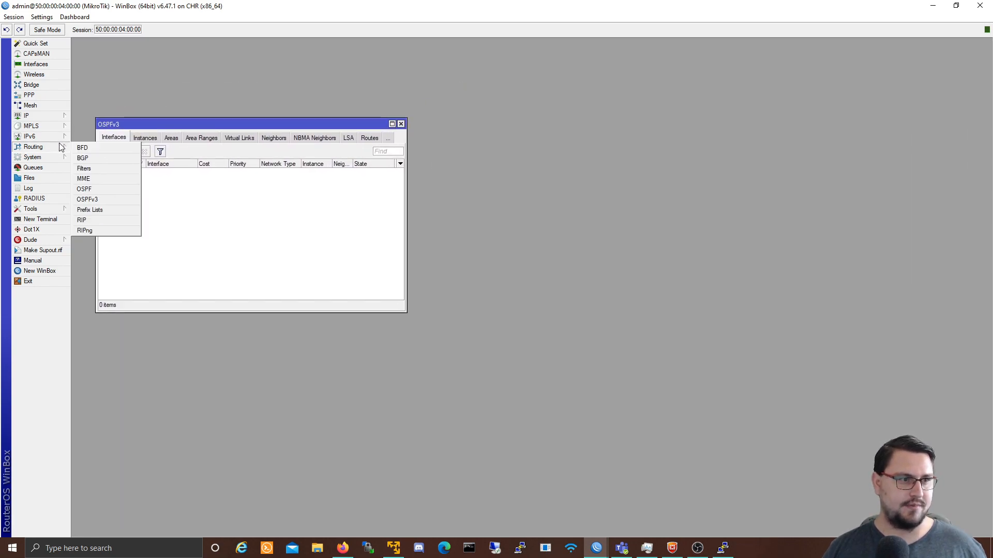
left_click(97, 188)
left_click_drag(383, 195, 454, 122)
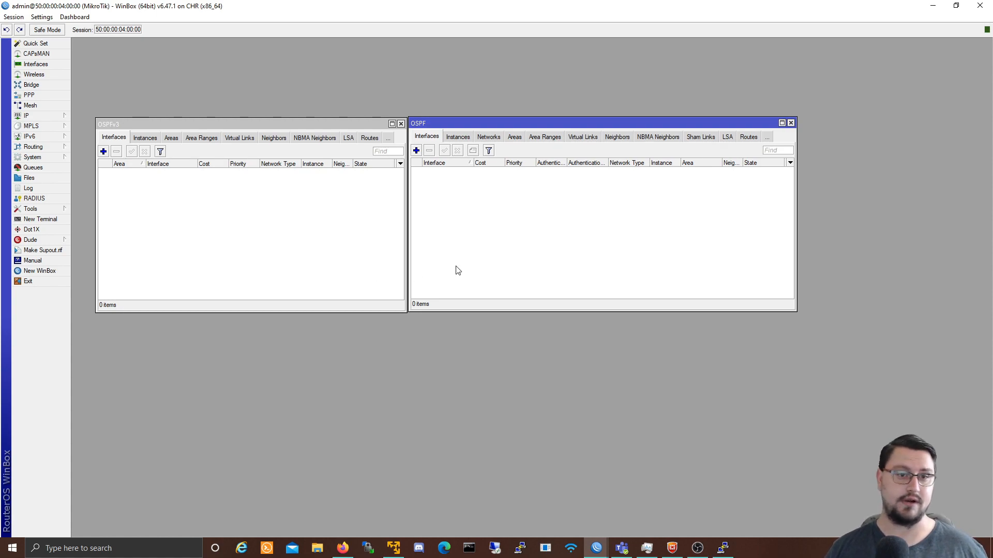
left_click(350, 242)
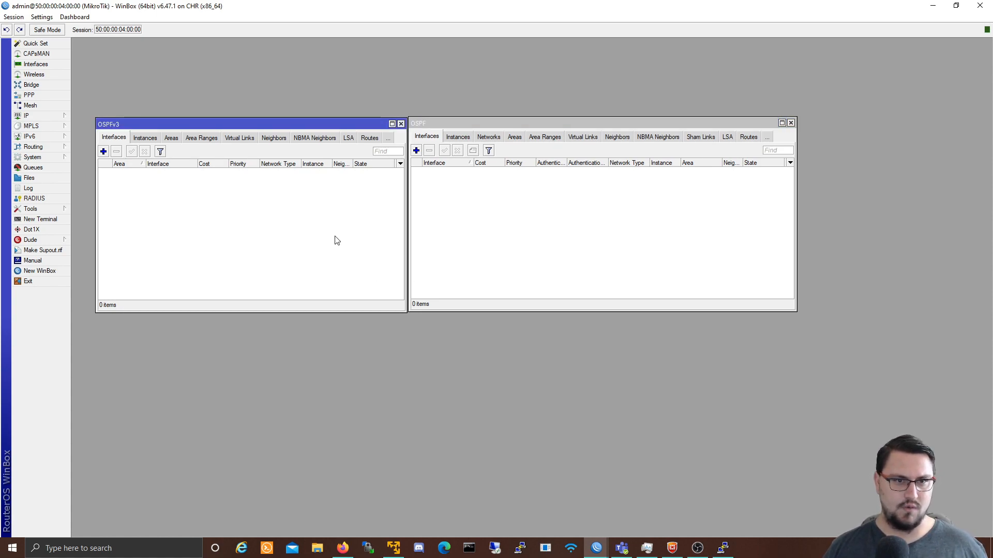
left_click(437, 211)
left_click(227, 201)
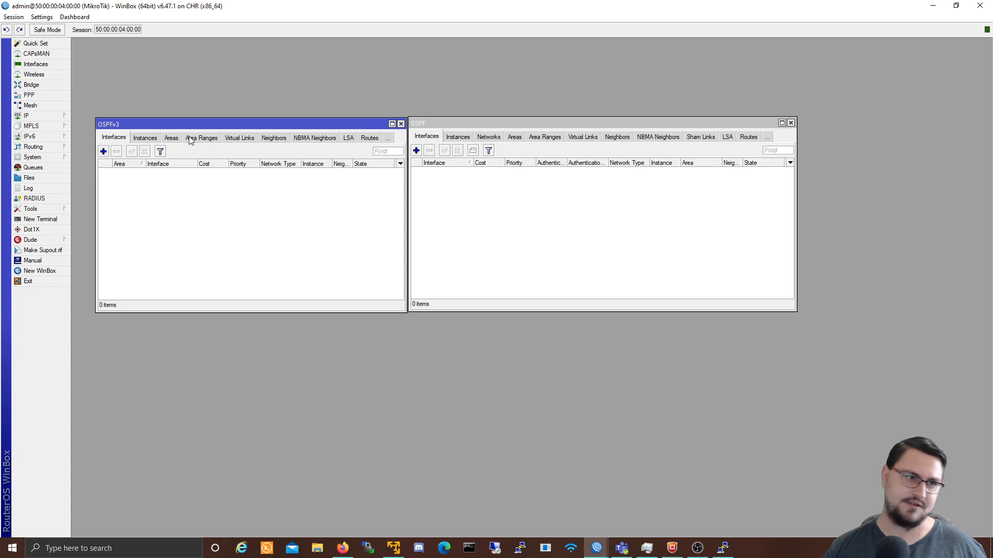
left_click(482, 139)
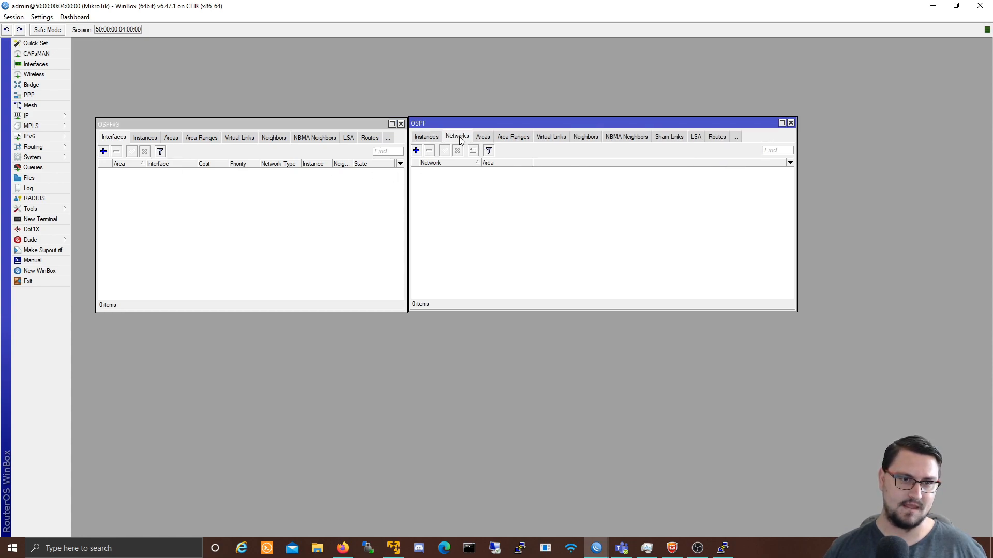
left_click(437, 139)
left_click(431, 139)
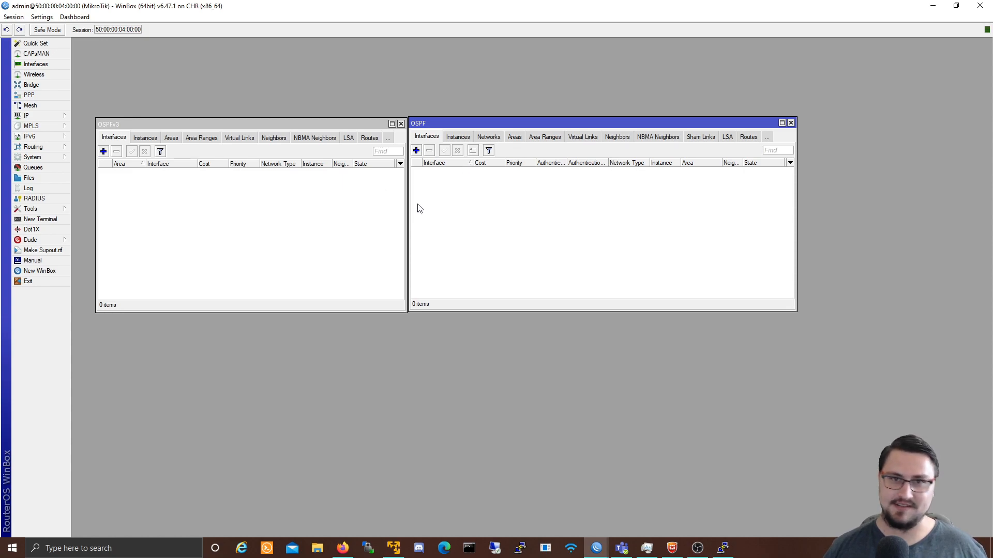
Step: Browse OSPFv3 instances and areas, inspect the default instance, then close the OSPF window
left_click(150, 218)
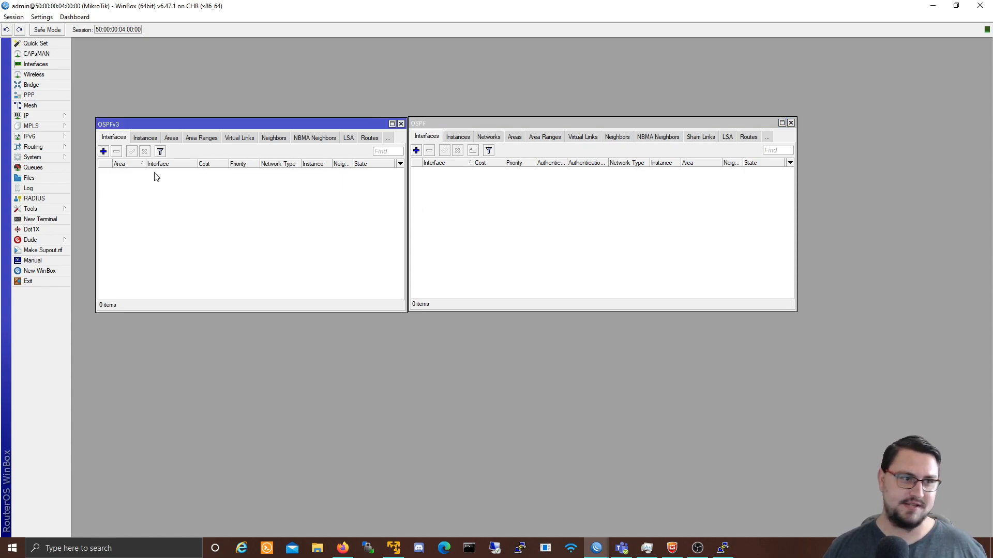
left_click(142, 137)
left_click(172, 137)
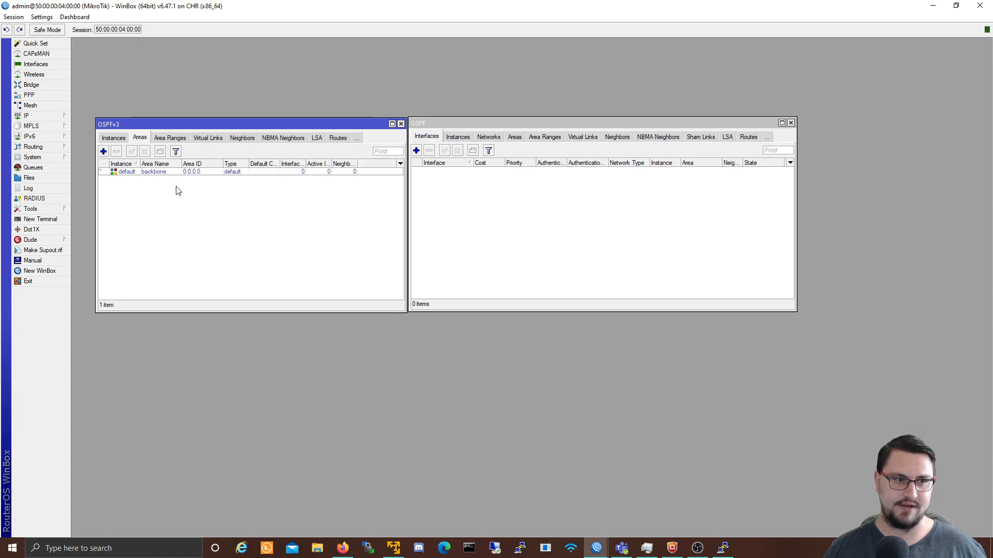
left_click(124, 139)
left_click(117, 139)
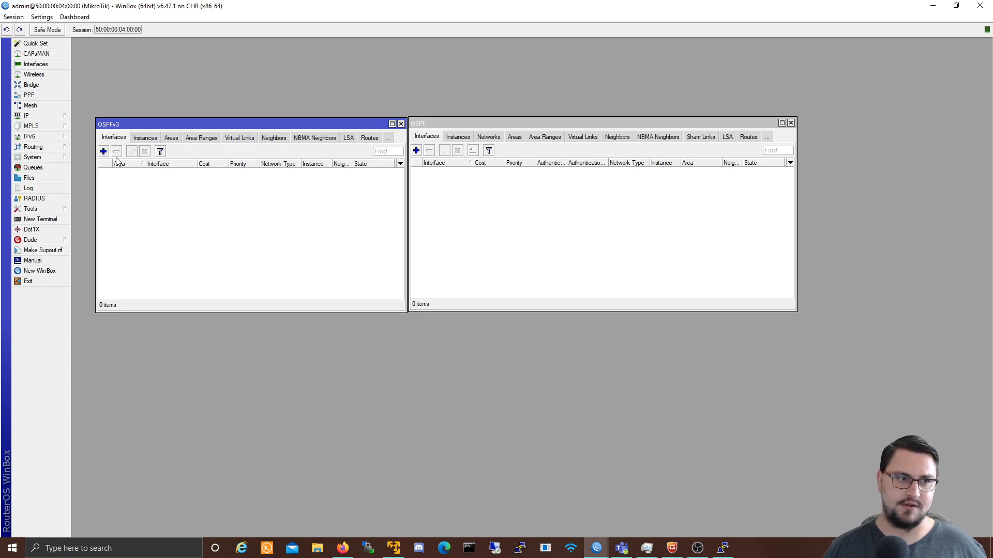
left_click(143, 138)
double_click(122, 172)
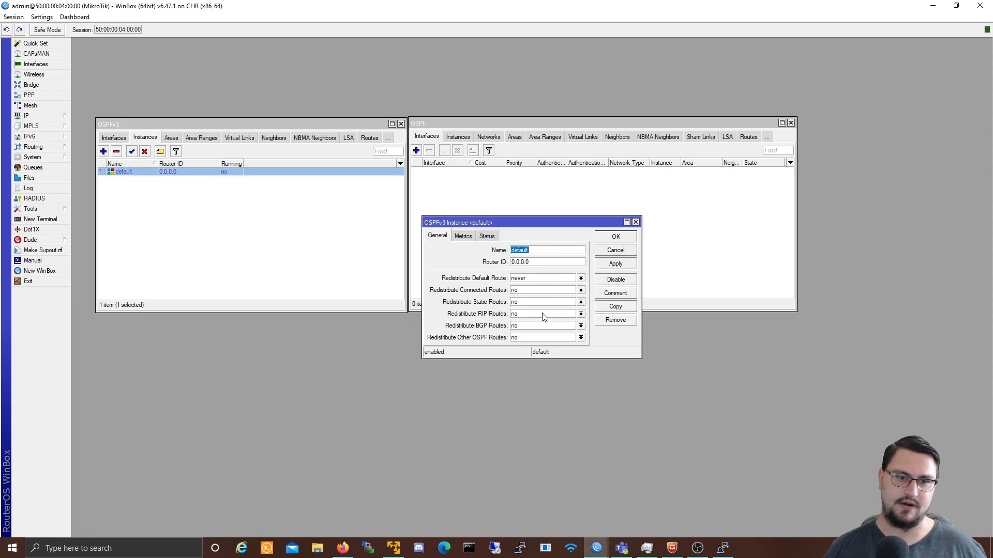
left_click(613, 251)
left_click(114, 138)
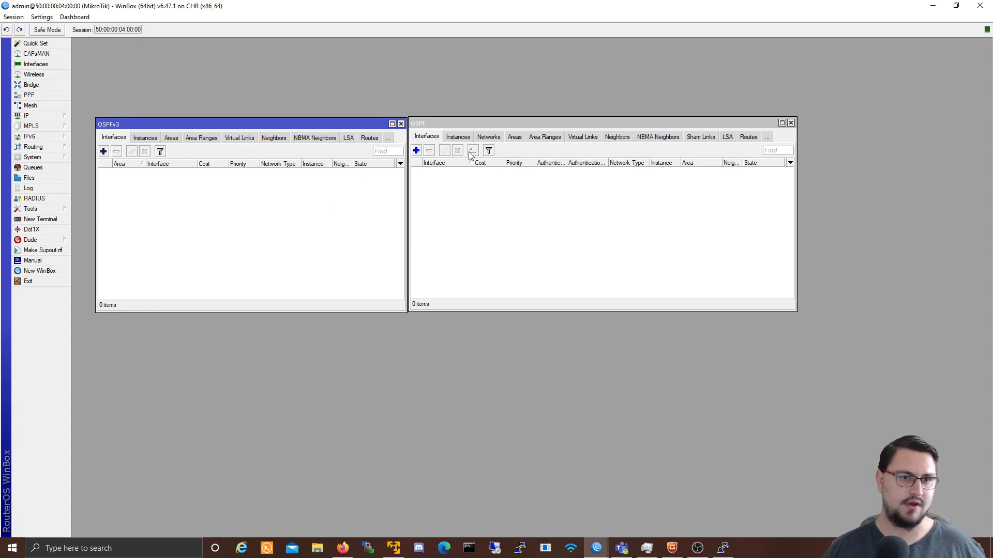
left_click(790, 123)
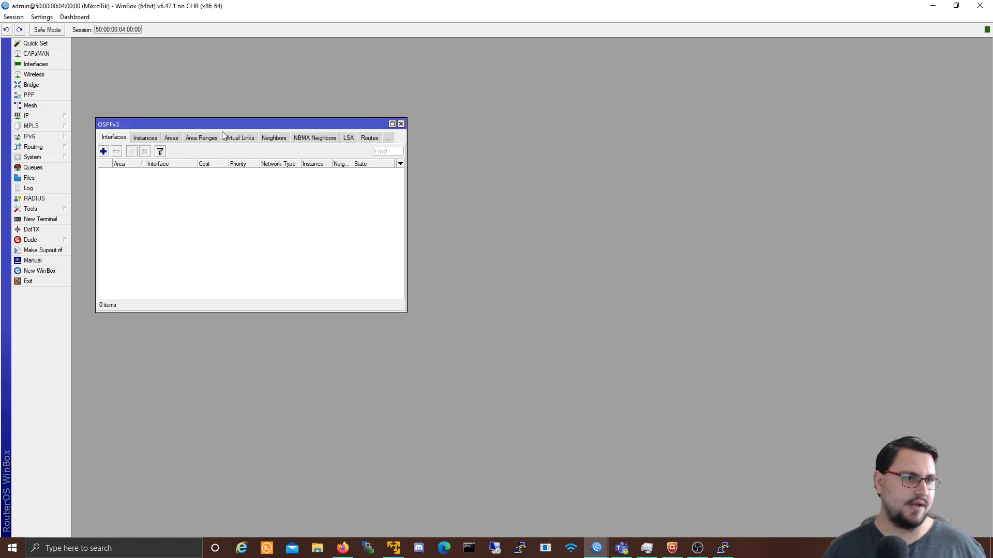
Step: Open the default OSPFv3 instance, name it backbone, set router ID 4.4.4.4, Apply and OK
left_click_drag(216, 125, 340, 130)
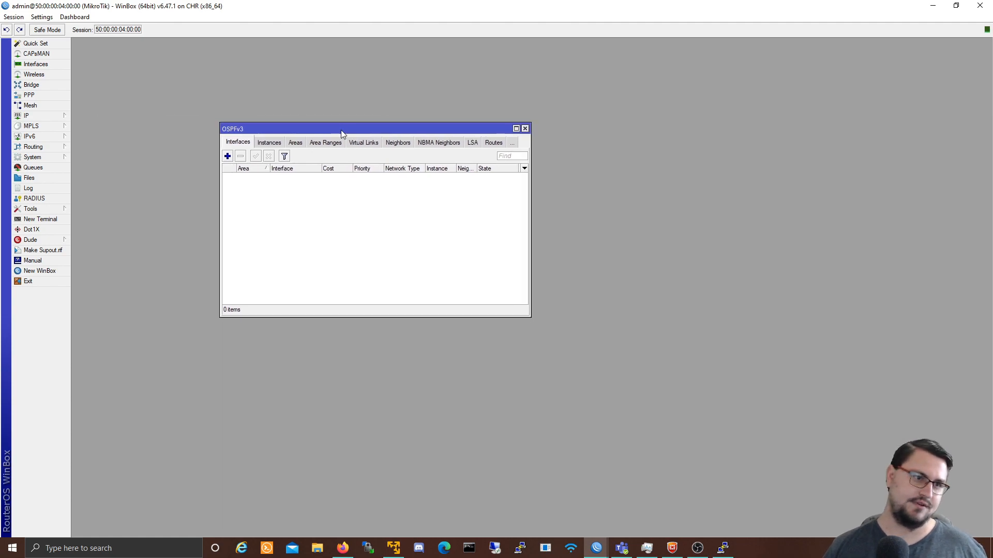
left_click(263, 147)
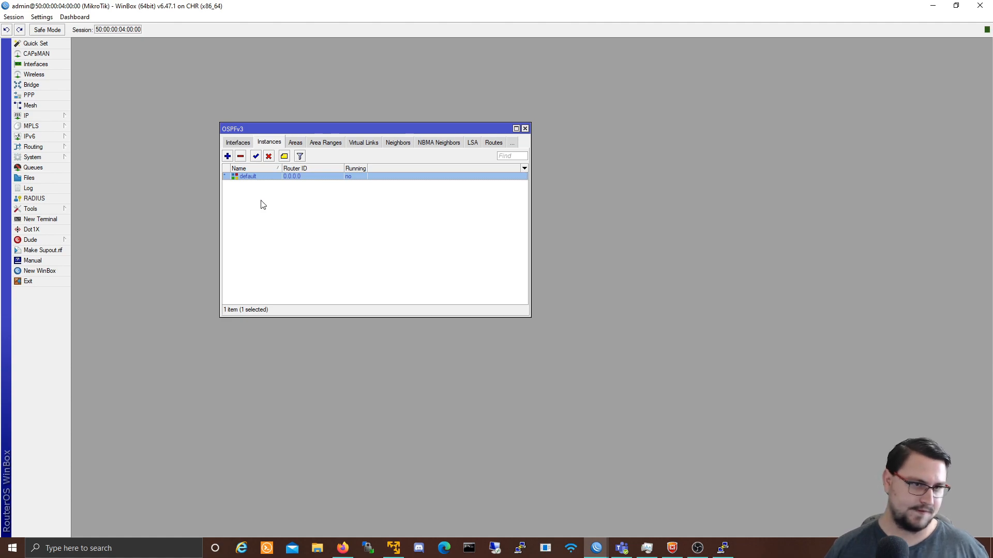
double_click(266, 177)
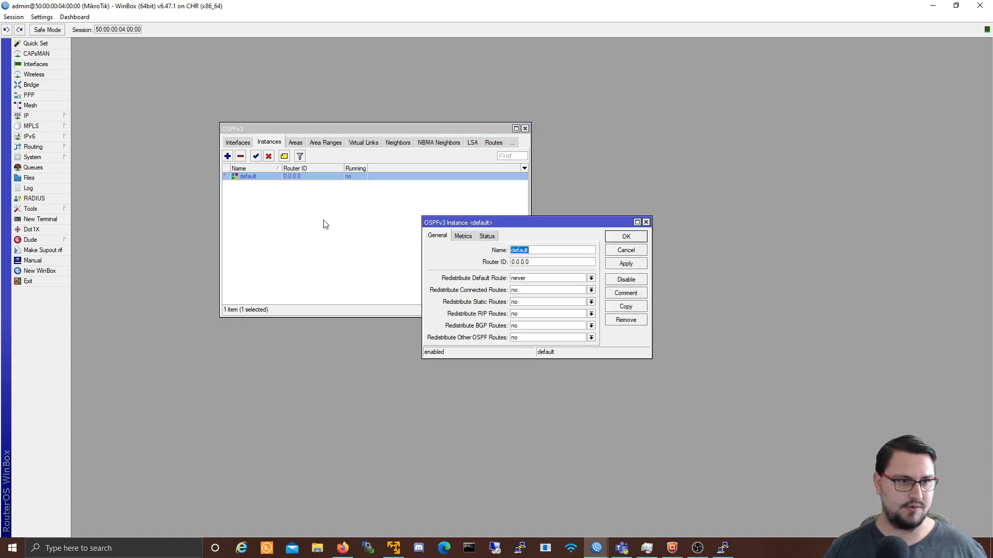
type("backbone")
key("Tab")
left_click_drag(548, 262, 430, 263)
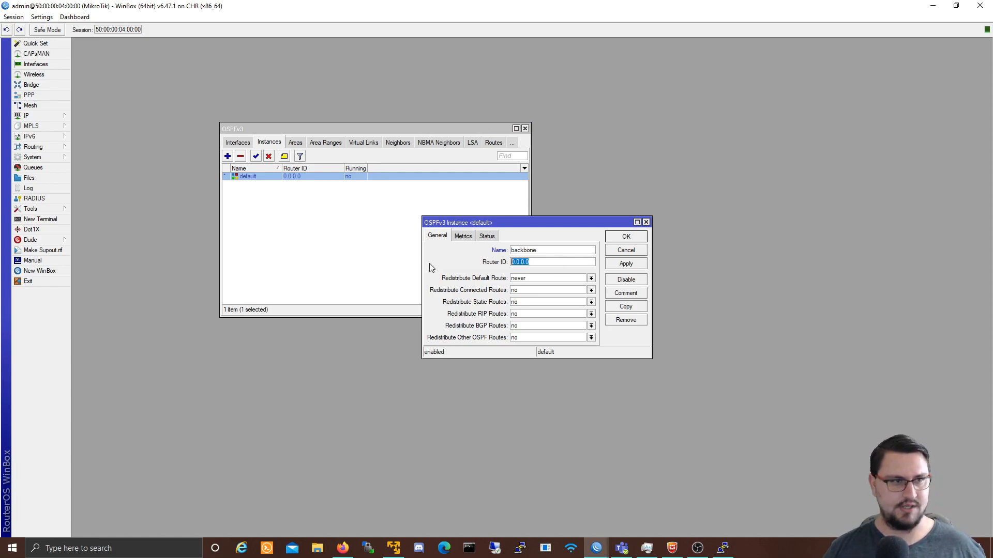
type("4.4.4.4")
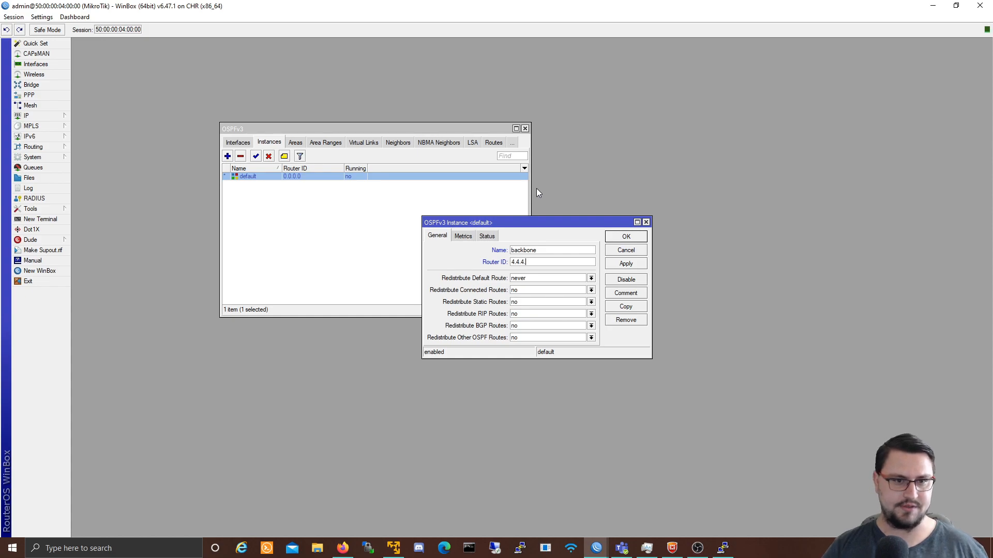
left_click(487, 237)
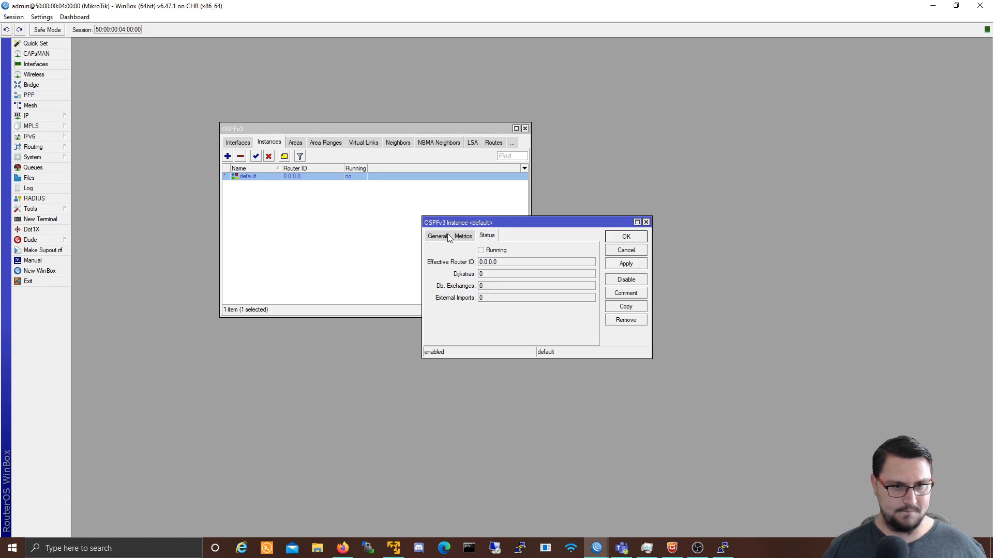
left_click(446, 237)
left_click(613, 267)
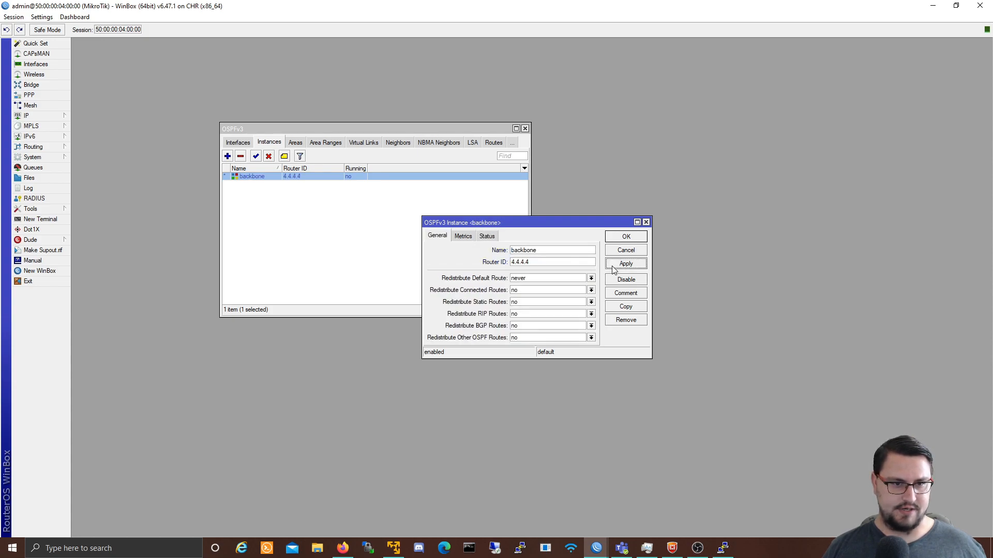
left_click(621, 239)
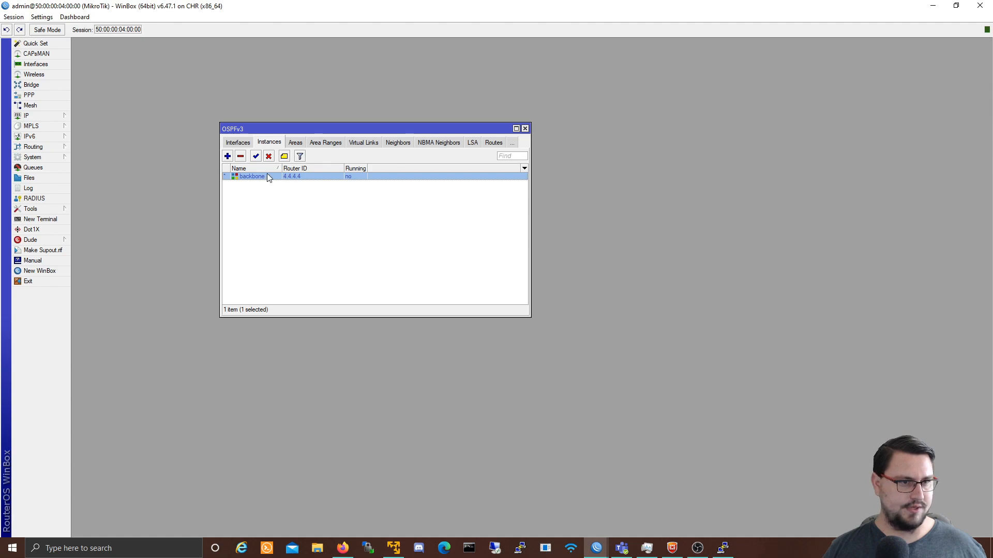
Step: Add a new bridge interface named Lo0 under Bridge
left_click(31, 84)
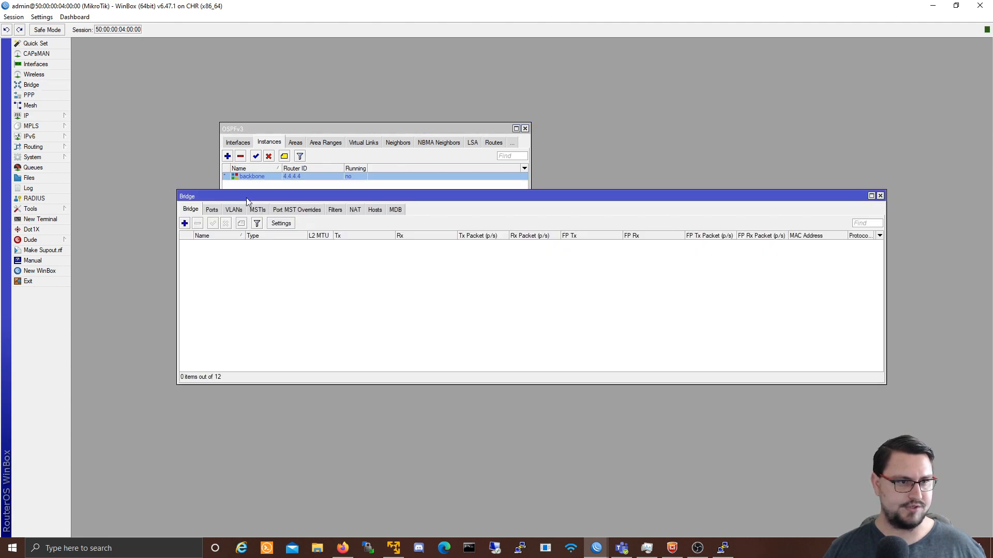
left_click(184, 223)
type("Lo")
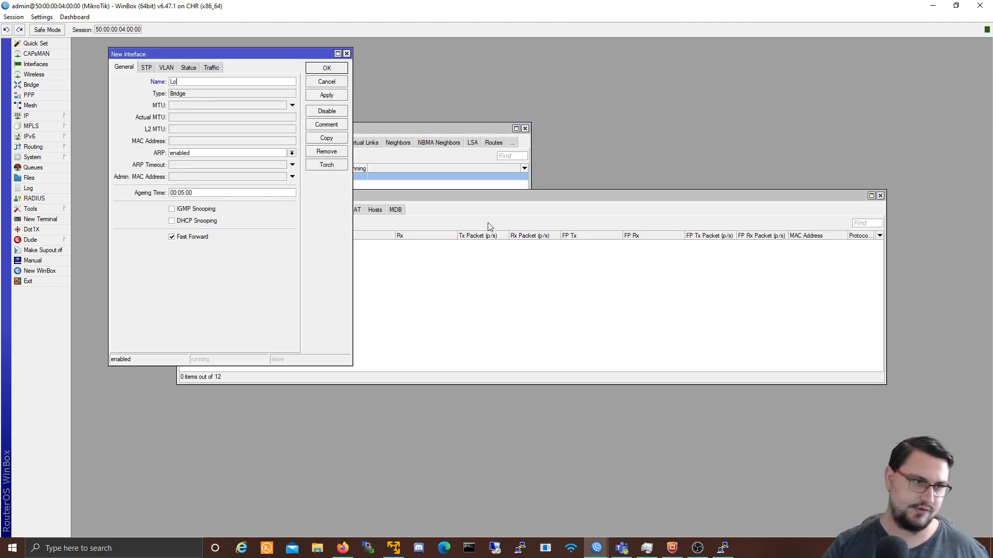
type("0")
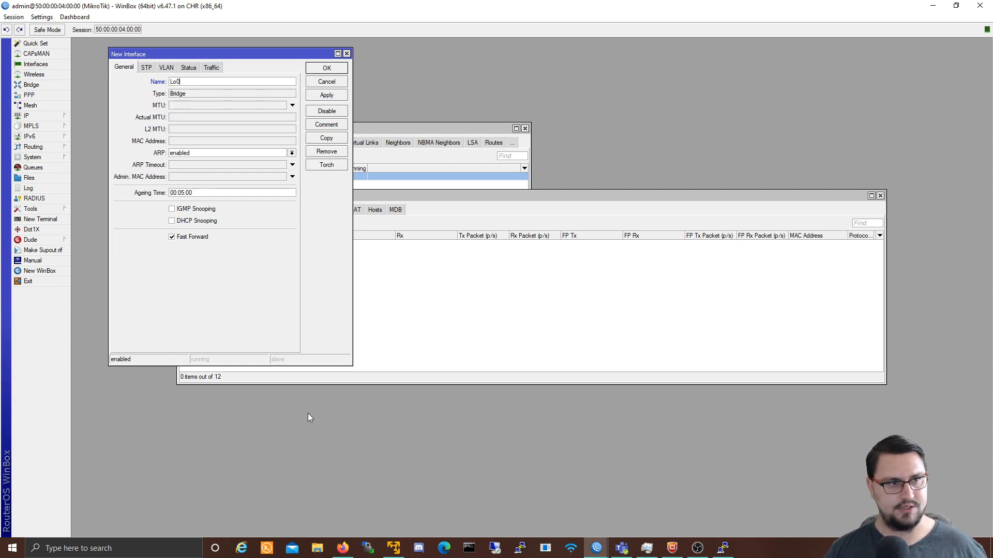
left_click(323, 97)
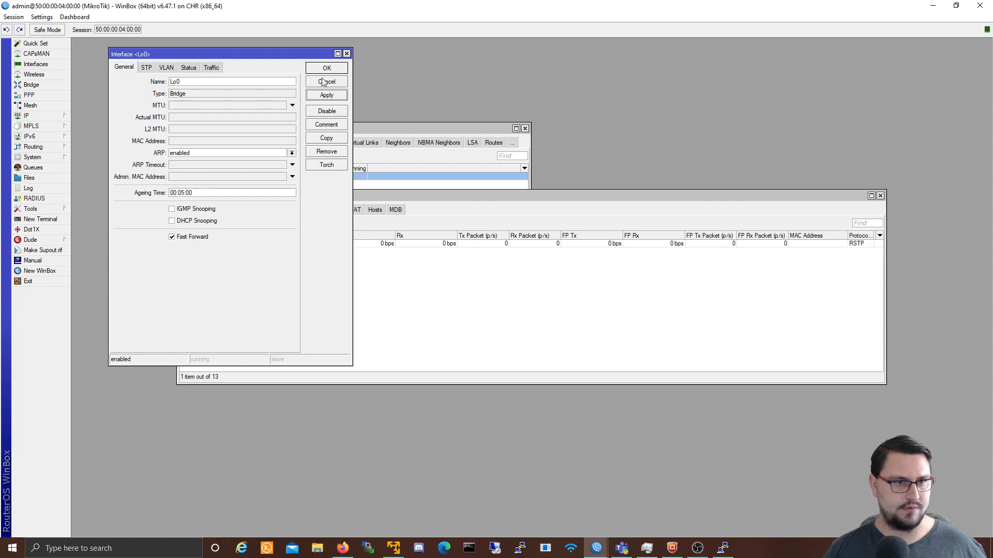
left_click(326, 68)
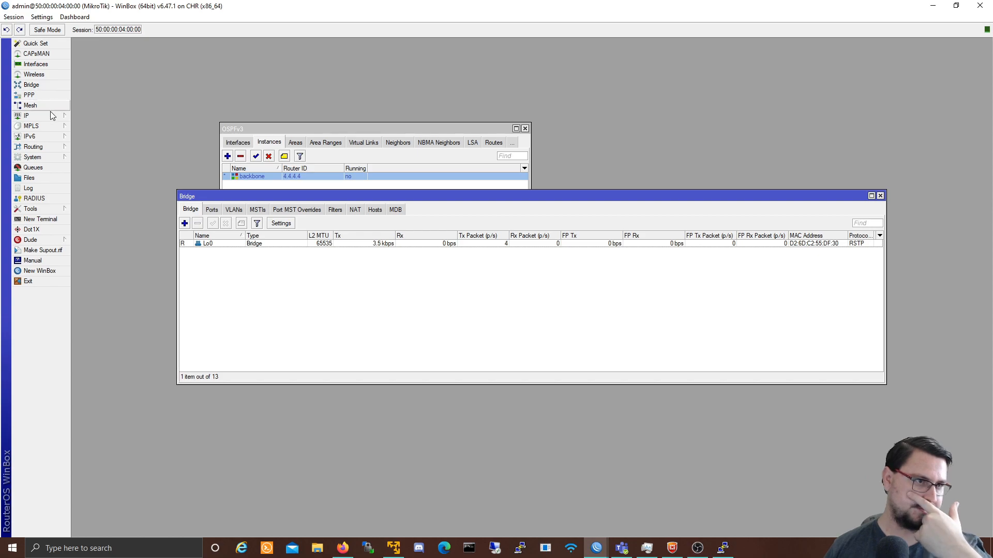
Step: Reopen the backbone OSPFv3 instance to check it, close without changes, and return to the bridge list
left_click(52, 115)
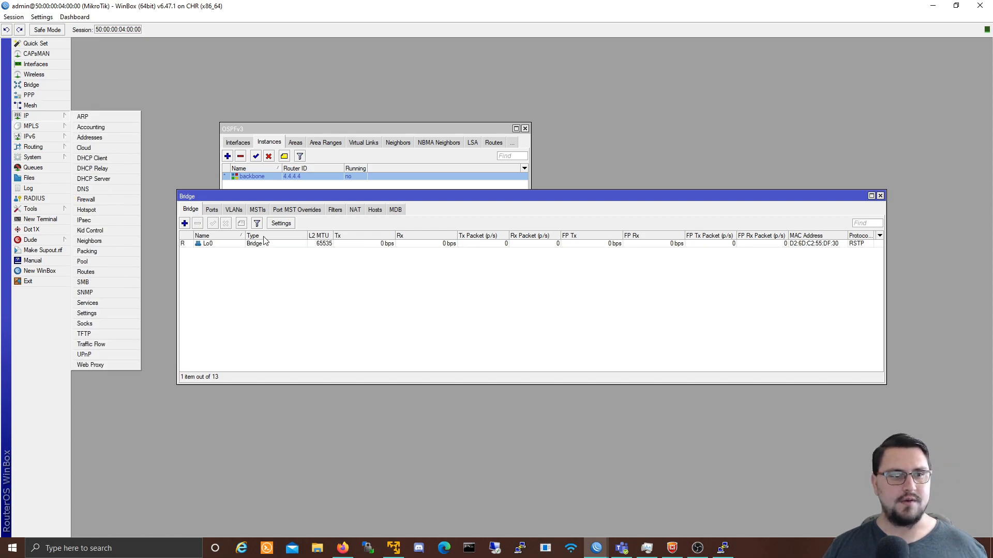
left_click(281, 178)
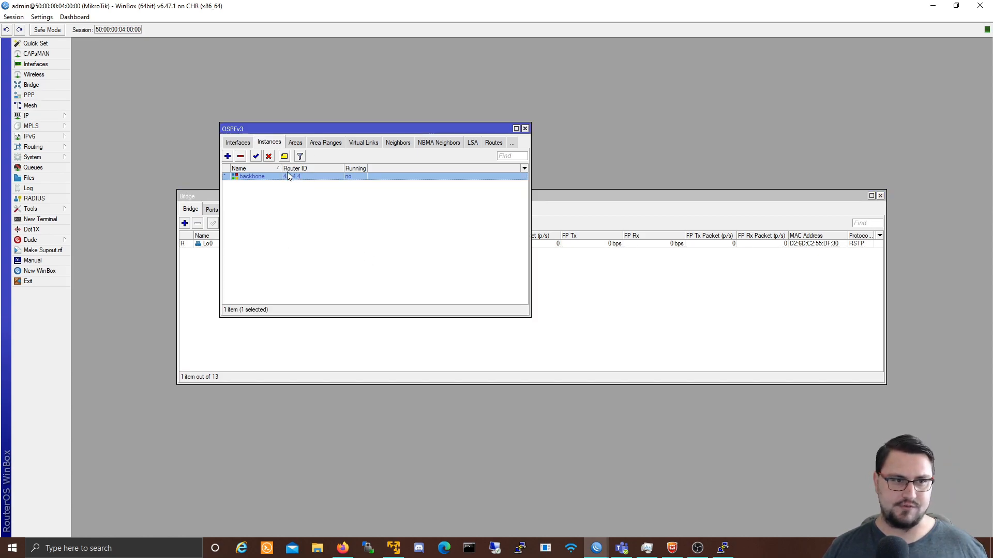
double_click(288, 174)
key("Tab")
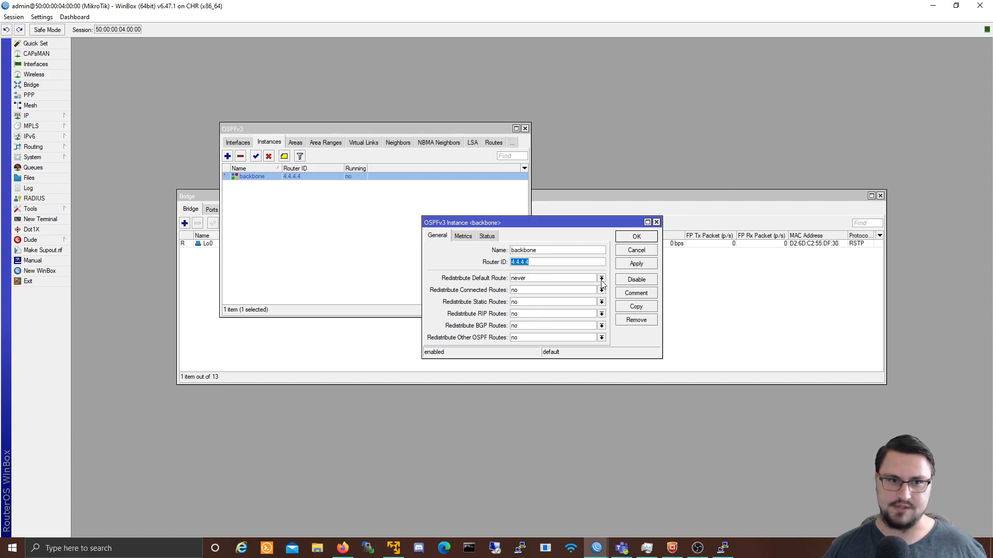
left_click(641, 250)
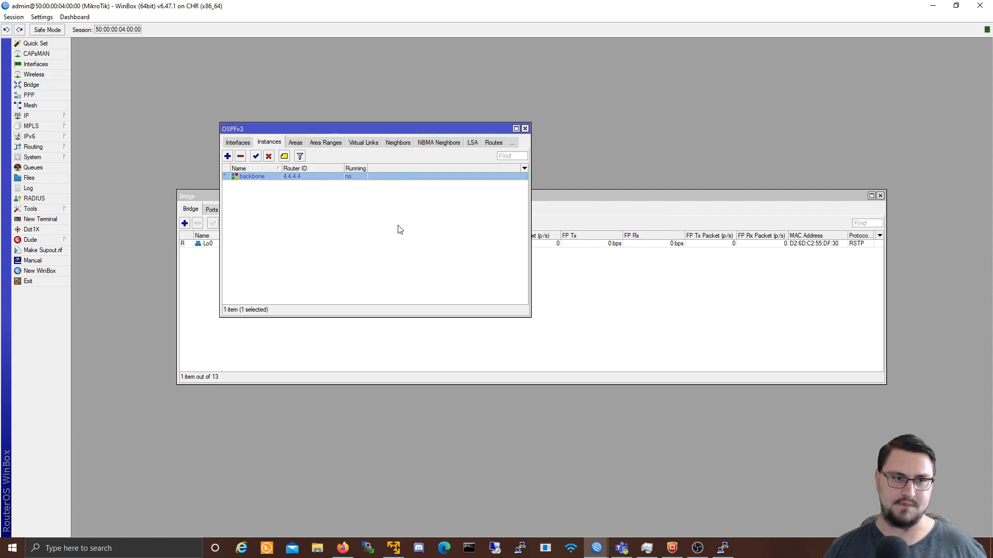
double_click(280, 177)
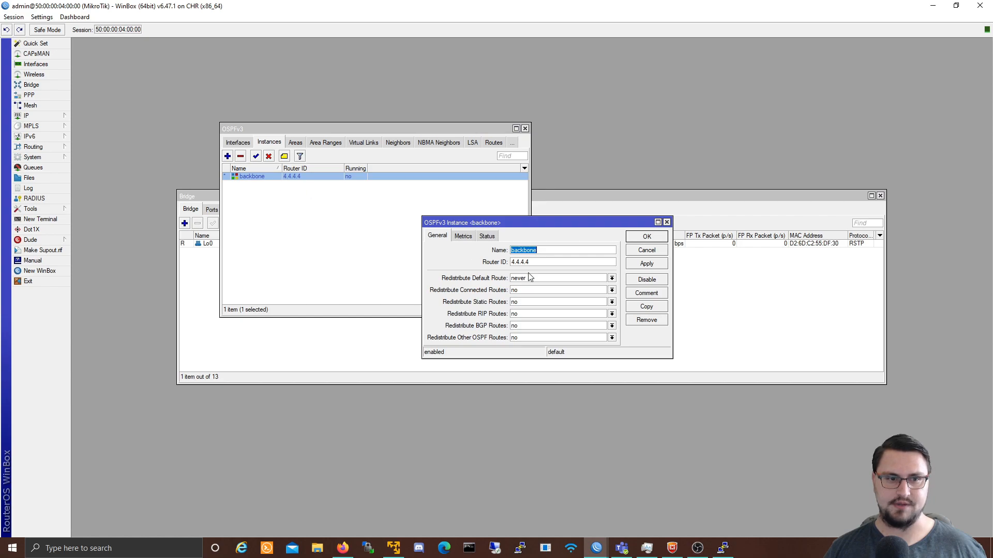
key("Tab")
left_click(647, 250)
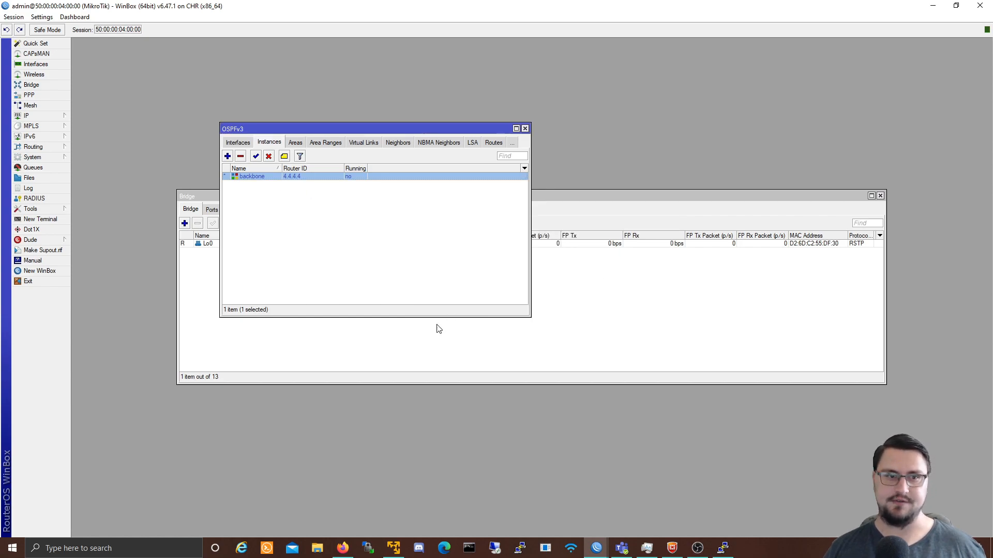
left_click(448, 331)
Step: Add IPv4 address 4.4.4.4 on interface Lo0 in IP > Addresses, then close the list
left_click(28, 115)
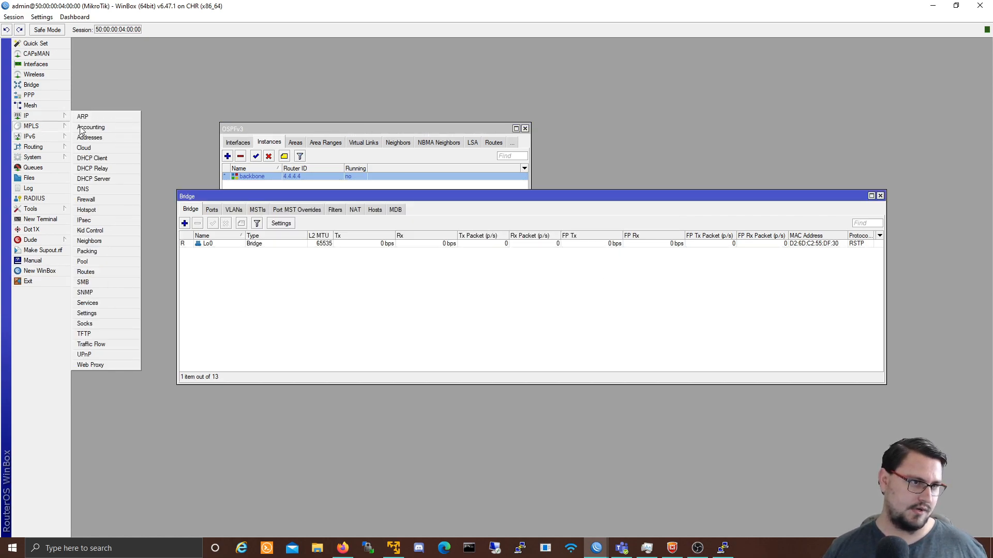
left_click(91, 136)
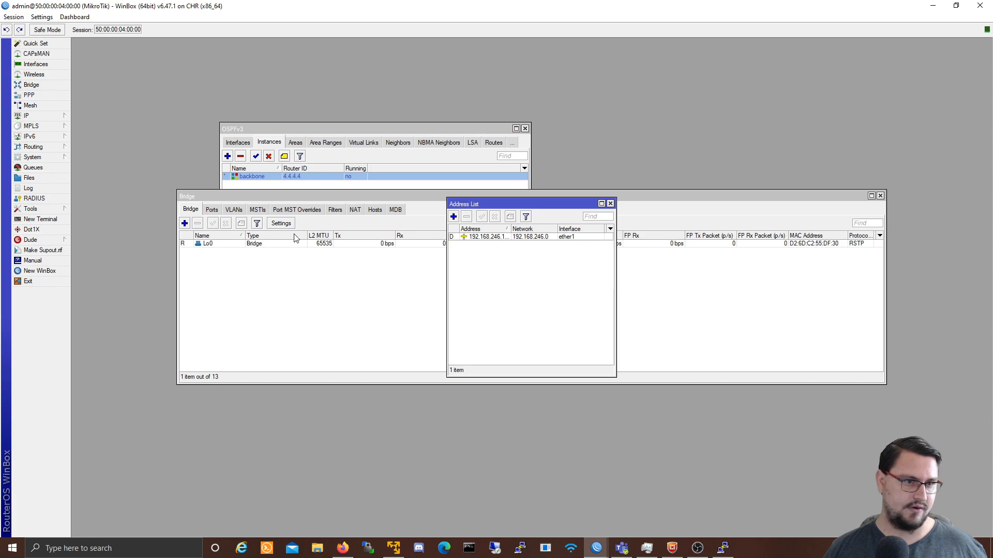
left_click(454, 217)
type("4.4.4.4")
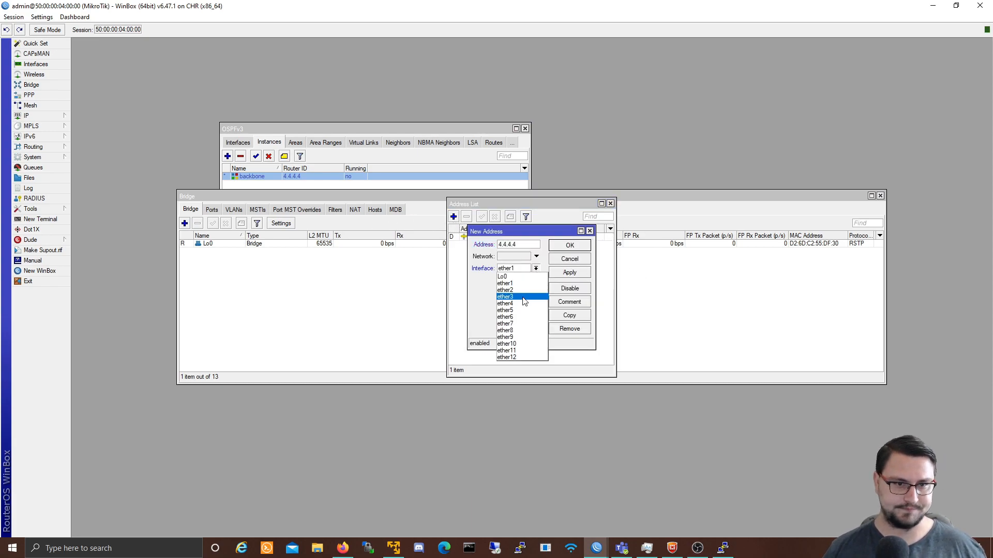
left_click(536, 269)
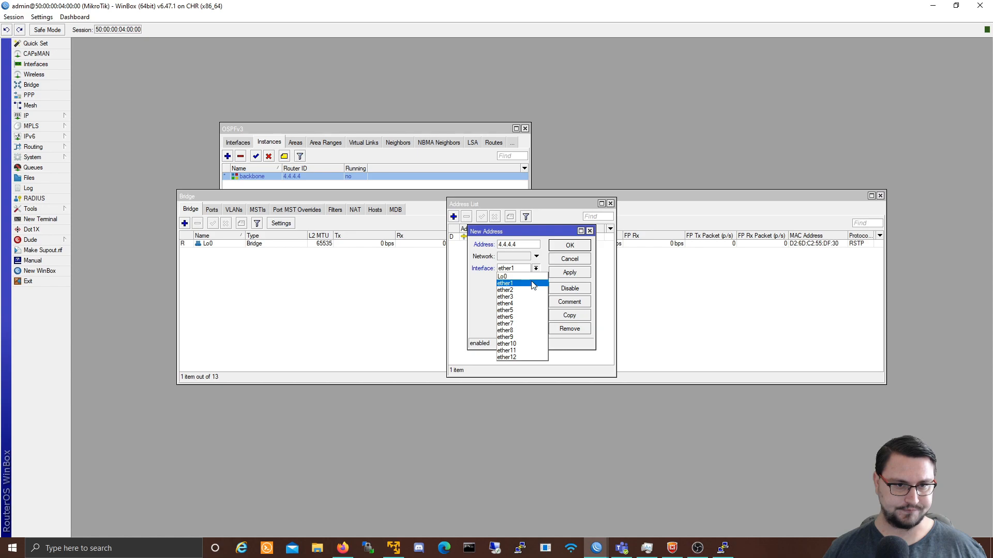
left_click(533, 280)
left_click(562, 275)
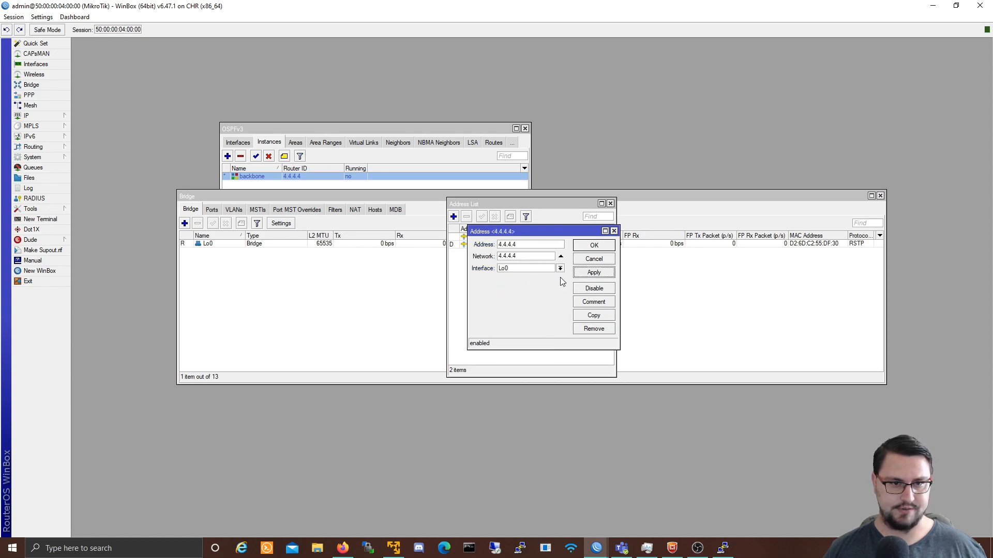
left_click(596, 248)
left_click(514, 239)
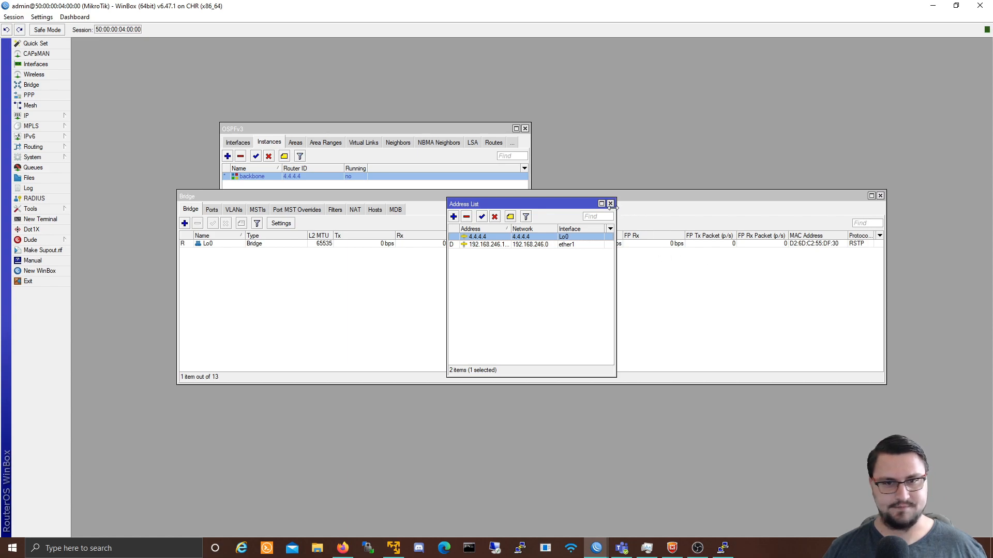
left_click(610, 204)
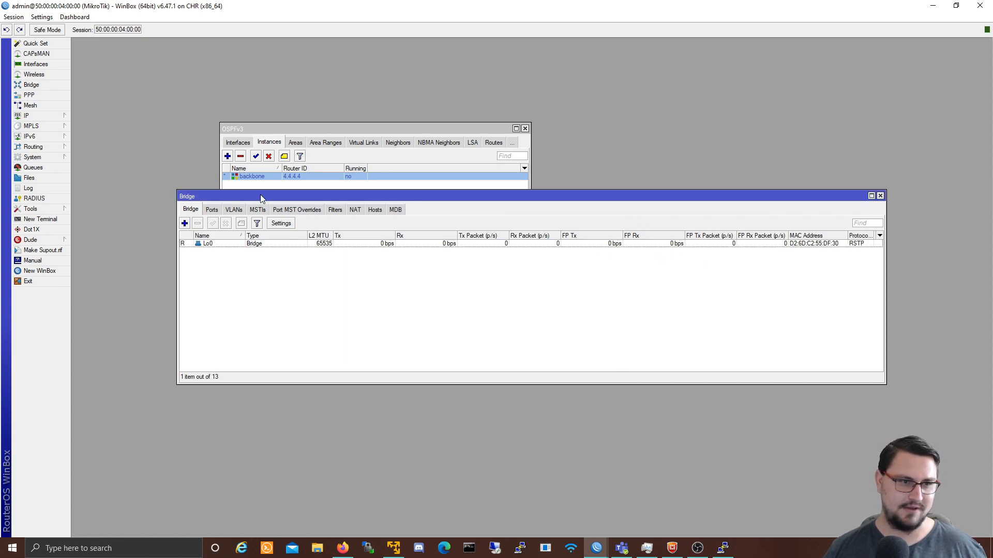
Step: Create a new OSPFv3 interface entry with area backbone on interface ether1
left_click(252, 177)
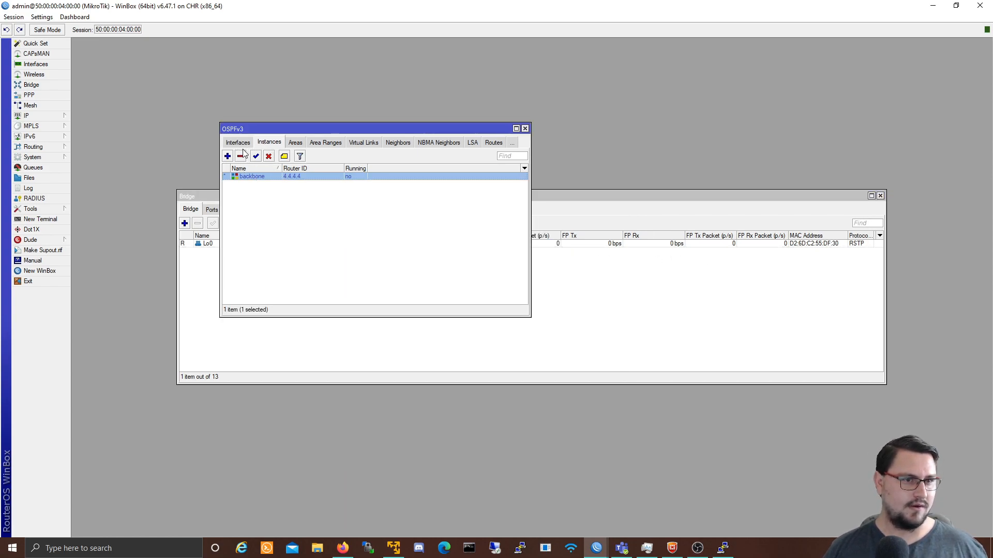
left_click(242, 144)
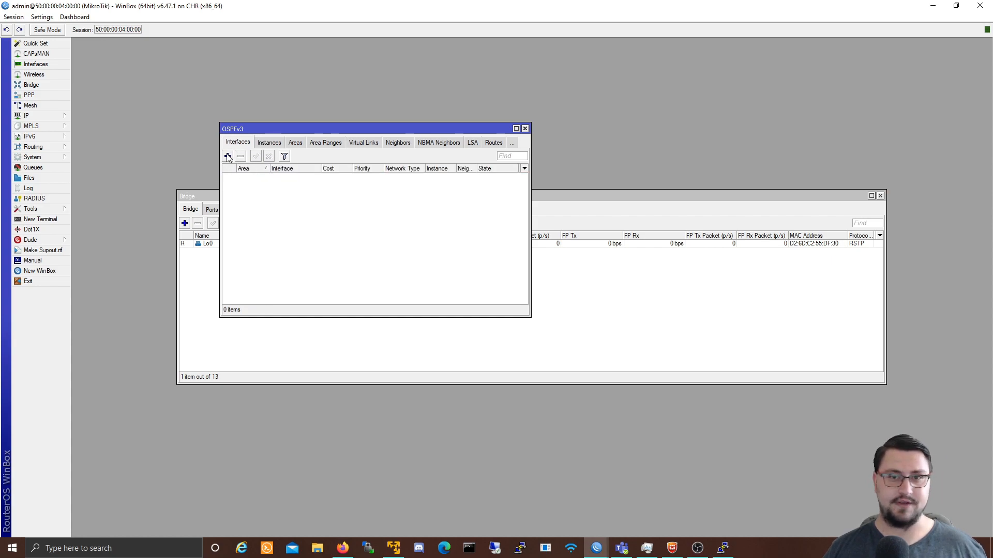
left_click(228, 156)
left_click(529, 226)
left_click(529, 234)
left_click(521, 239)
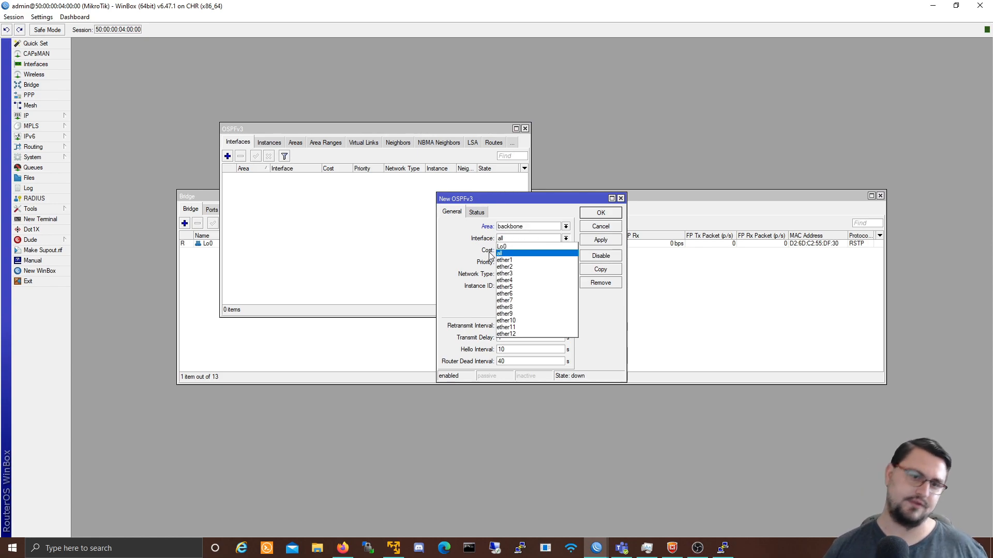
left_click(532, 260)
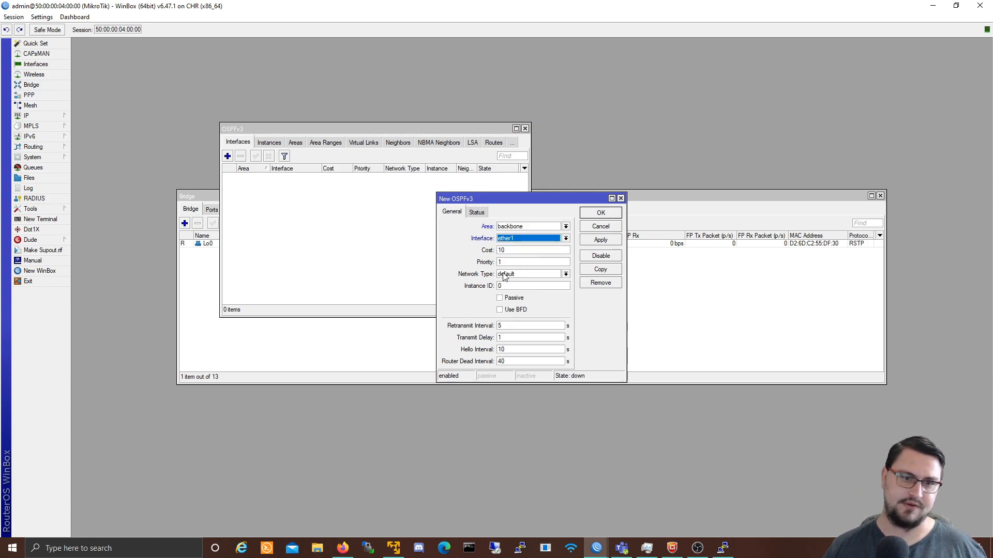
left_click(532, 227)
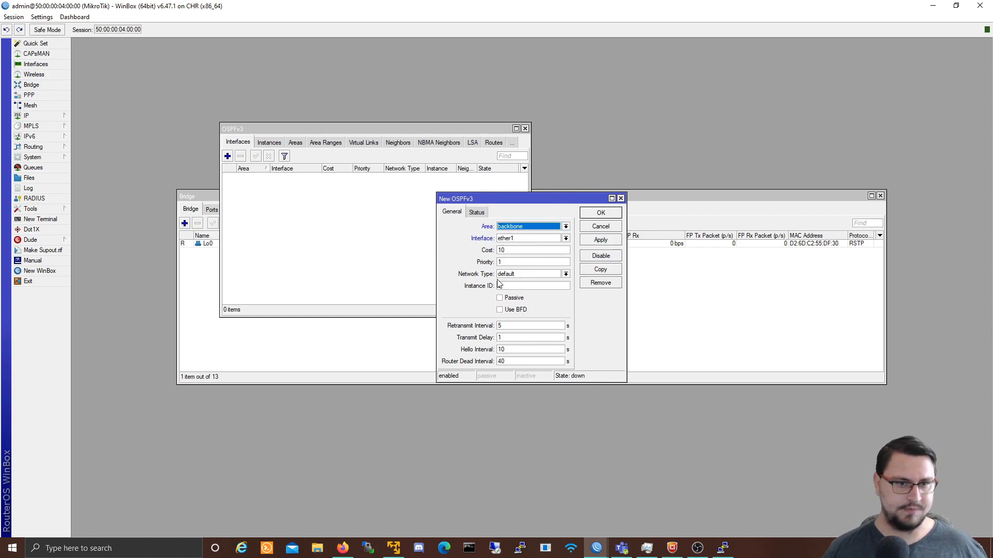
left_click(567, 274)
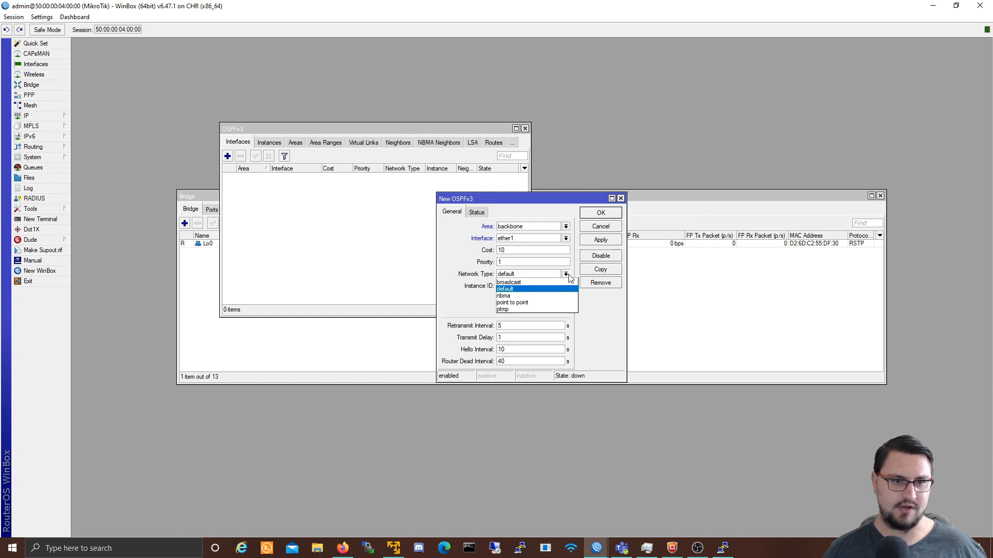
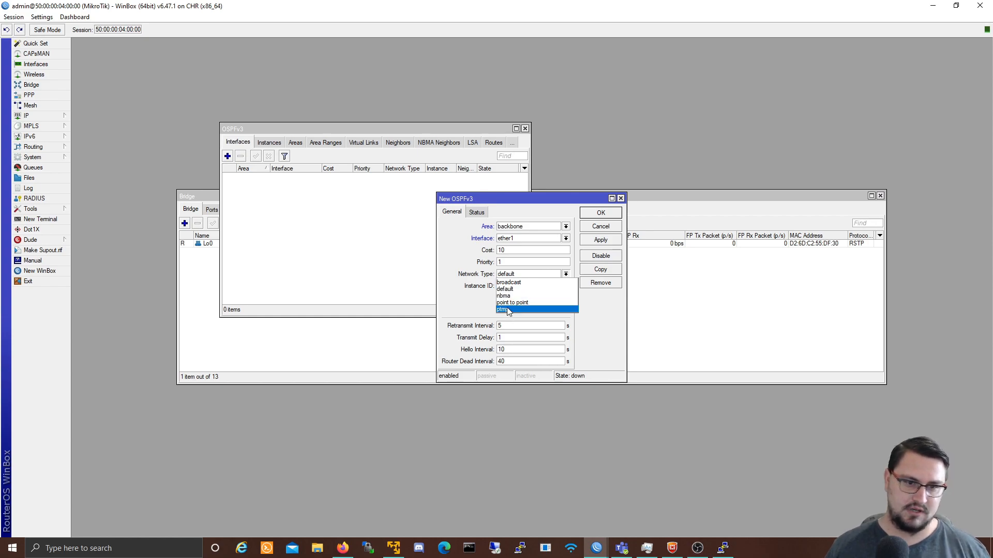
Step: Make the ether1 backbone OSPFv3 interface ptmp with BFD, save it, and check the instances
left_click(508, 309)
left_click(548, 275)
left_click(567, 309)
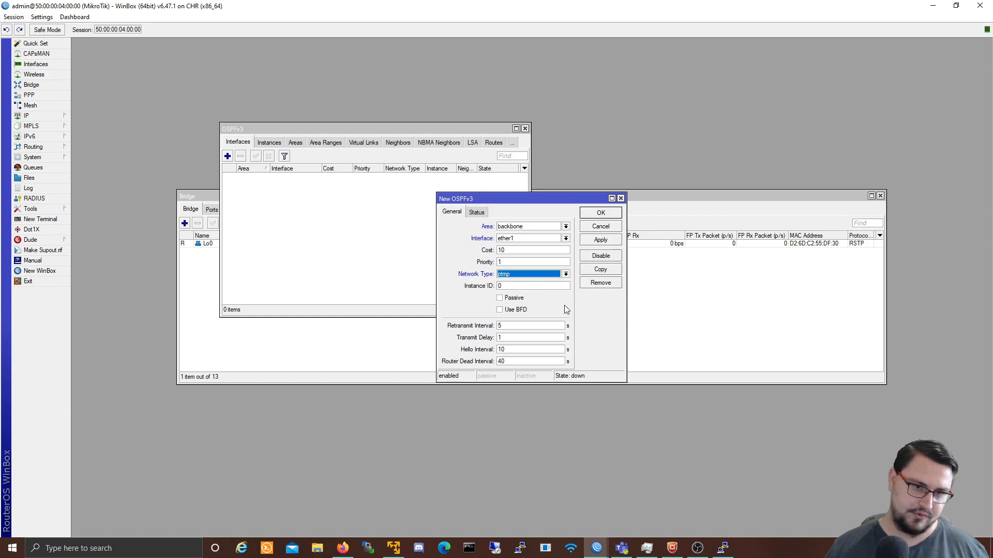
left_click(525, 278)
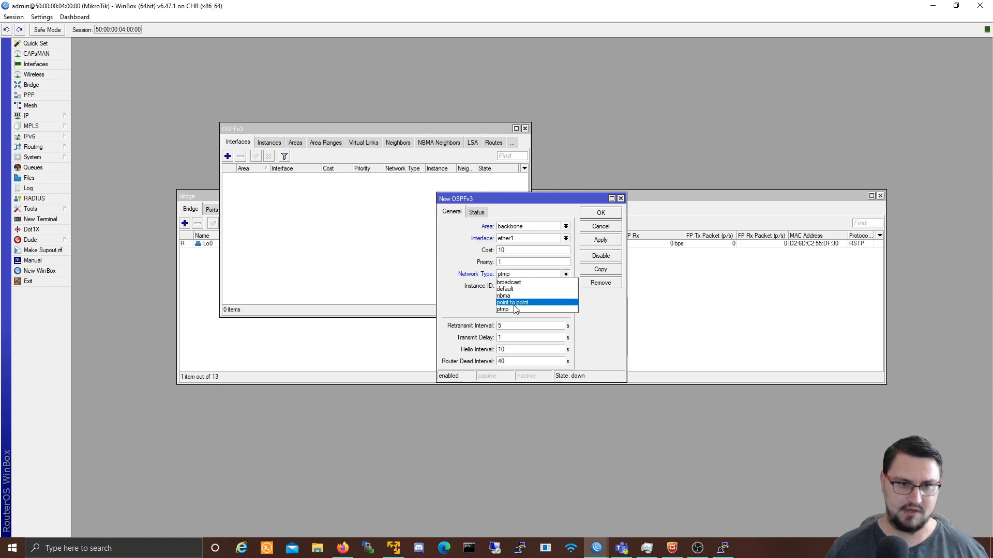
left_click(517, 310)
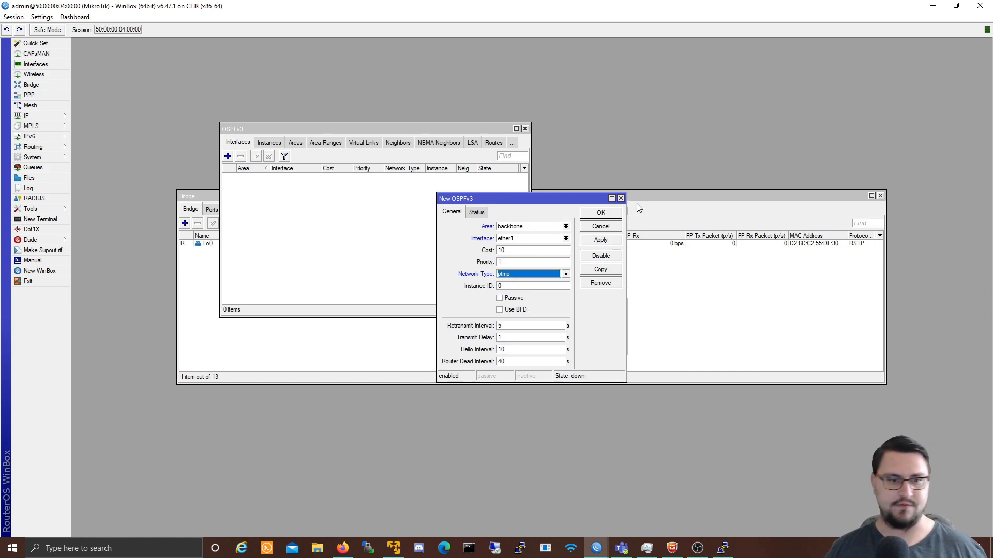
left_click(508, 313)
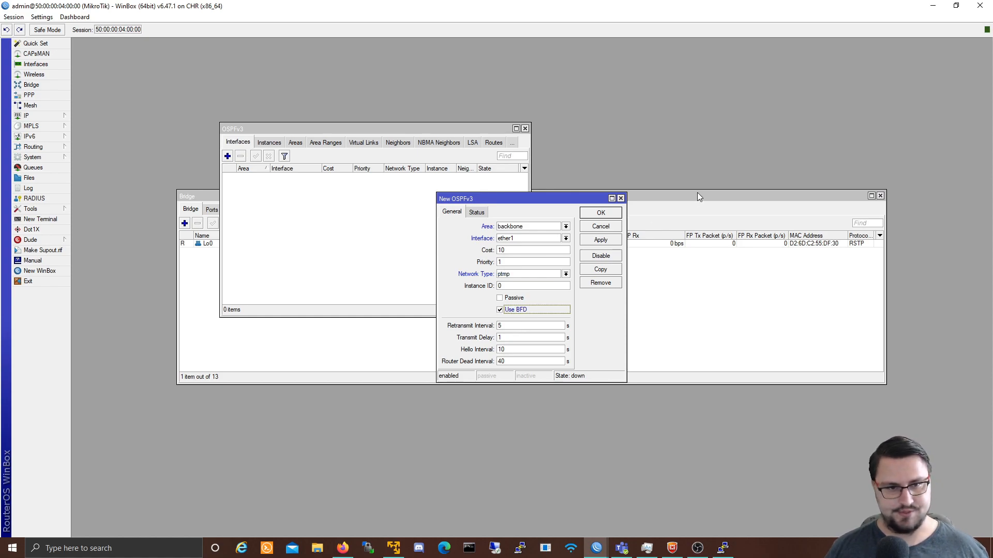
left_click(598, 246)
left_click(600, 215)
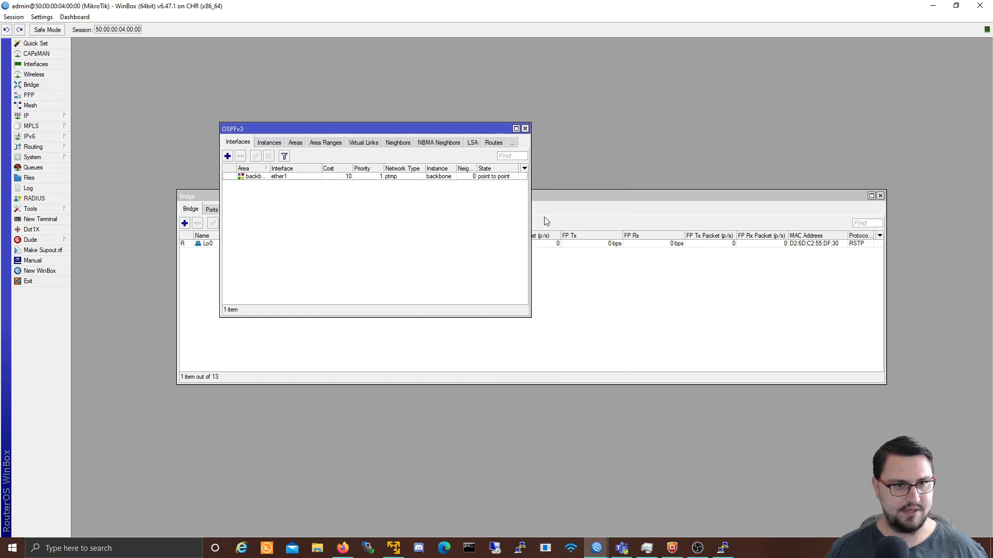
left_click(267, 142)
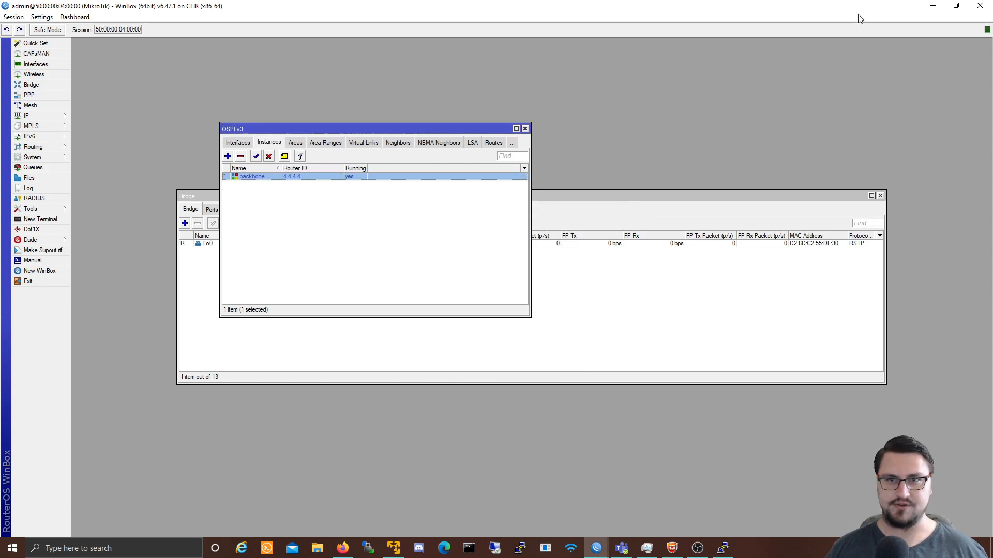
Step: On router 3, rename the default OSPFv3 instance to backbone with router ID 3.3.3.3
left_click(931, 7)
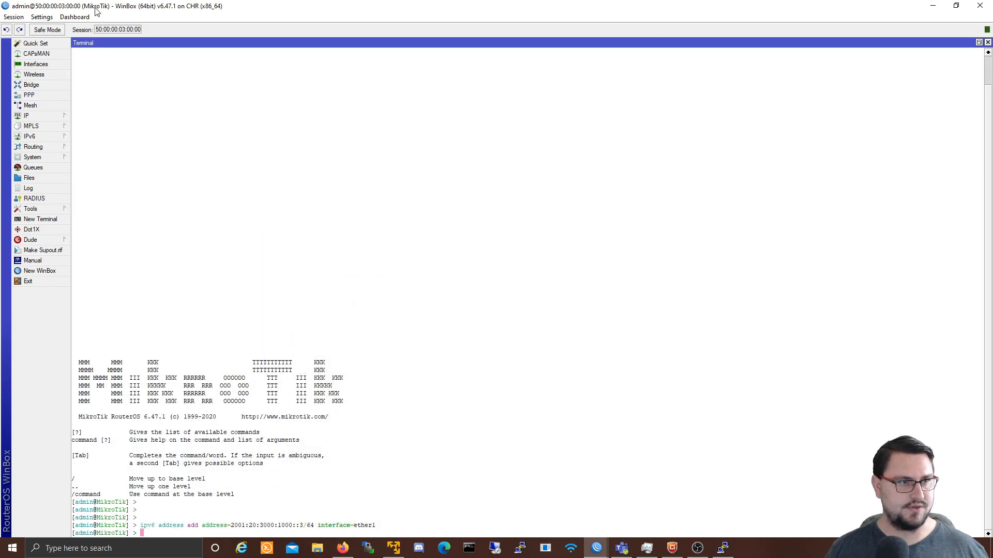
left_click(54, 145)
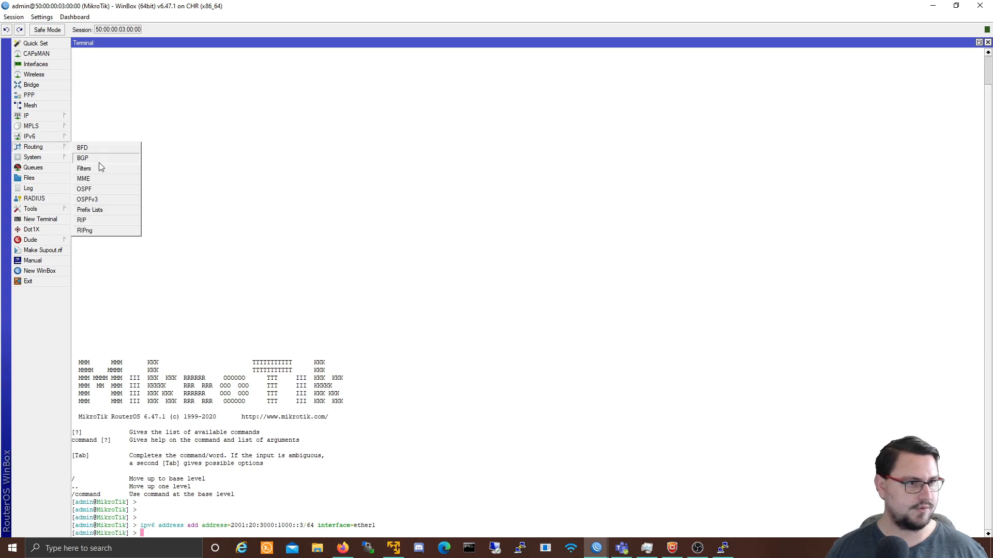
left_click(95, 200)
left_click(426, 209)
left_click(384, 225)
type("backbone")
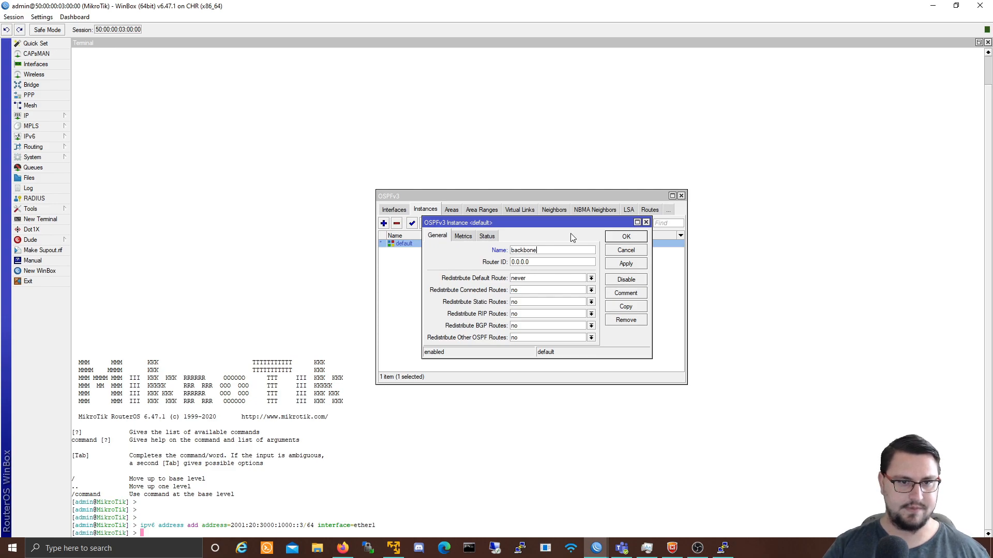
key("Tab")
type("3.3.3.3")
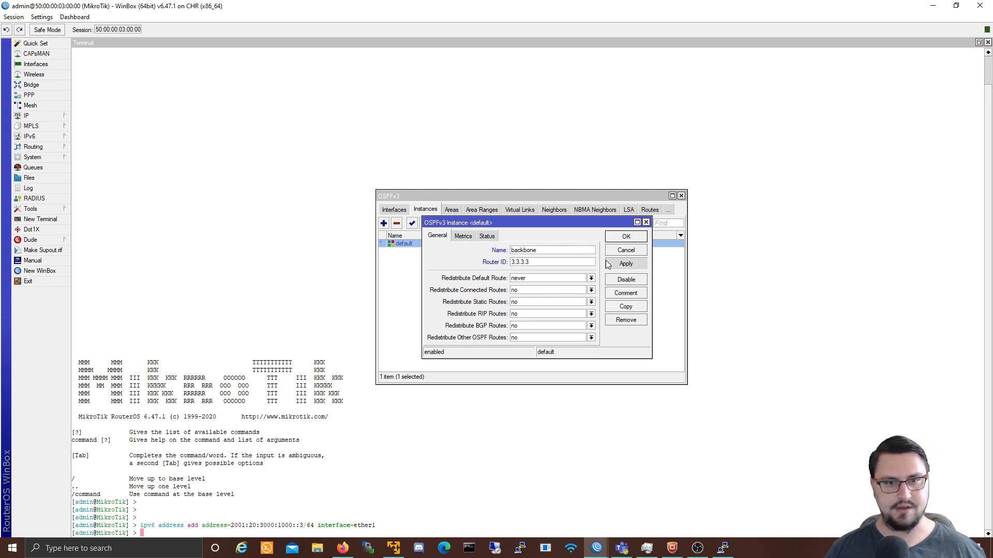
left_click(626, 239)
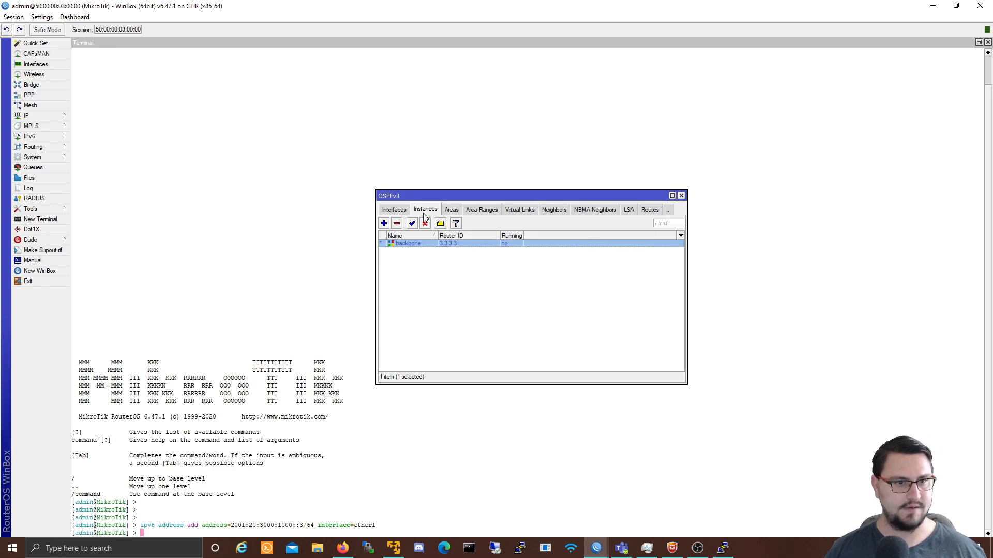
Step: Add ether1 as a ptmp, BFD-enabled OSPFv3 interface in area backbone
left_click(394, 209)
left_click(383, 223)
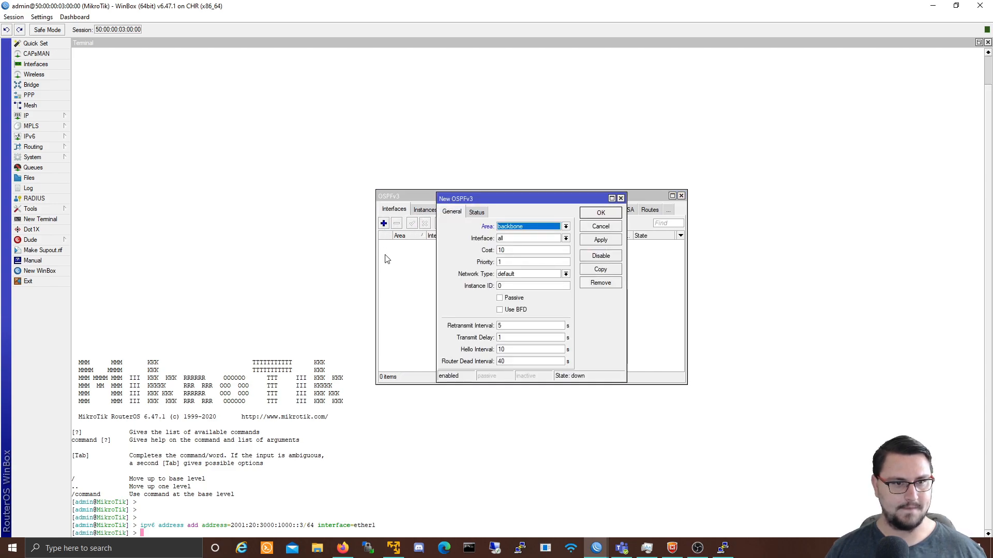
left_click(519, 227)
left_click(518, 235)
left_click(519, 239)
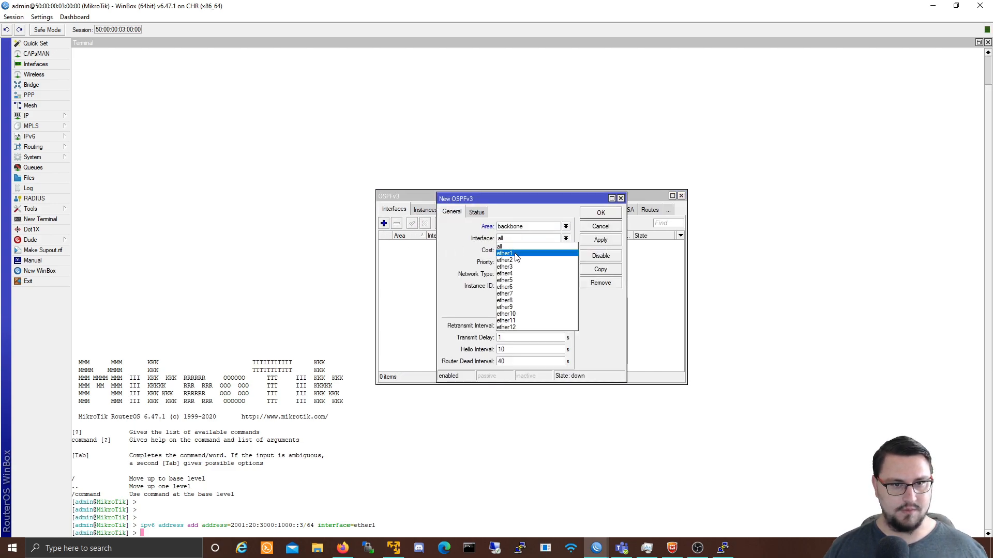
left_click(516, 253)
left_click(523, 310)
left_click(565, 274)
left_click(517, 310)
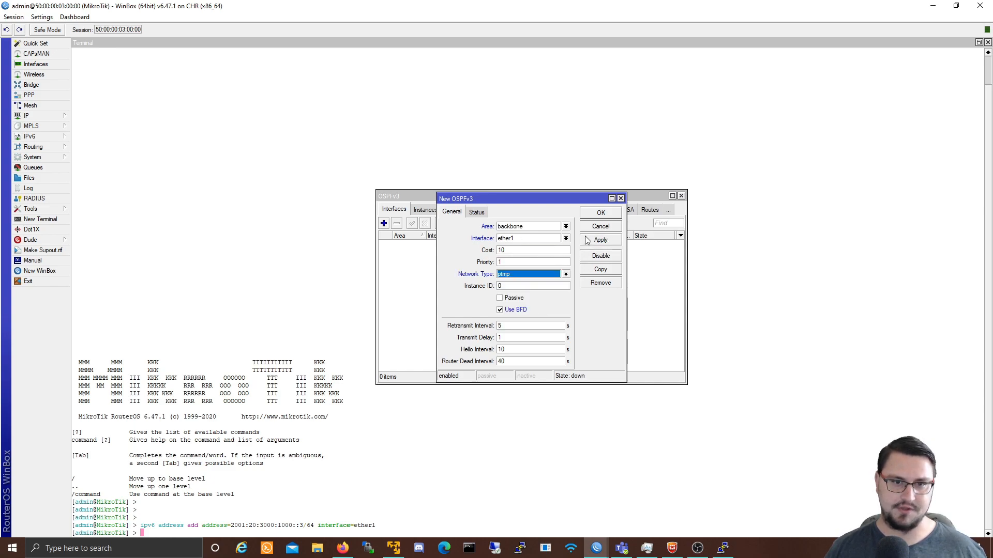
left_click(589, 240)
left_click(600, 212)
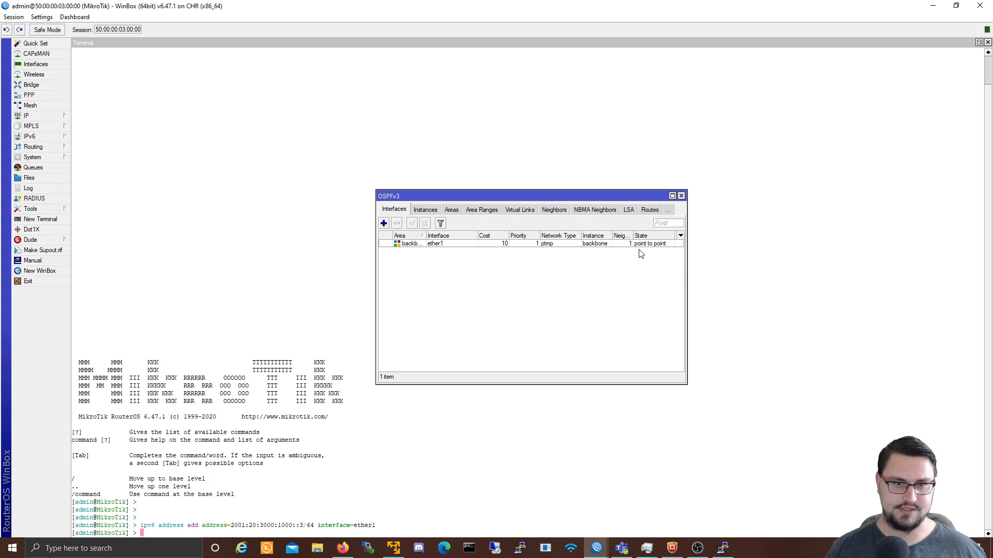
left_click(673, 196)
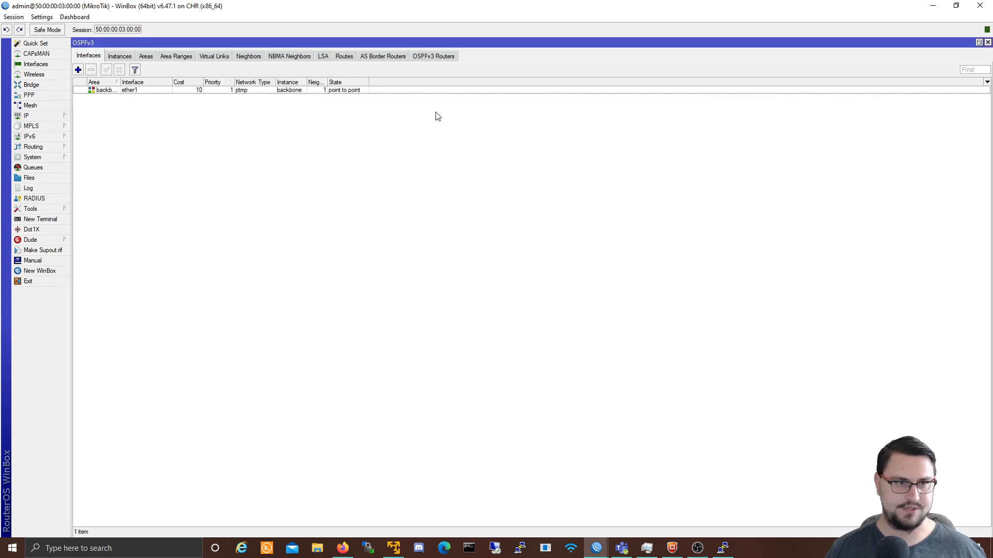
Step: Widen the columns and inspect the backbone neighbour 4.4.4.4 in the Neighbors list
left_click_drag(327, 82, 366, 81)
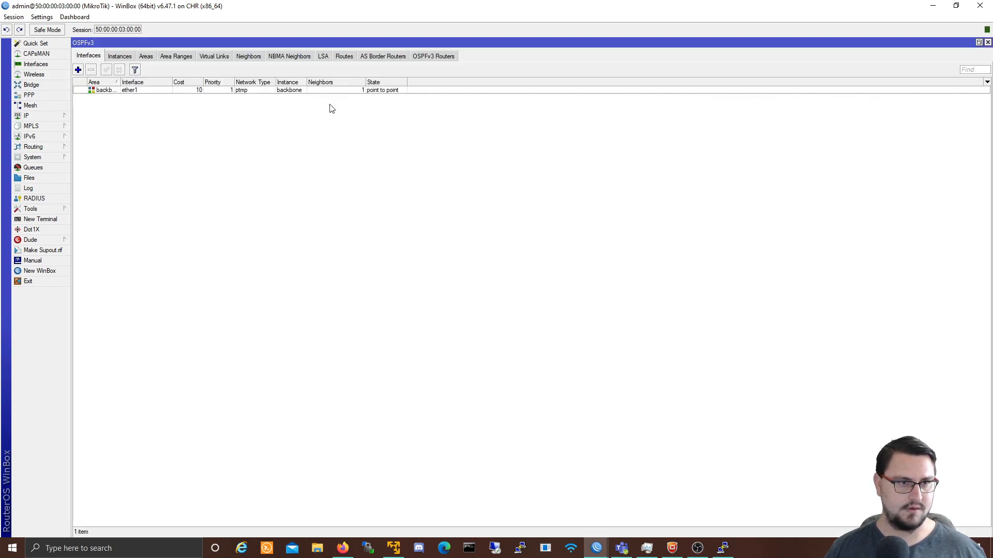
left_click(242, 58)
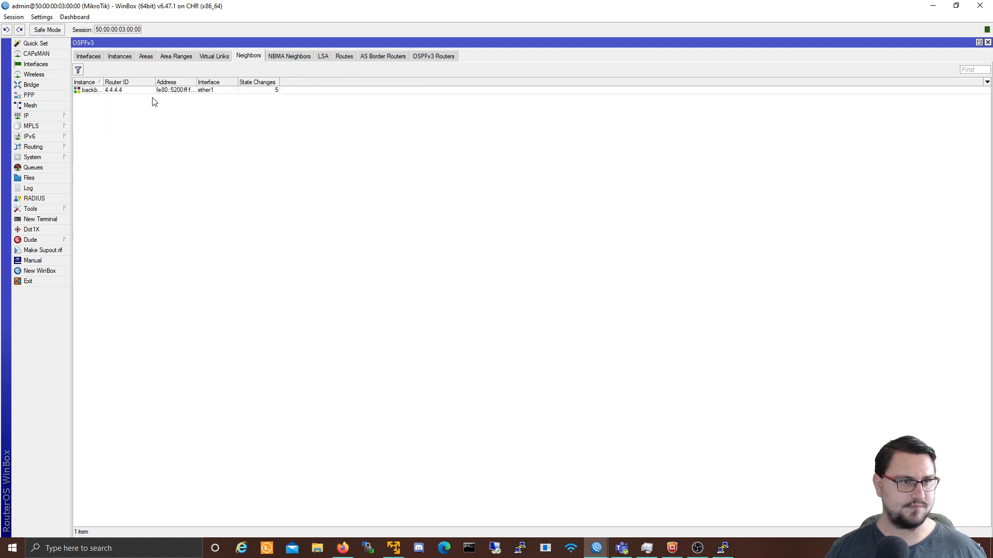
left_click(116, 91)
left_click_drag(103, 83, 134, 82)
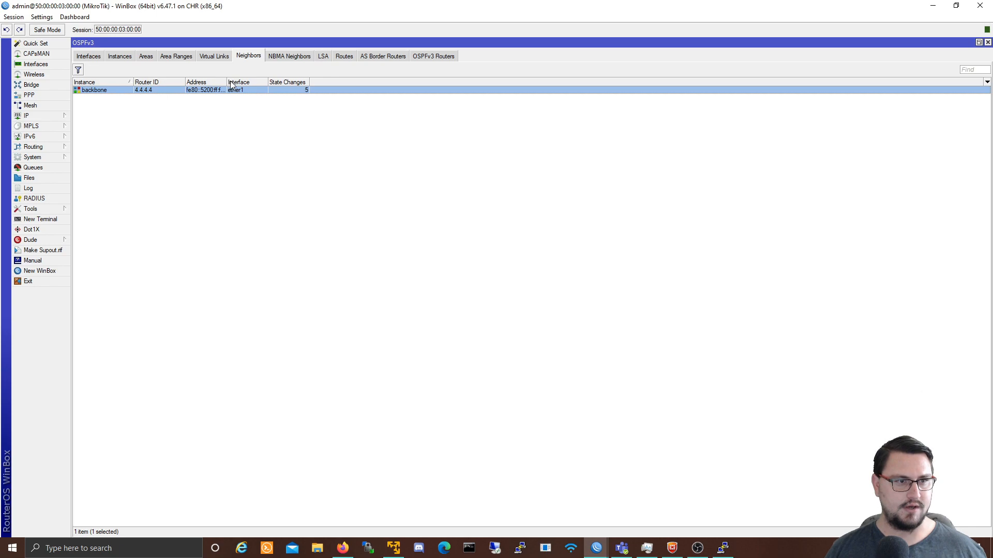
left_click_drag(227, 83, 252, 83)
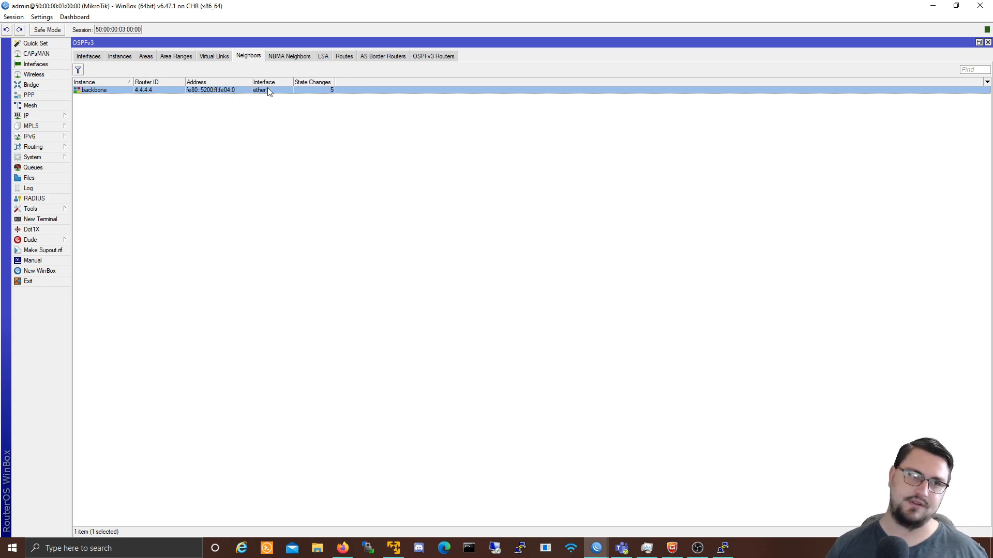
Step: Review the LSAs, routes and OSPFv3 routers list showing 3.3.3.3 and 4.4.4.4
left_click(323, 56)
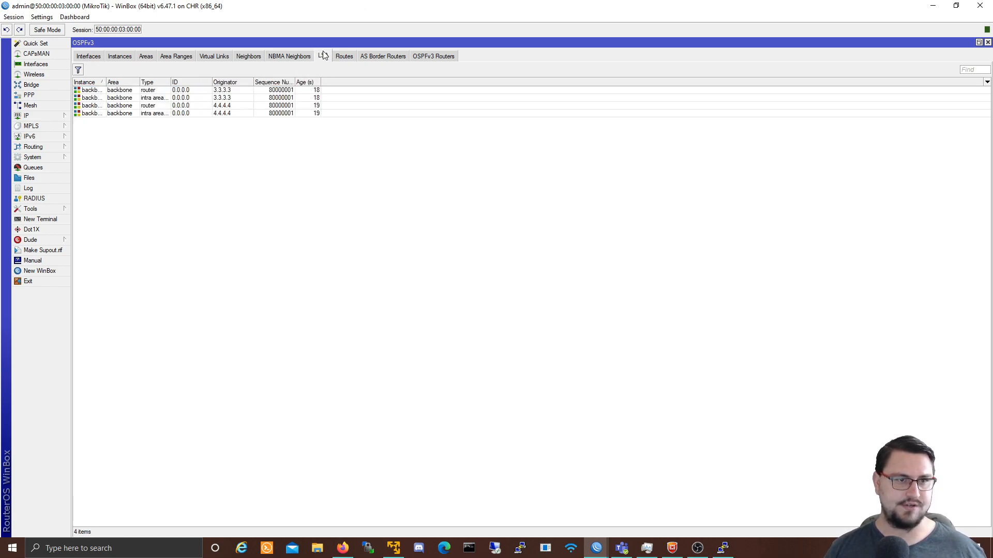
left_click(340, 58)
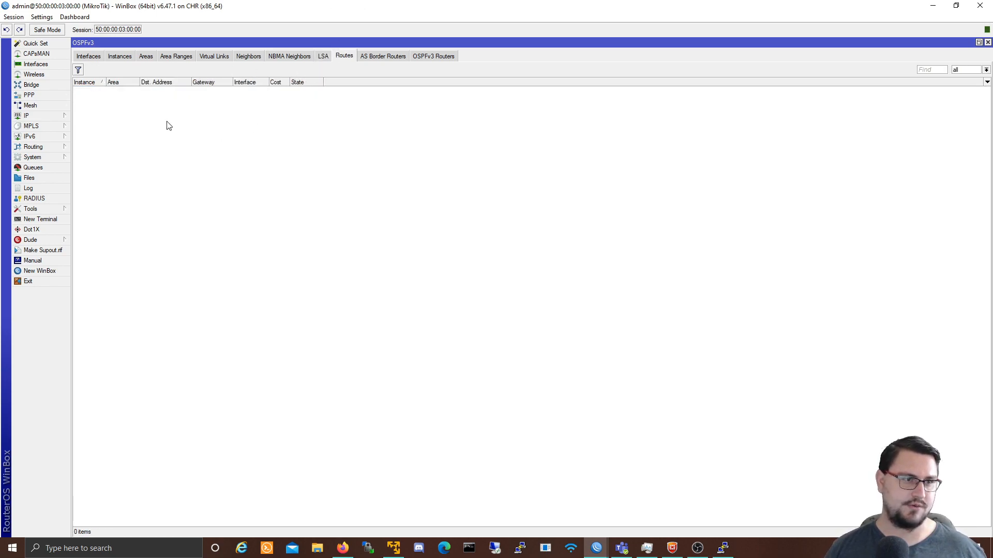
left_click(89, 56)
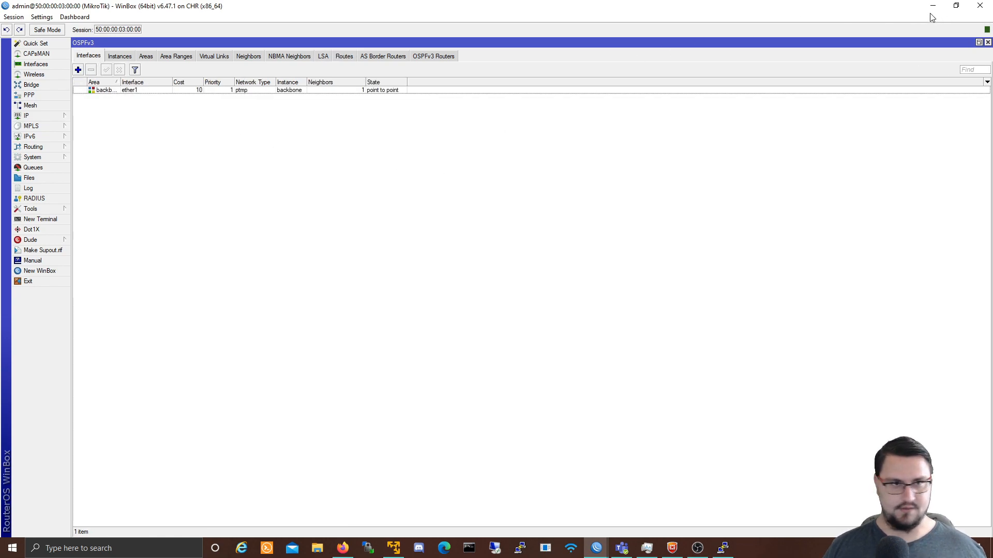
left_click(445, 58)
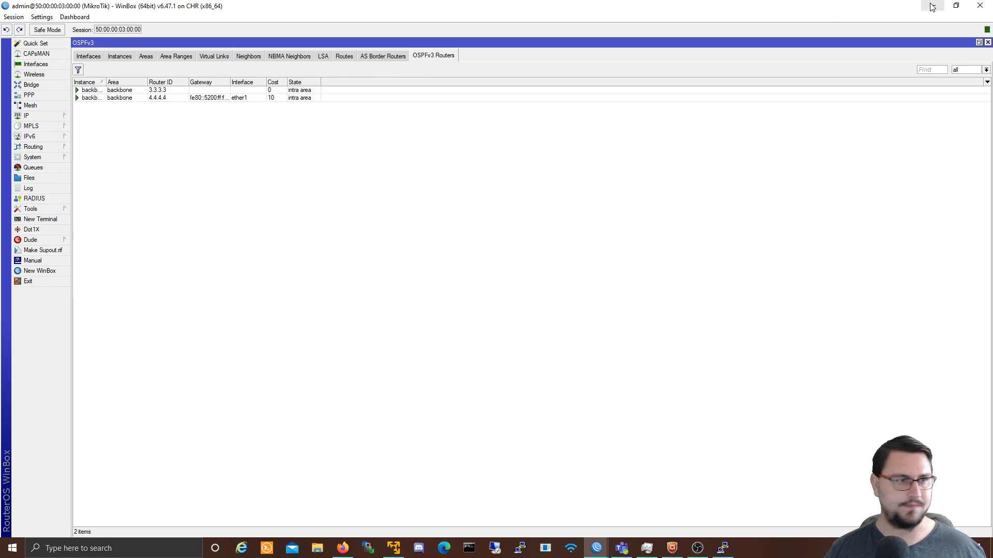
left_click(596, 549)
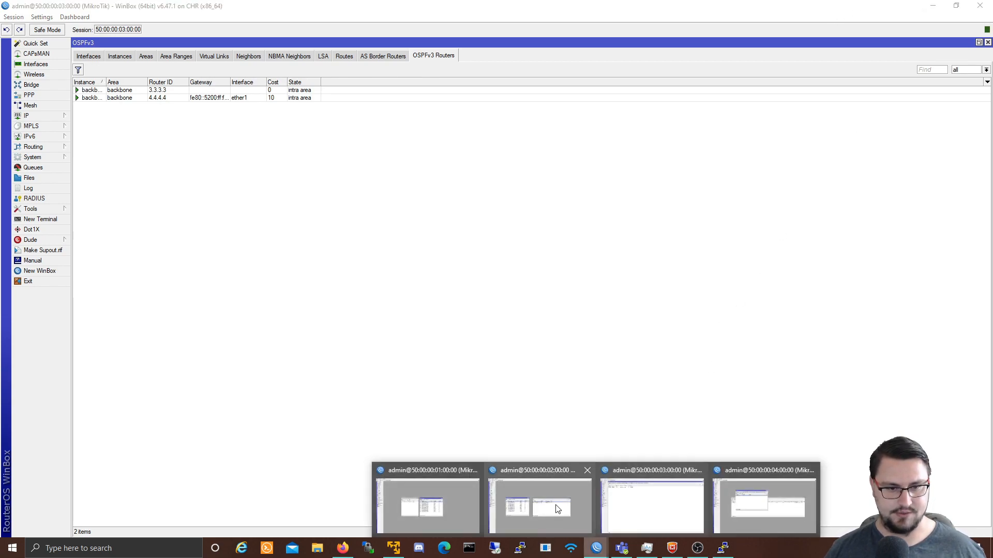
Step: On router 1, rename the default OSPFv3 instance to backbone and save it
left_click(455, 503)
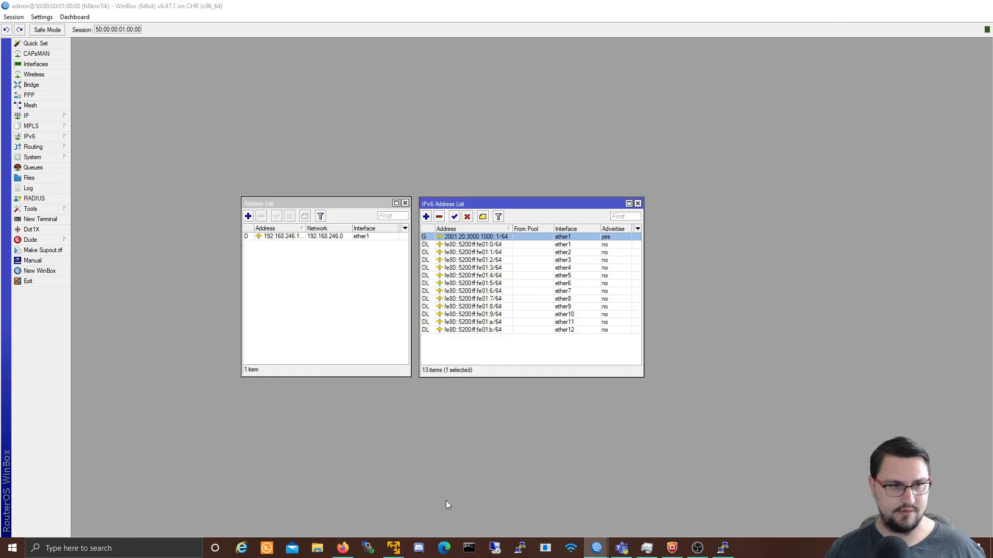
left_click(28, 147)
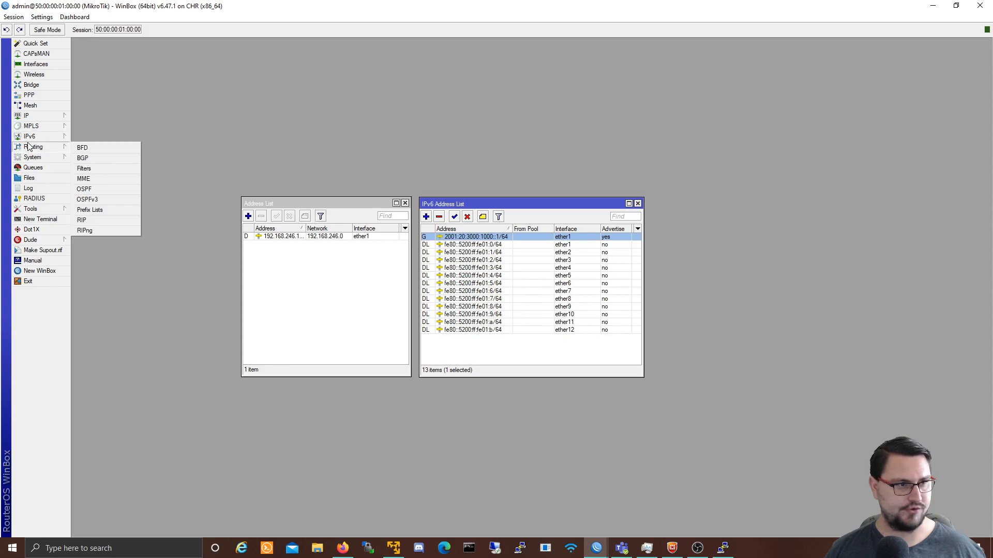
left_click(85, 200)
left_click(425, 210)
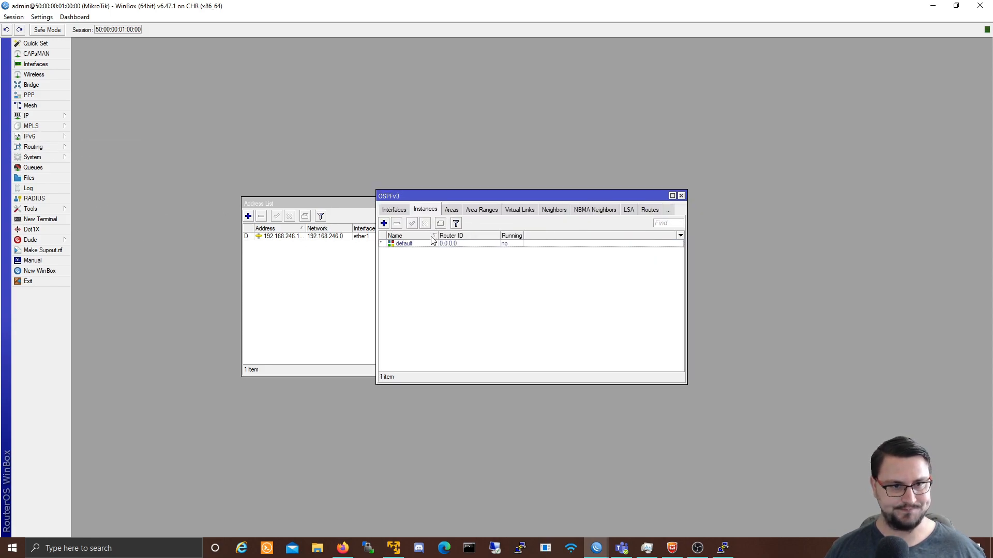
double_click(432, 244)
double_click(537, 262)
type("2")
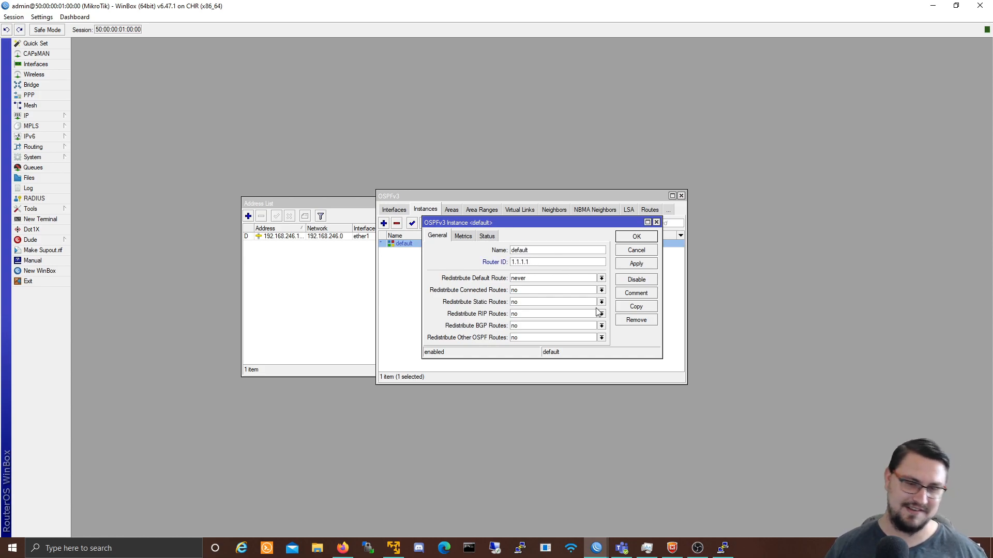
double_click(530, 251)
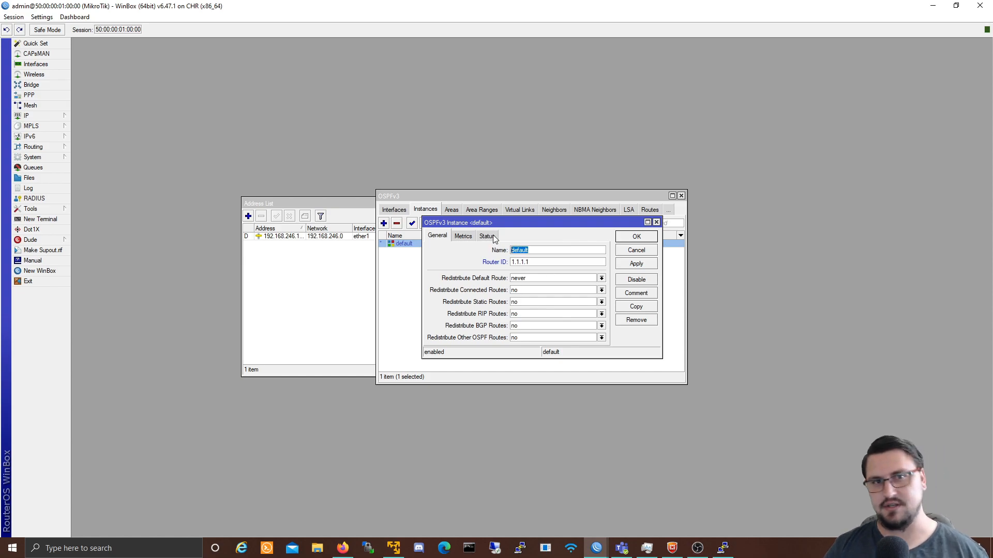
key("BackSpace")
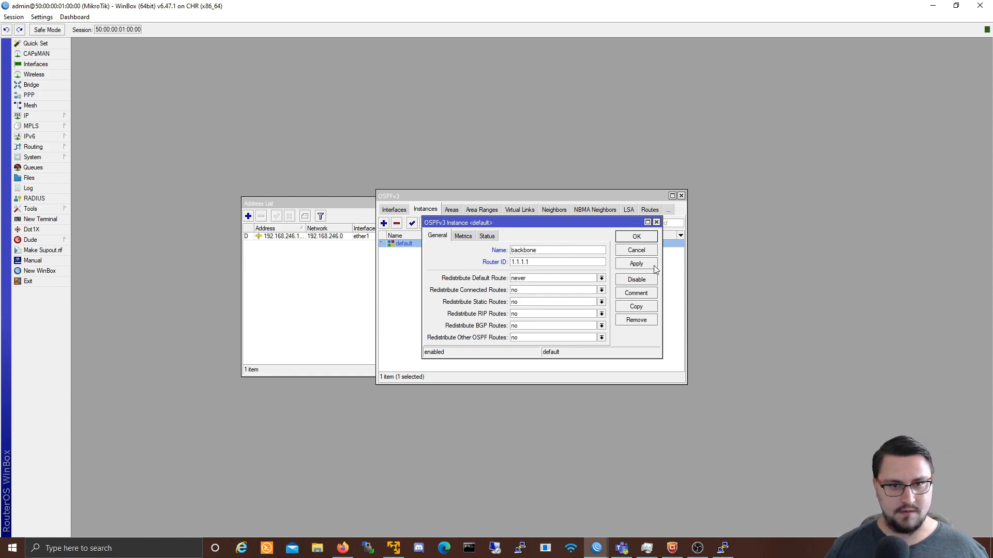
left_click(637, 264)
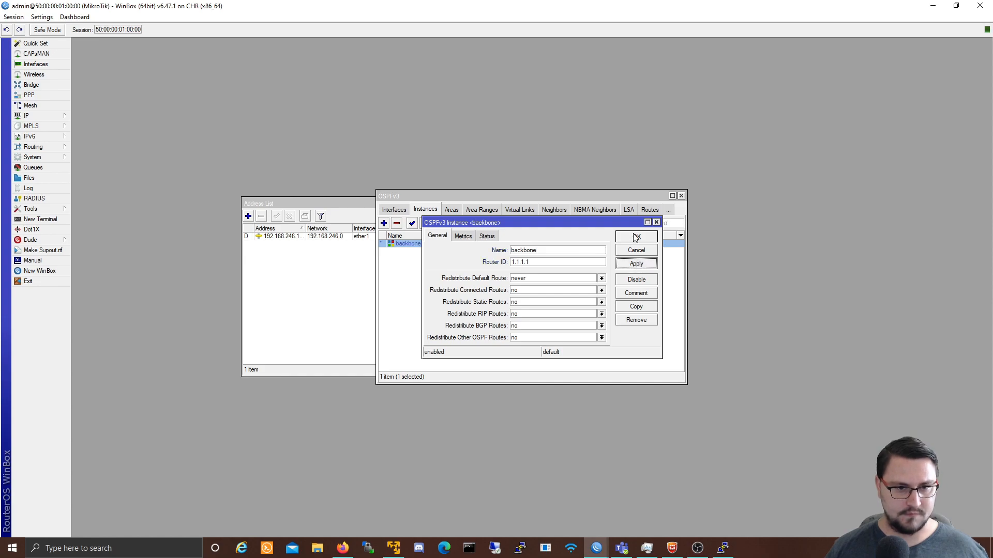
left_click(636, 238)
Step: Add ether1 as a ptmp OSPFv3 interface with BFD enabled
left_click(404, 213)
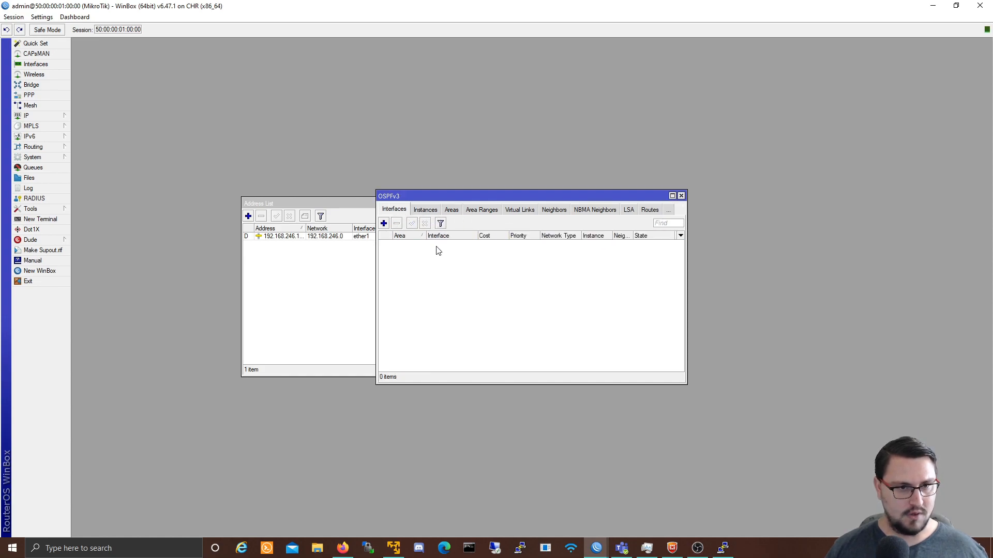
left_click(383, 223)
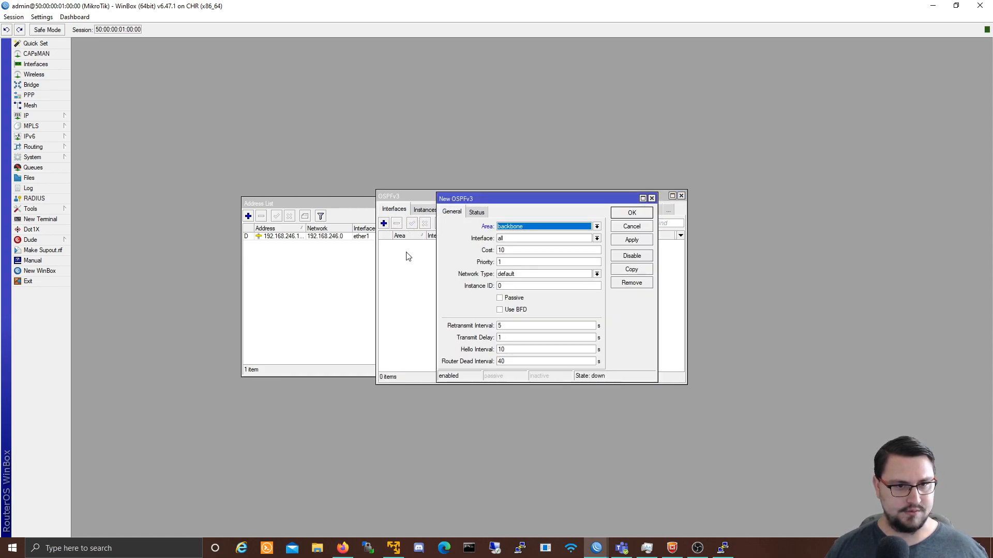
left_click(540, 238)
left_click(535, 253)
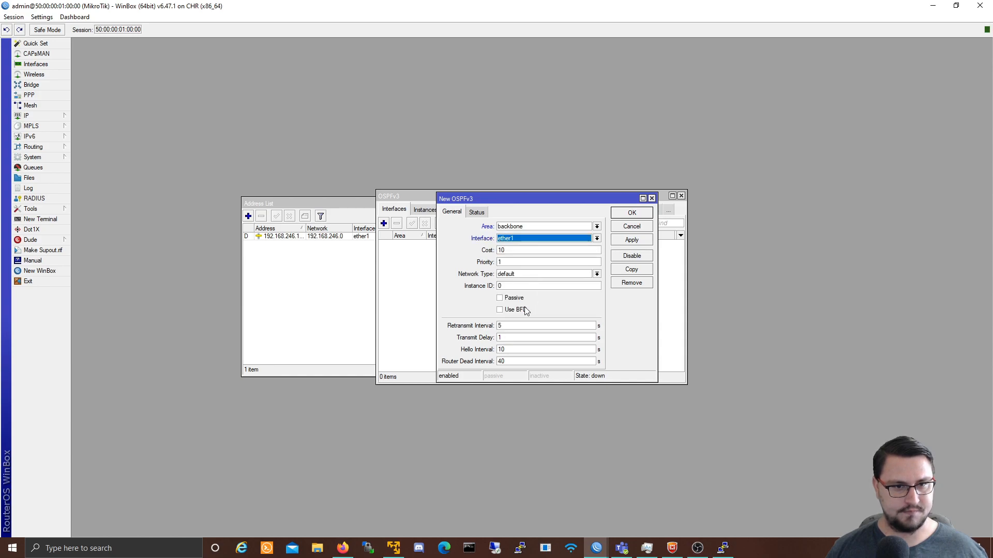
left_click(526, 311)
left_click(530, 274)
left_click(517, 312)
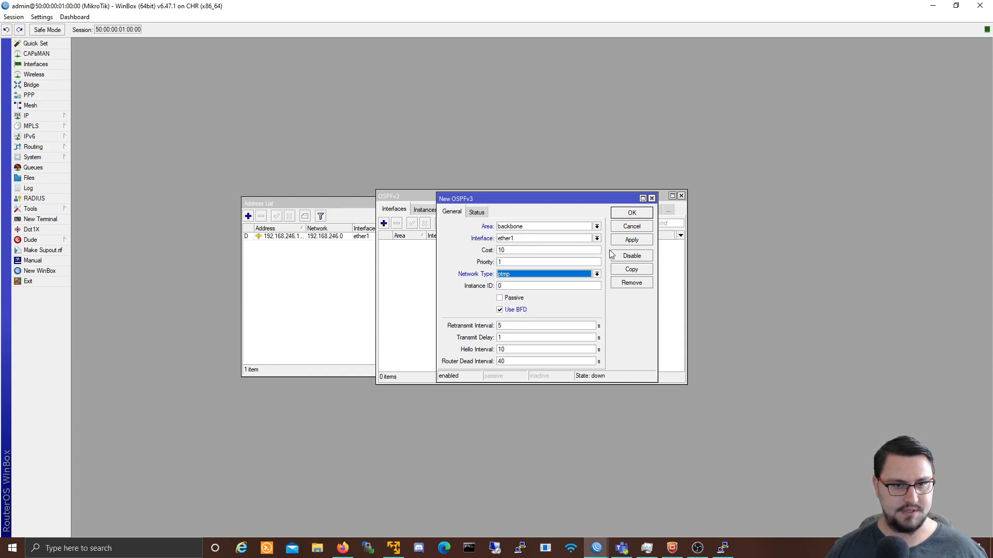
left_click(621, 216)
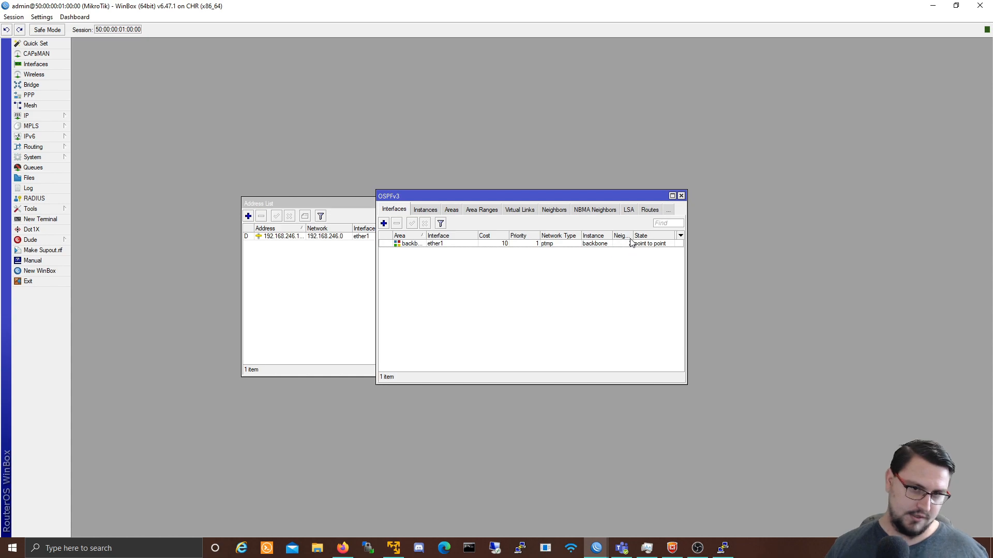
Step: On router 2, rename the default OSPFv3 instance to backbone with router ID 2.2.2.2
mouse_move(600, 547)
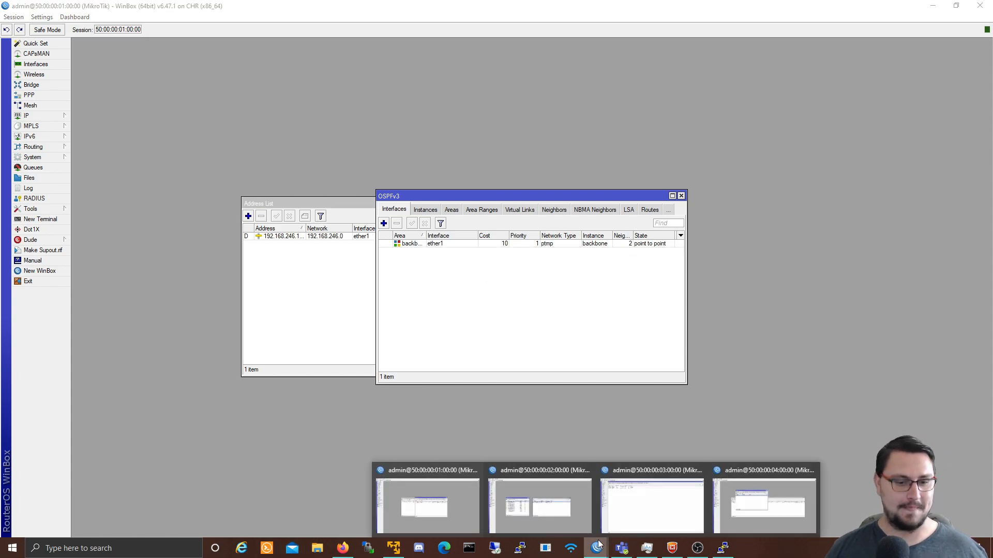
left_click(566, 521)
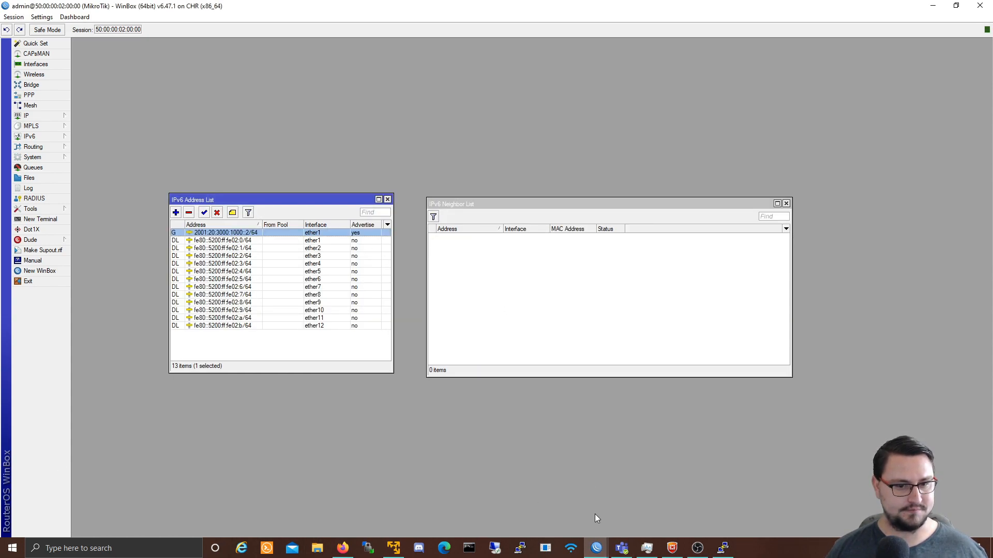
left_click(473, 285)
left_click(31, 147)
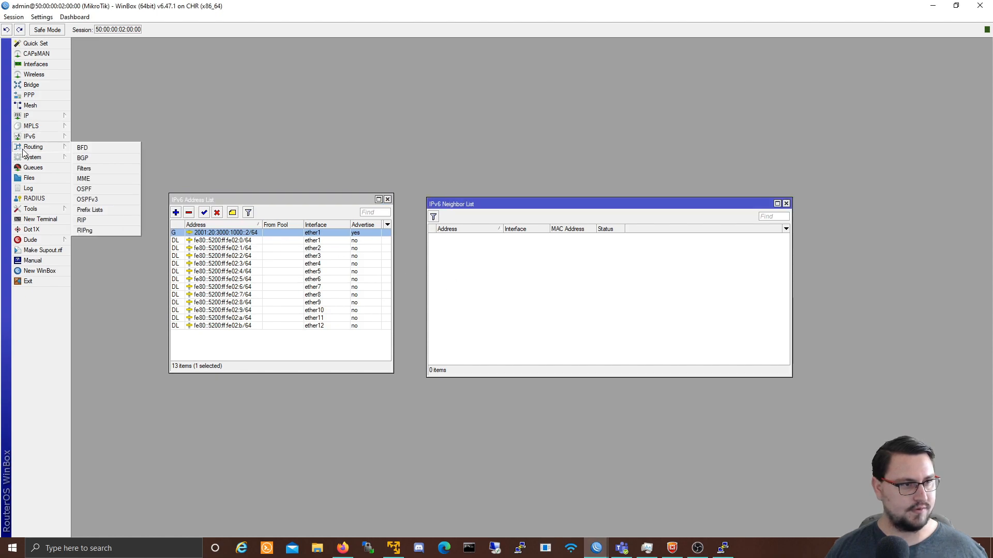
left_click(102, 200)
left_click(425, 209)
double_click(567, 244)
type("backbone")
key("Tab")
type("2.2.2.2")
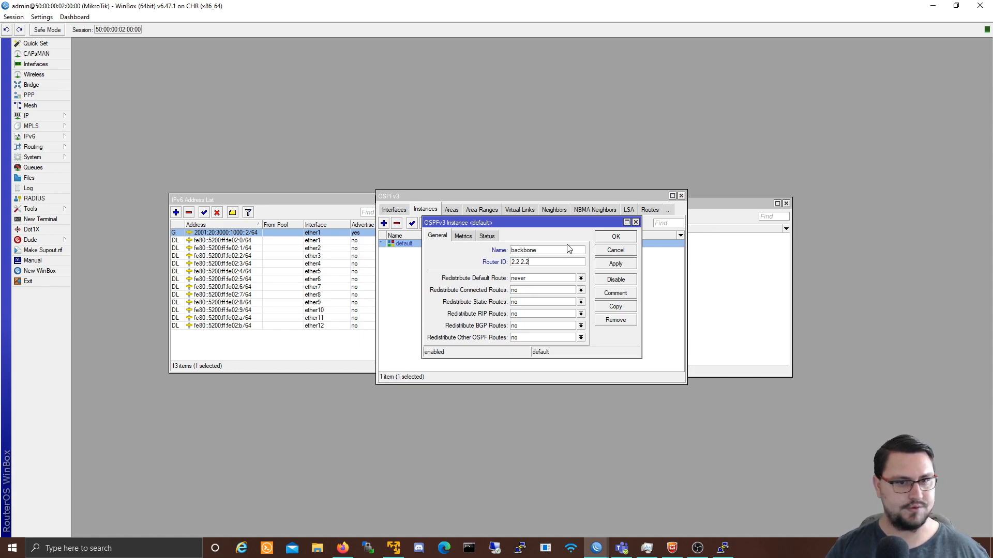
left_click(615, 266)
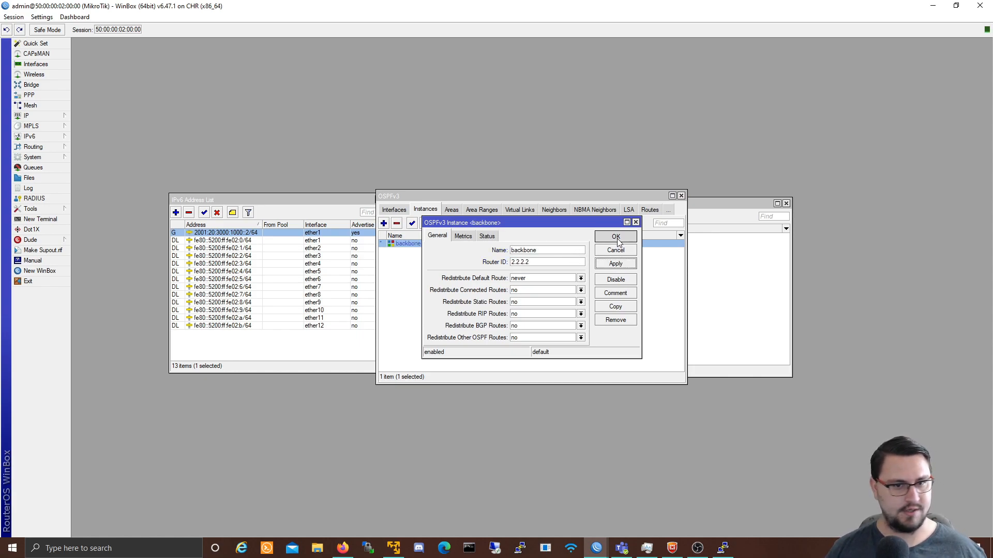
left_click(615, 237)
Step: Add ether1 as a ptmp OSPFv3 interface with BFD enabled
left_click(394, 209)
left_click(383, 223)
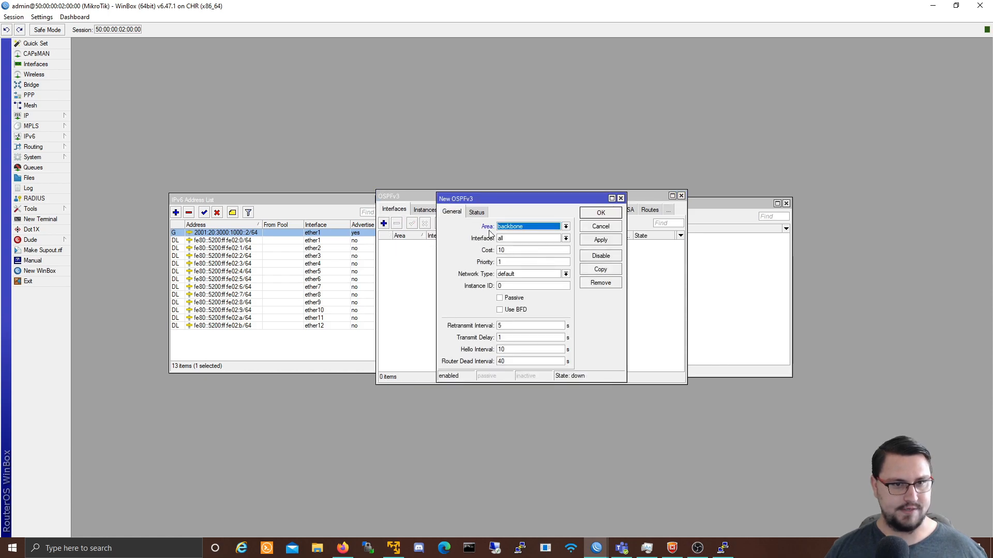
left_click(536, 239)
left_click(534, 253)
left_click(533, 275)
left_click(518, 308)
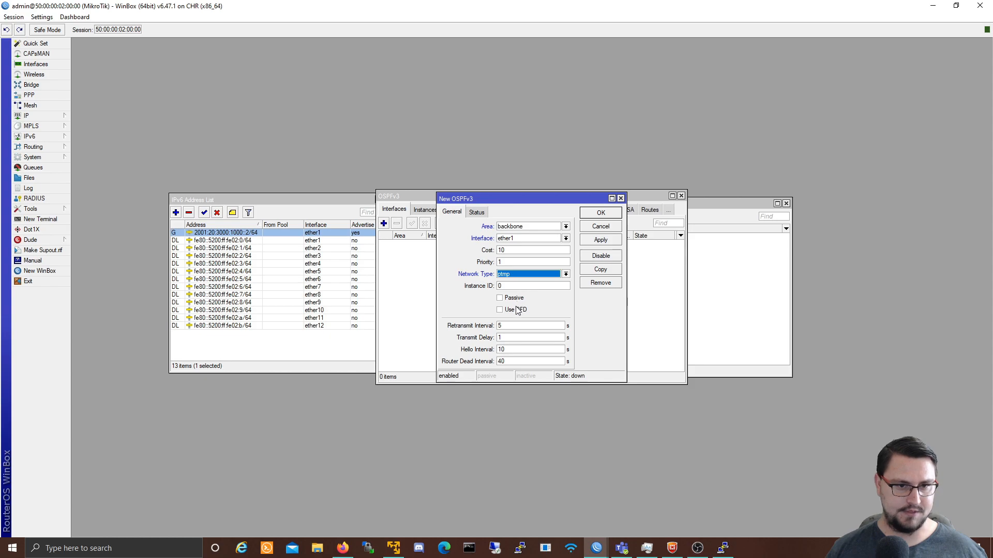
left_click(517, 310)
left_click(602, 243)
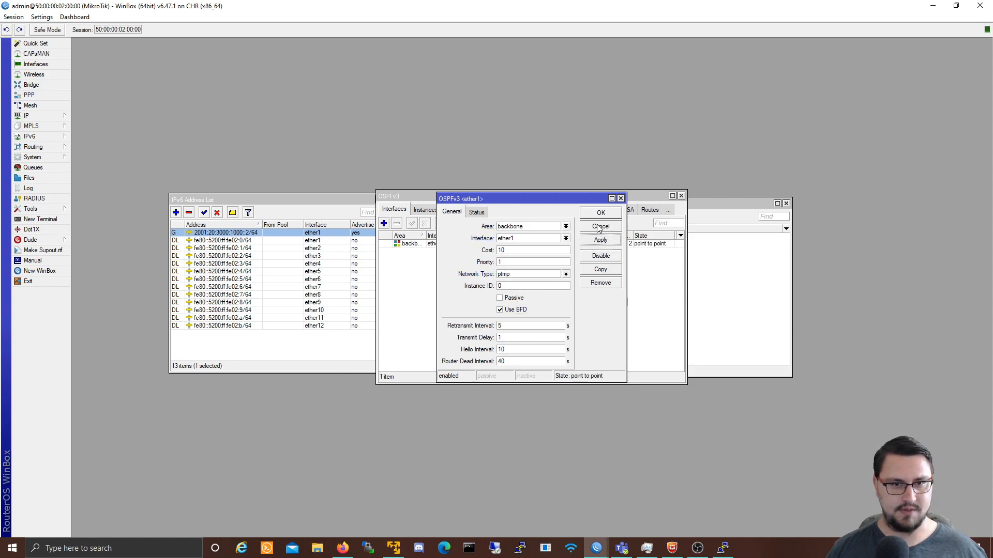
left_click(600, 215)
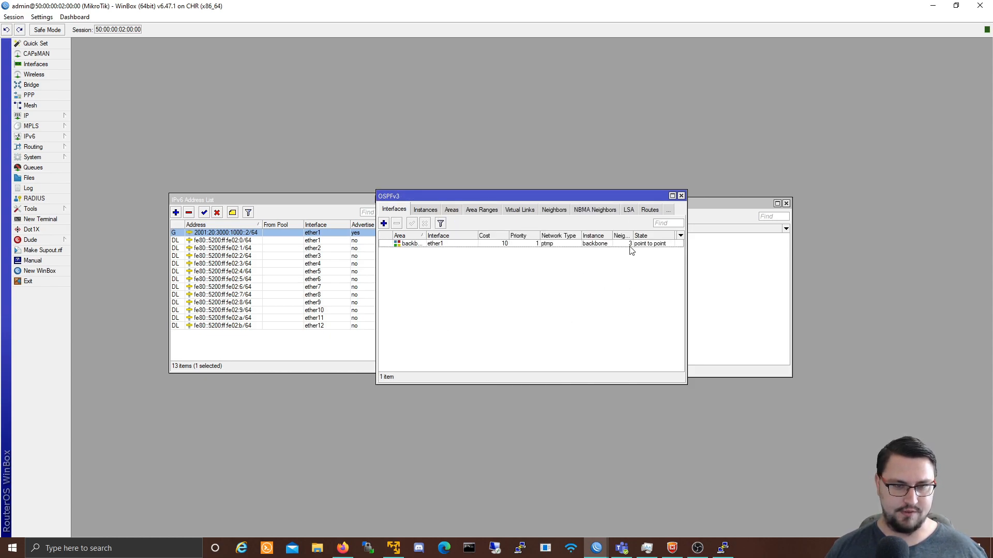
Step: Review the OSPFv3 neighbors, routers, AS border routers, routes and LSAs, then close the window
left_click(566, 211)
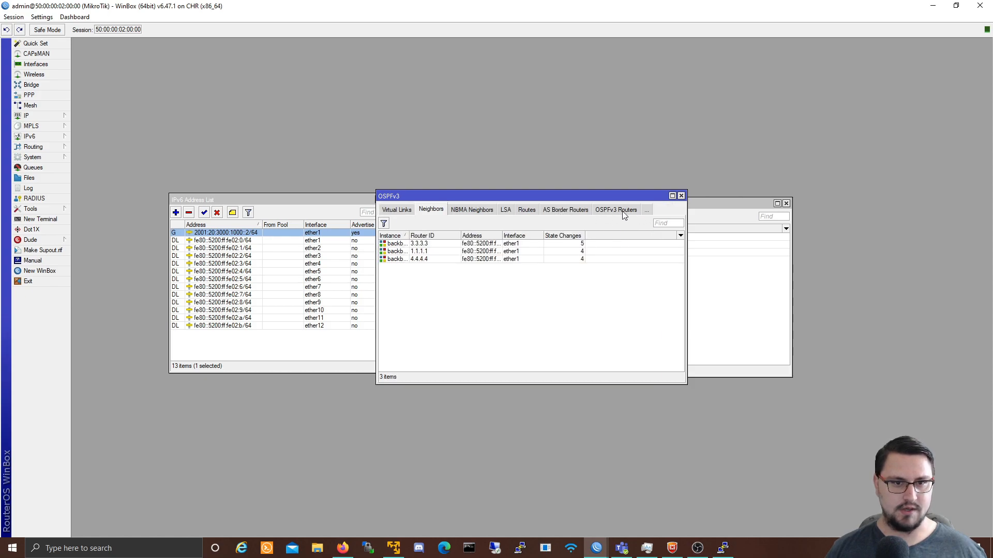
left_click(613, 208)
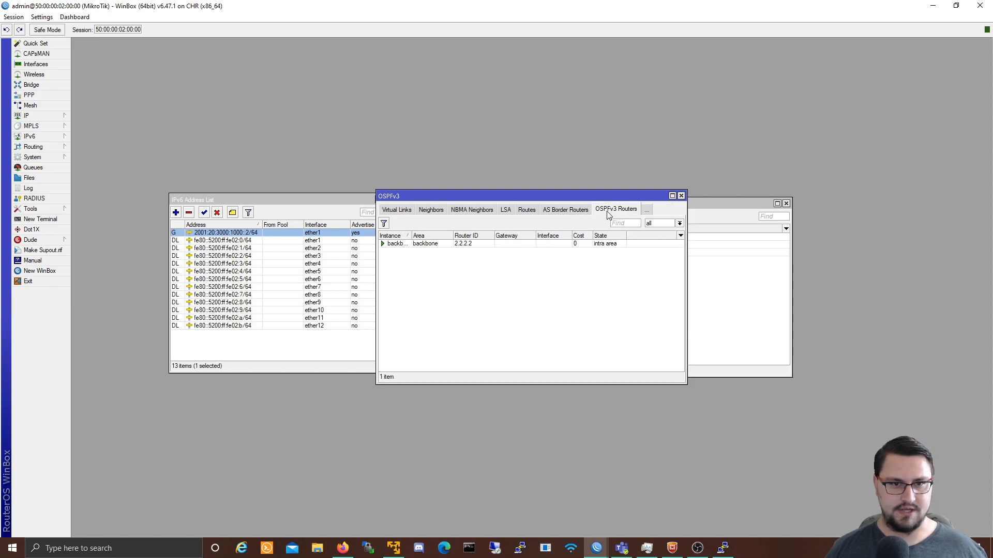
left_click(576, 212)
left_click(517, 207)
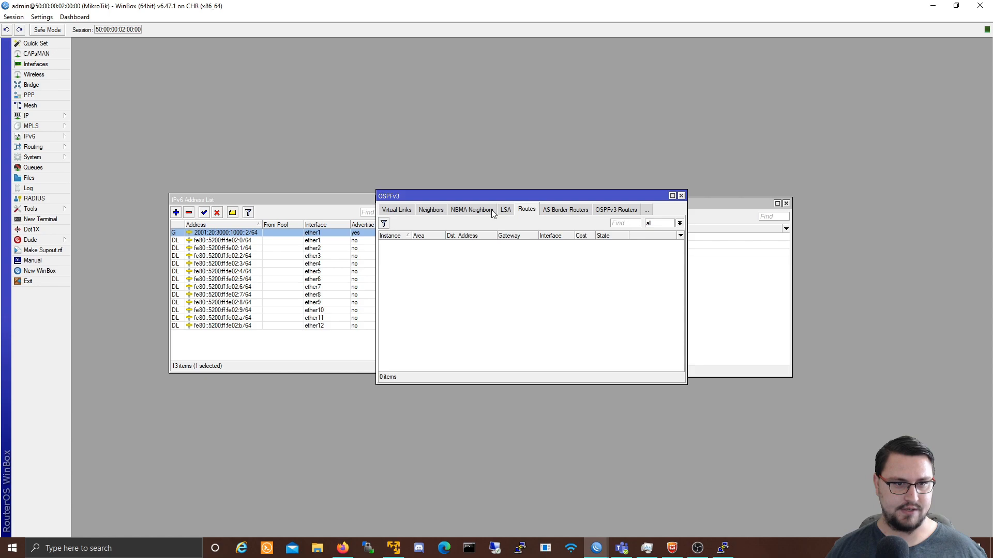
left_click(505, 210)
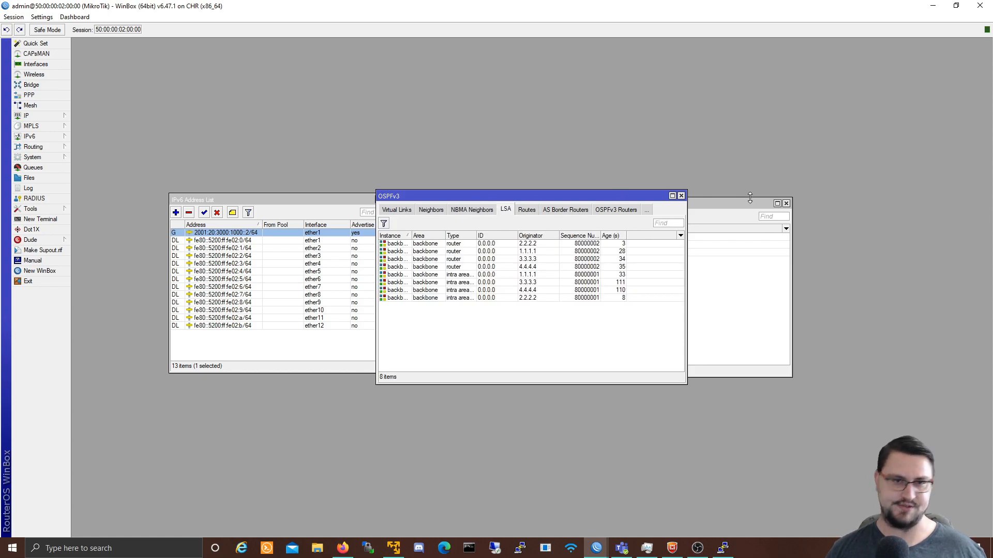
left_click(681, 196)
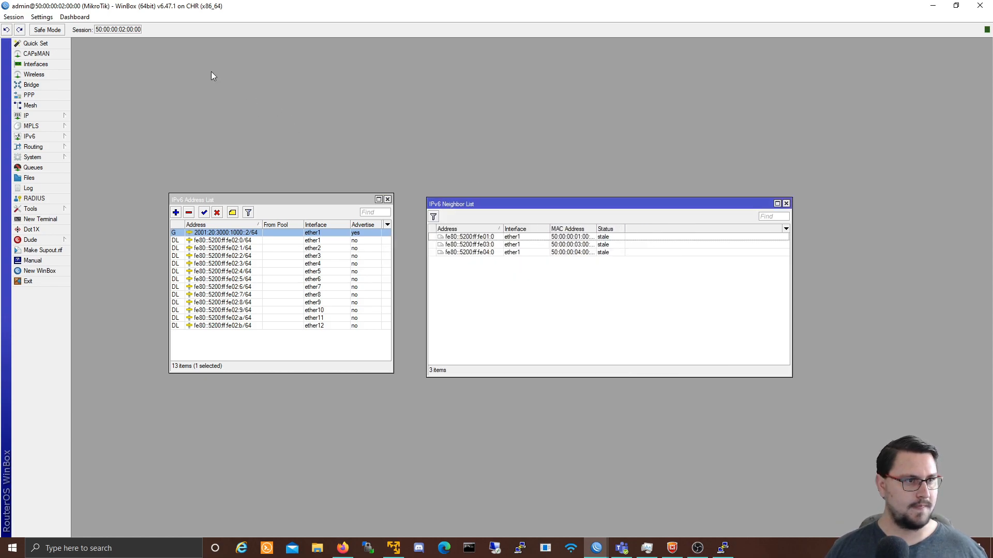
Step: Hide the router sessions to view the topology, then bring router 1's session forward
left_click(942, 5)
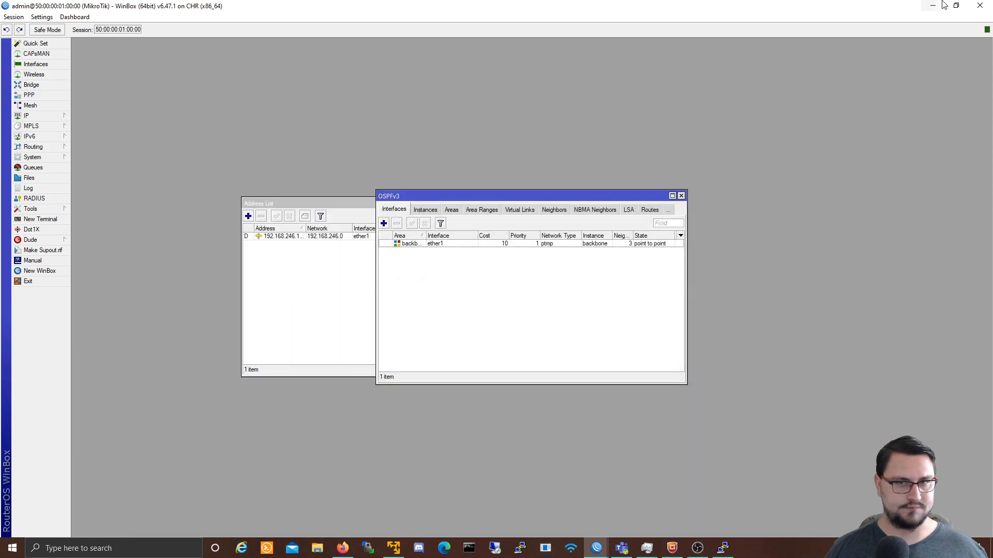
left_click(942, 5)
left_click(942, 6)
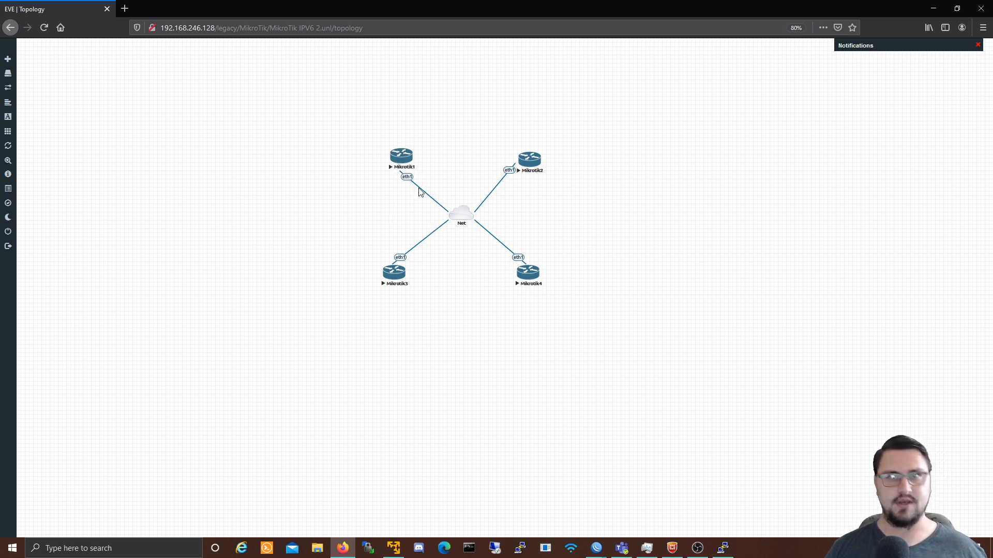
mouse_move(607, 553)
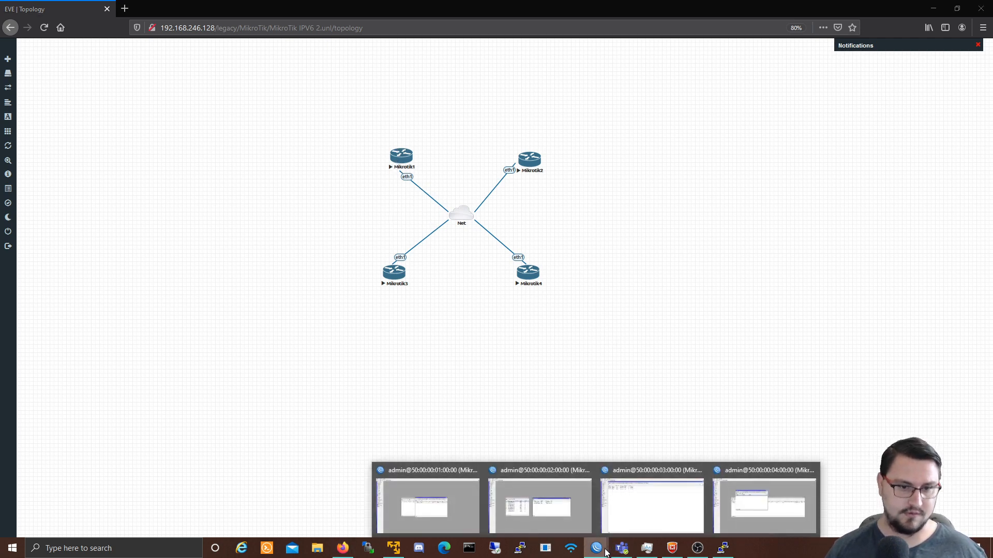
left_click(463, 508)
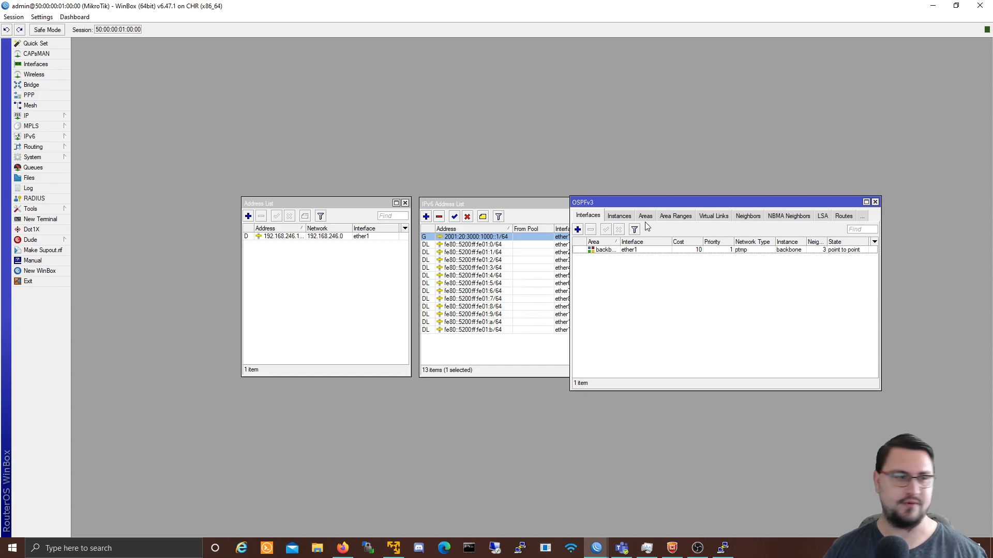
Step: Create a new loopback bridge named Lo1
left_click(42, 85)
left_click(86, 59)
left_click(79, 72)
type("Lo1")
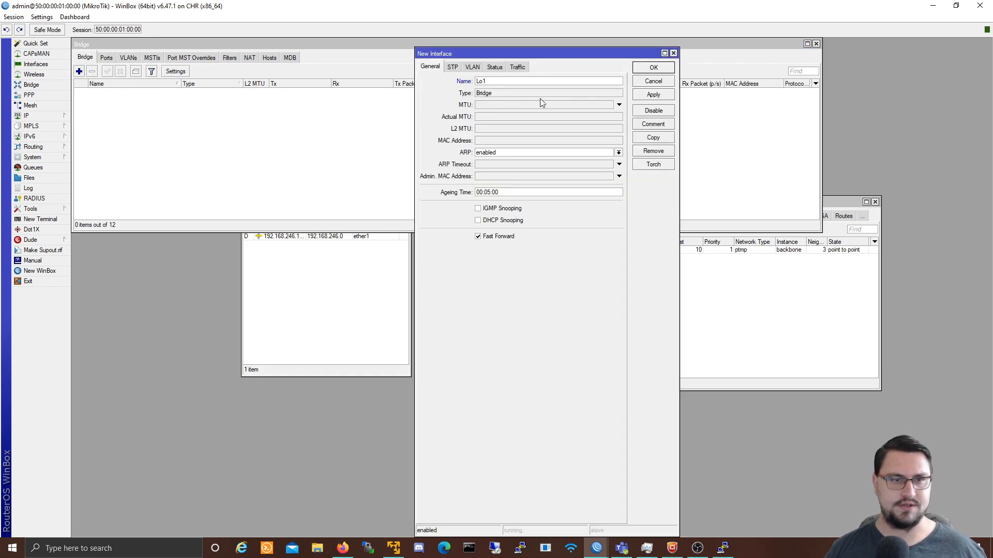
left_click(653, 95)
left_click(653, 68)
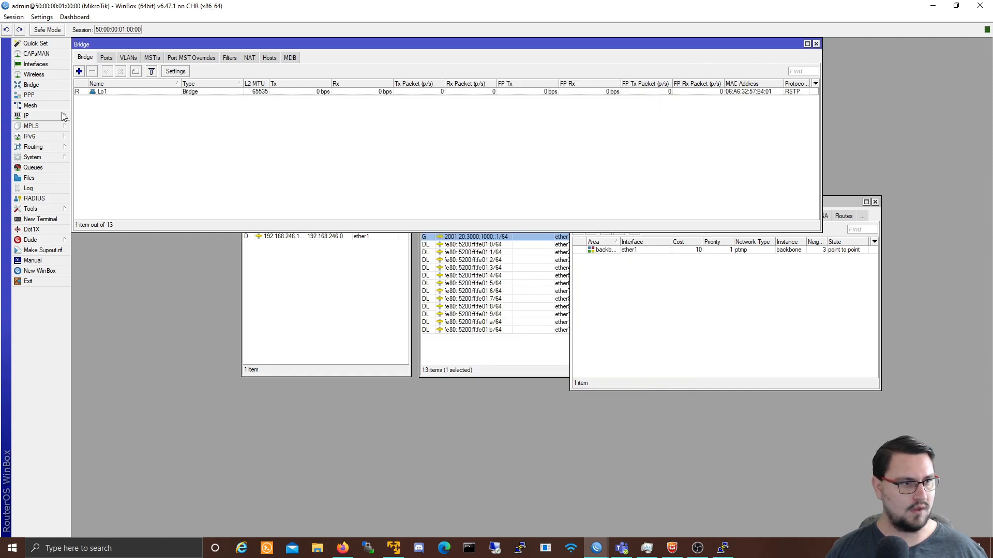
Step: Add IPv6 address 2002:30:3000:1000::1/64 on interface Lo1
left_click(52, 136)
left_click(96, 137)
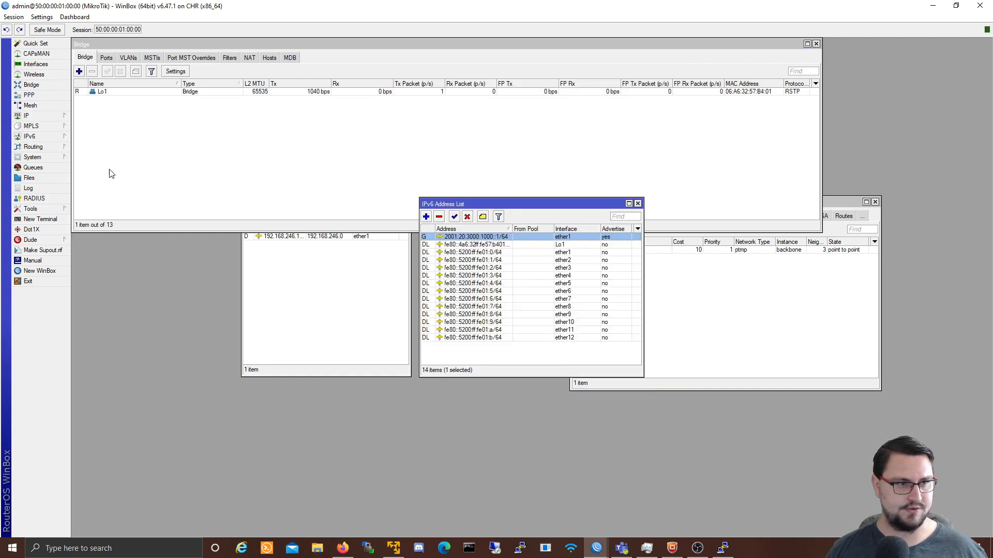
left_click(426, 217)
left_click_drag(479, 239, 493, 273)
left_click(493, 287)
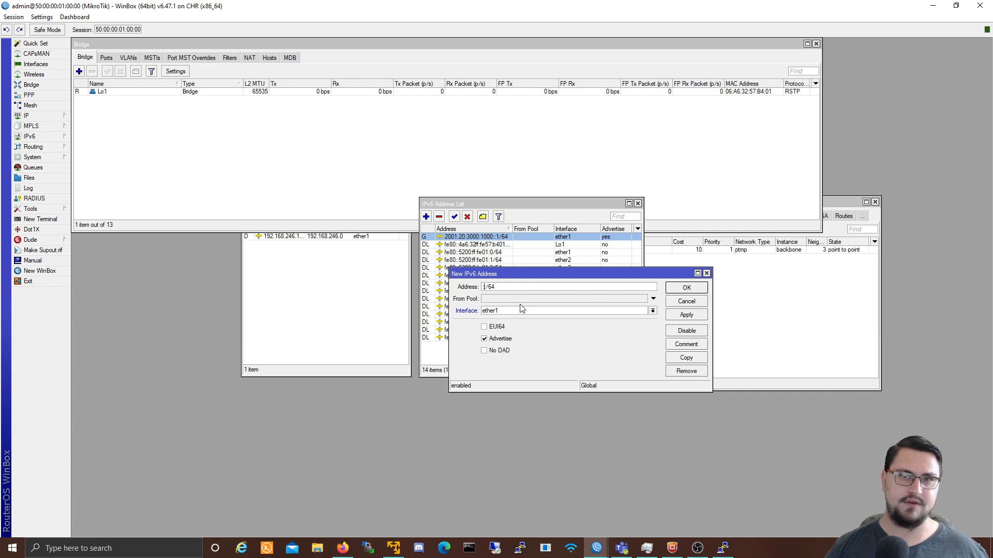
type("1")
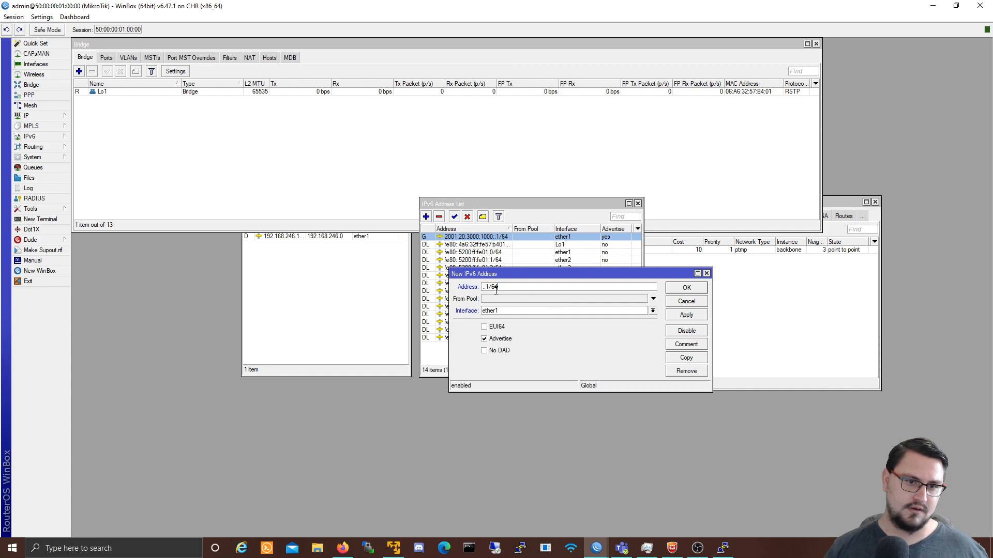
key("Delete")
key("Delete")
key("Delete")
key("Tab")
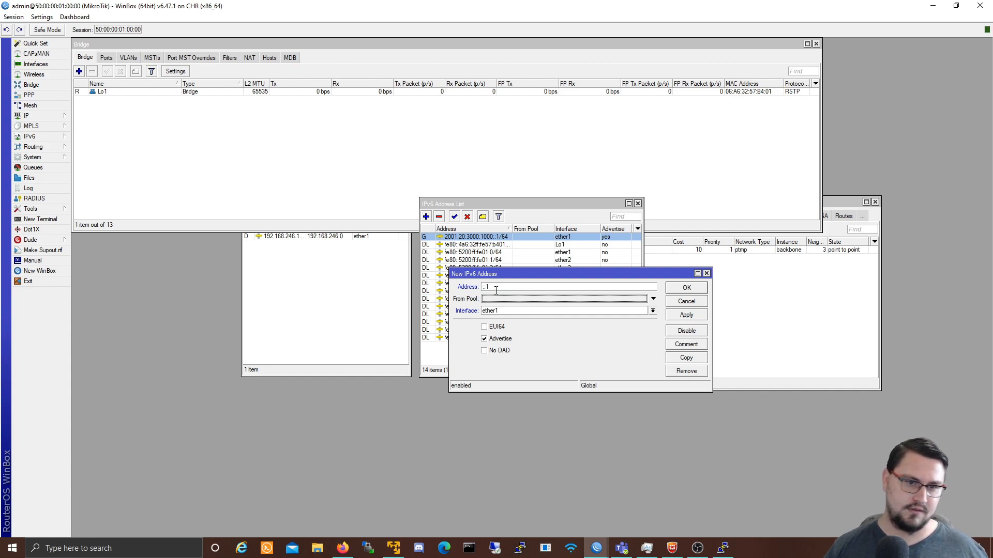
left_click(534, 288)
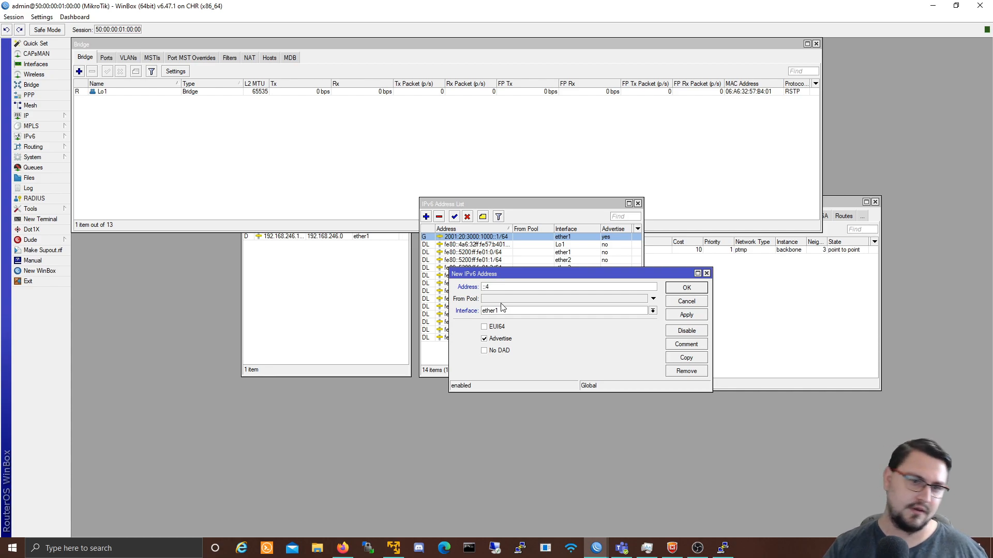
key("shift+Tab")
key("shift+Tab")
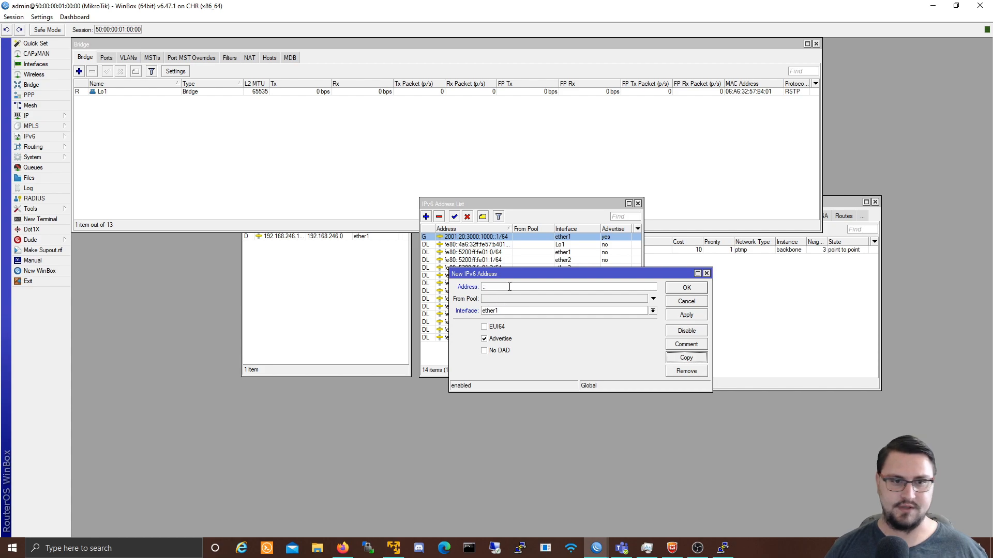
left_click(506, 285)
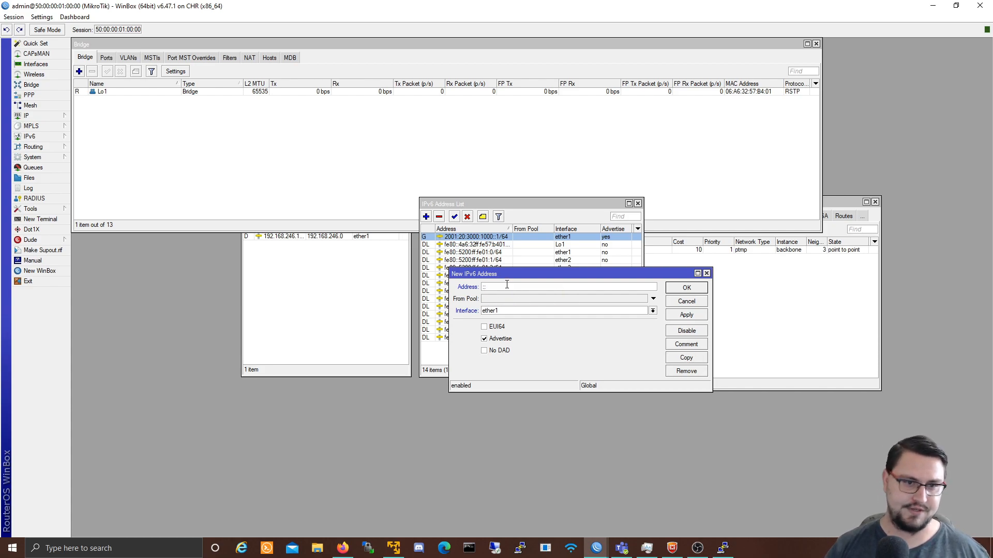
type("2002:")
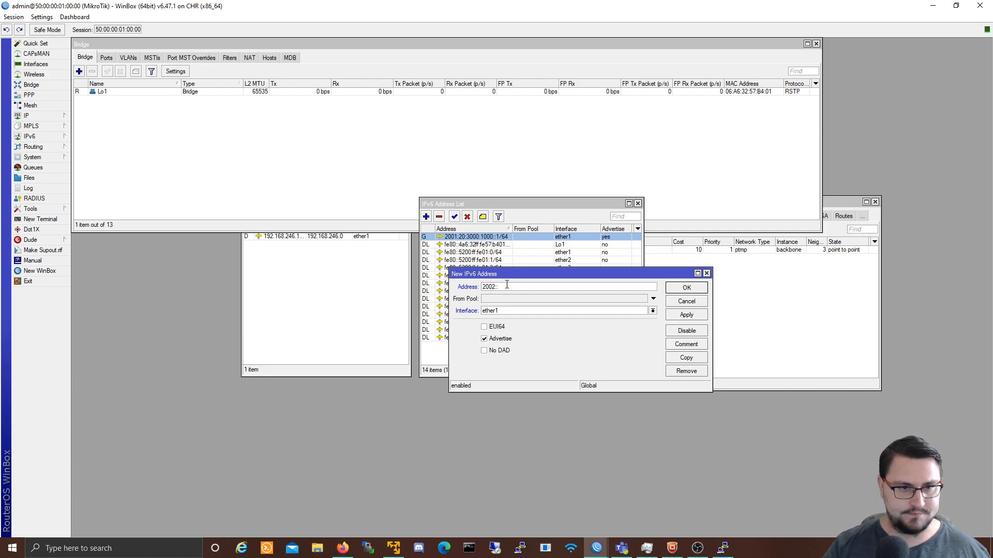
type("30:3000:1000::1/64")
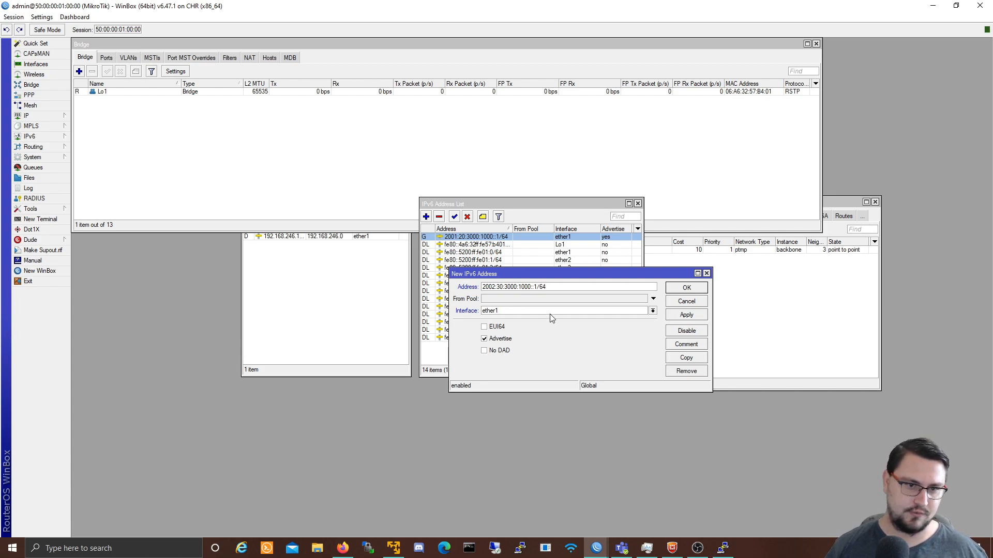
left_click(550, 315)
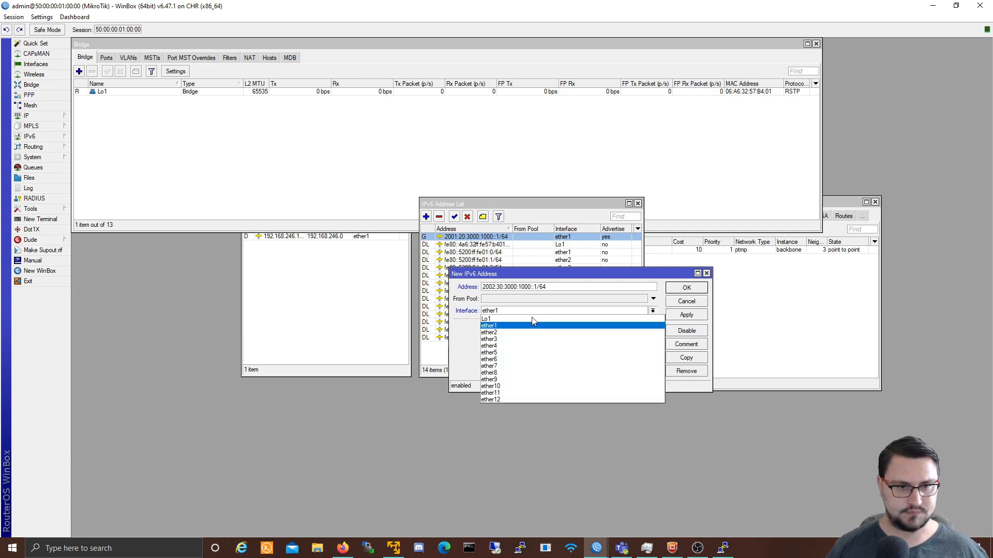
left_click(534, 325)
left_click(686, 315)
left_click(686, 287)
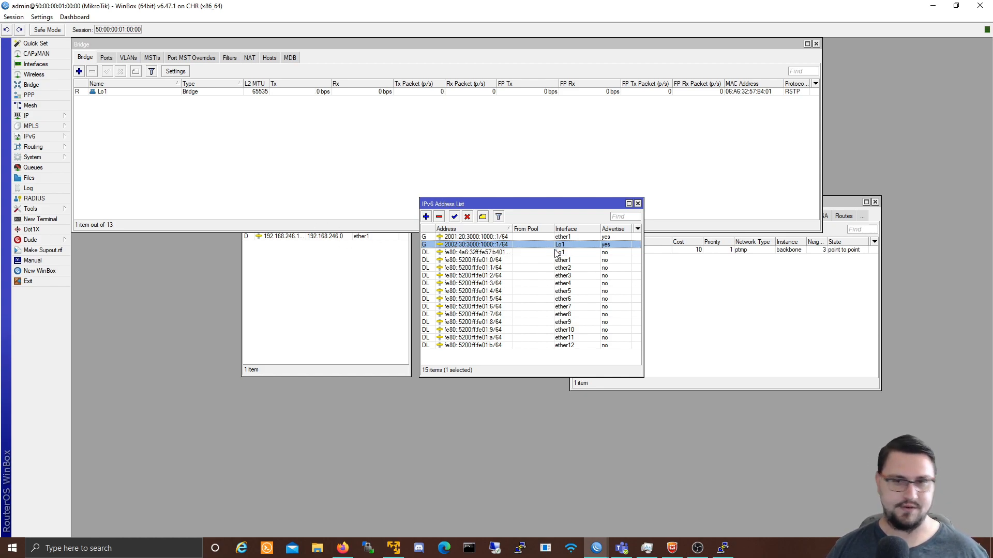
left_click_drag(510, 205, 335, 246)
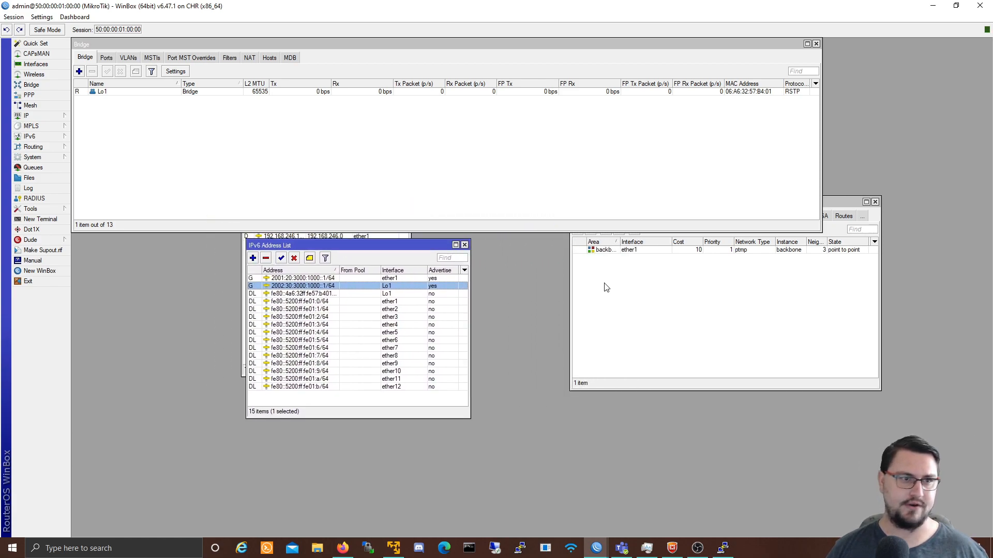
Step: Set the backbone instance's Redistribute Connected Routes option to 'as type 1'
left_click(606, 285)
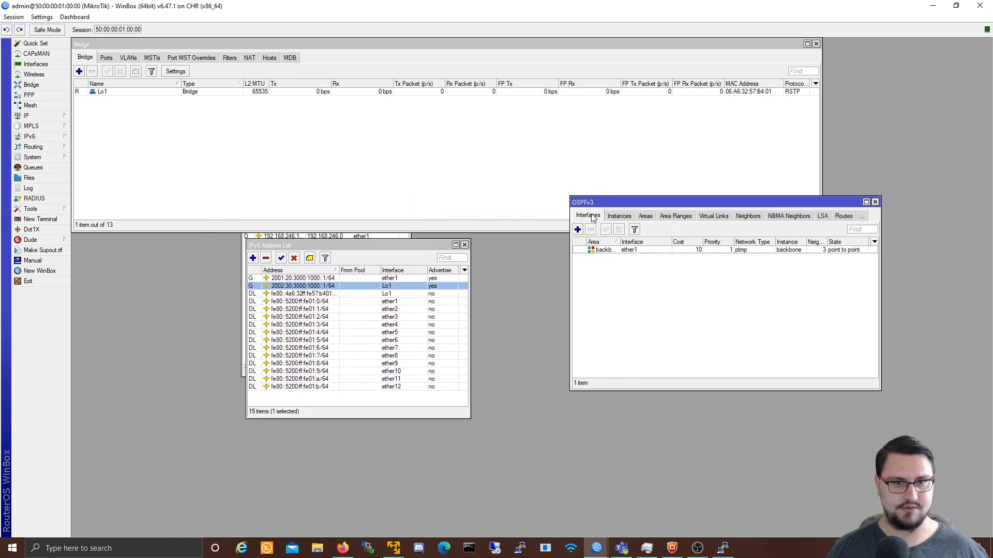
left_click(610, 217)
double_click(593, 252)
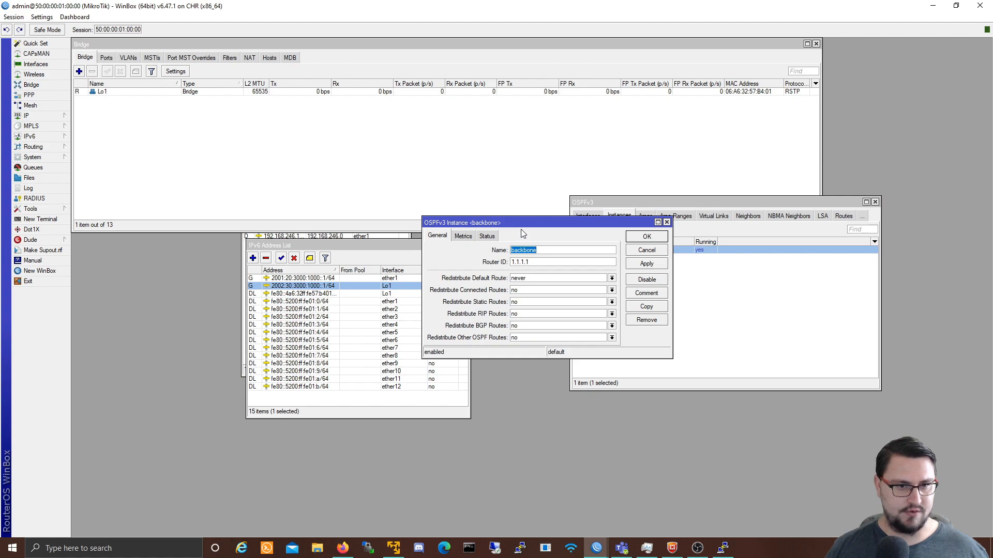
left_click(612, 291)
left_click(579, 298)
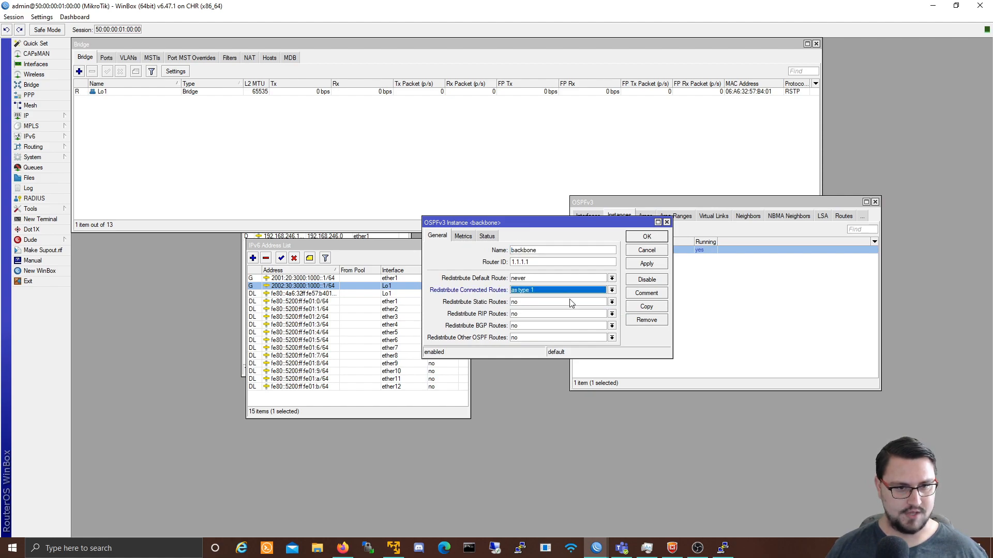
left_click(646, 264)
left_click(646, 236)
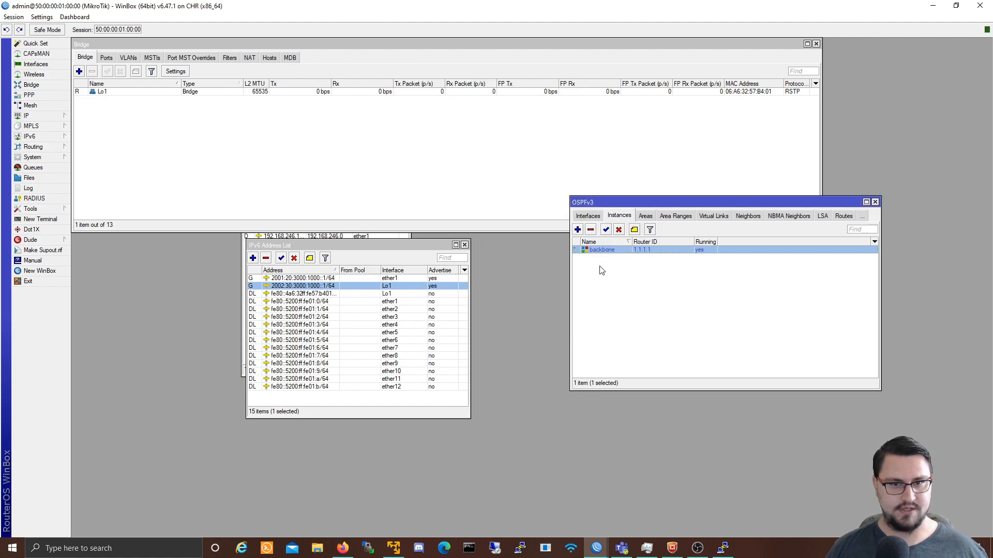
Step: On router 2, find the learned 2002:30:3000:1000::/64 route in the IPv6 routing table
mouse_move(602, 545)
left_click(573, 507)
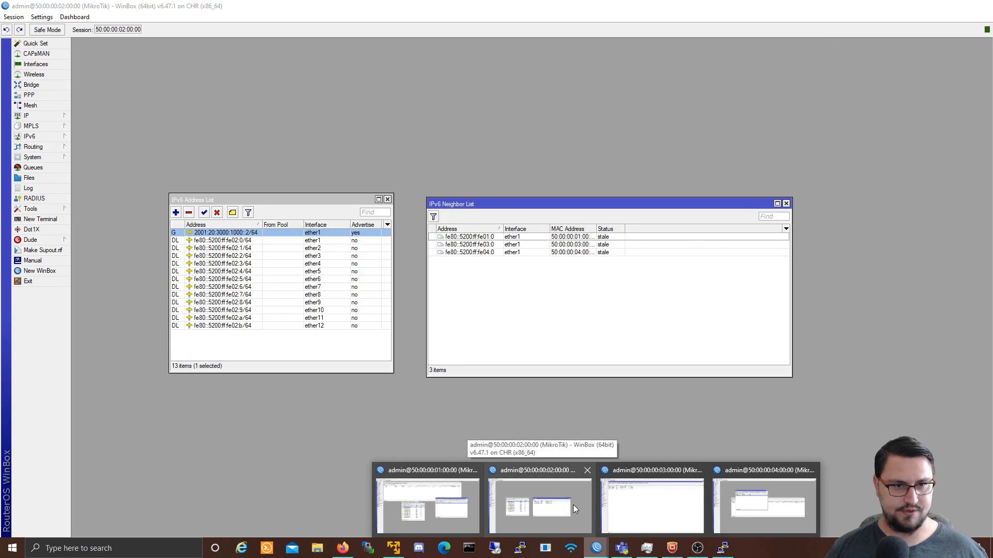
left_click(51, 138)
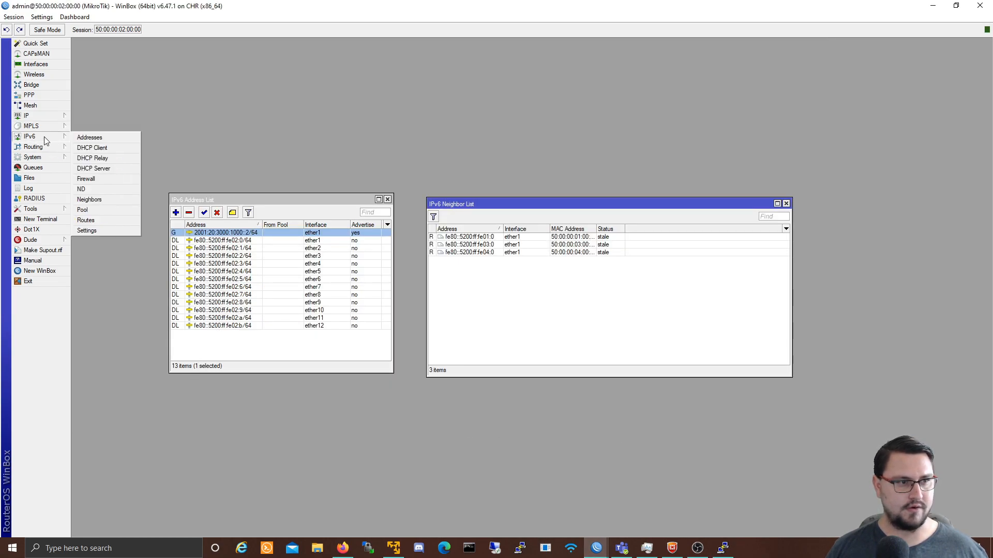
left_click(86, 221)
left_click(418, 246)
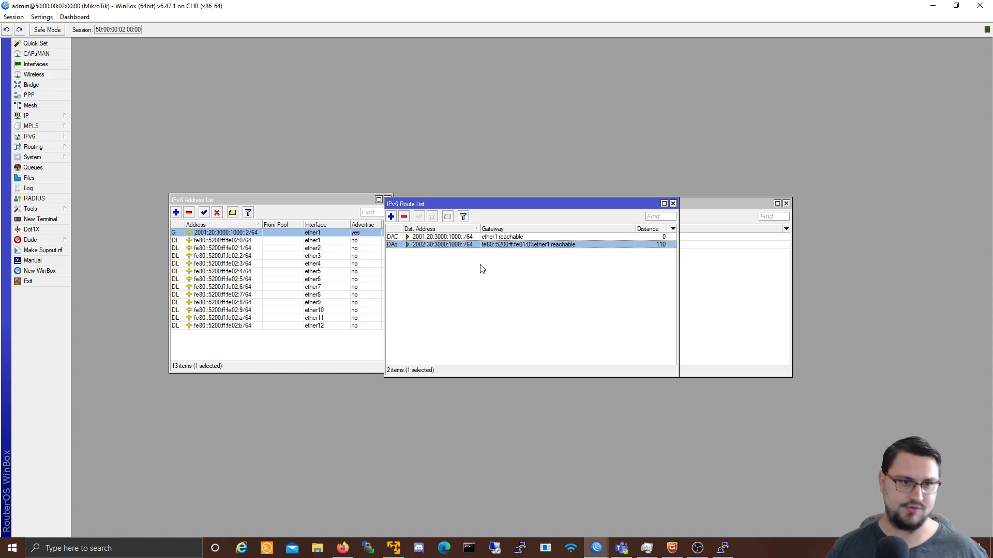
Step: Ping 2002:30:3000:1000::1 from a terminal, then hide router 2's session
left_click(64, 219)
left_click_drag(465, 206, 649, 227)
type("ping ")
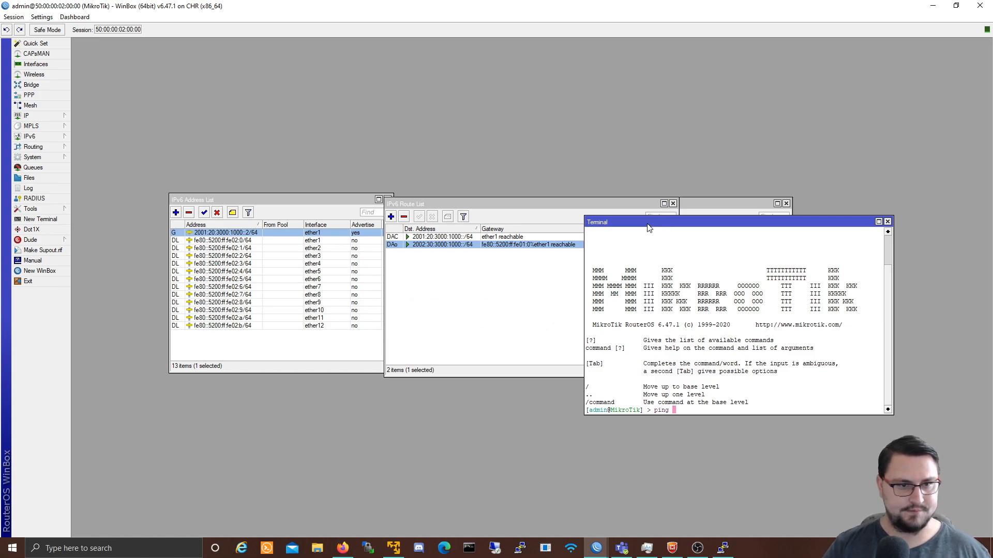
type("2002:30:3000:1000::1")
key("Return")
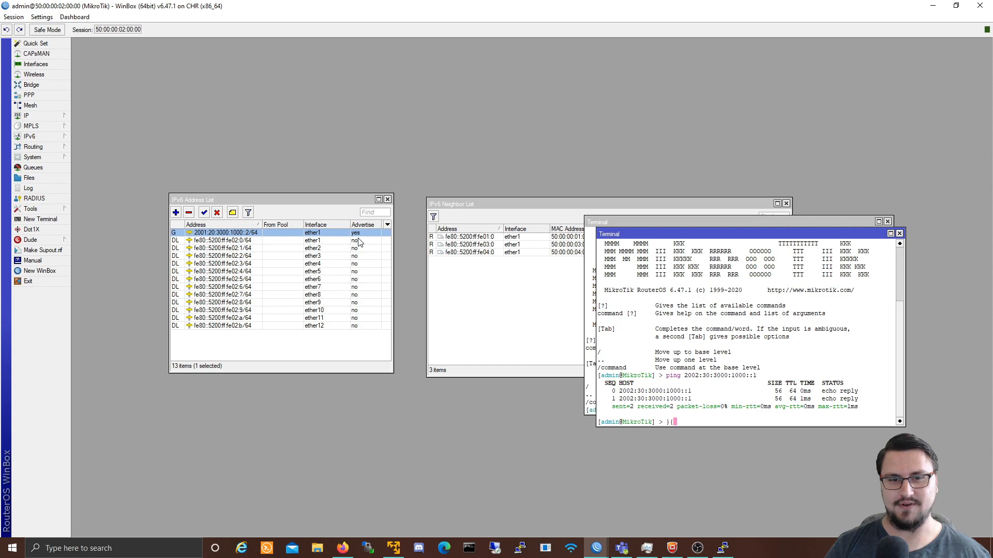
key("BackSpace")
key("BackSpace")
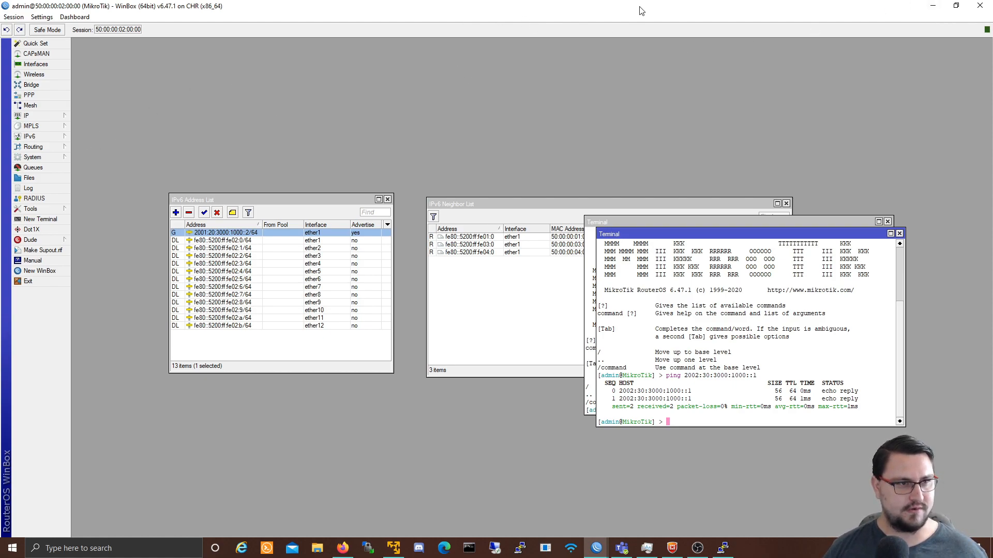
left_click(934, 6)
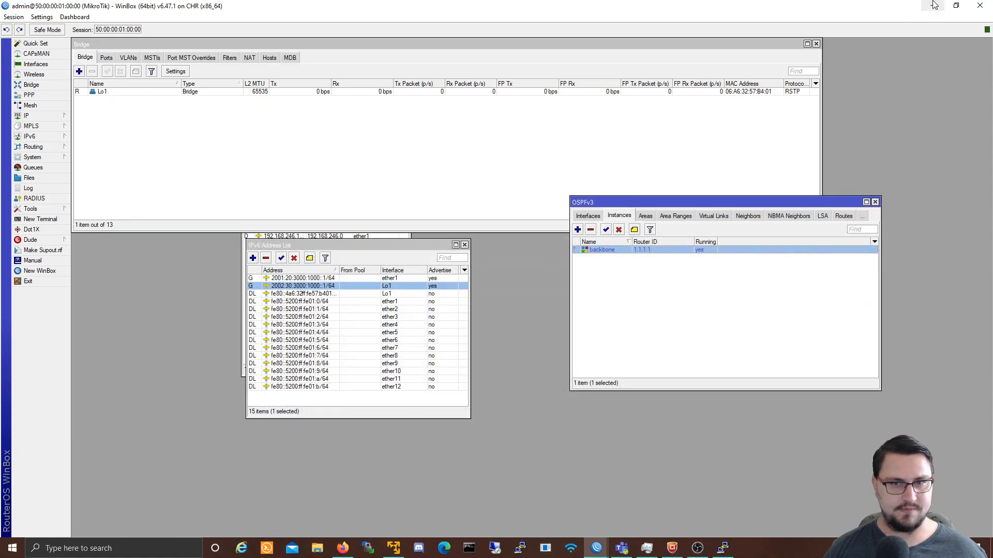
Step: Check the lab topology, then create BGP instance AS100 on router 1 with router ID 1.1.1.1
left_click(938, 6)
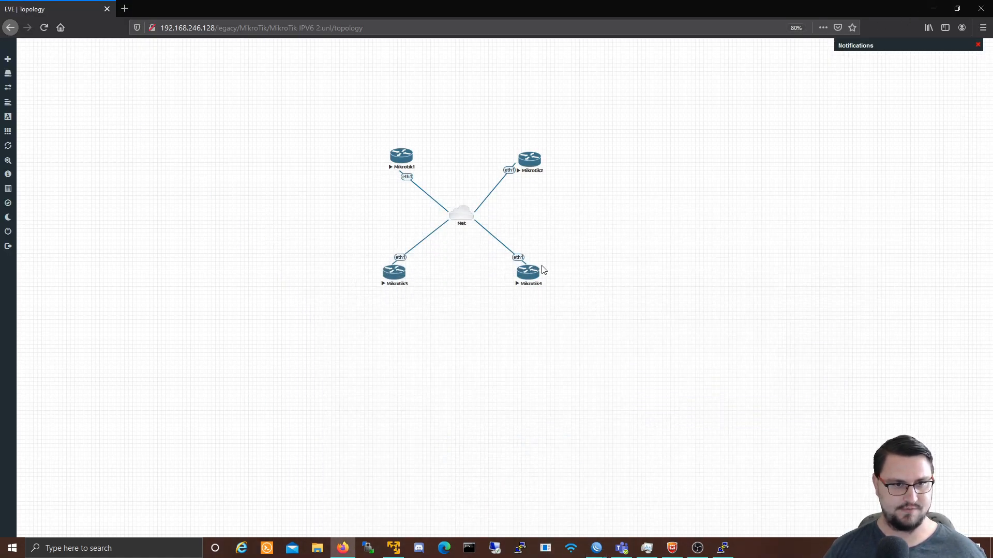
key("alt+Tab")
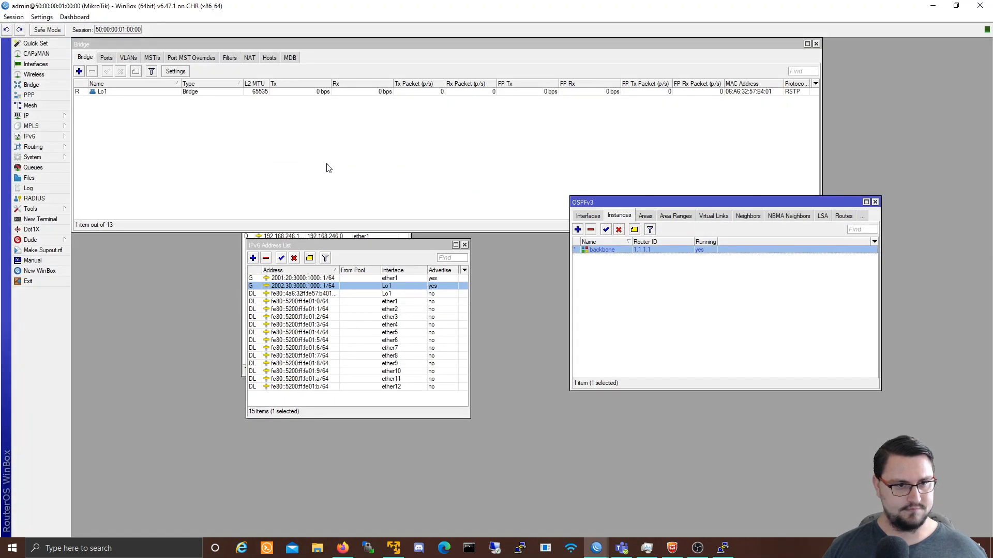
left_click(46, 150)
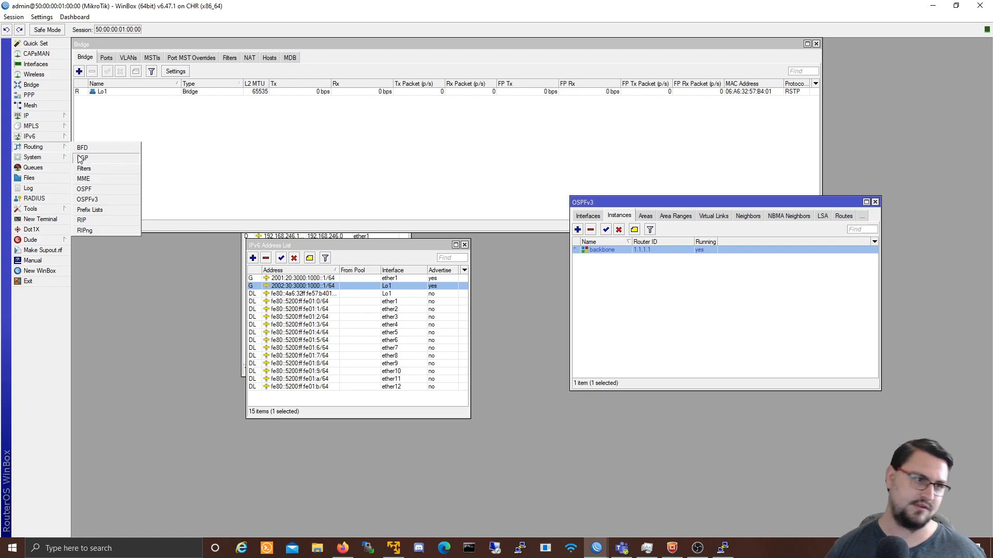
left_click(104, 159)
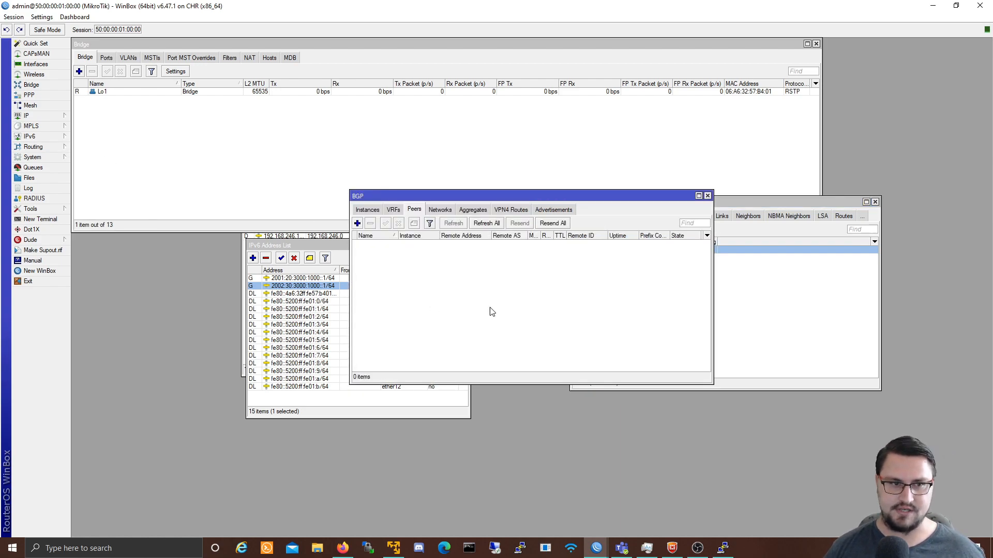
left_click(367, 209)
left_click(390, 243)
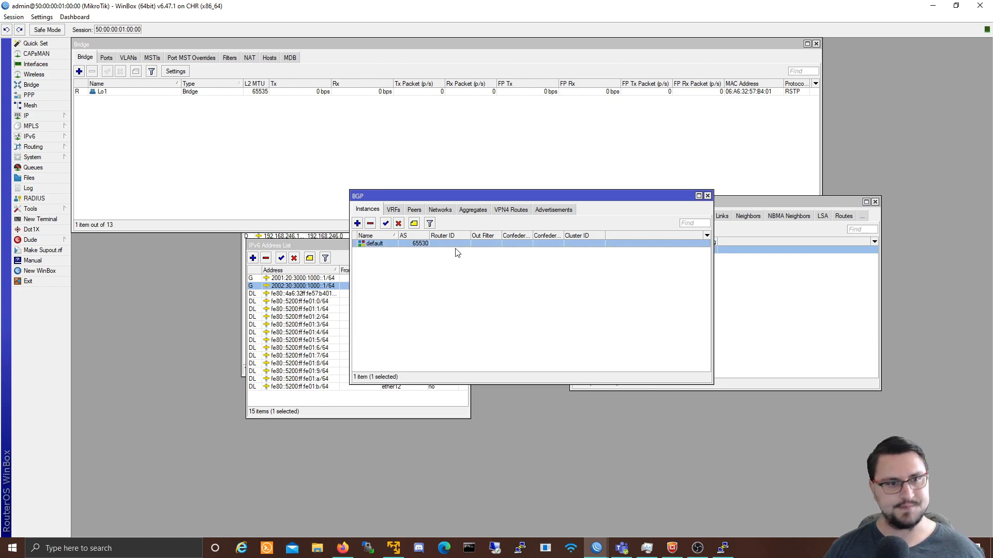
left_click(357, 223)
type("AS100")
key("Tab")
type("a")
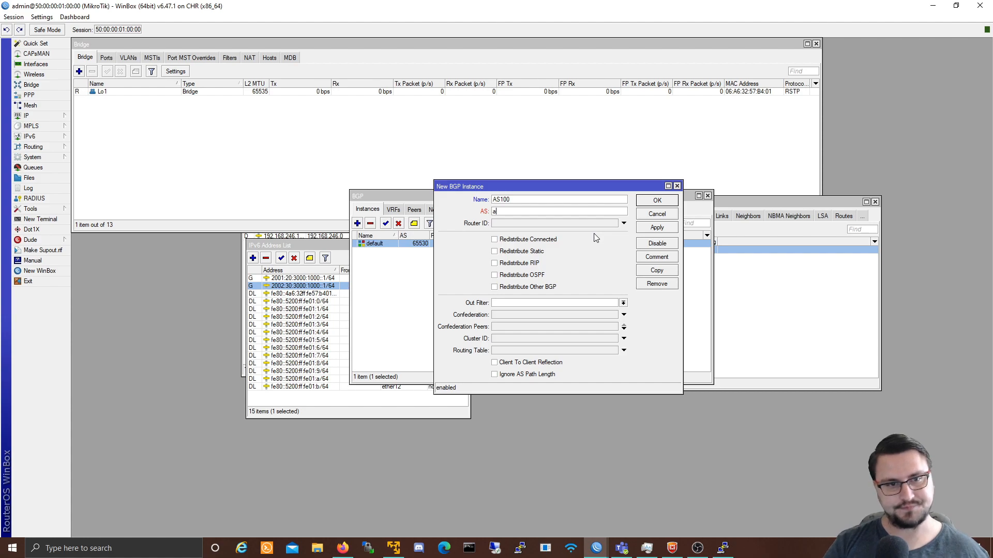
key("Tab")
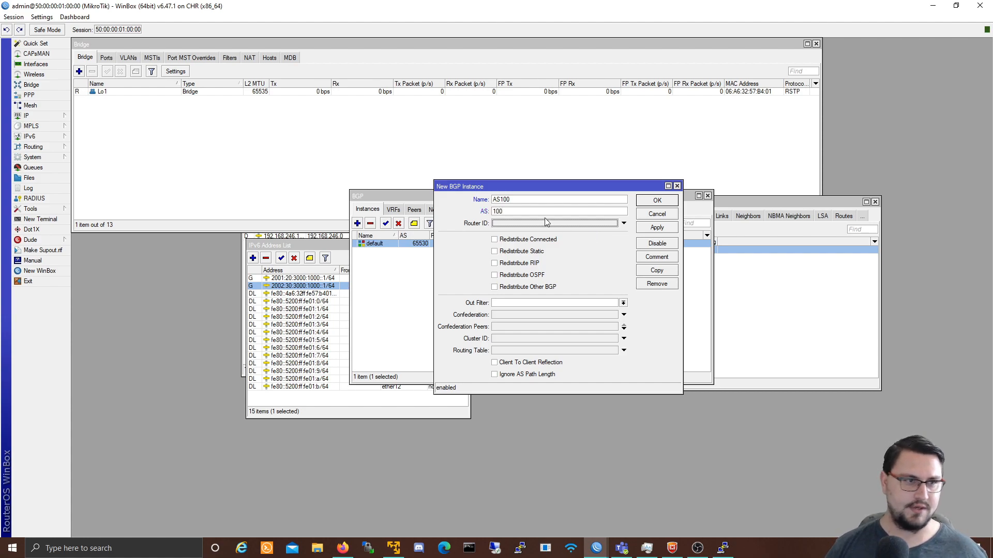
type("1.1.1.1")
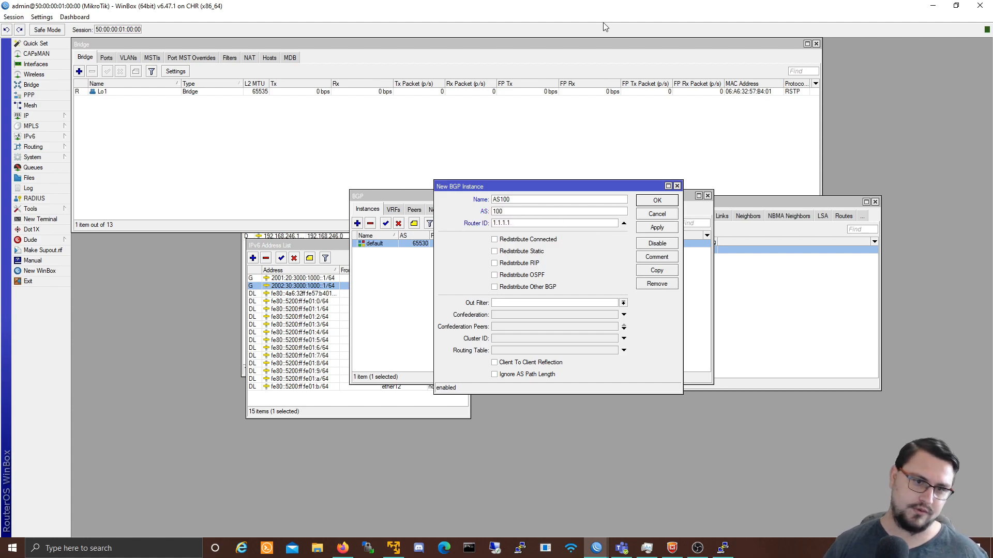
left_click(656, 228)
left_click(656, 200)
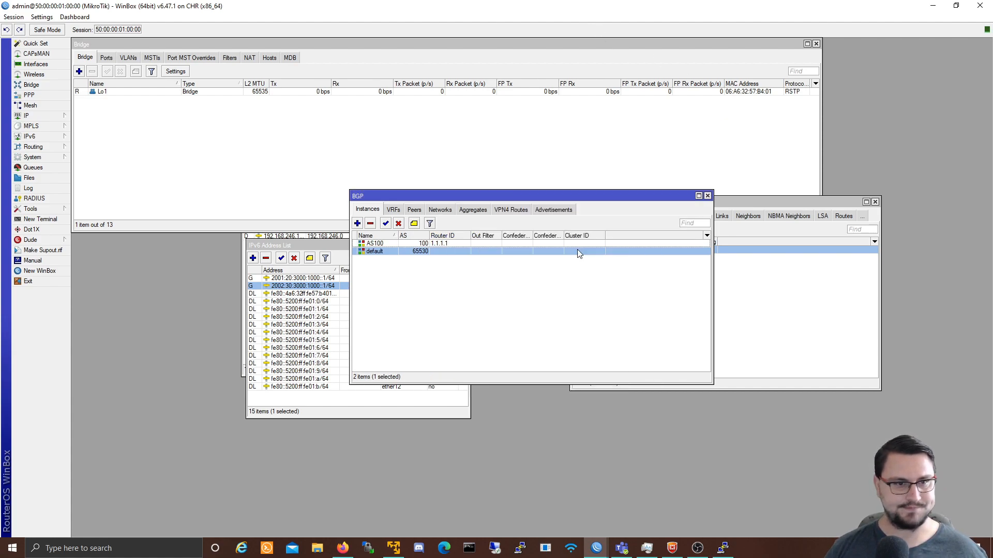
Step: Add BGP peer PEER_TO_AS103 on instance AS100, then switch to router 4's session
left_click(414, 209)
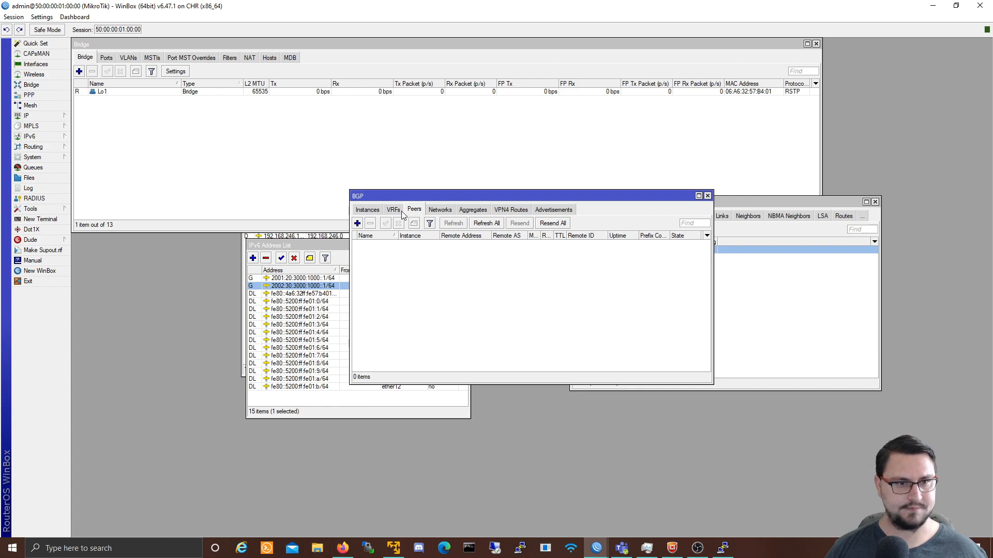
left_click_drag(389, 199, 542, 265)
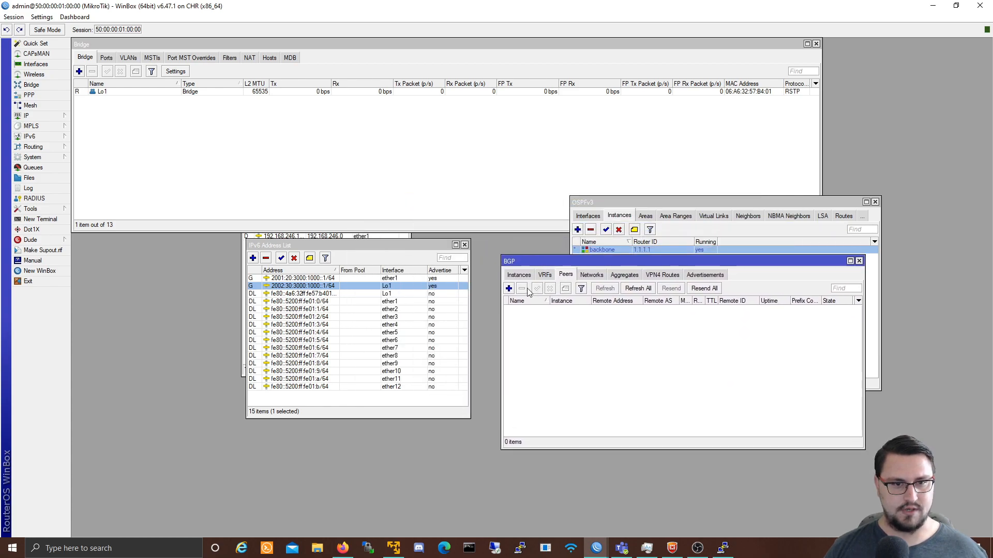
left_click(509, 289)
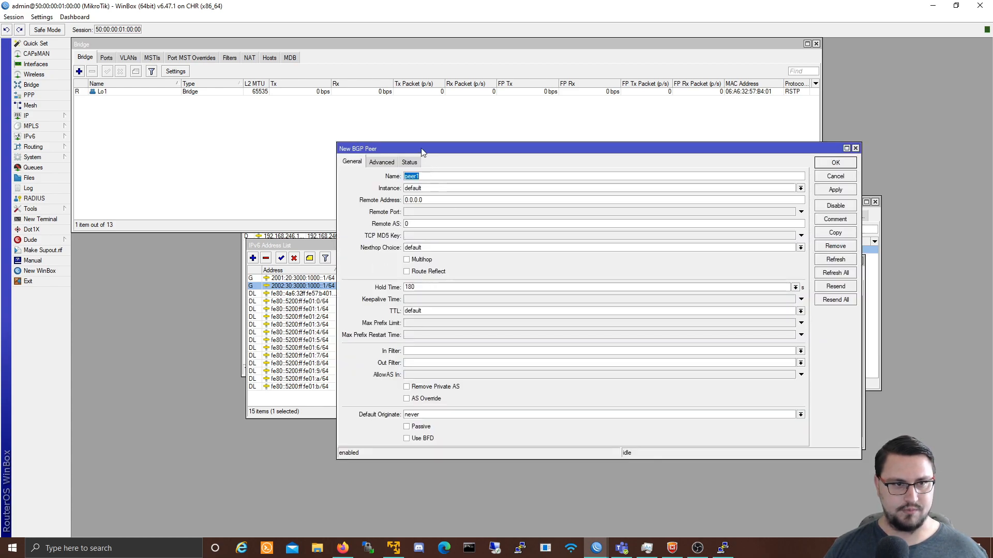
left_click_drag(382, 148, 515, 183)
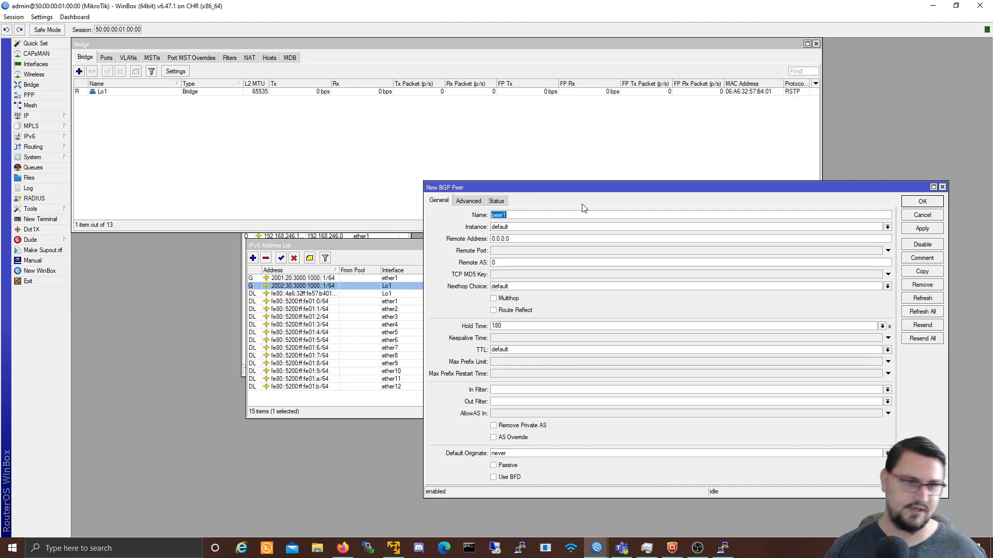
type("PEER_TO_AS")
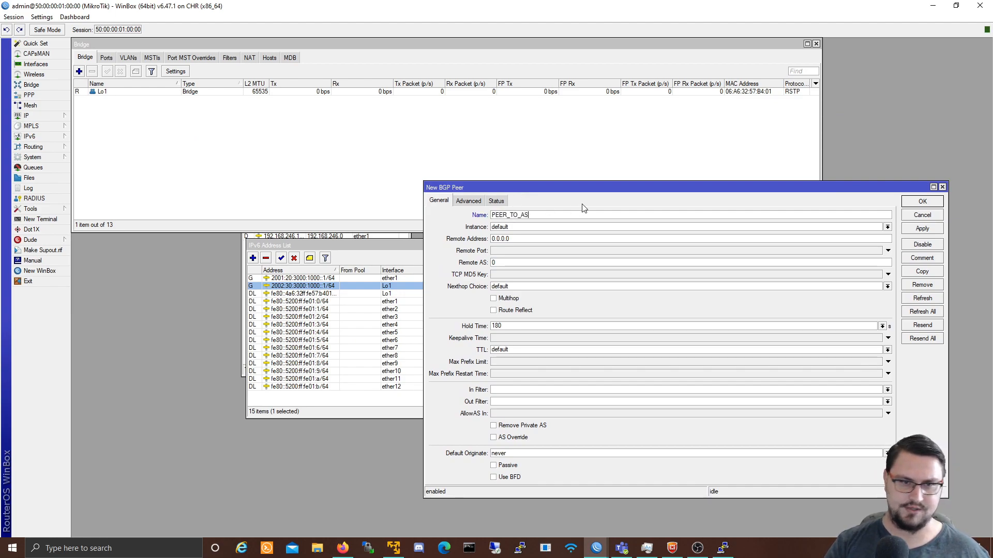
type("10")
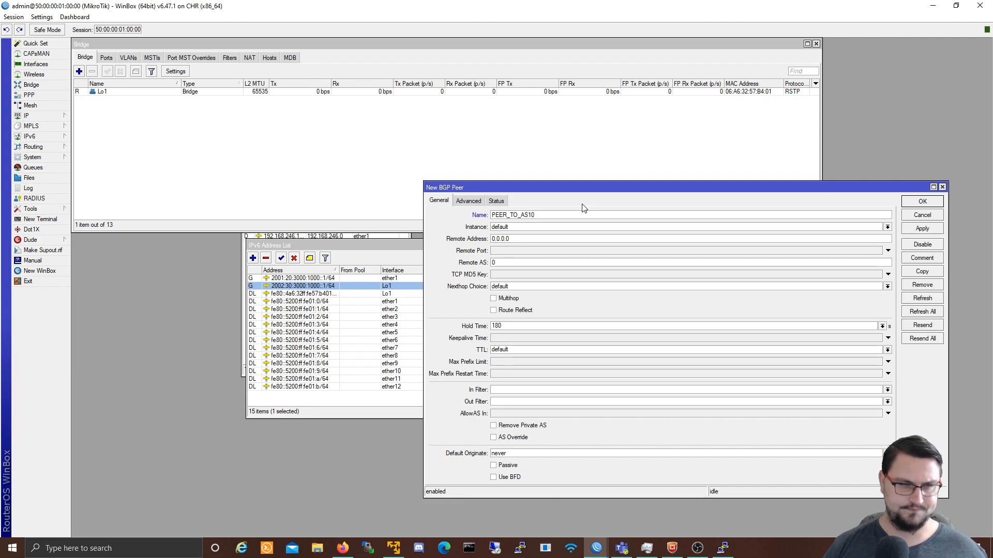
type("3")
left_click(531, 228)
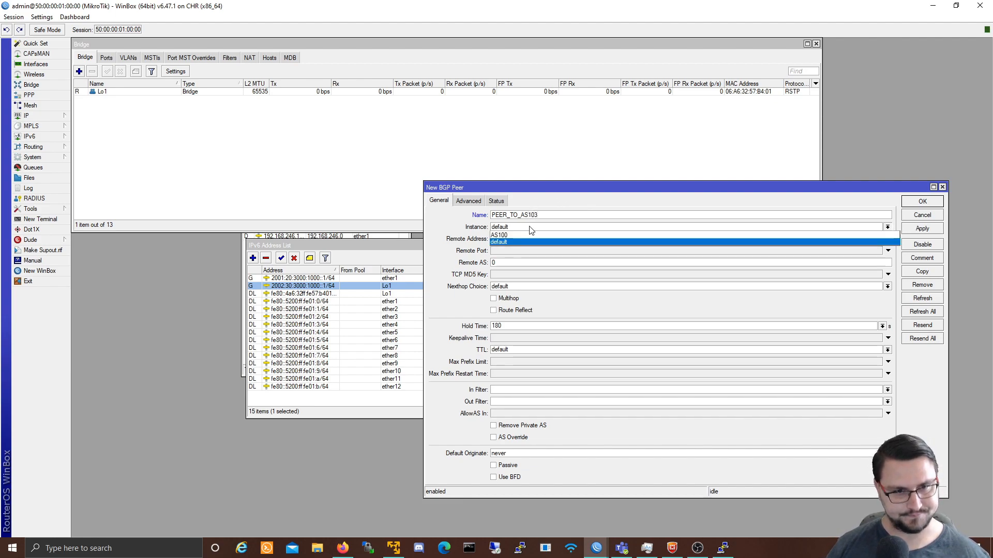
left_click(521, 235)
left_click(520, 238)
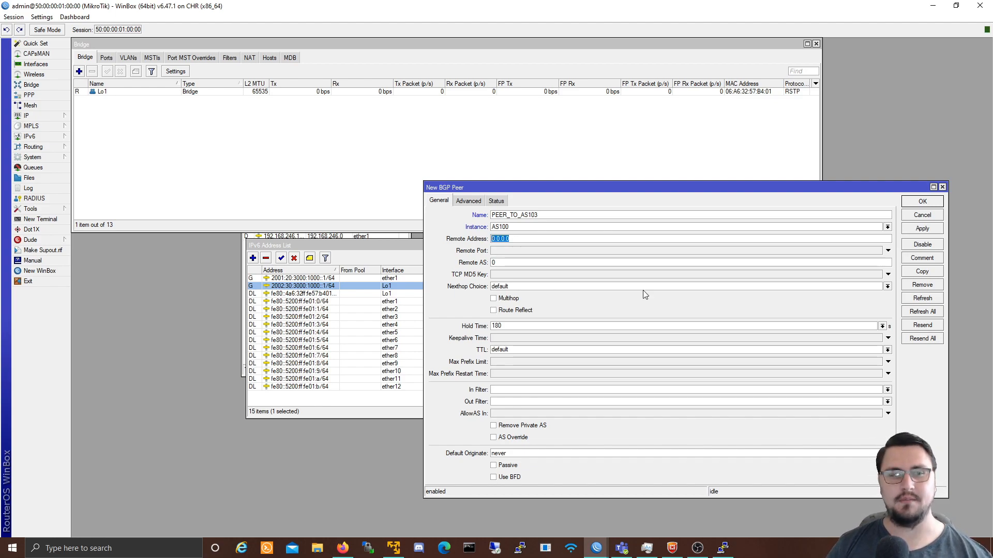
left_click(598, 550)
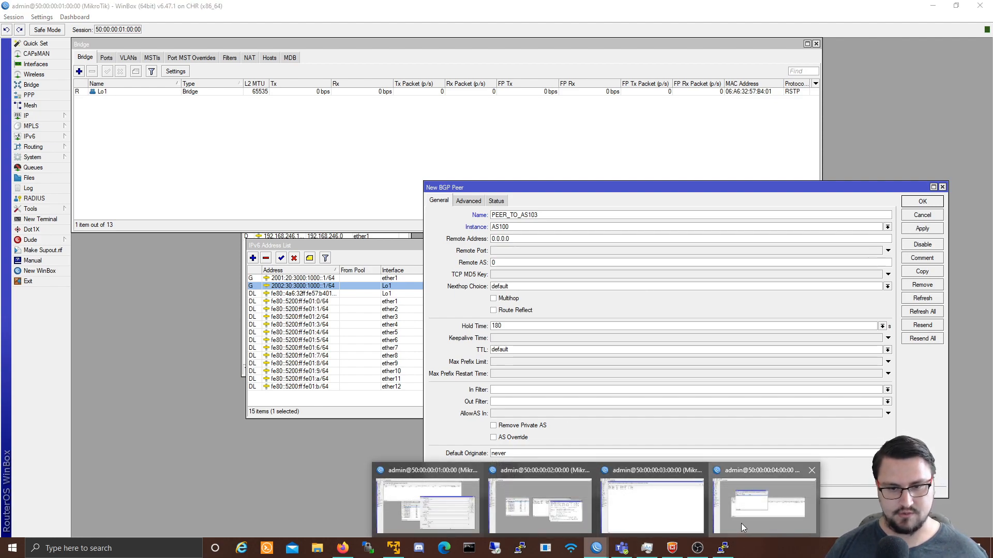
left_click(740, 523)
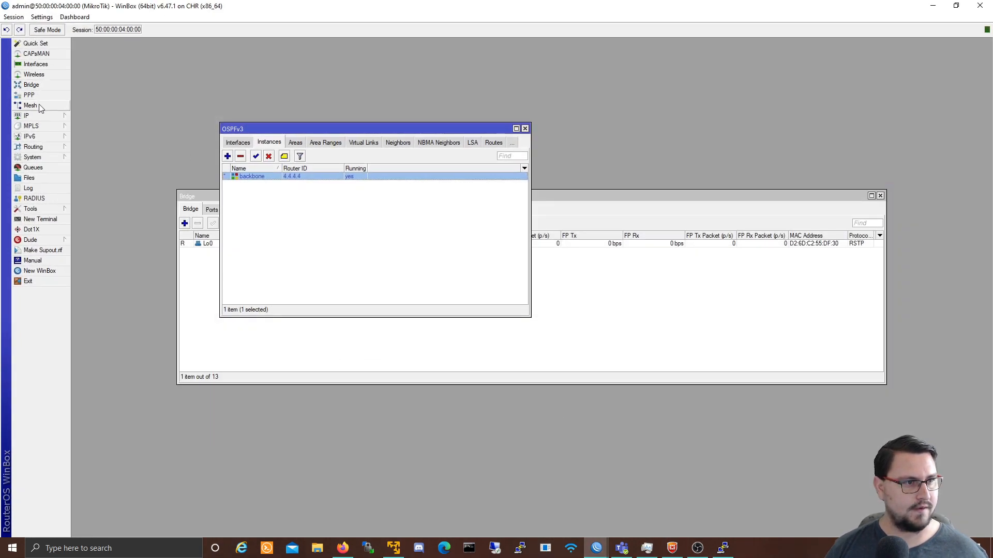
Step: Inspect router 4's IPv4 loopback address 4.4.4.4 without changing it
left_click(31, 116)
left_click(88, 136)
double_click(495, 238)
left_click_drag(526, 247, 472, 243)
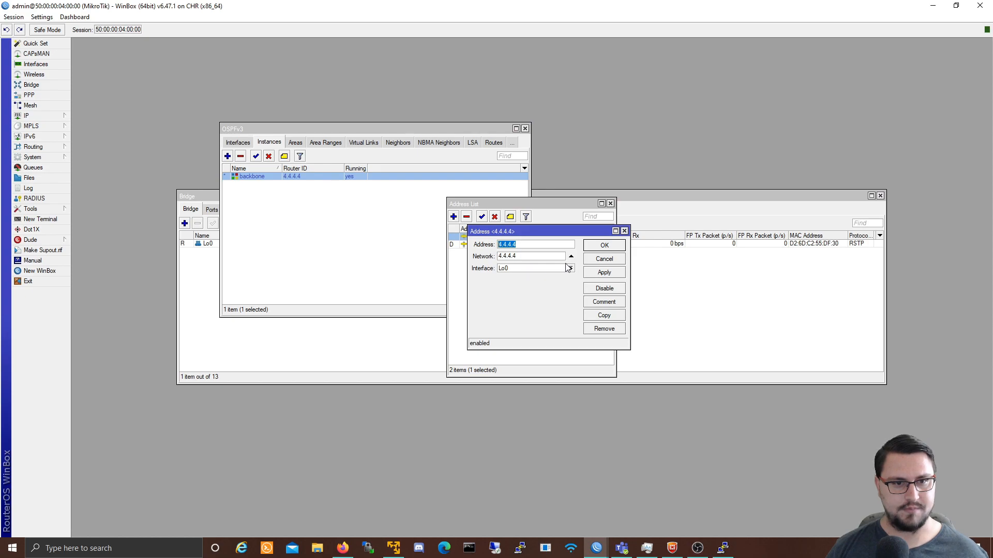
left_click(596, 261)
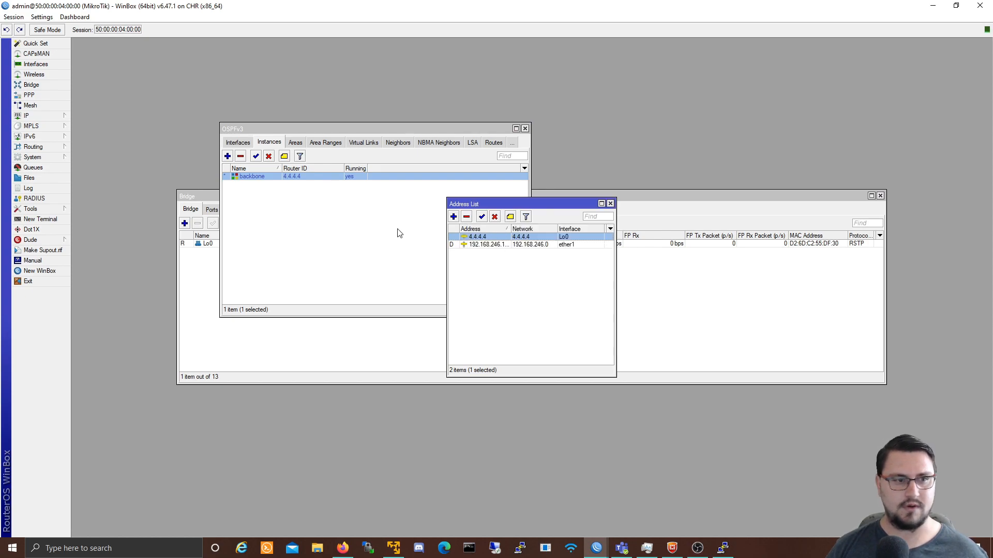
Step: Copy router 4's IPv6 address 2001:20:3000:1000::4 and return to router 1
mouse_move(52, 136)
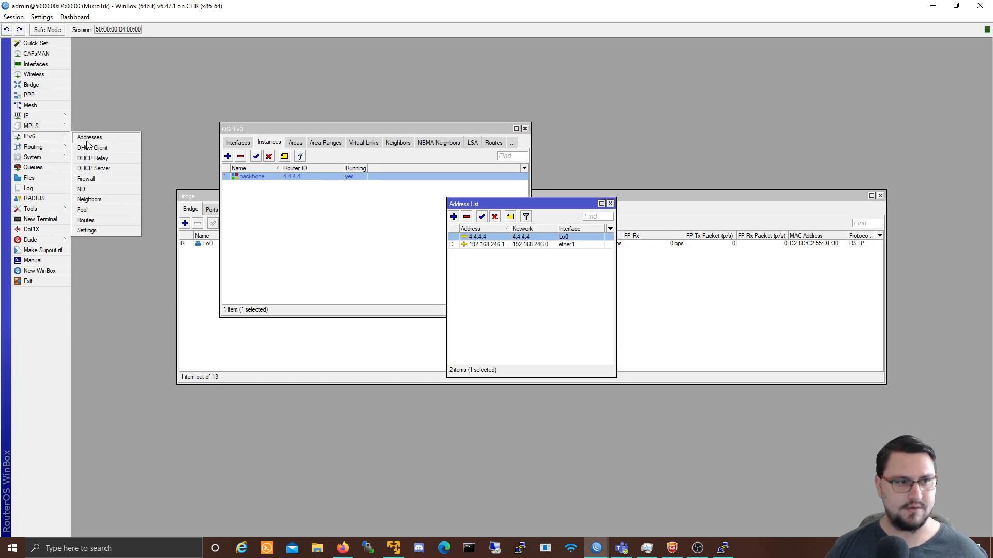
left_click(90, 136)
double_click(482, 238)
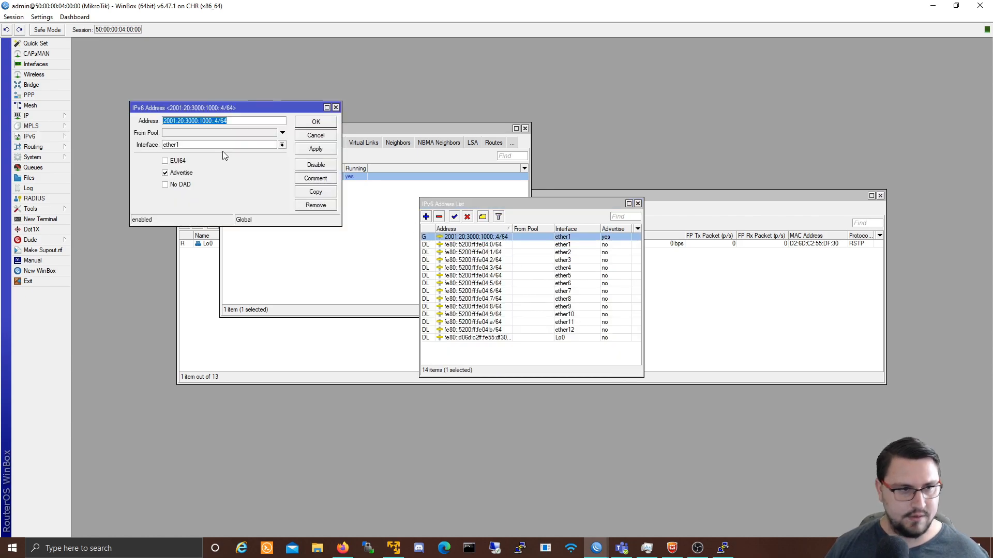
double_click(217, 121)
key("ctrl+c")
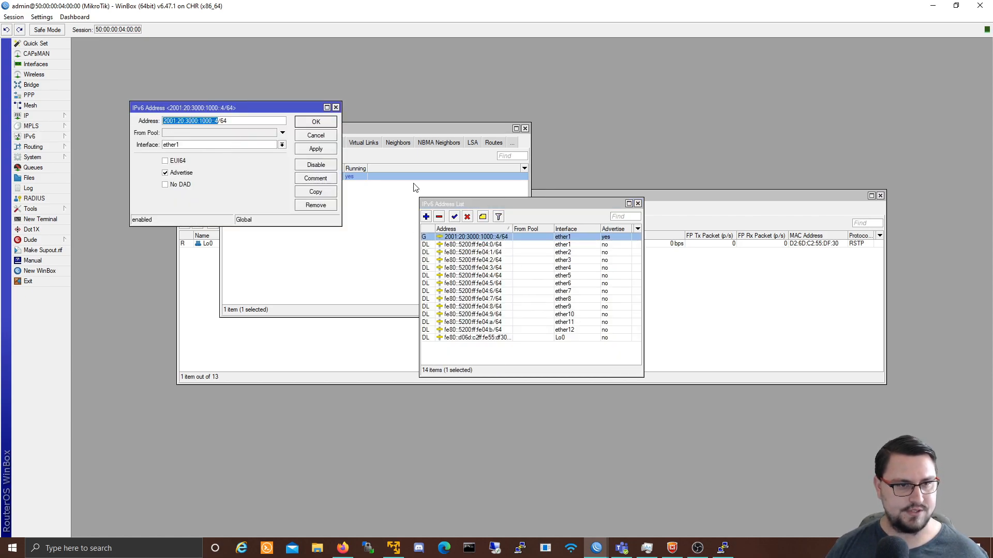
key("alt+Tab")
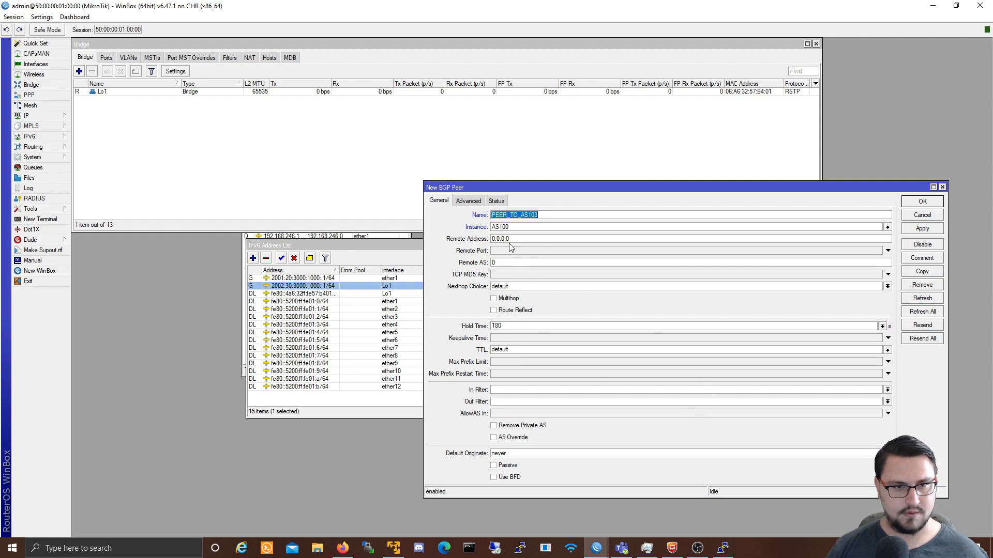
Step: Give PEER_TO_AS103 remote address 2001:20:3000:1000::4, remote AS 103 and default originate always
double_click(509, 239)
key("ctrl+v")
type("103")
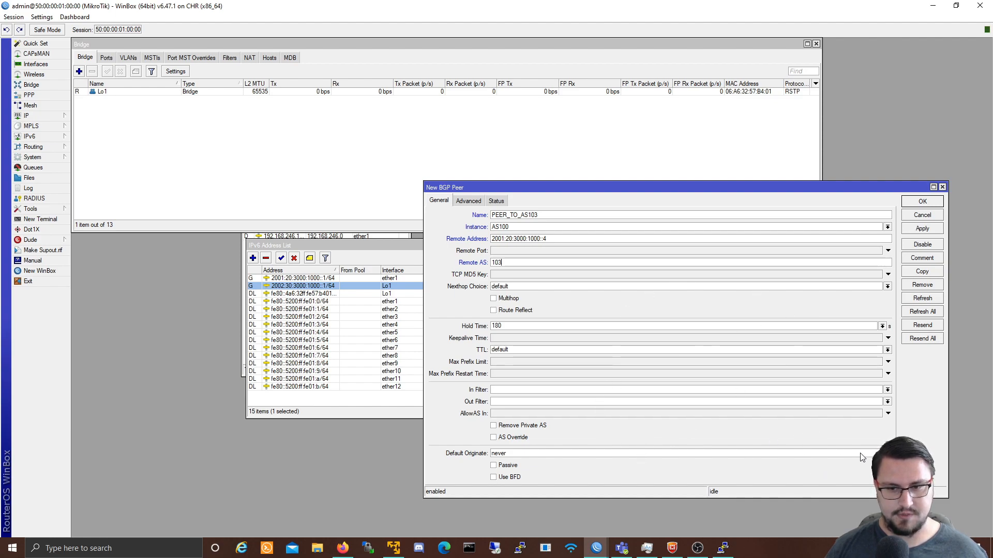
left_click(873, 455)
left_click(833, 461)
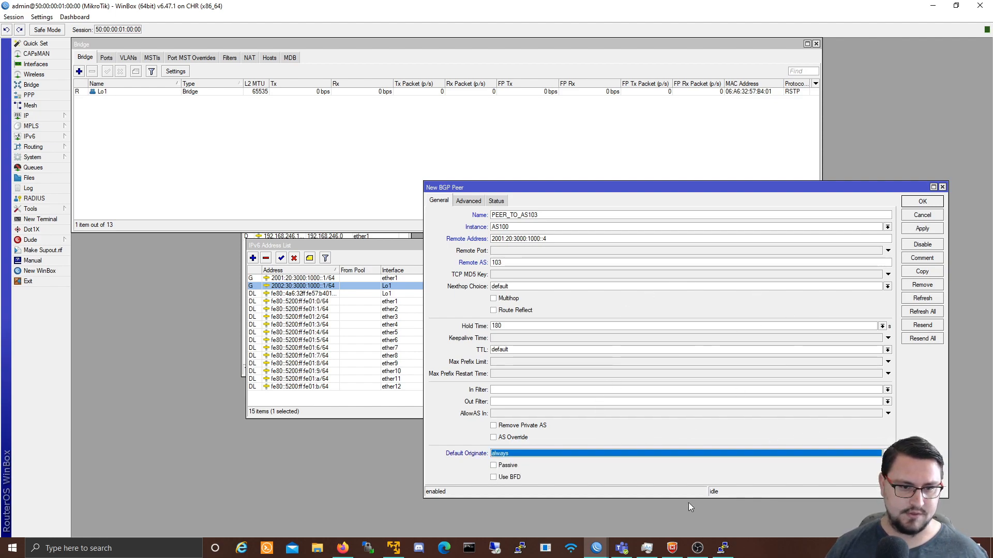
left_click(912, 231)
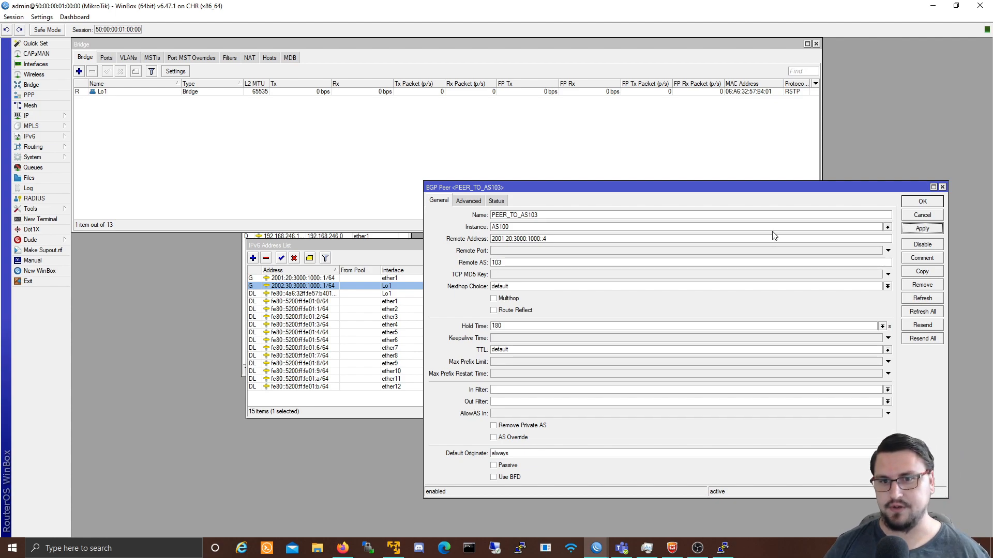
left_click(922, 202)
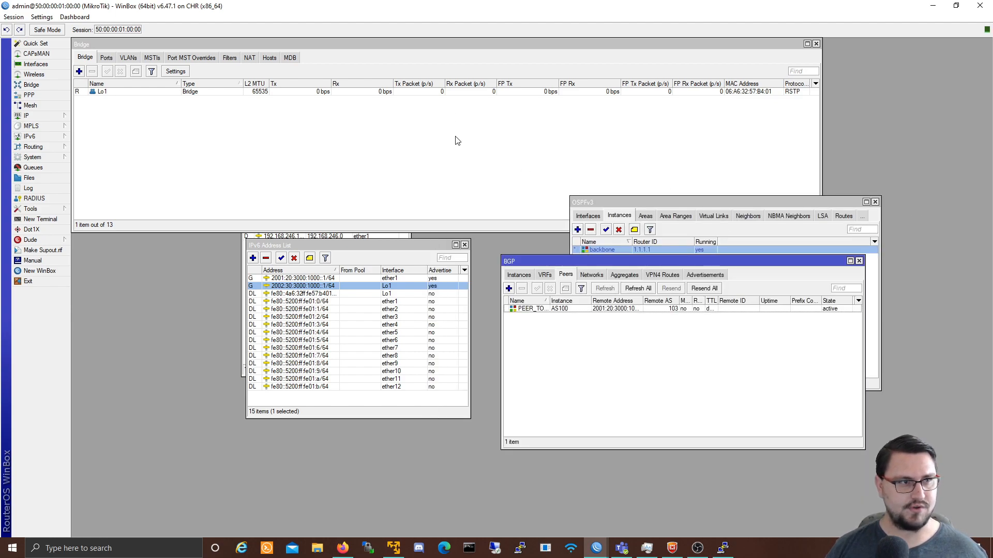
Step: On router 4, create BGP instance AS103 with router ID 4.4.4.4
mouse_move(596, 547)
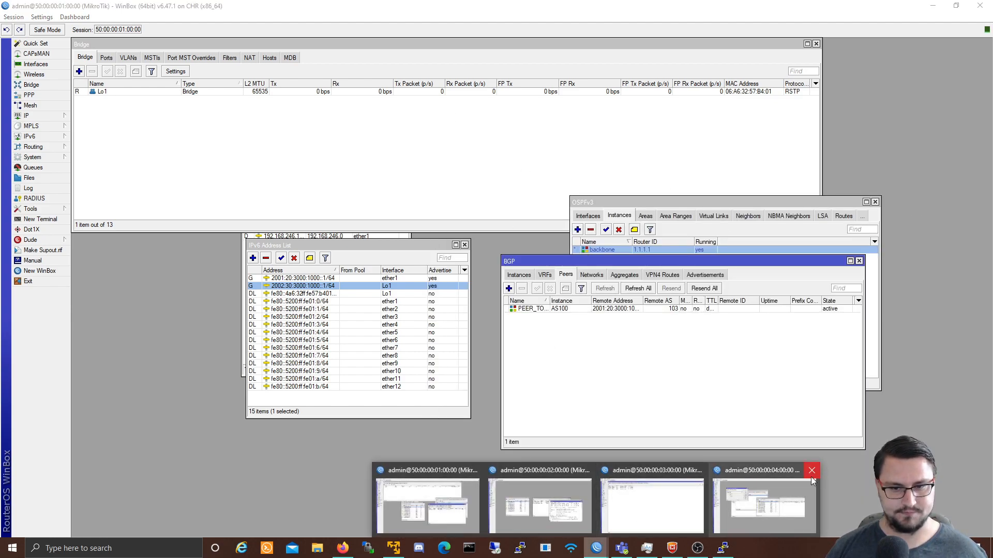
left_click(774, 484)
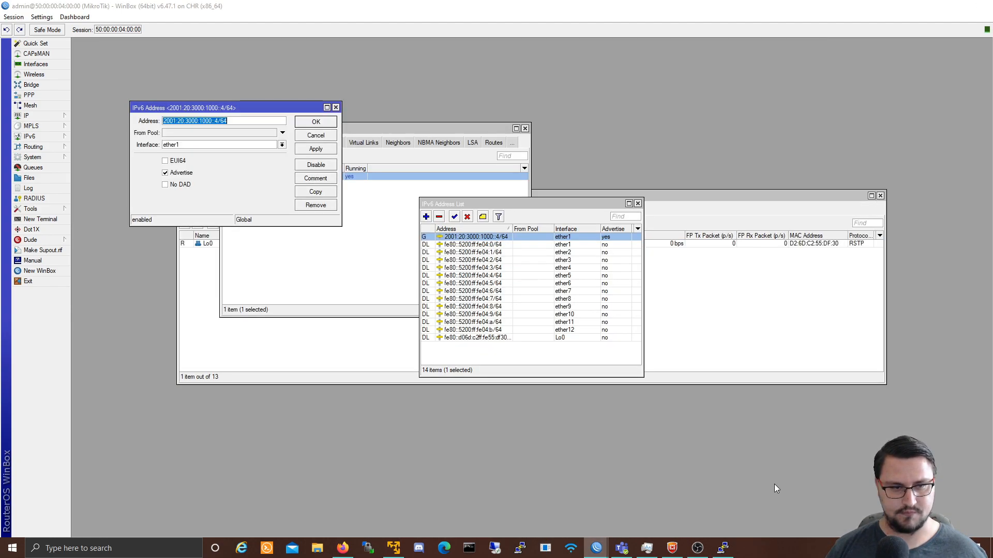
left_click(308, 135)
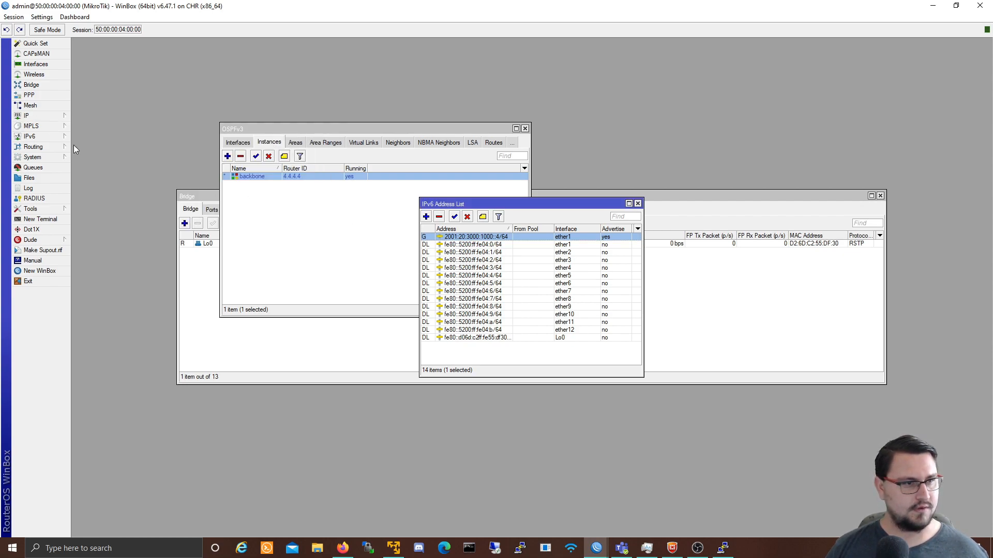
left_click(47, 147)
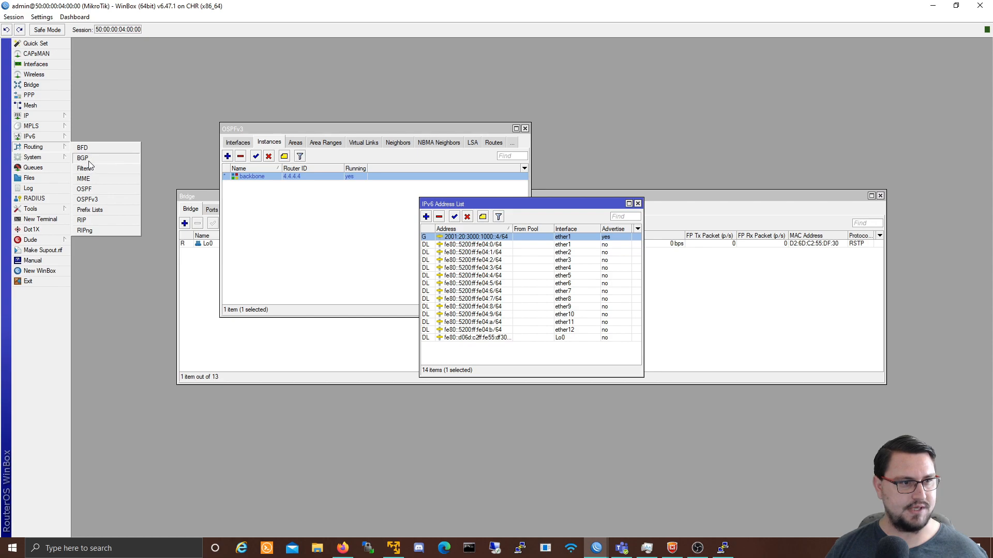
left_click(91, 156)
left_click(358, 224)
type("AS103")
key("Tab")
type("4.4.4.")
left_click(601, 229)
left_click(604, 202)
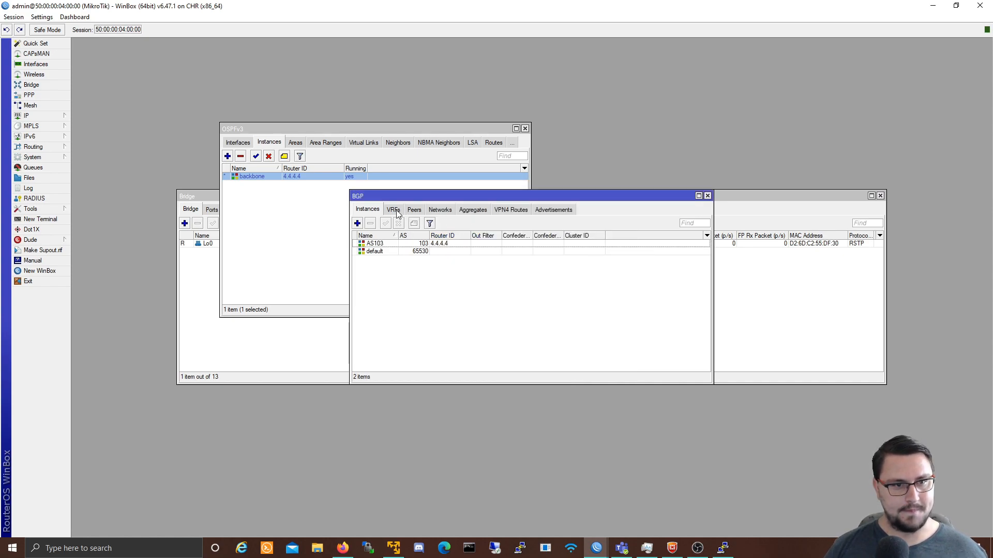
Step: Add peer PEER_TO_AS100 in instance AS103 to 2001:20:3000:1000::1, remote AS 100
left_click(414, 210)
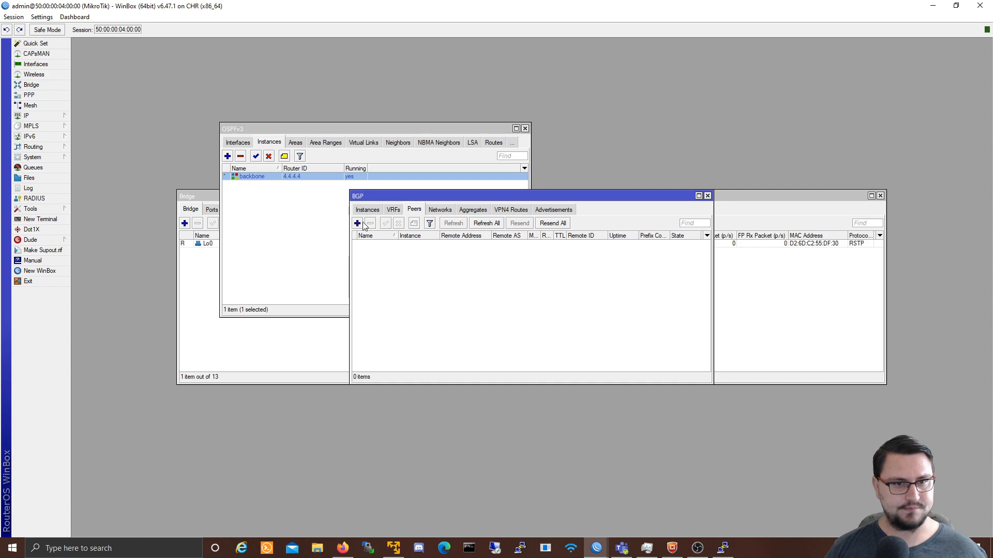
left_click(357, 223)
type("PEER_TO_AS100")
left_click(560, 176)
left_click(537, 184)
key("Tab")
type("2001:20:3000:1000::4/64")
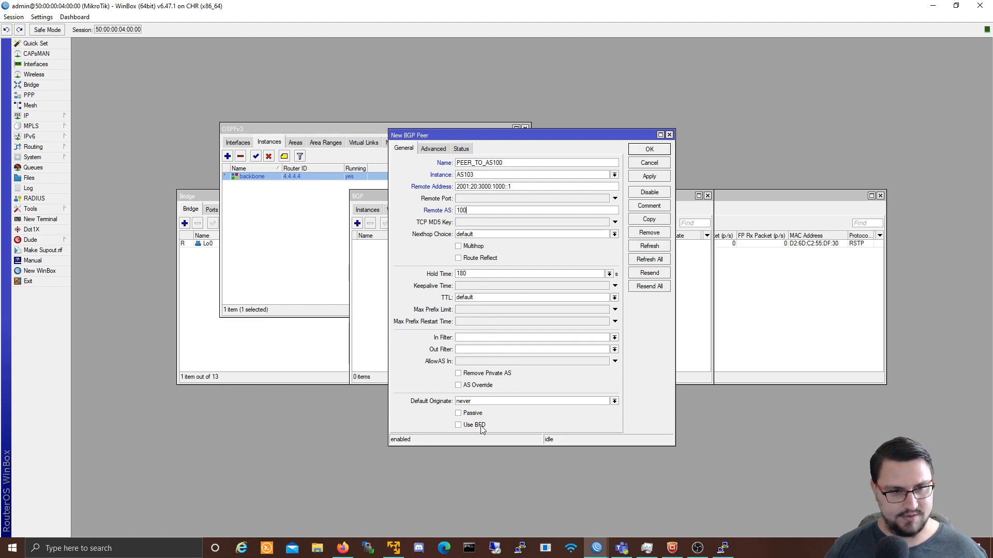
left_click(649, 177)
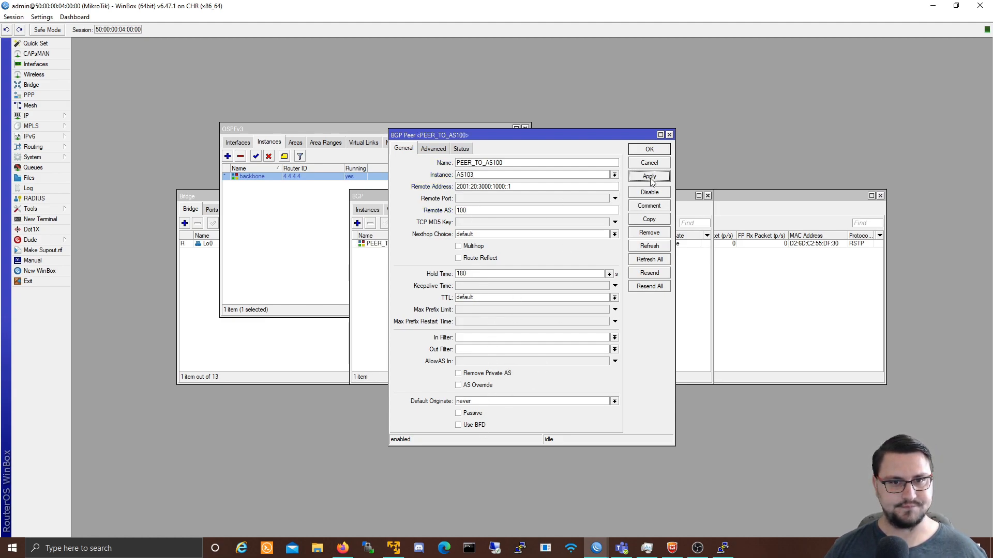
left_click(649, 149)
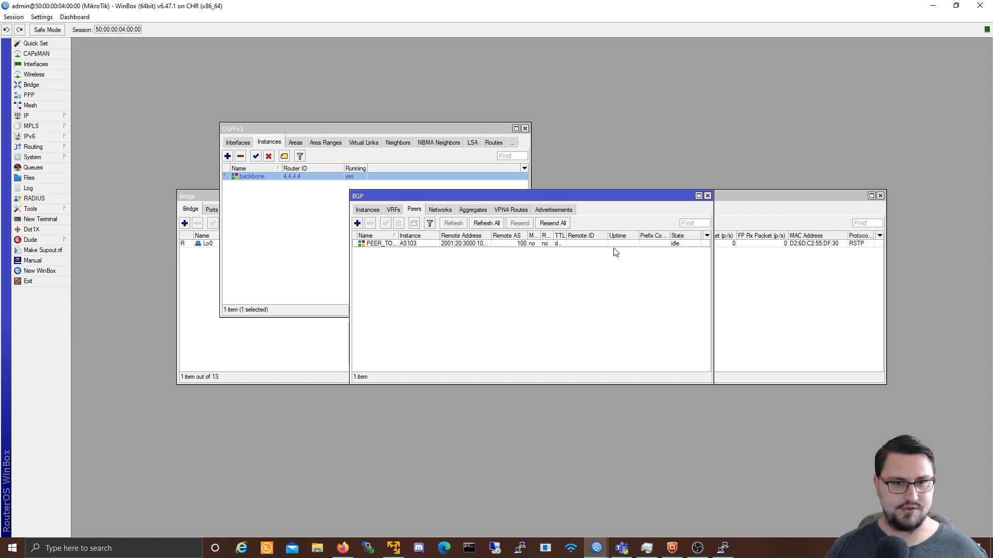
Step: Check the PEER_TO_AS100 peer and router 4's IPv6 routes, then minimize router 4's window
left_click_drag(712, 256, 775, 256)
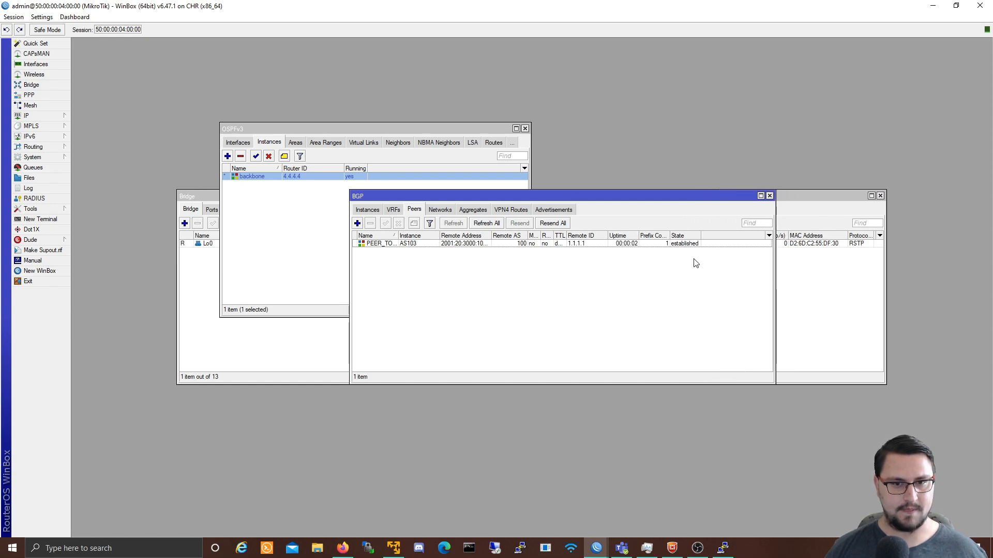
left_click(650, 247)
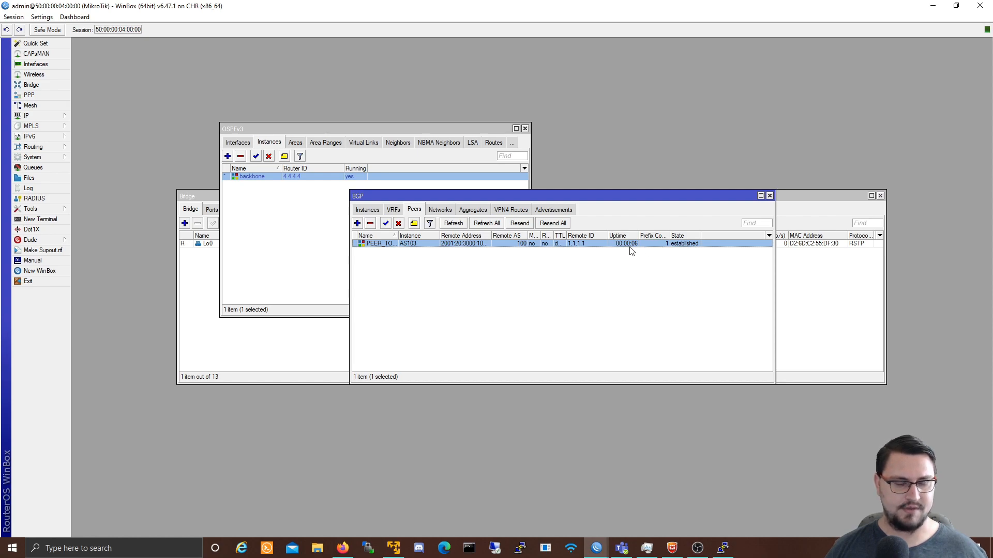
left_click(51, 147)
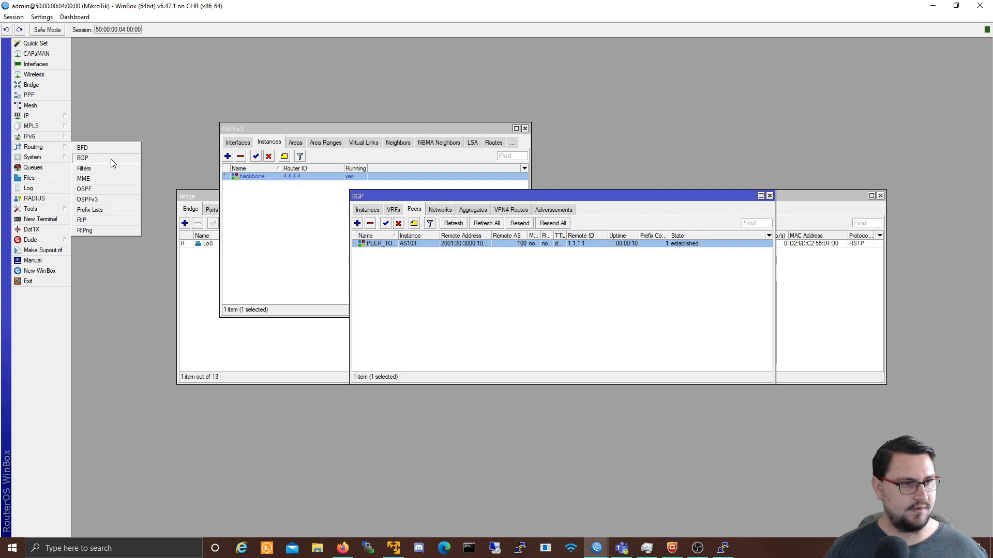
mouse_move(55, 140)
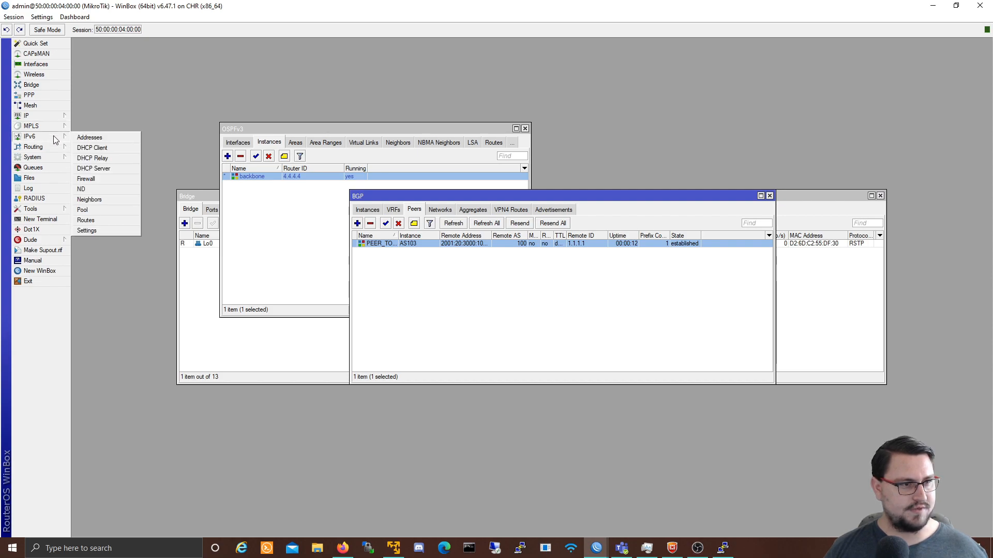
left_click(100, 219)
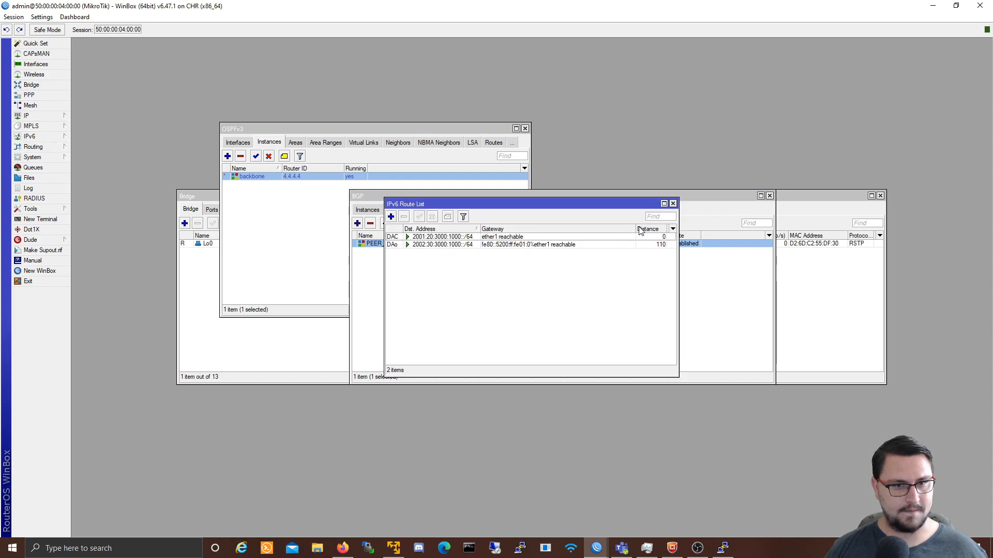
left_click_drag(520, 207, 555, 245)
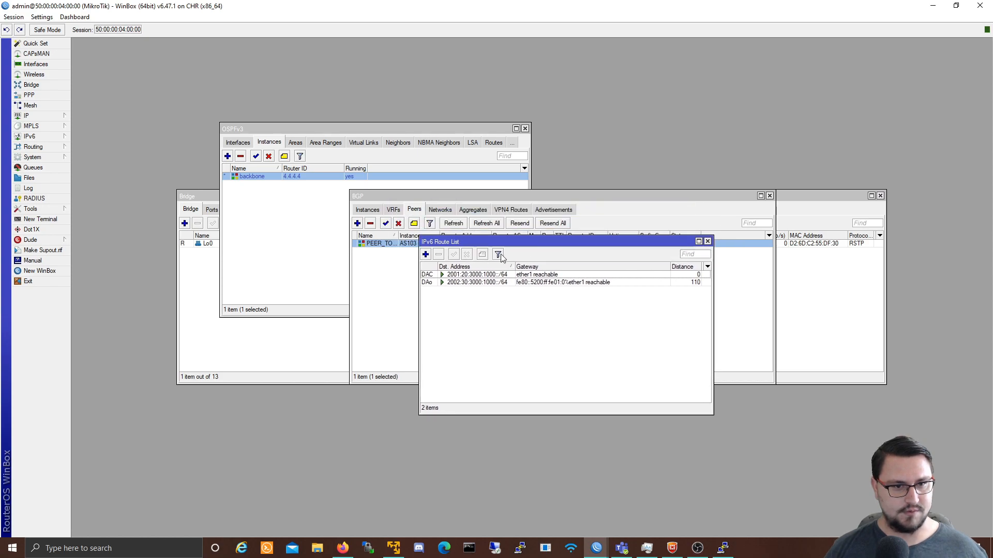
left_click(450, 276)
left_click(454, 281)
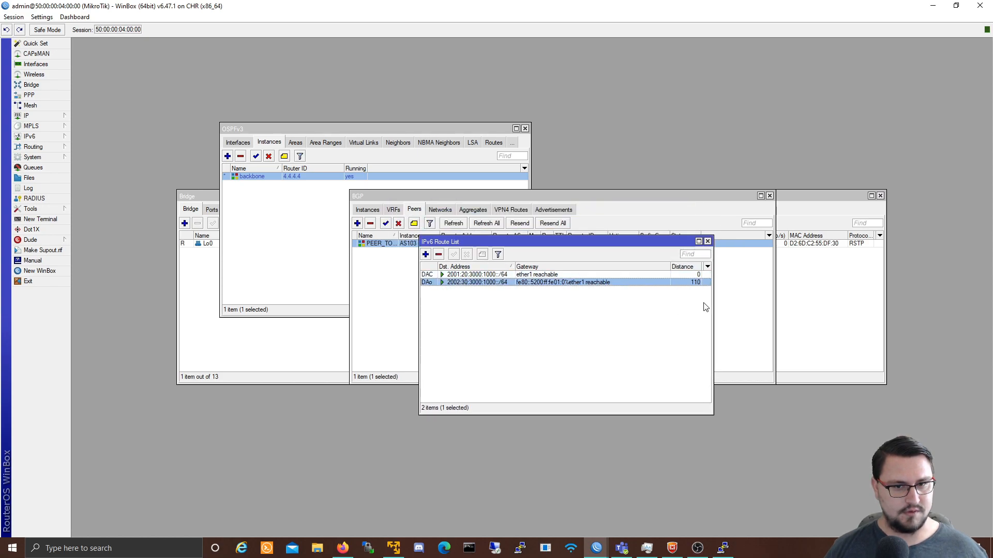
left_click_drag(580, 244, 372, 285)
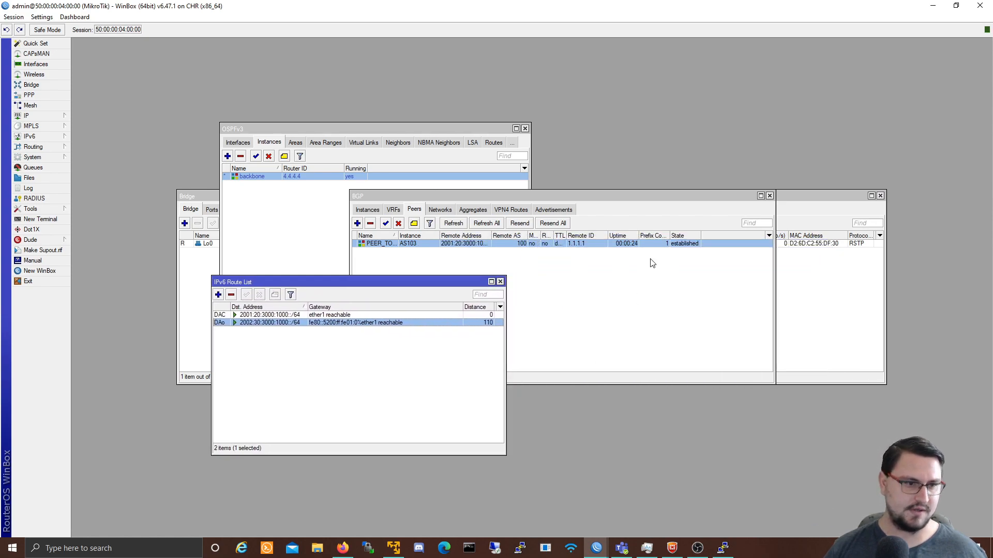
left_click(500, 282)
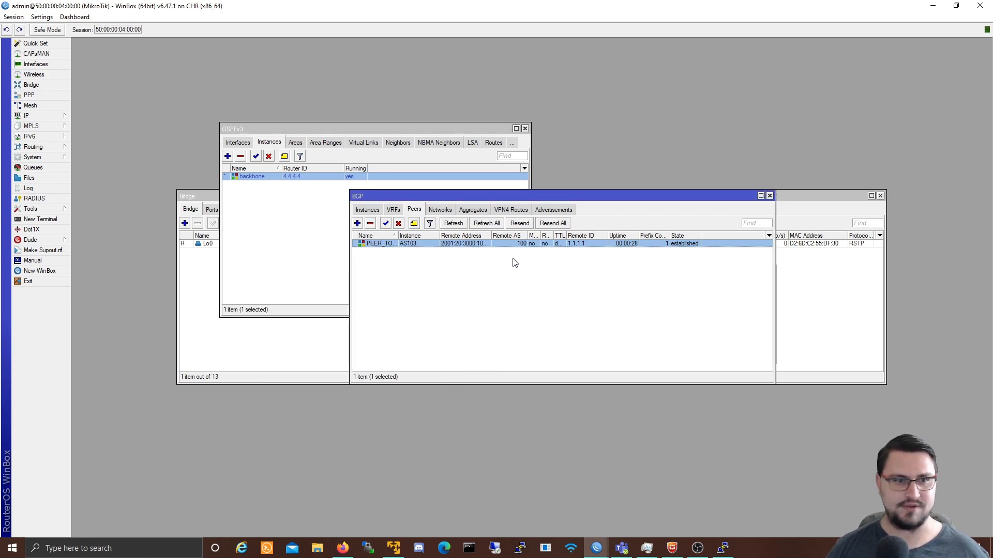
left_click(934, 10)
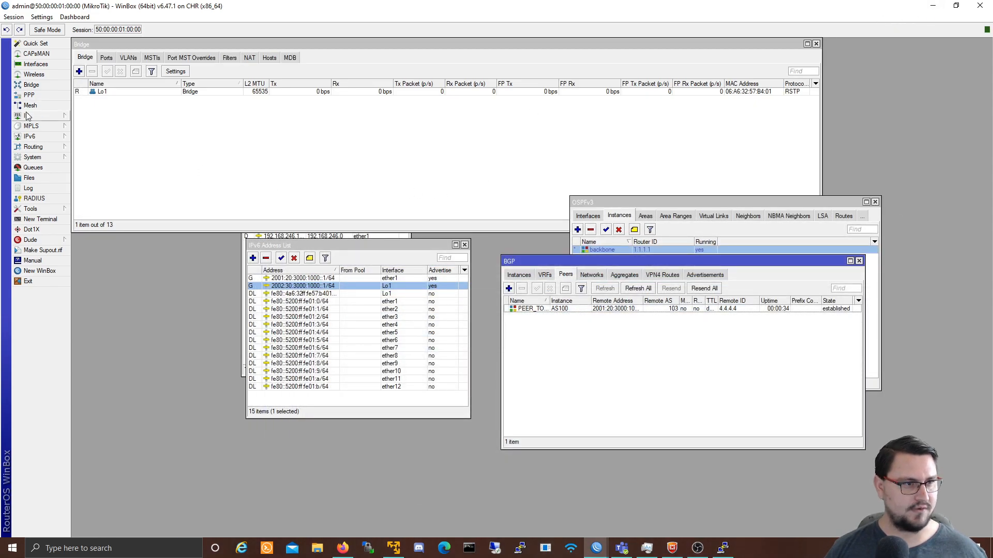
Step: Enable the ipv6 address family on router 1's PEER_TO_AS103 peer
left_click(37, 116)
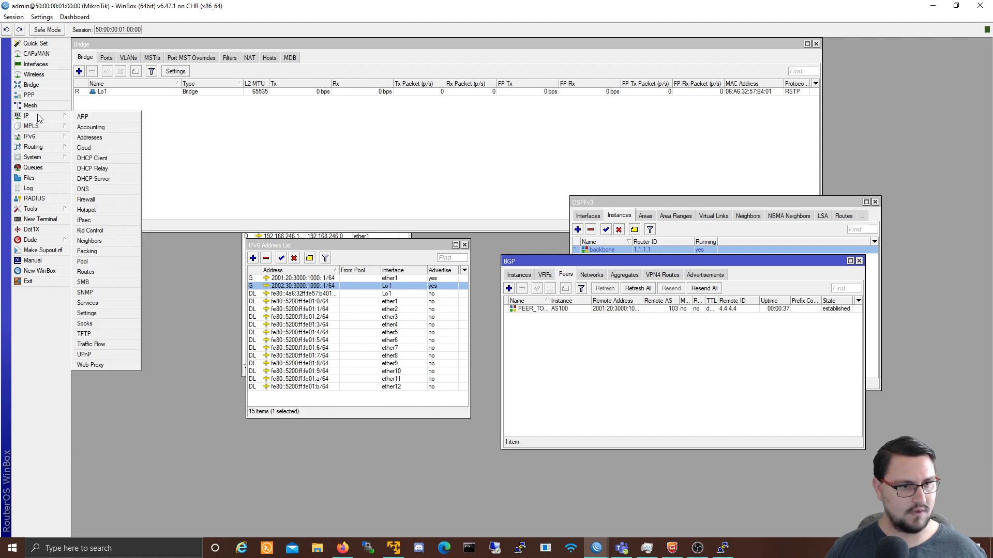
left_click(556, 333)
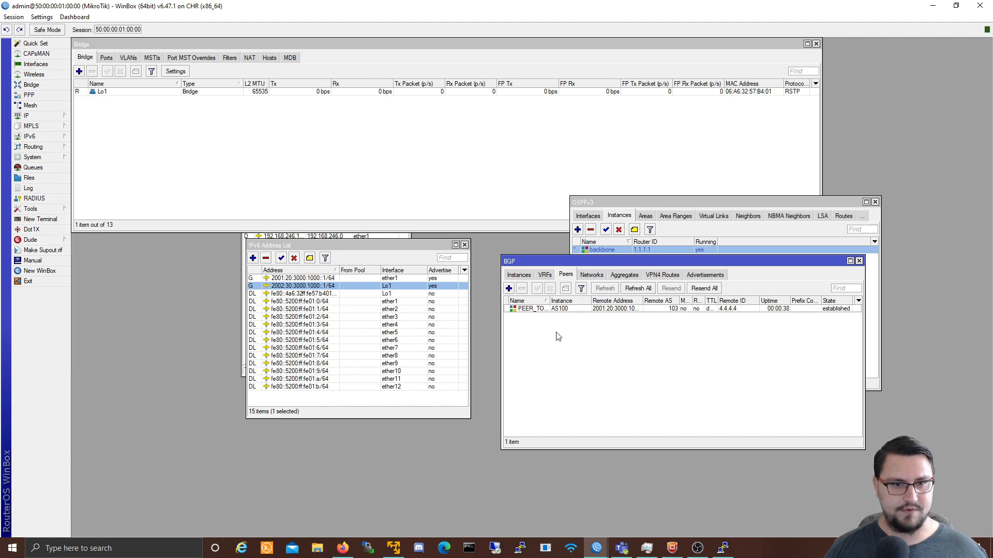
double_click(571, 308)
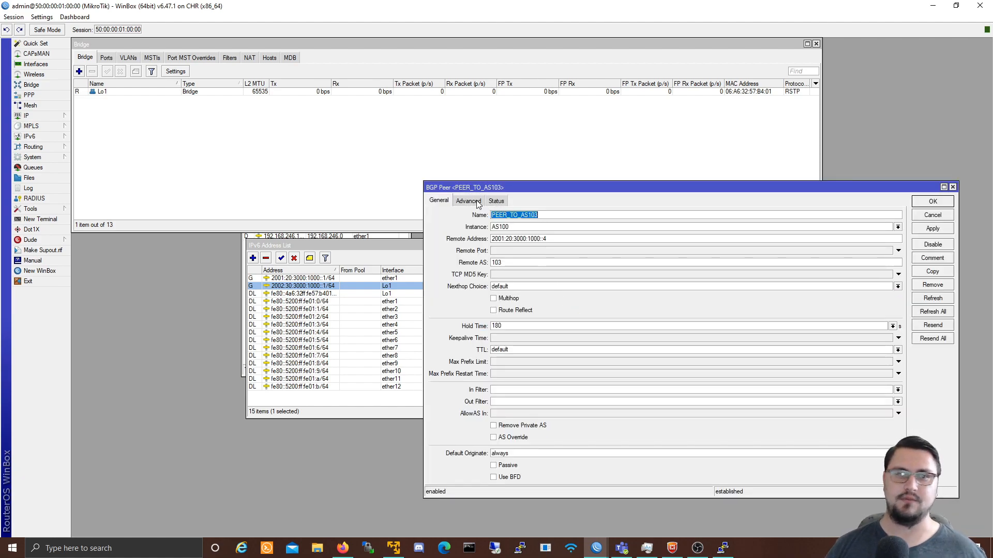
left_click(474, 203)
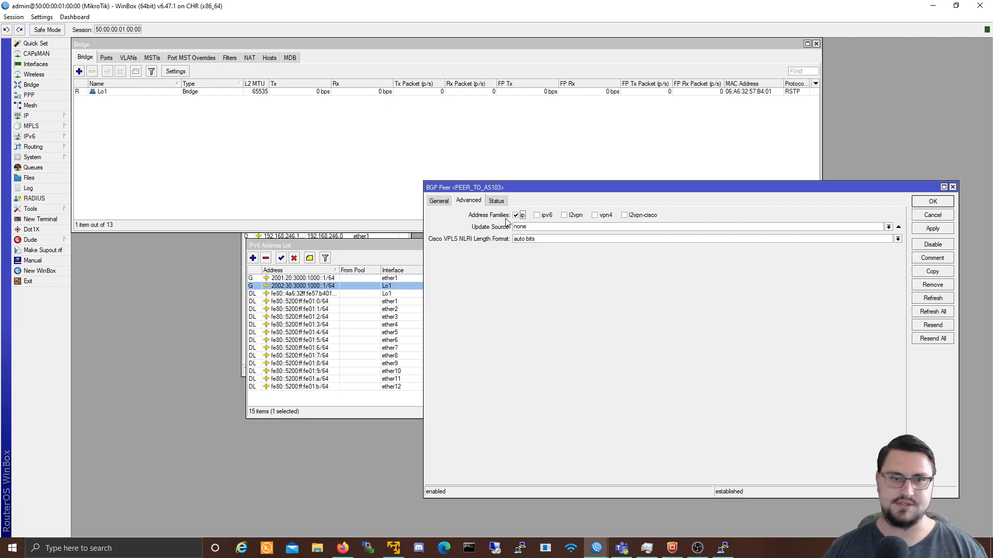
left_click(540, 216)
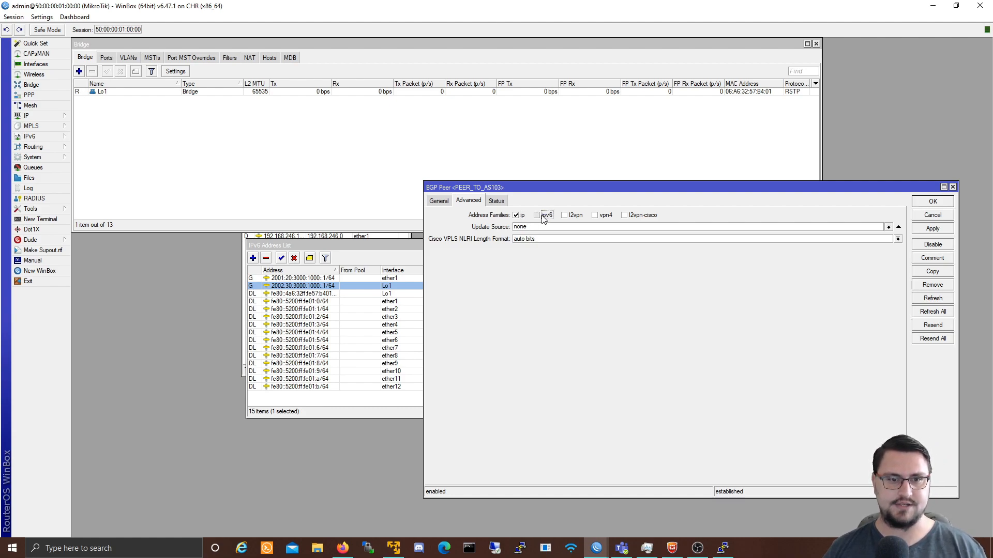
left_click(439, 200)
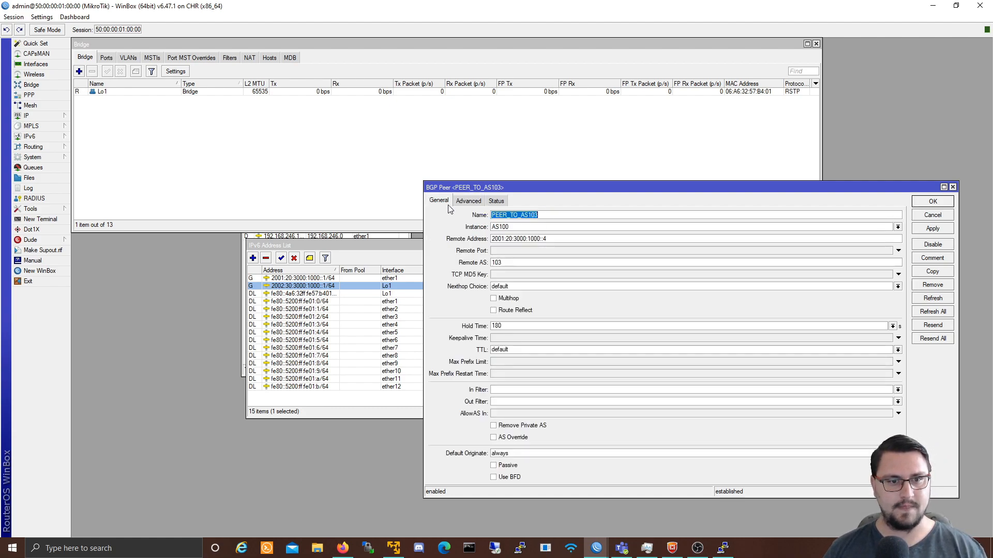
left_click(932, 202)
Step: Enable the ipv6 address family on router 4's PEER_TO_AS100 peer
left_click(596, 548)
left_click(764, 496)
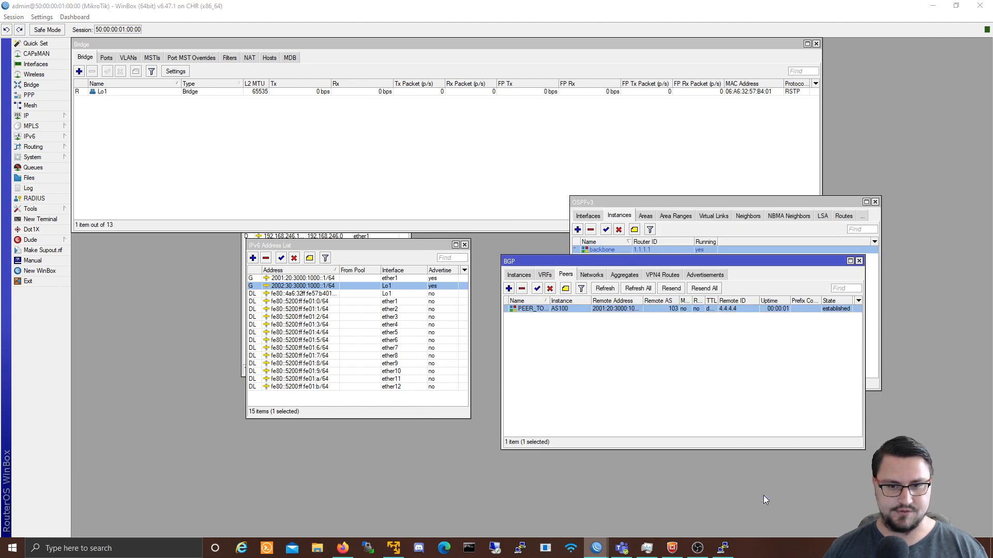
double_click(411, 244)
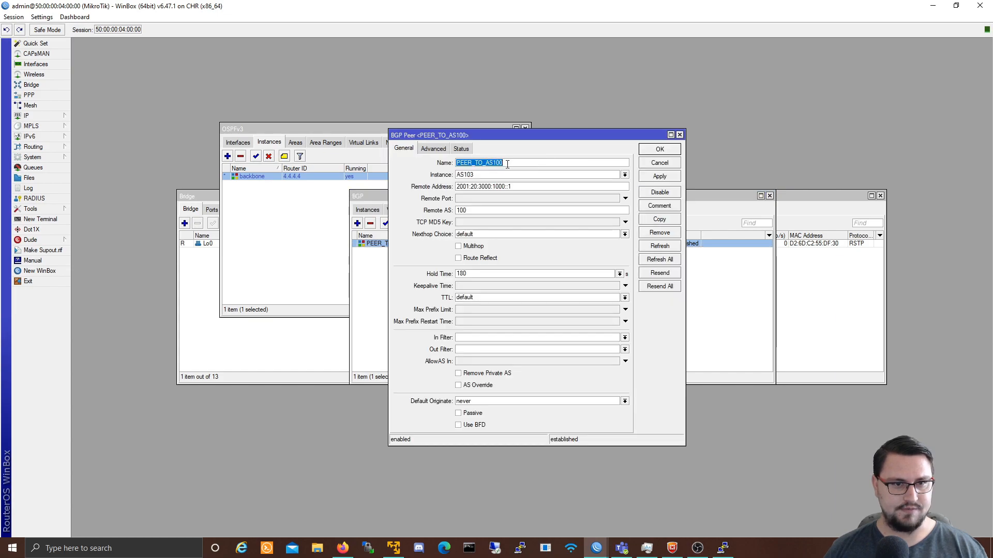
left_click(434, 149)
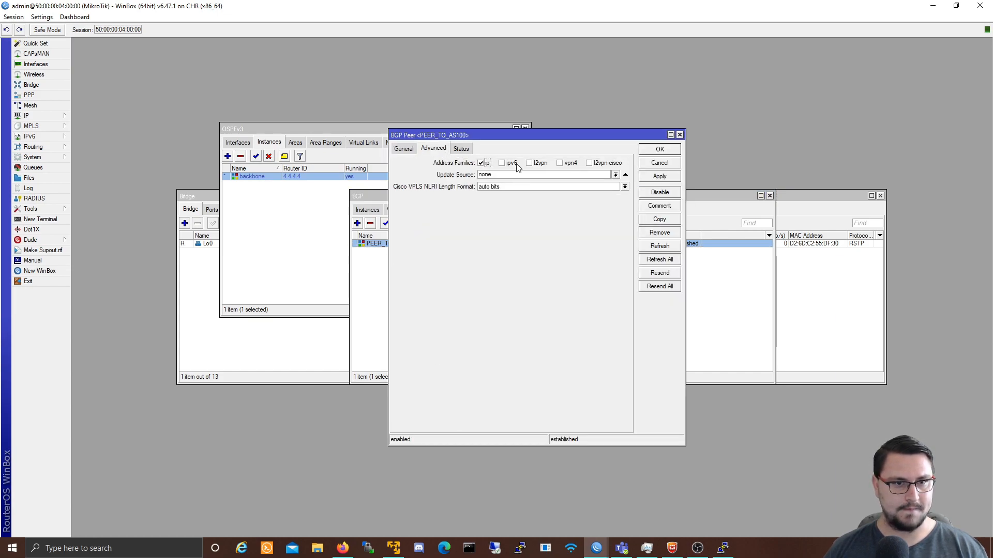
left_click(665, 178)
left_click(659, 151)
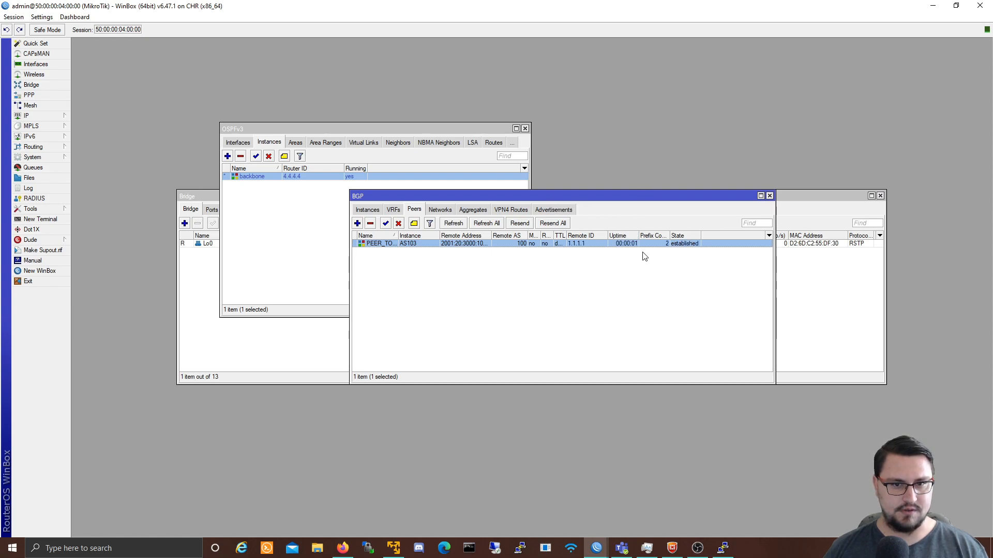
Step: Inspect router 4's ::/0 route details: received from PEER_TO_AS100 and its BGP attributes
left_click_drag(623, 197, 518, 192)
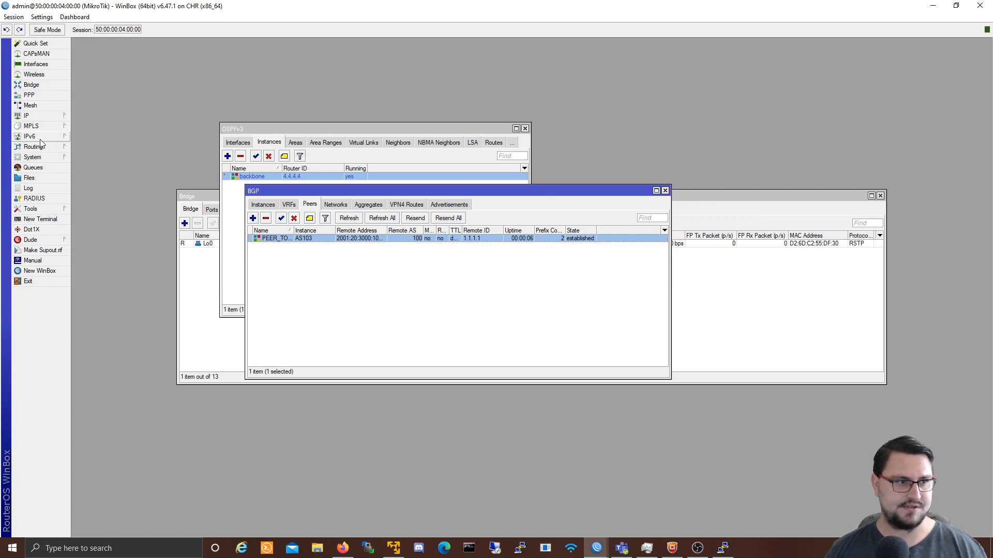
mouse_move(42, 137)
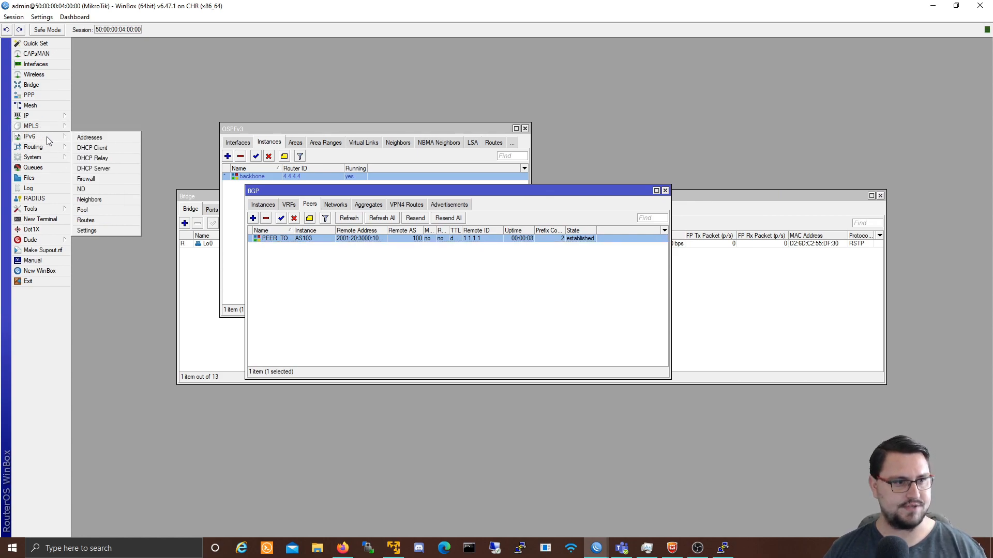
left_click(89, 221)
left_click(258, 317)
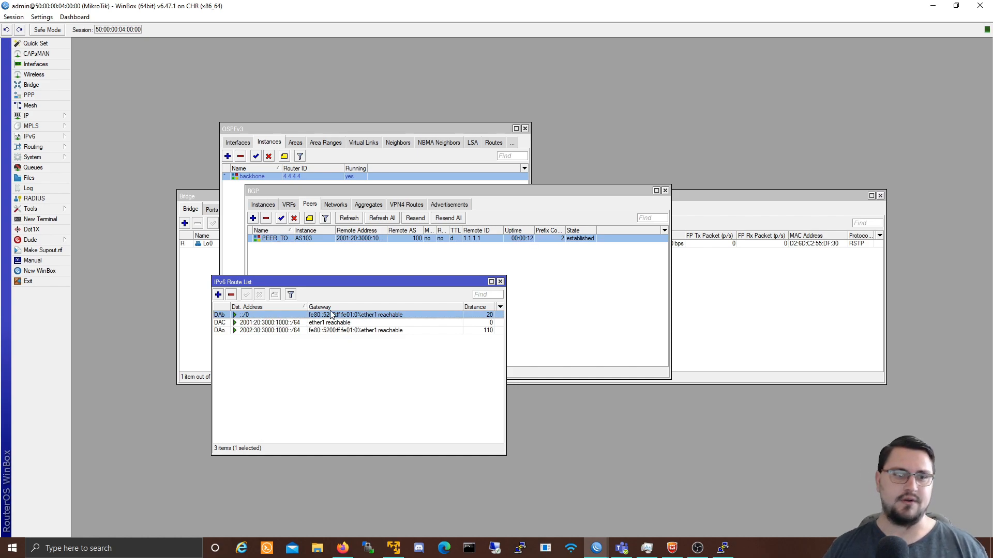
double_click(468, 314)
left_click_drag(241, 83, 479, 103)
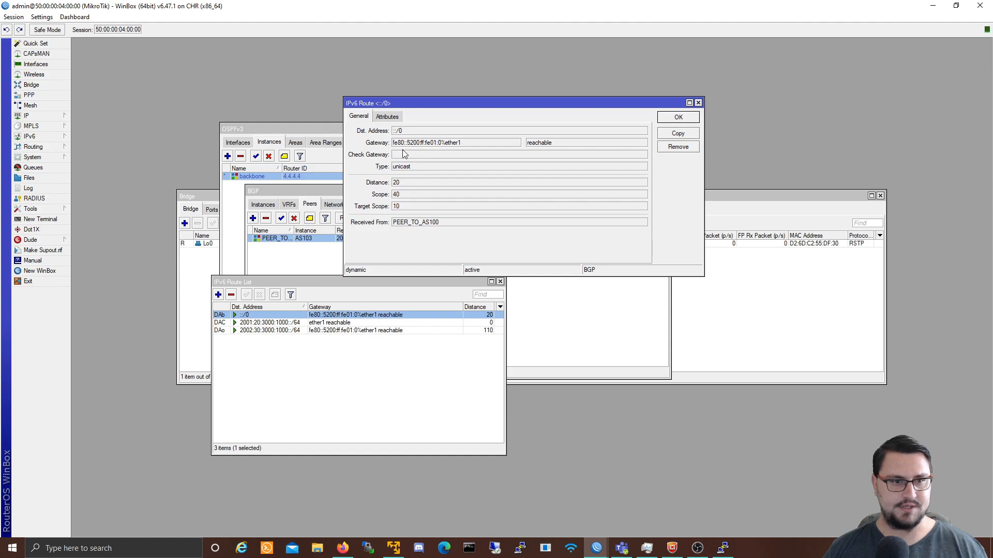
left_click_drag(439, 226, 377, 223)
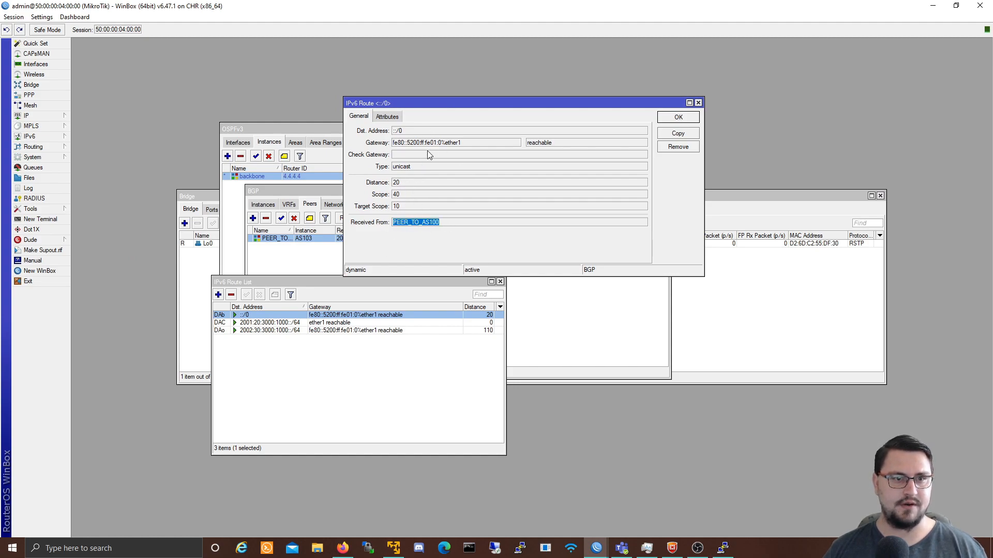
left_click_drag(403, 130, 392, 130)
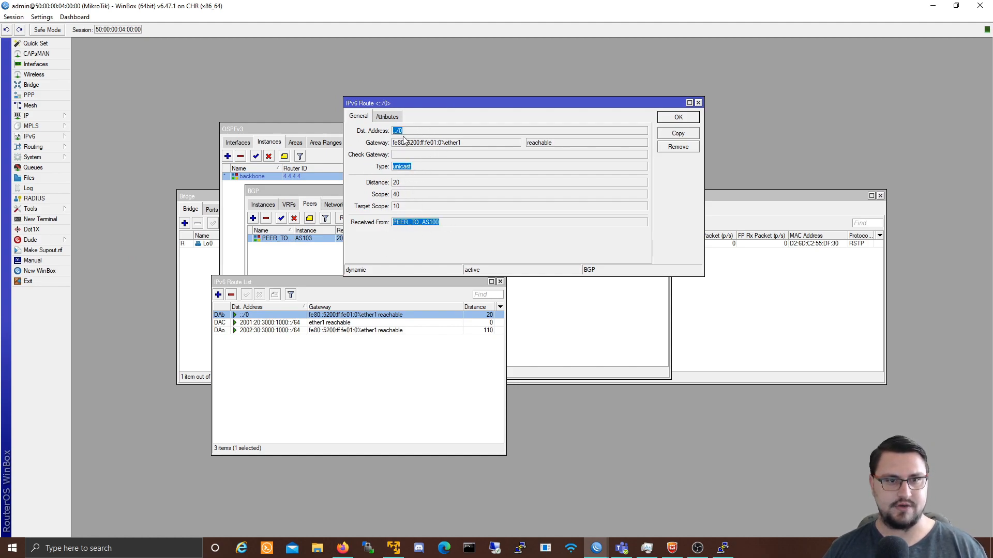
left_click(402, 131)
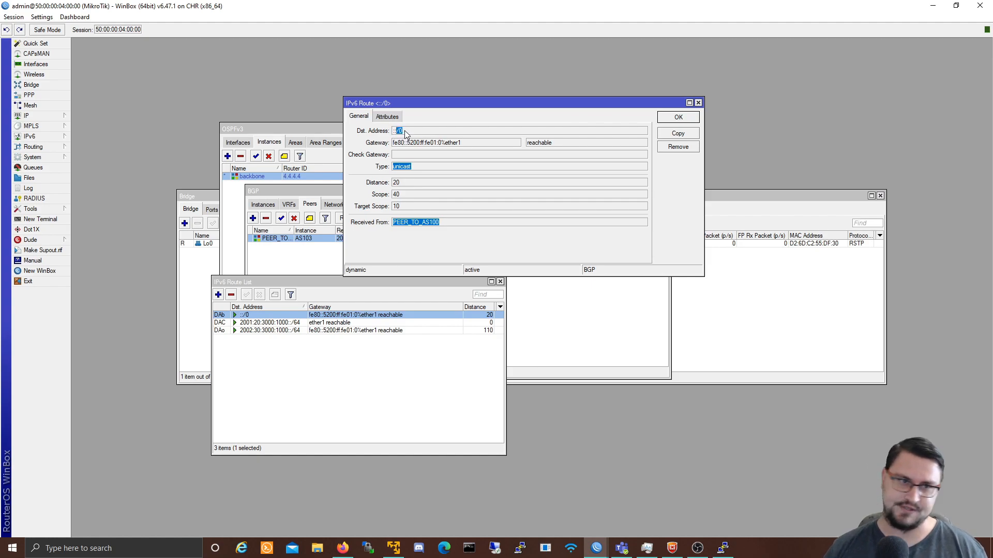
left_click(388, 117)
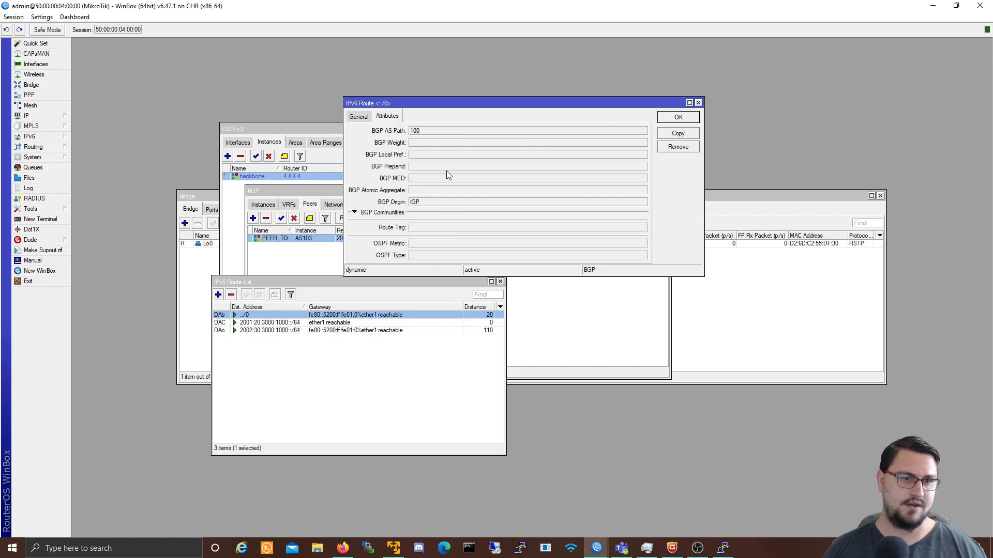
left_click(698, 103)
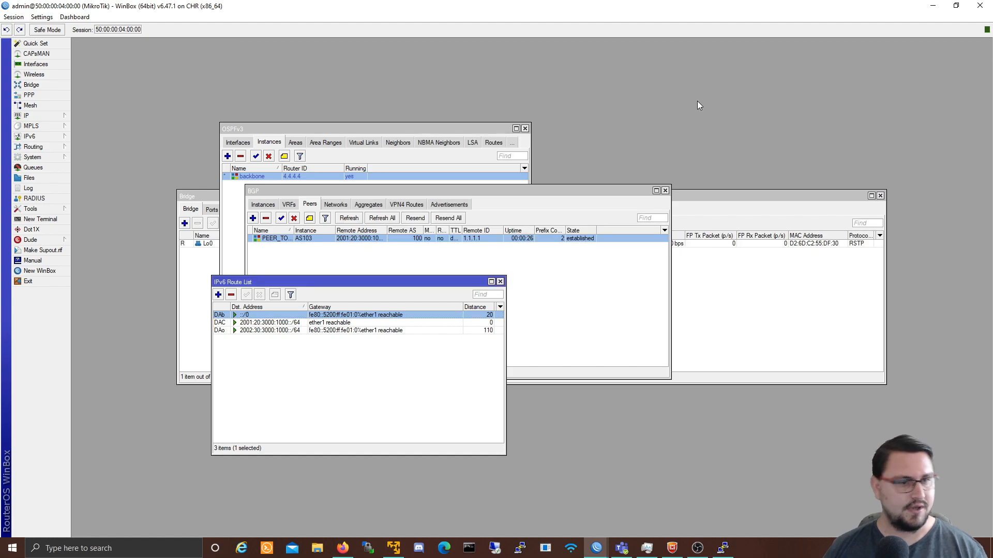
Step: Add a new bridge interface named Lo1 on router 4
left_click(554, 305)
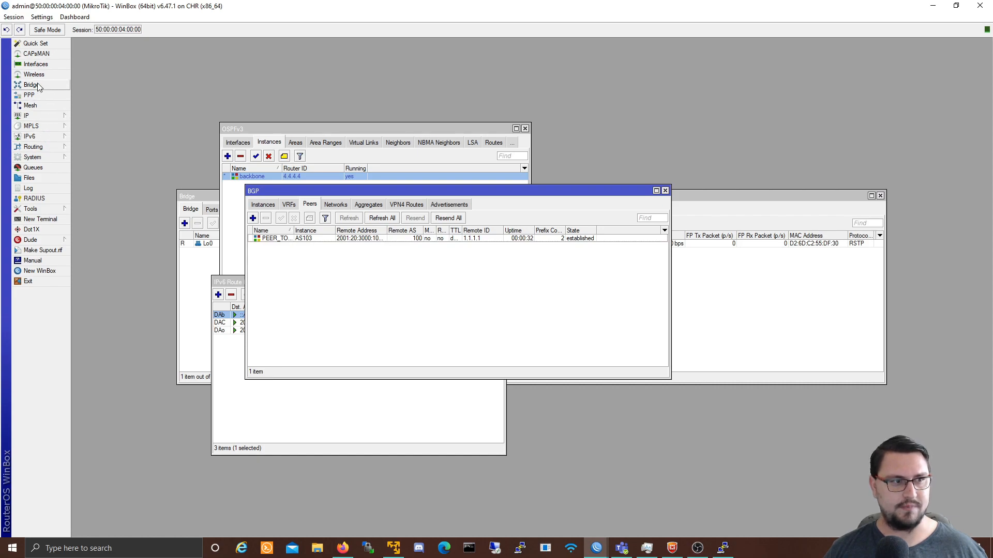
left_click(31, 116)
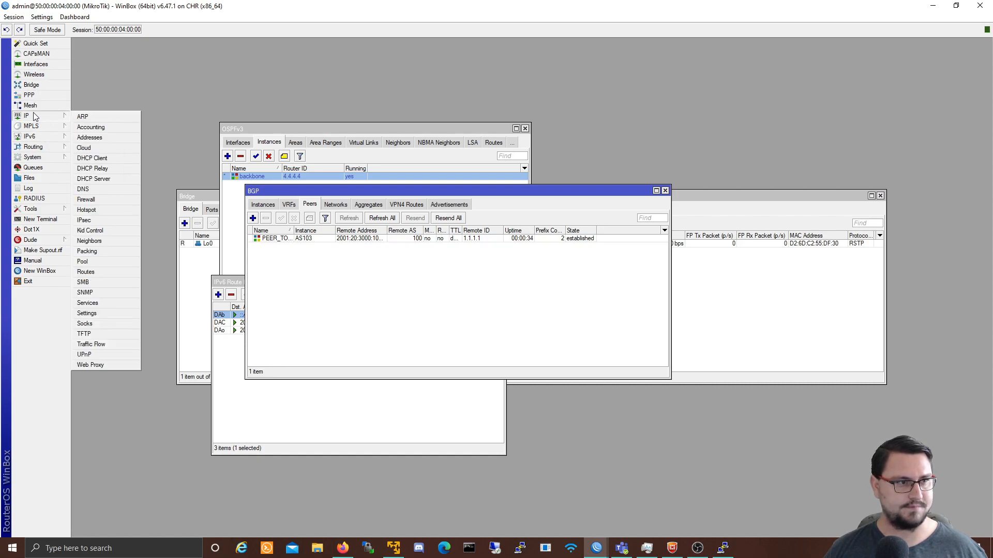
left_click(87, 136)
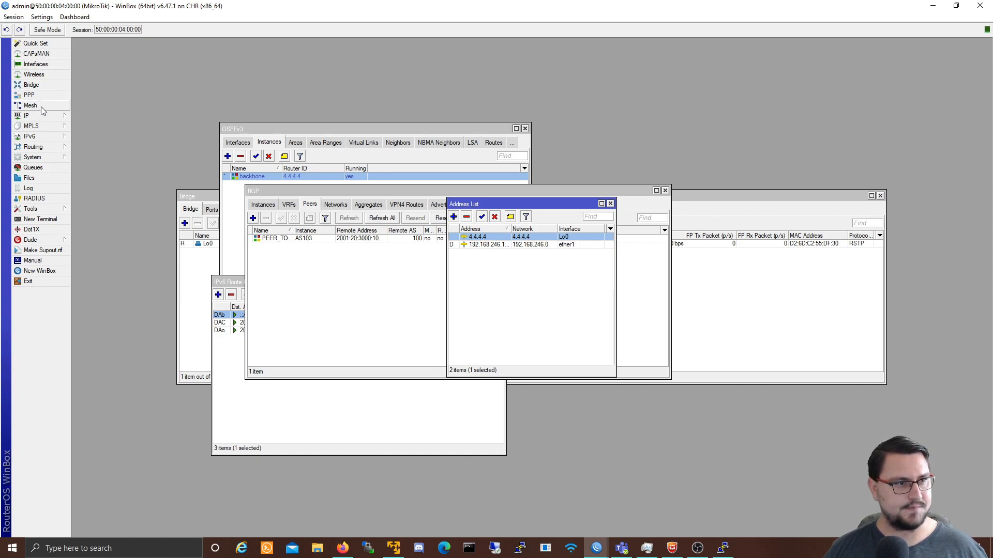
left_click(39, 85)
left_click(185, 223)
type("Lo")
key("Tab")
key("Tab")
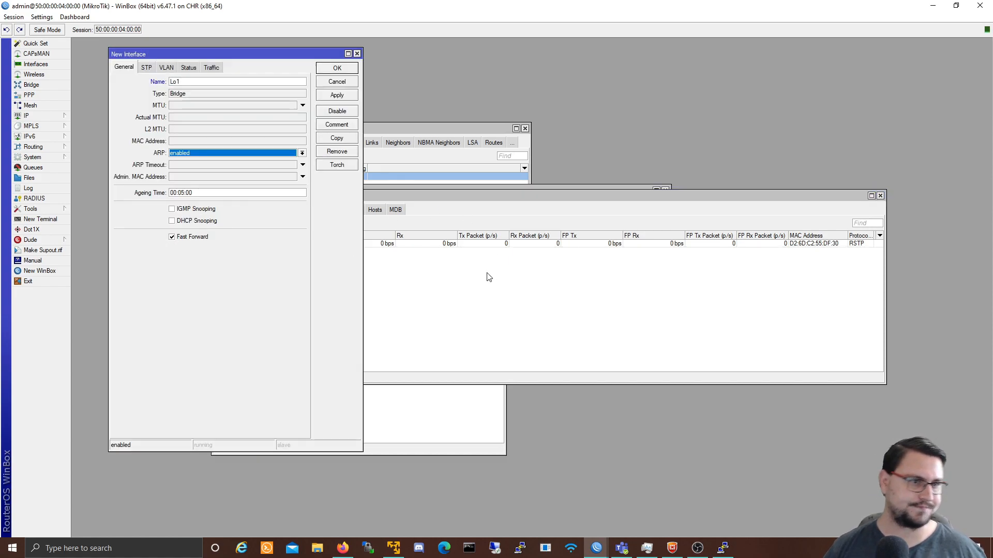
left_click(338, 95)
left_click(339, 71)
Step: Return to router 4's session and show its IPv6 address list
key("alt+Tab")
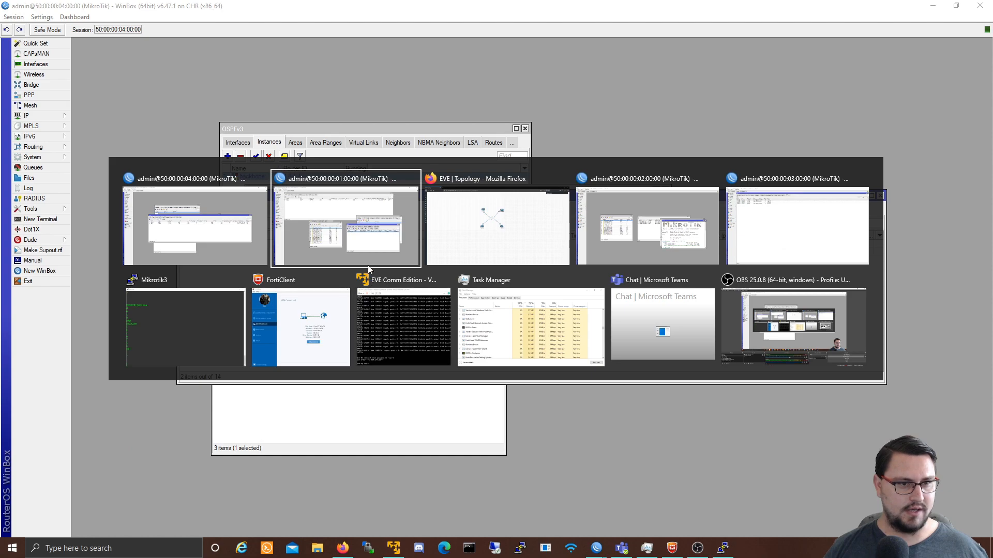
left_click(383, 237)
key("alt+Tab")
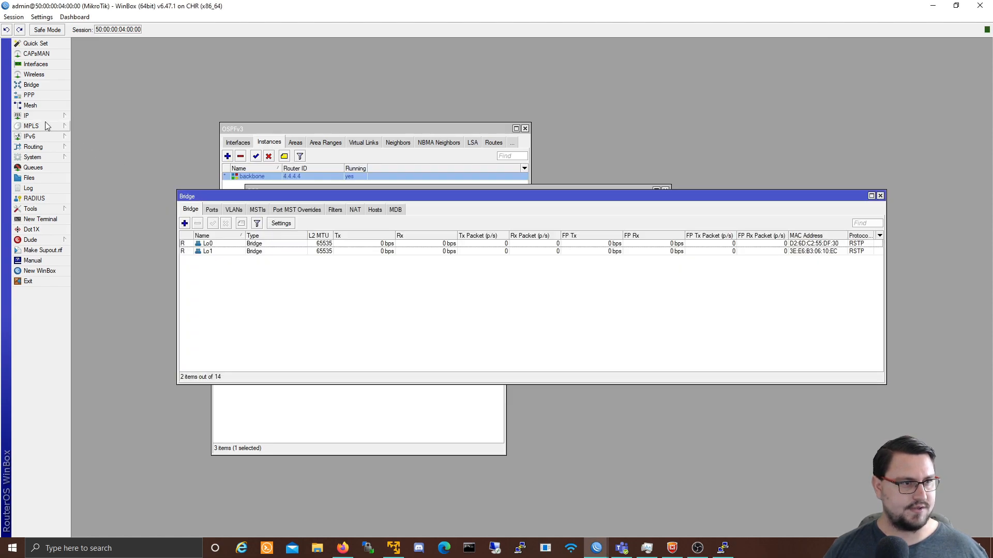
left_click(42, 116)
left_click(38, 138)
left_click(81, 138)
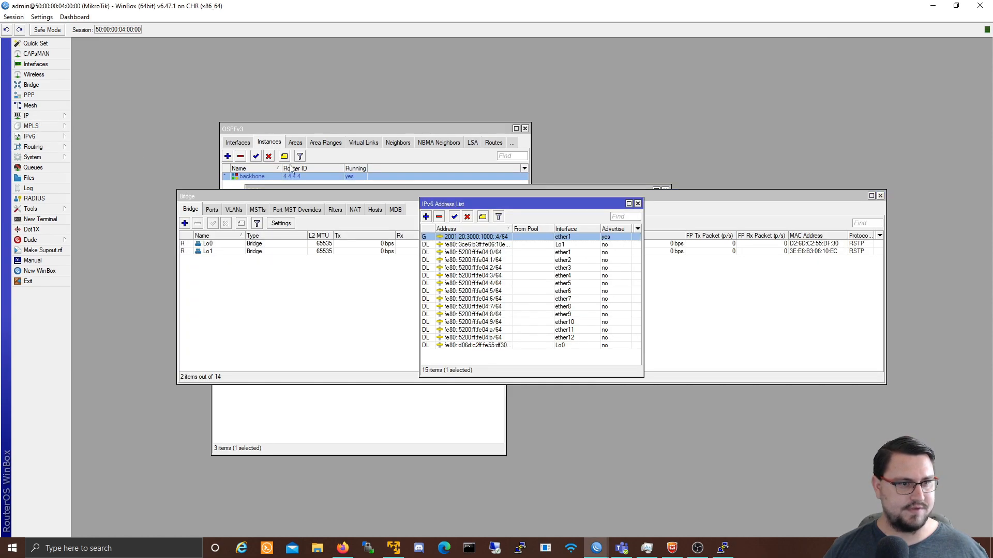
Step: Add an IPv6 address on interface Lo1, first entered as 3000::1
left_click(426, 217)
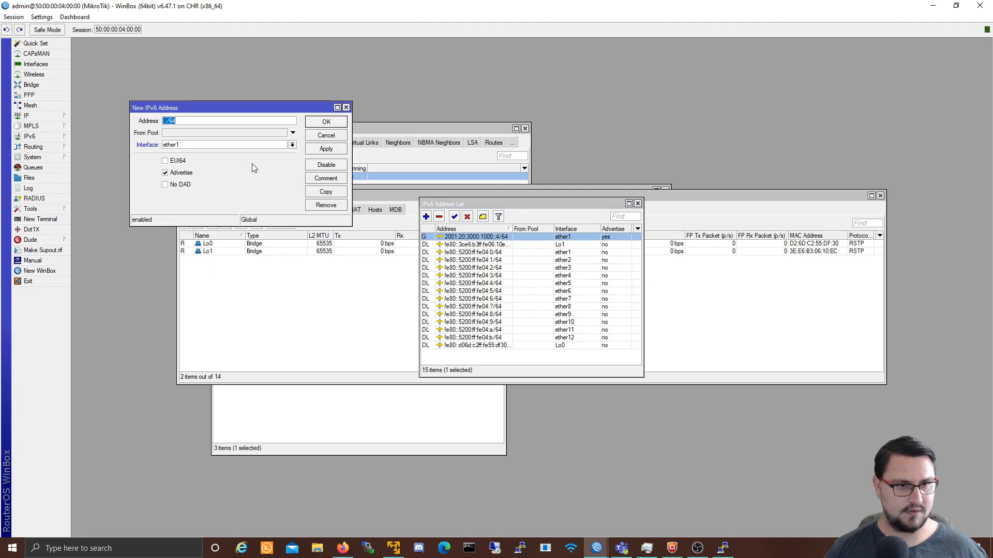
key("Left")
key("Left")
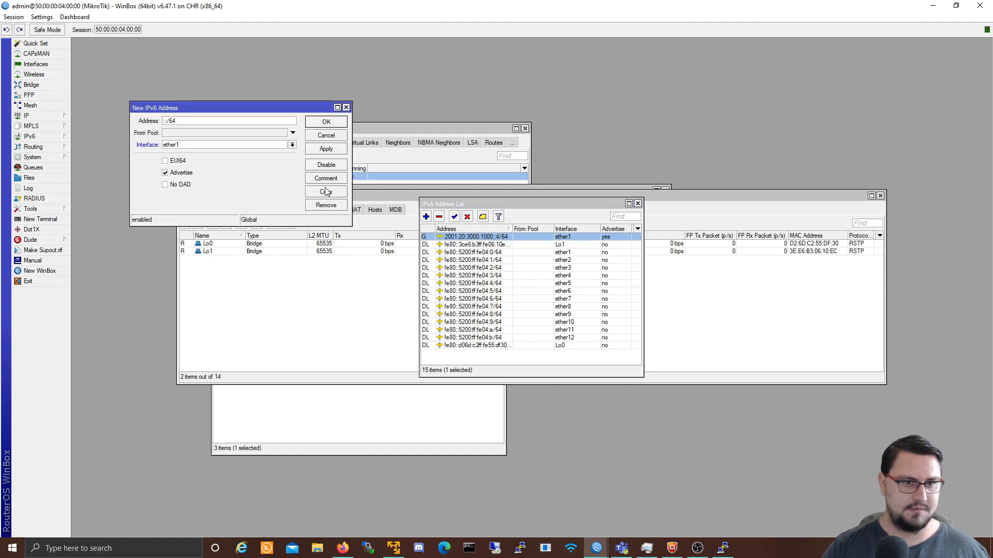
key("Left")
key("Left")
key("Left")
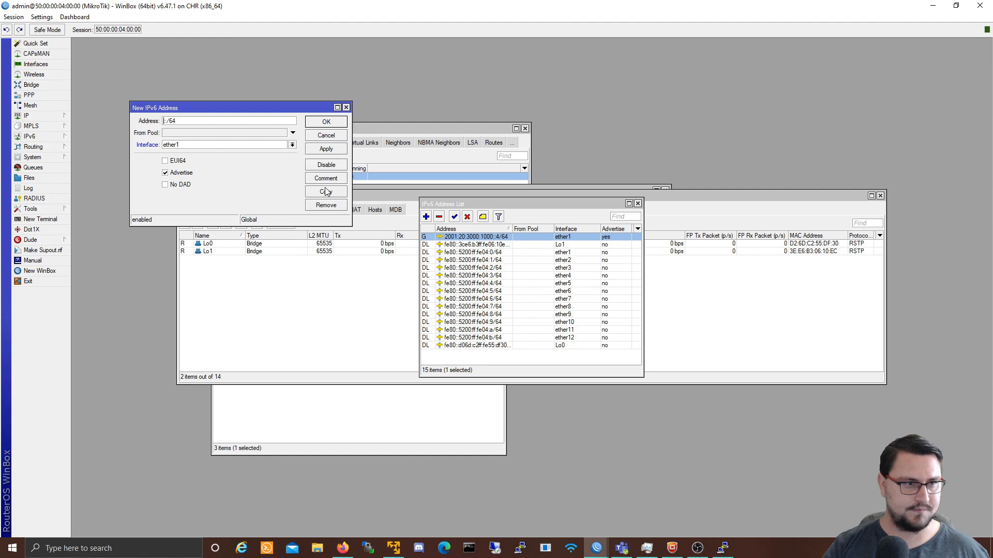
type("3000::")
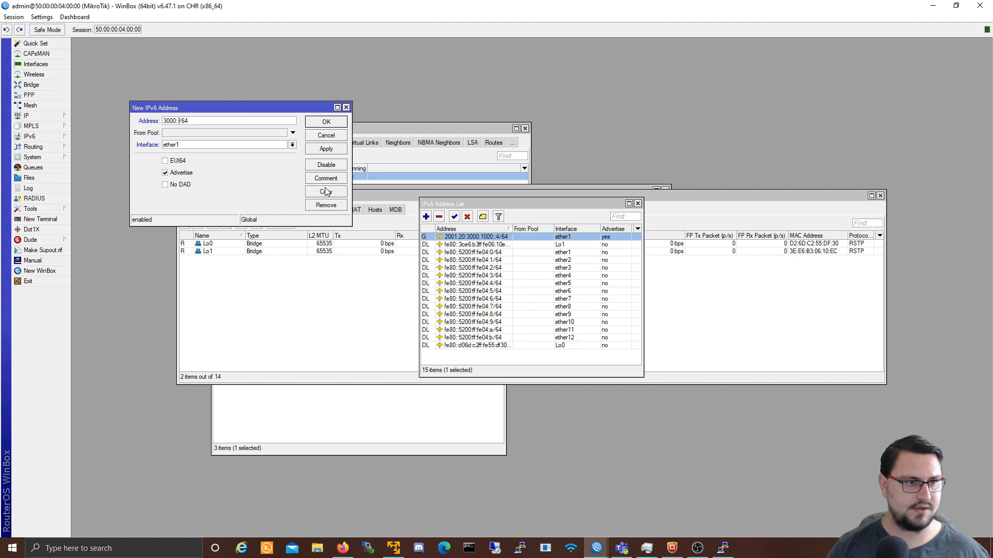
type("1")
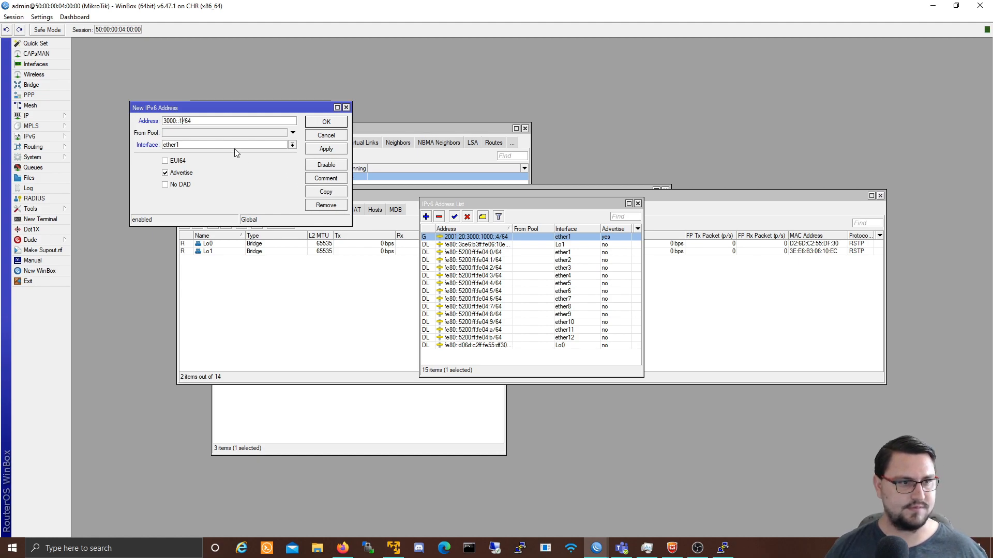
left_click(234, 145)
left_click(213, 159)
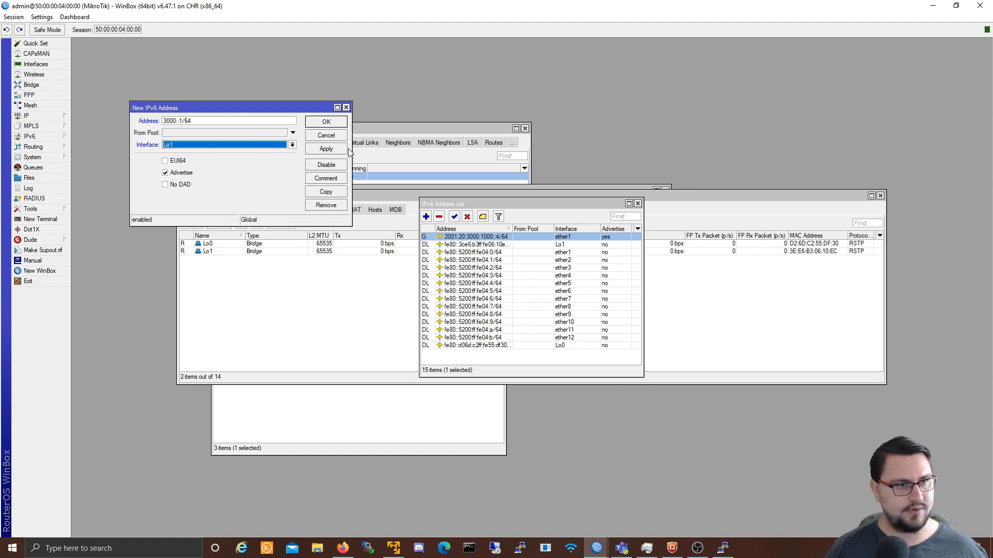
left_click(328, 149)
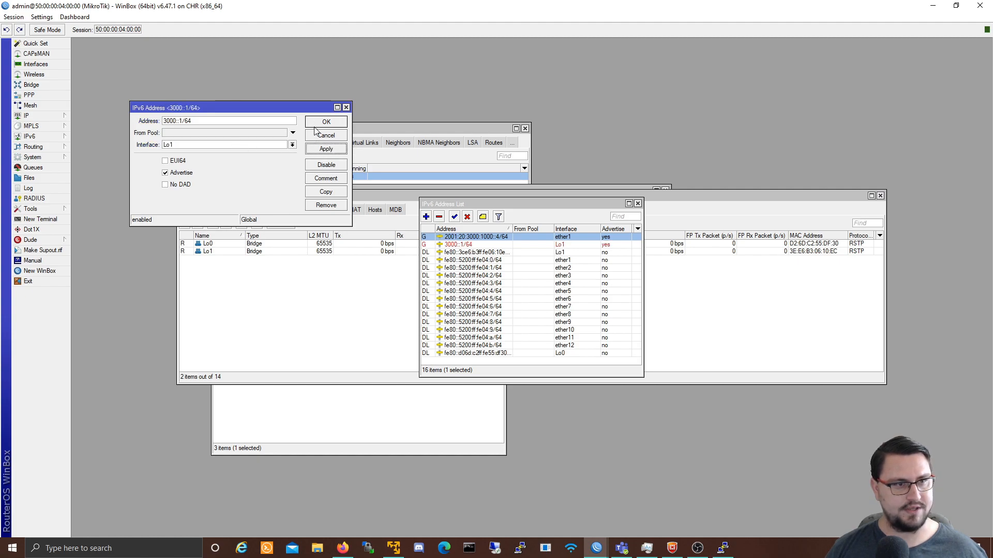
Step: Correct the Lo1 address to 3000:4000:5000:6000::1/64 and save it
left_click(176, 120)
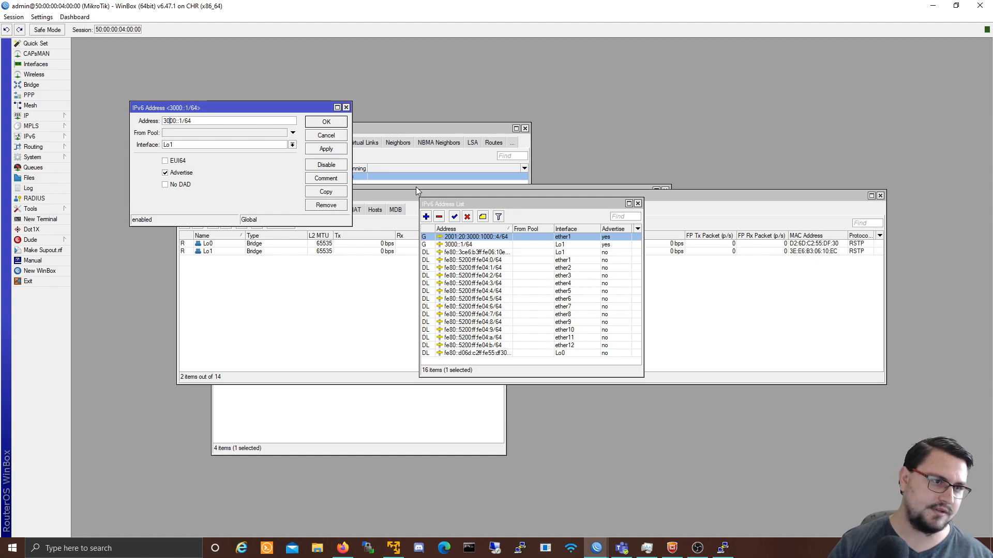
type("4000:")
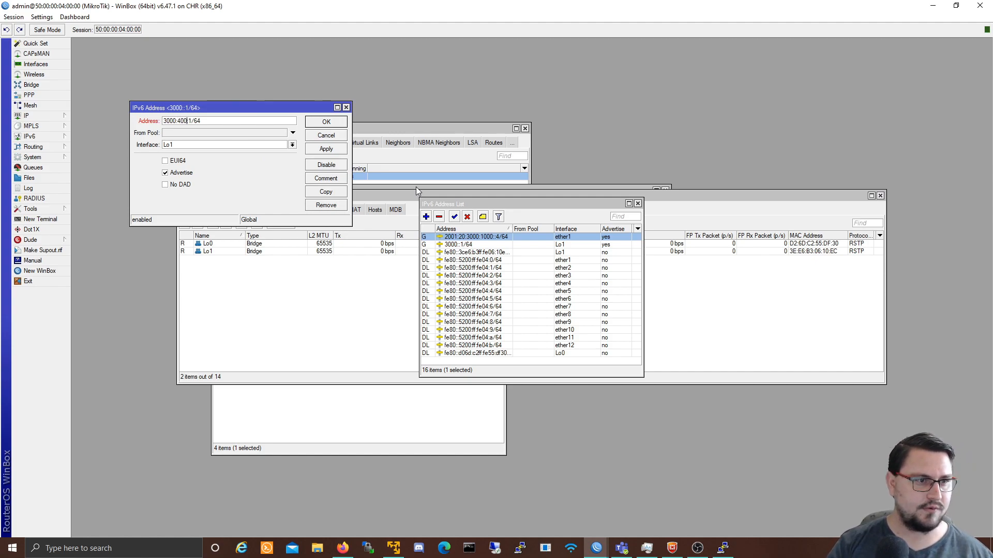
type("5000")
type("6000:")
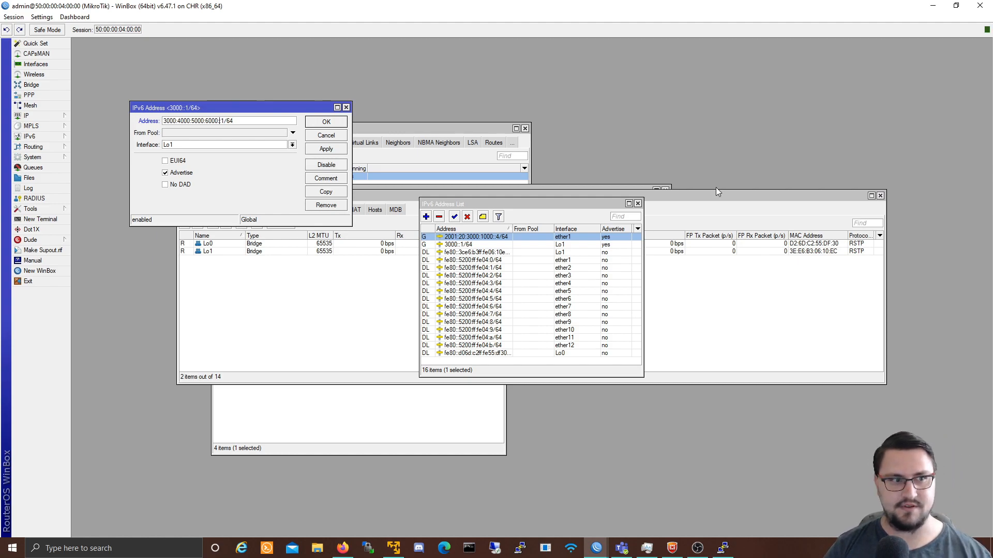
left_click(329, 153)
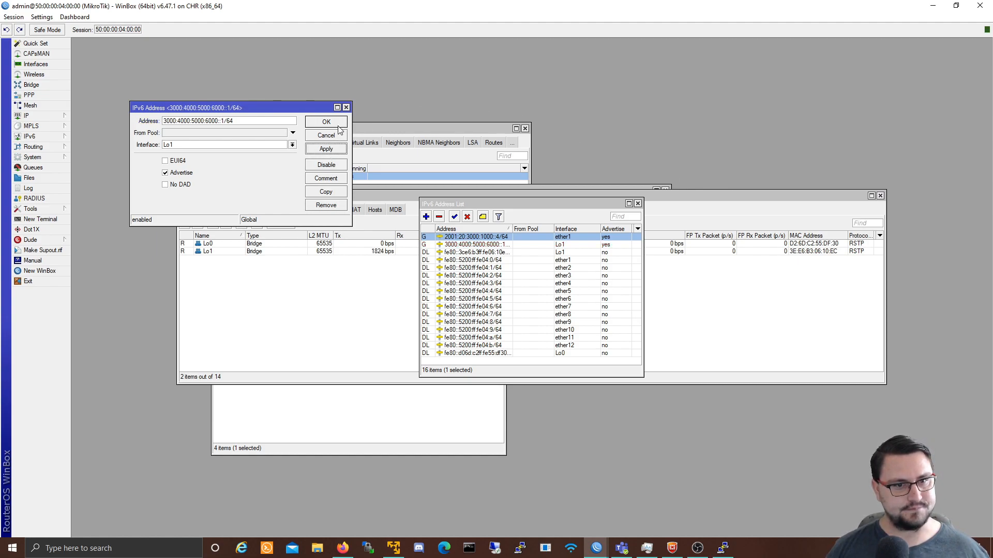
left_click(337, 126)
left_click(479, 245)
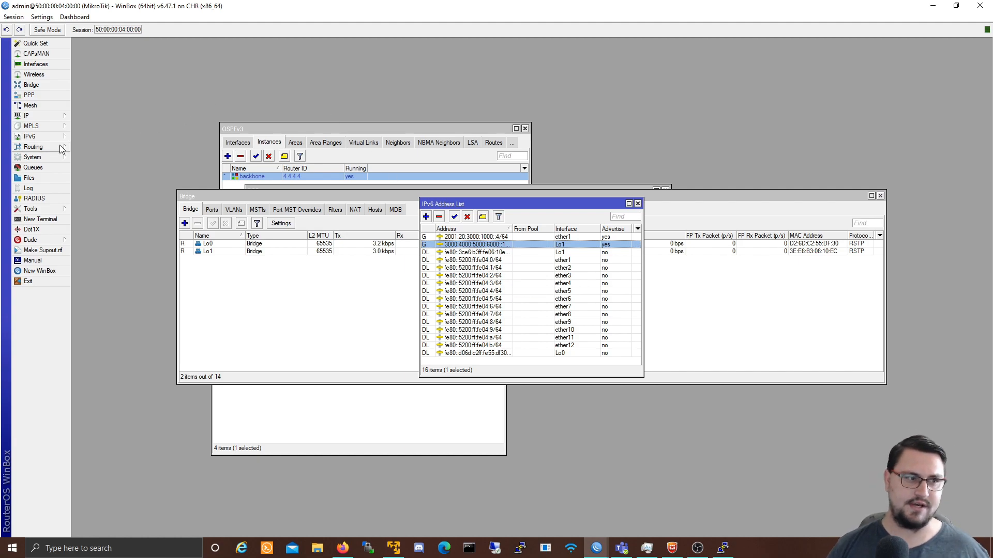
Step: Add BGP network 3000:4000:5000:6000::/64 on router 4, then minimize router 4's window
mouse_move(60, 148)
left_click(97, 159)
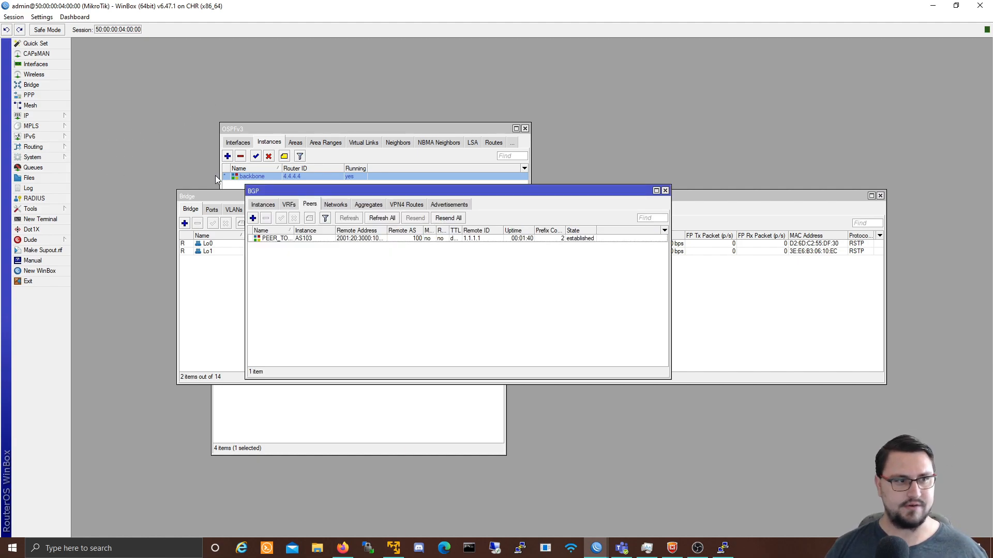
left_click(336, 204)
left_click(252, 218)
left_click_drag(311, 195, 460, 305)
left_click_drag(482, 232, 627, 226)
type("300")
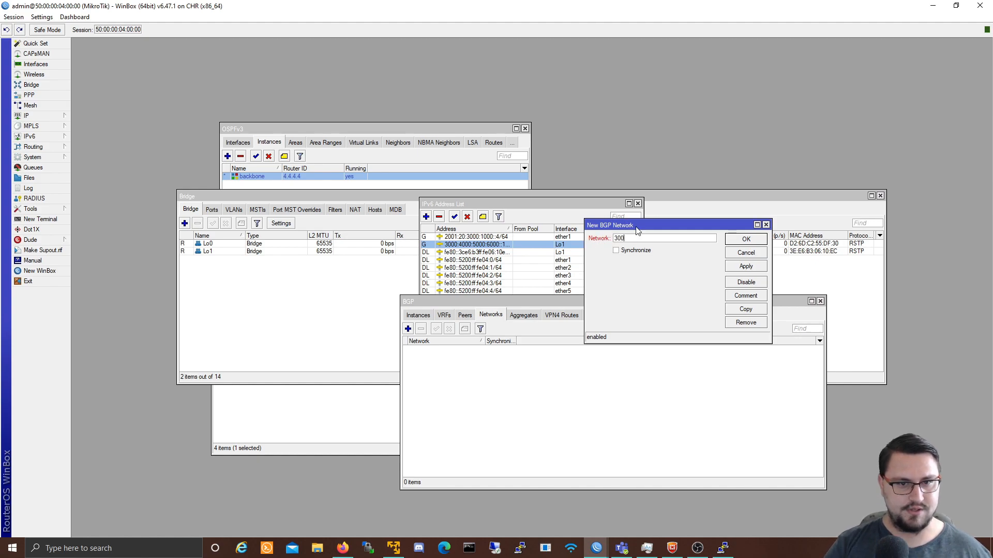
type("0:4000:5000:6000:00")
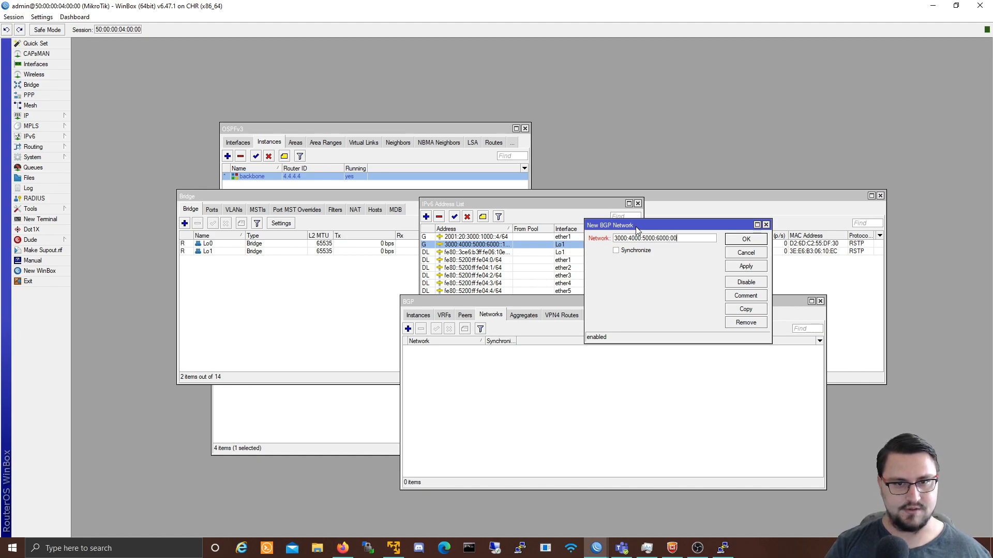
key("BackSpace")
key("BackSpace")
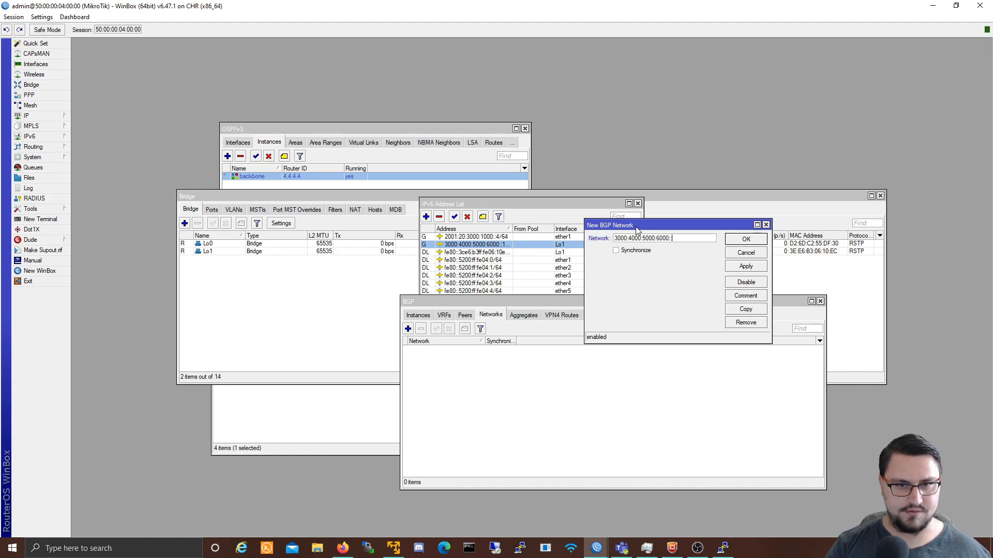
type(":/64")
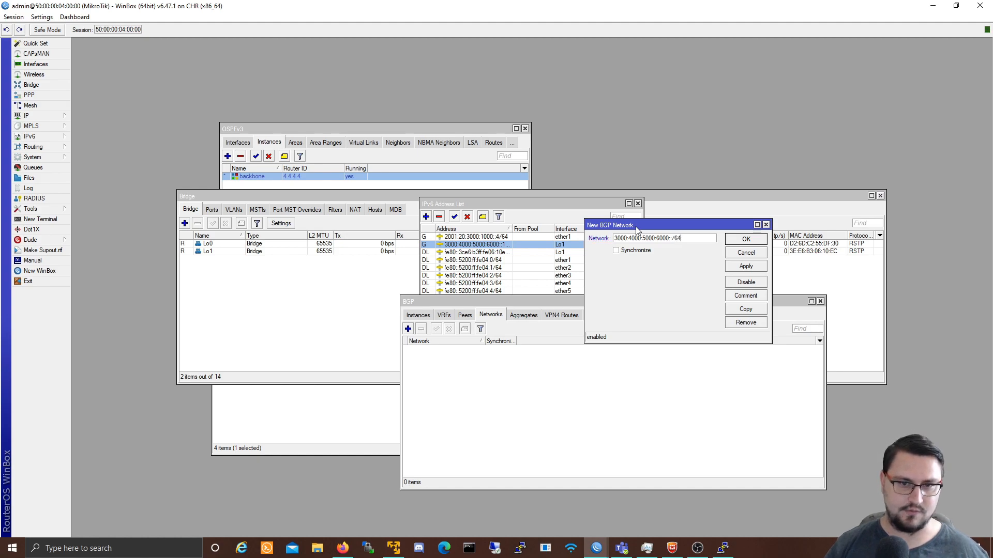
left_click(735, 270)
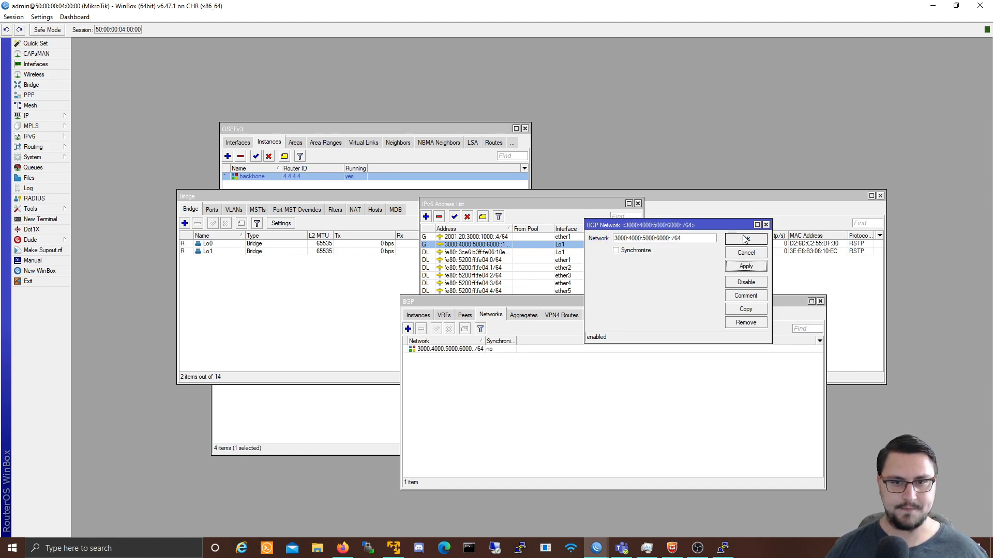
left_click(743, 238)
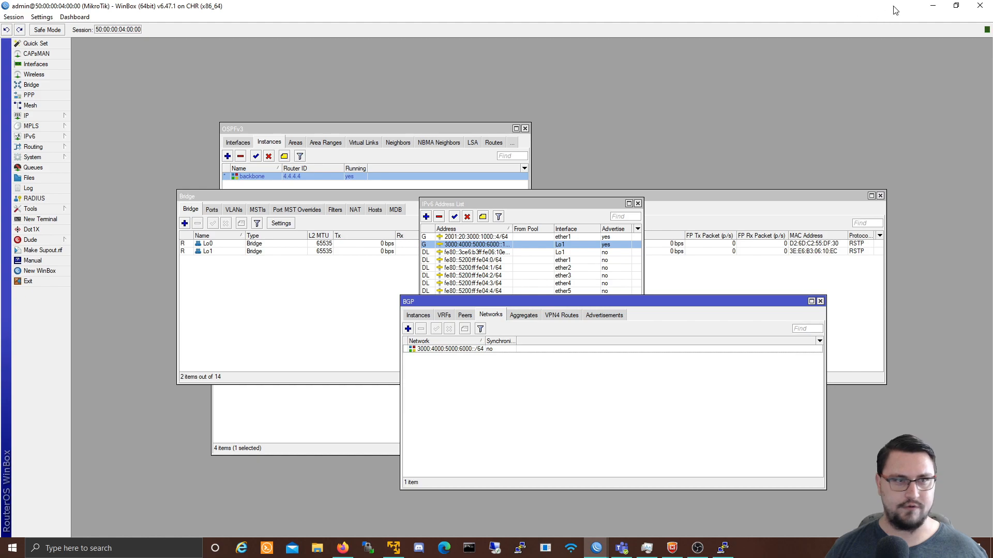
left_click(934, 6)
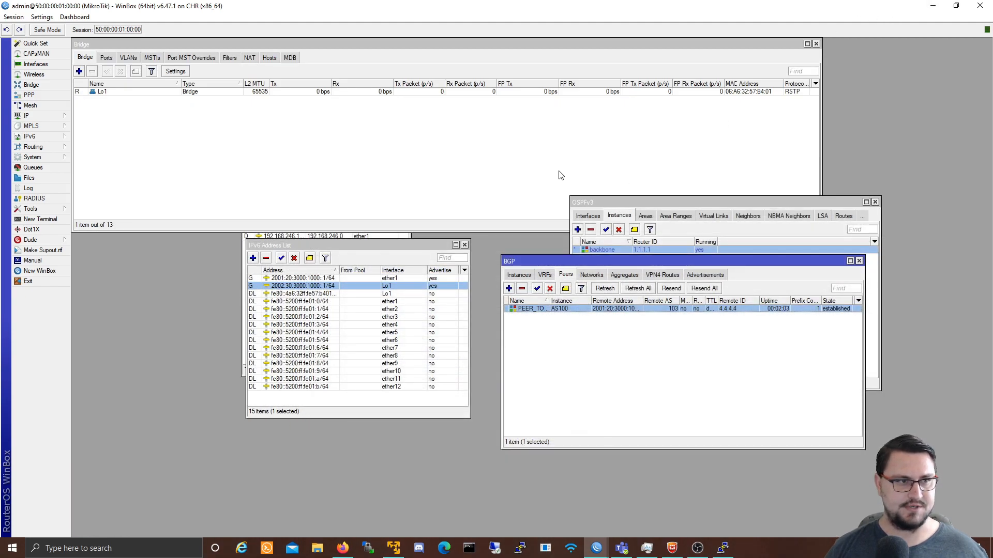
Step: On router 1, inspect the BGP route 3000:4000:5000:6000::/64 in IPv6 Routes and confirm AS path 103
left_click(55, 137)
left_click(103, 220)
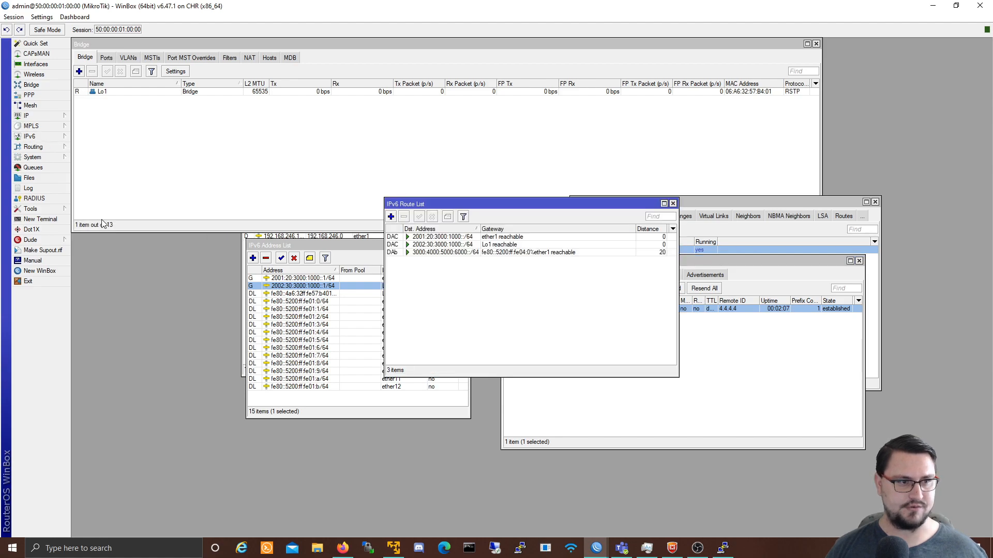
left_click(414, 253)
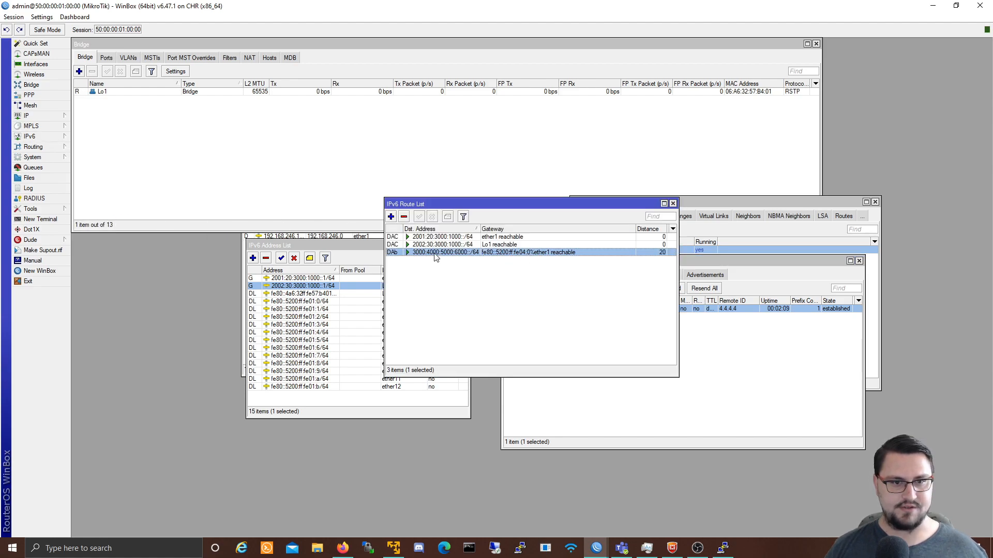
double_click(639, 252)
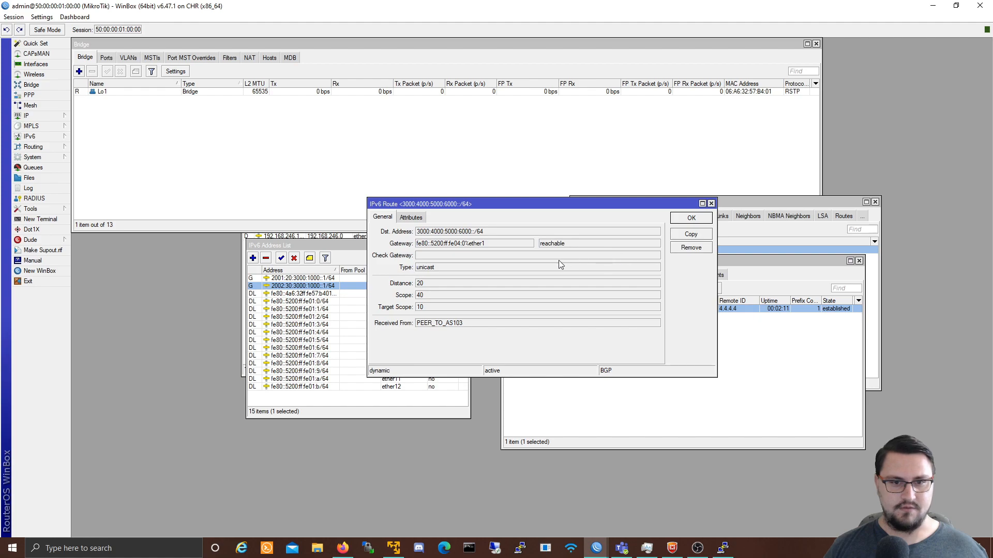
left_click(419, 215)
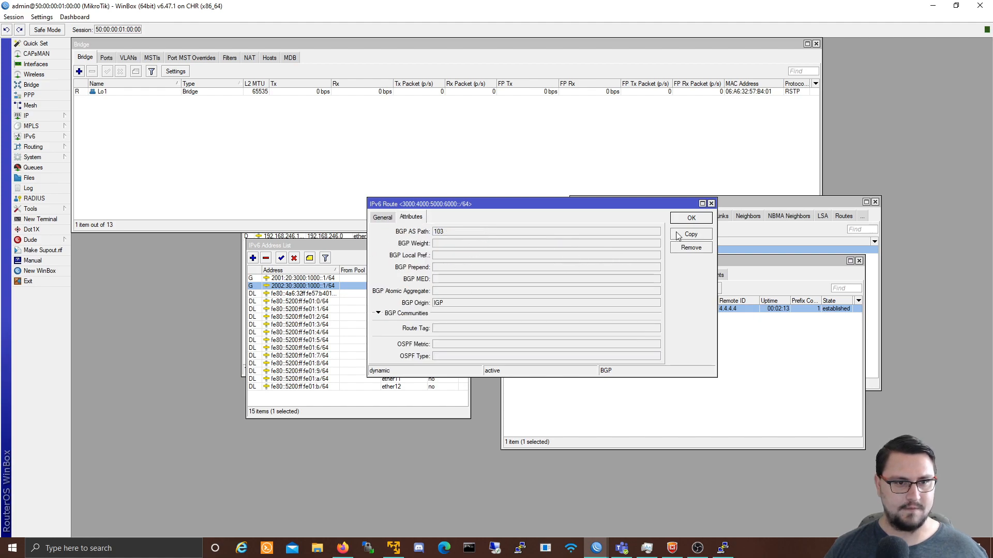
left_click(711, 204)
left_click_drag(539, 205, 378, 27)
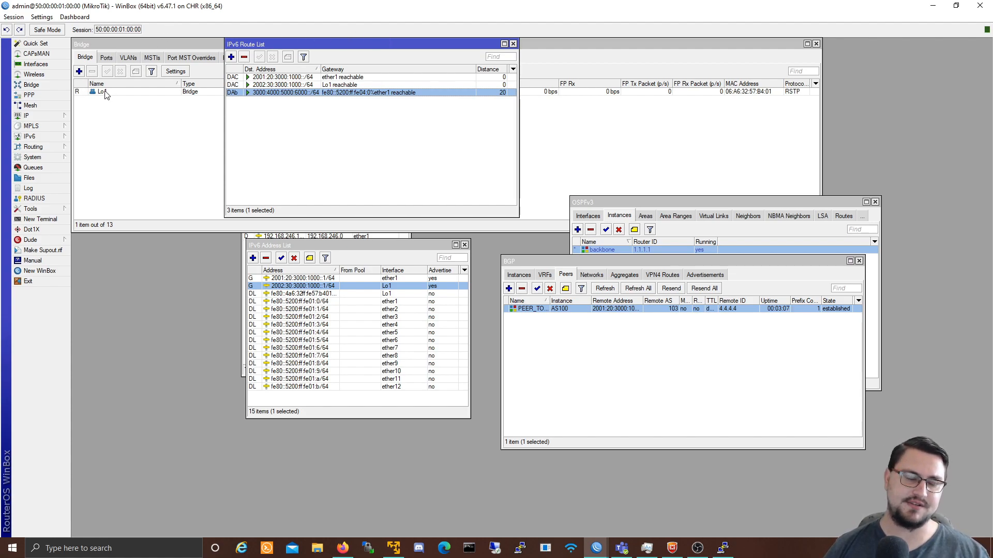
left_click(67, 138)
left_click(96, 220)
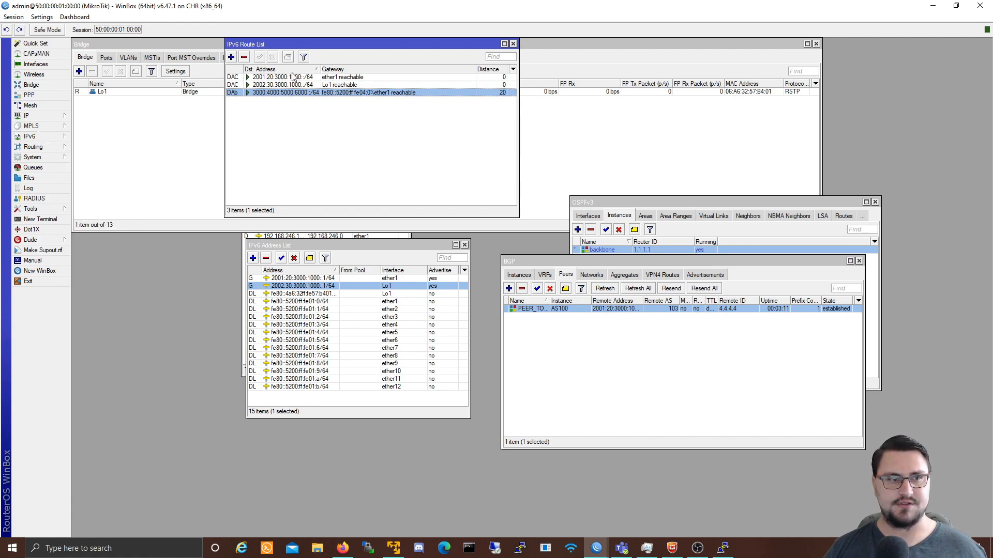